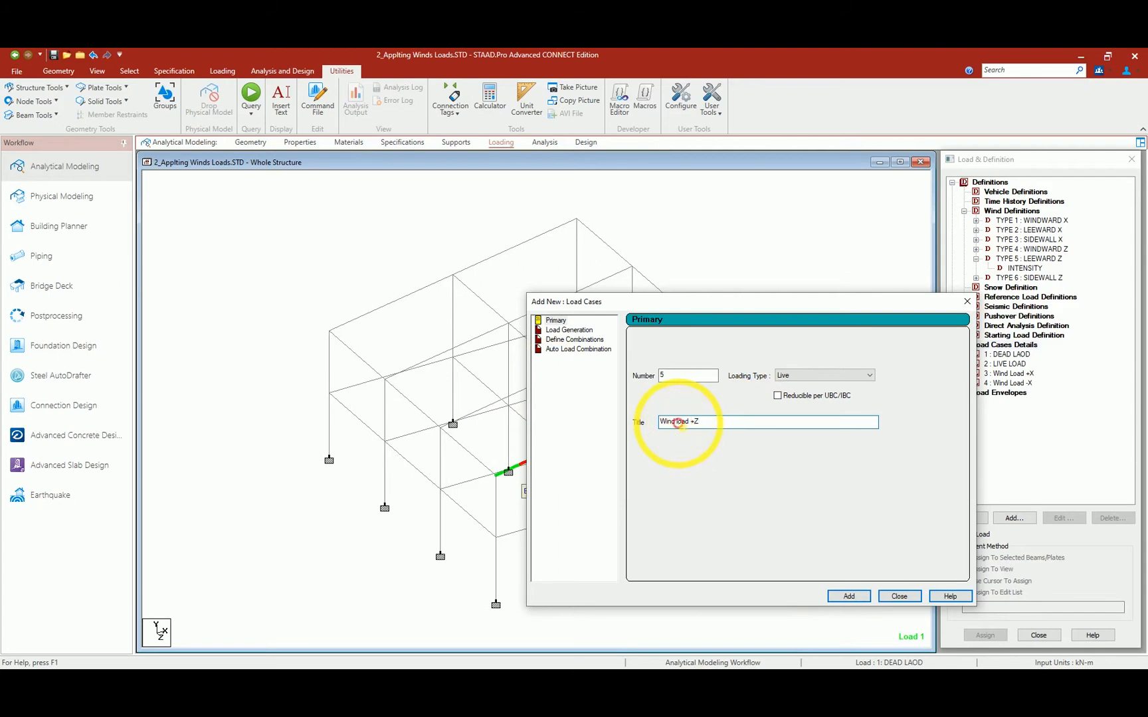
# Step: Add load case 5 titled Wind load +Z and load case 6 titled Wind Load -Z, and finish adding load cases
pyautogui.click(849, 596)
pyautogui.moveTo(712, 430); pyautogui.dragTo(541, 422)
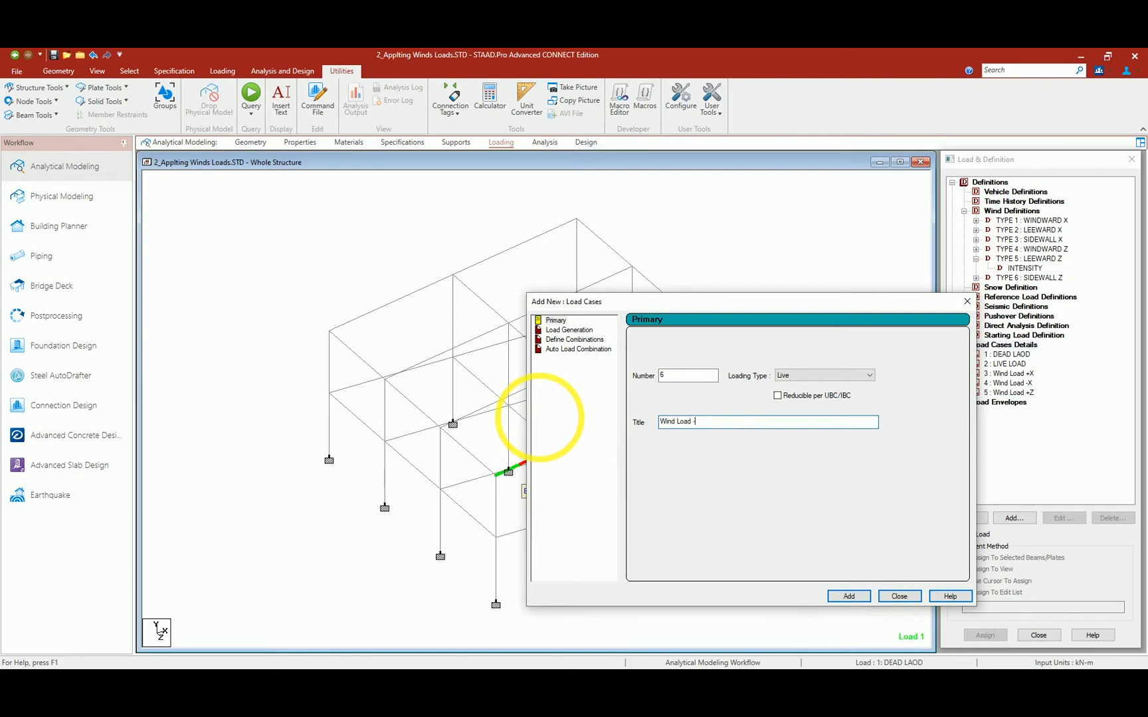
pyautogui.click(857, 595)
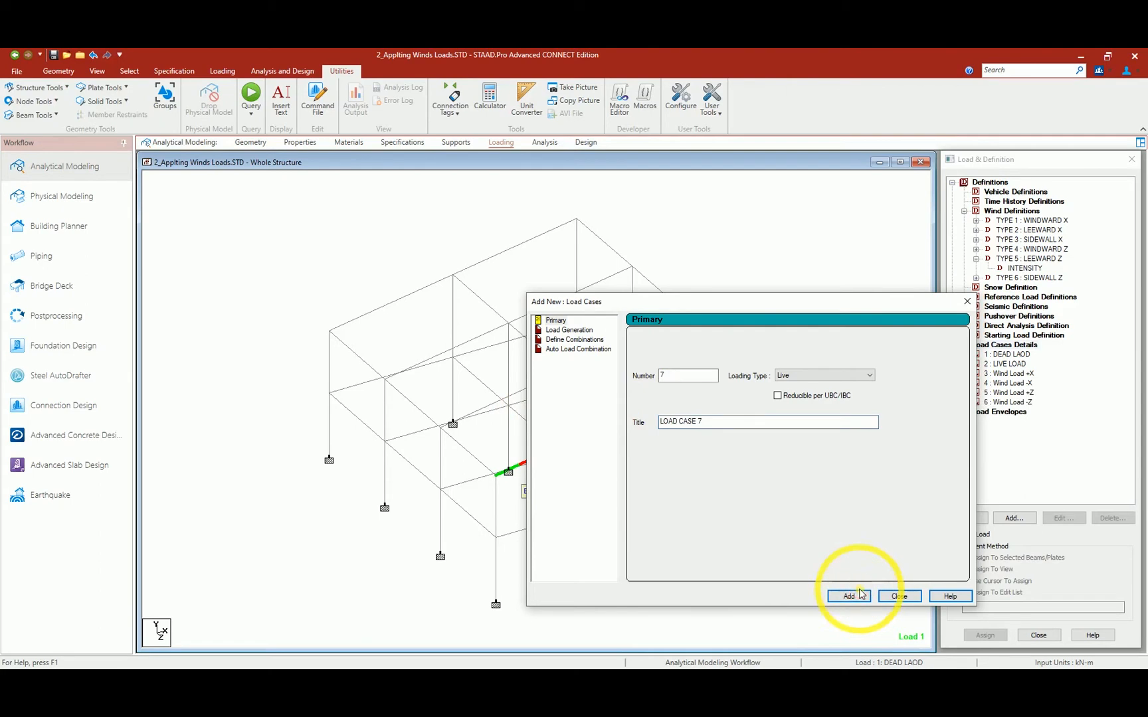
pyautogui.click(890, 596)
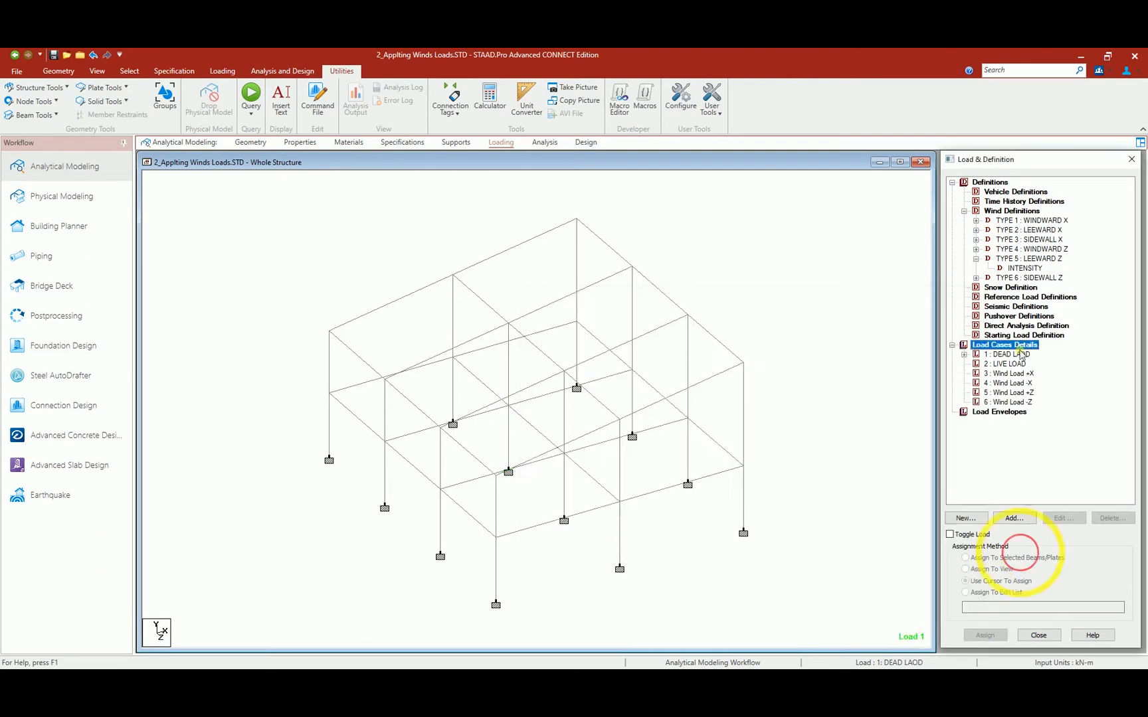
# Step: Start a wind load item for load case 3, Wind Load +X, using wind definition type 1
pyautogui.click(1004, 374)
pyautogui.click(1023, 519)
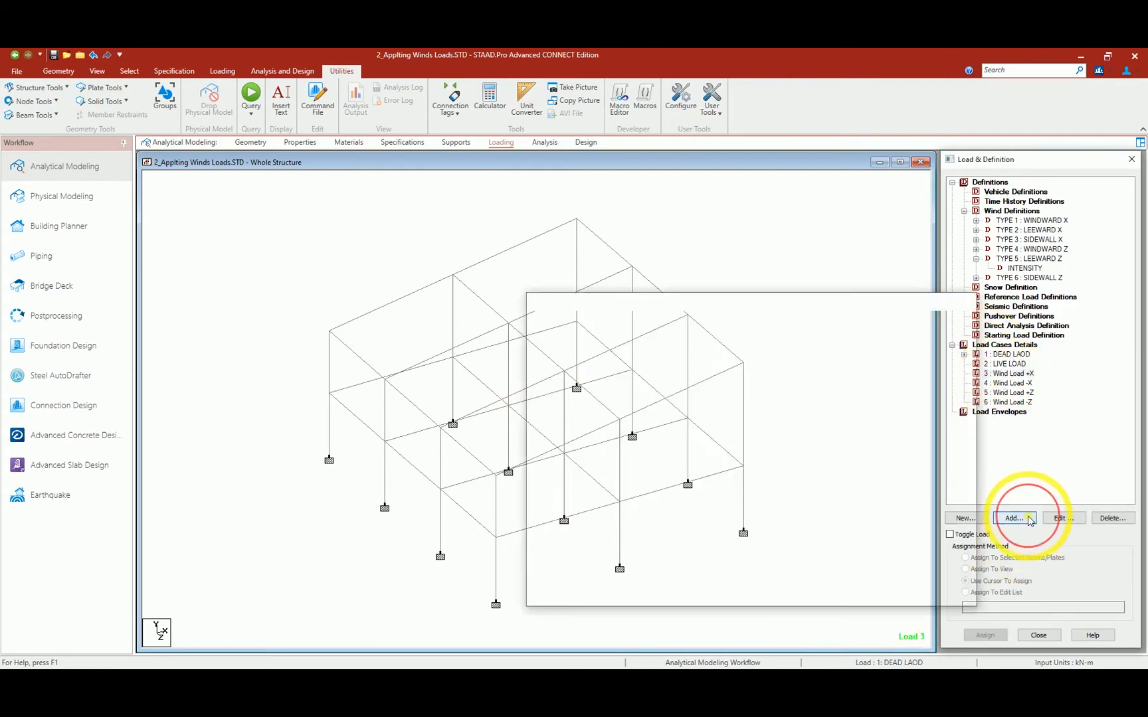
pyautogui.click(385, 343)
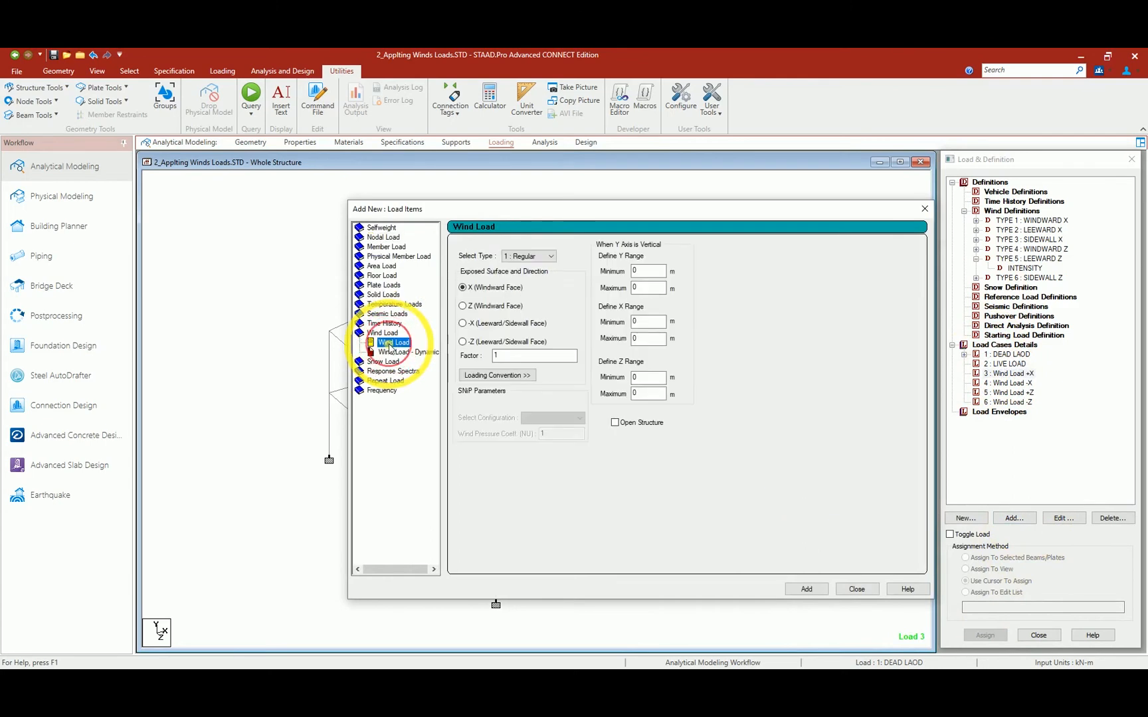
pyautogui.click(549, 257)
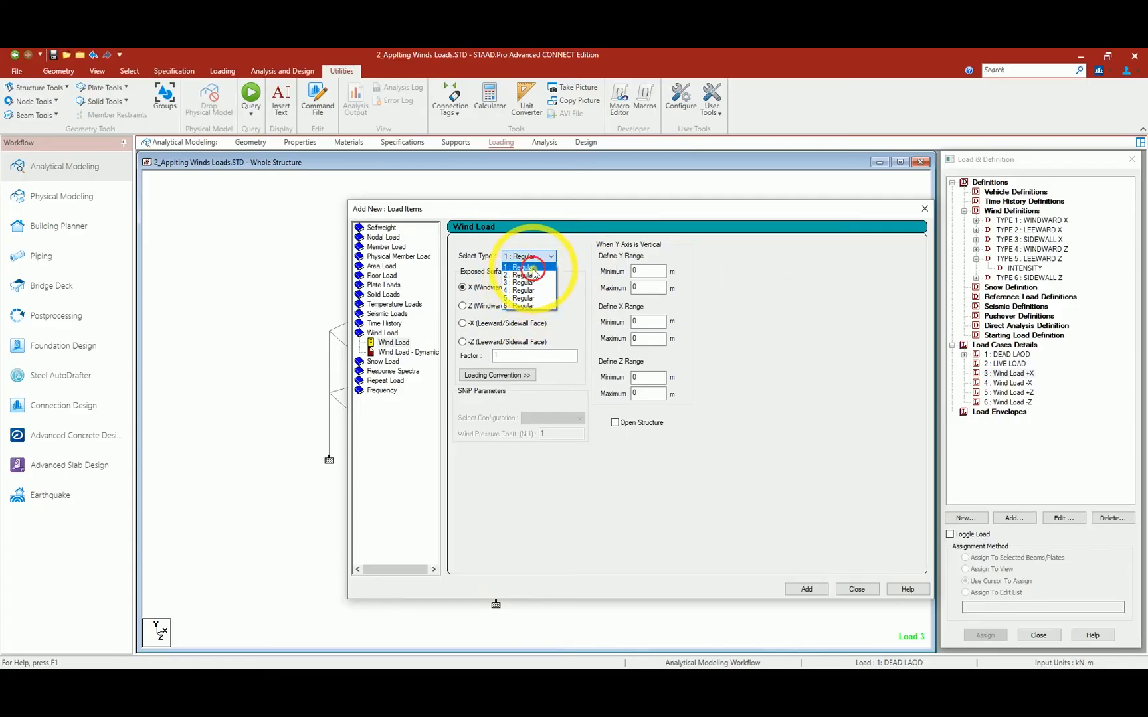
pyautogui.click(525, 267)
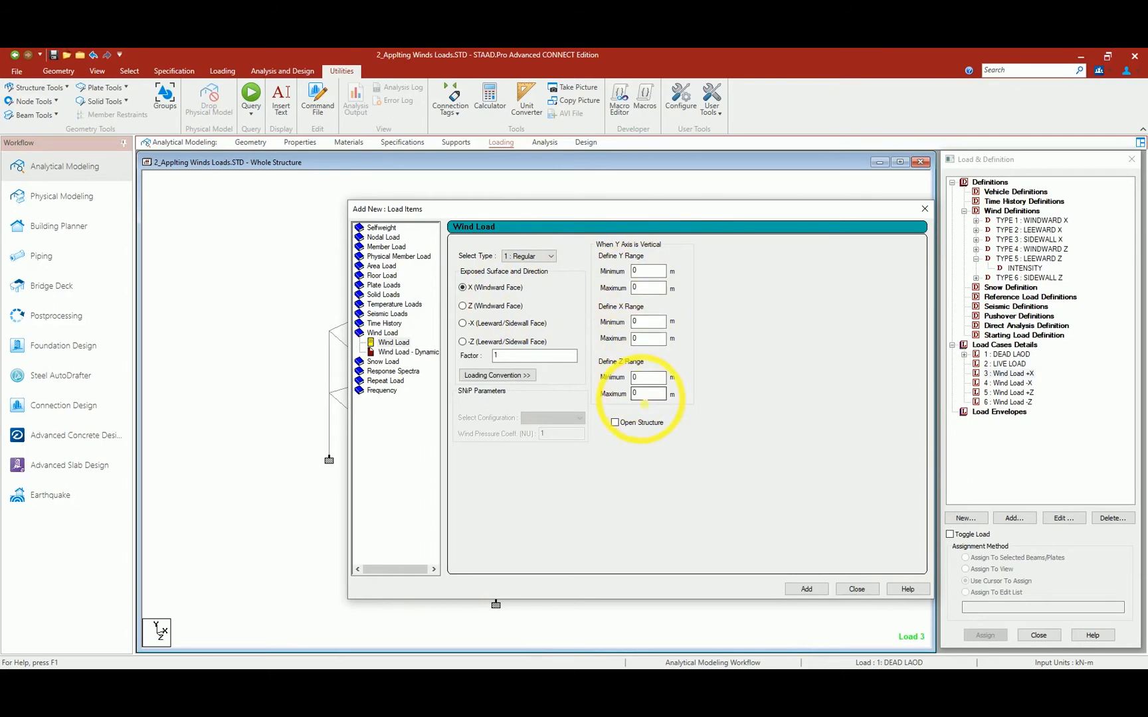
# Step: Compare the notes on the Y range and on the factor for exposed surface and direction with the wind load settings
pyautogui.hotkey('alt', 'Tab')
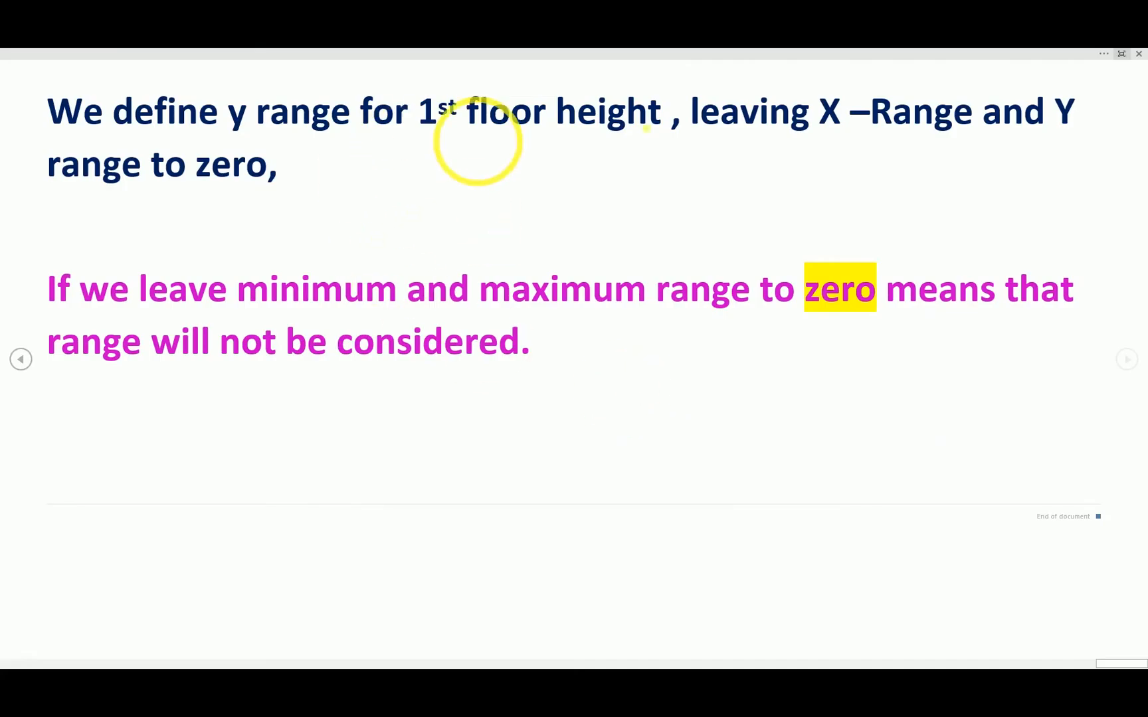
pyautogui.hotkey('alt', 'Tab')
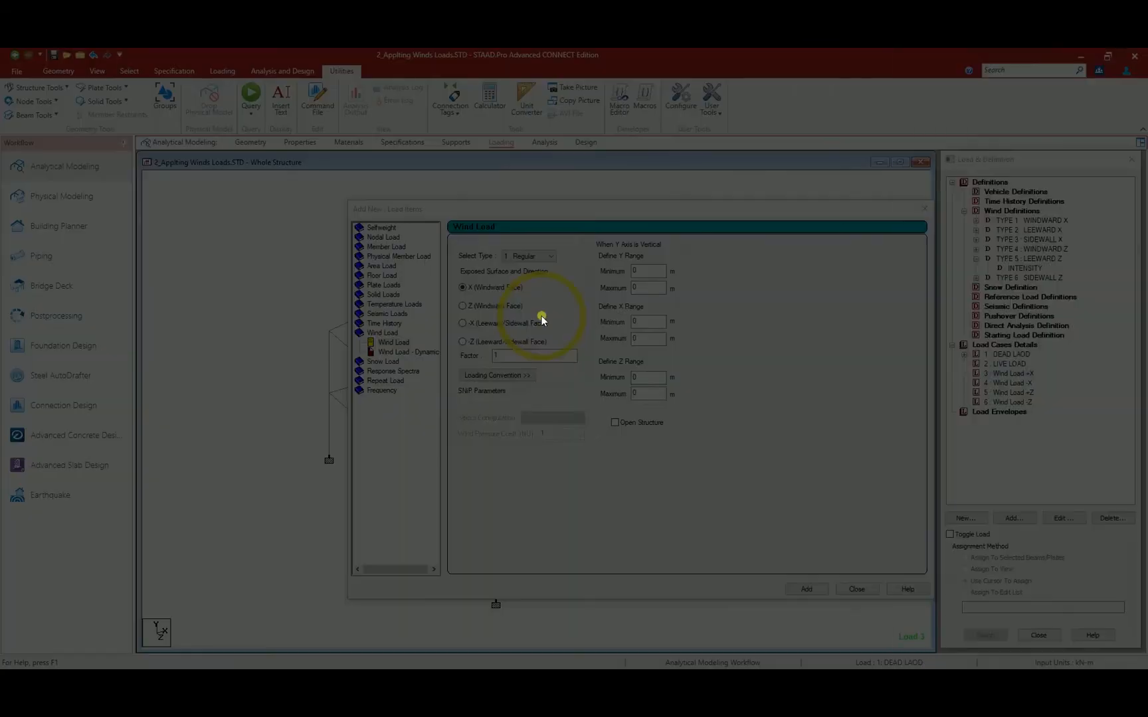
pyautogui.moveTo(507, 357); pyautogui.dragTo(458, 356)
pyautogui.click(568, 364)
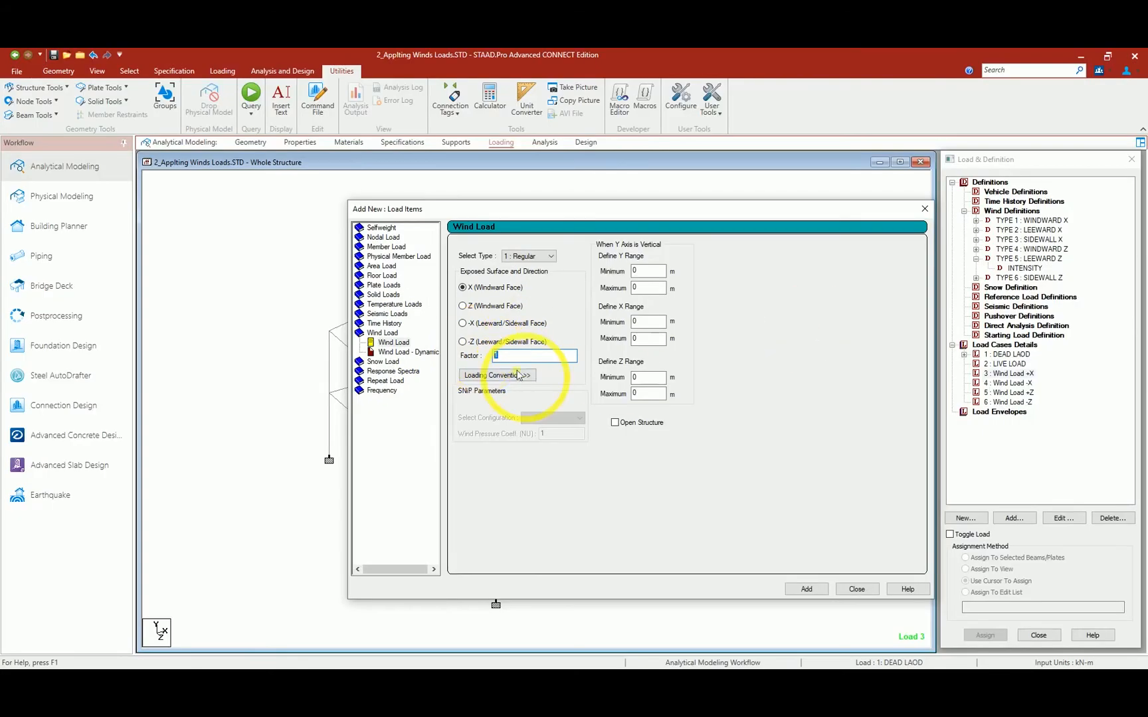
pyautogui.hotkey('alt', 'Tab')
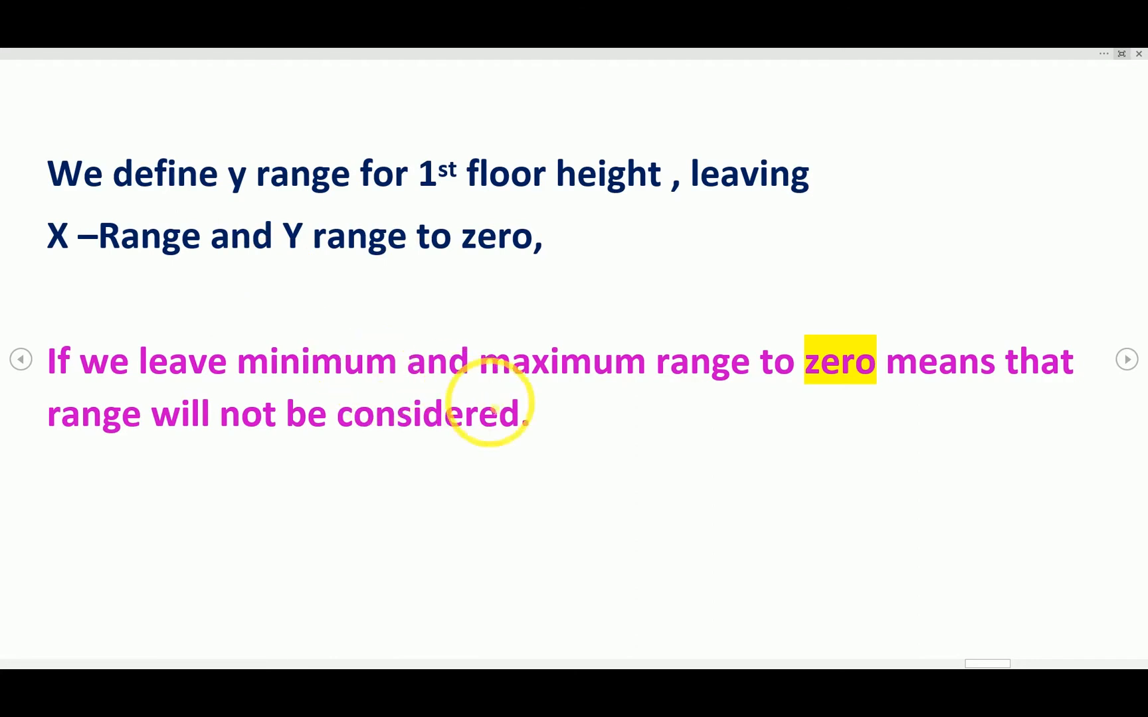
pyautogui.click(487, 397)
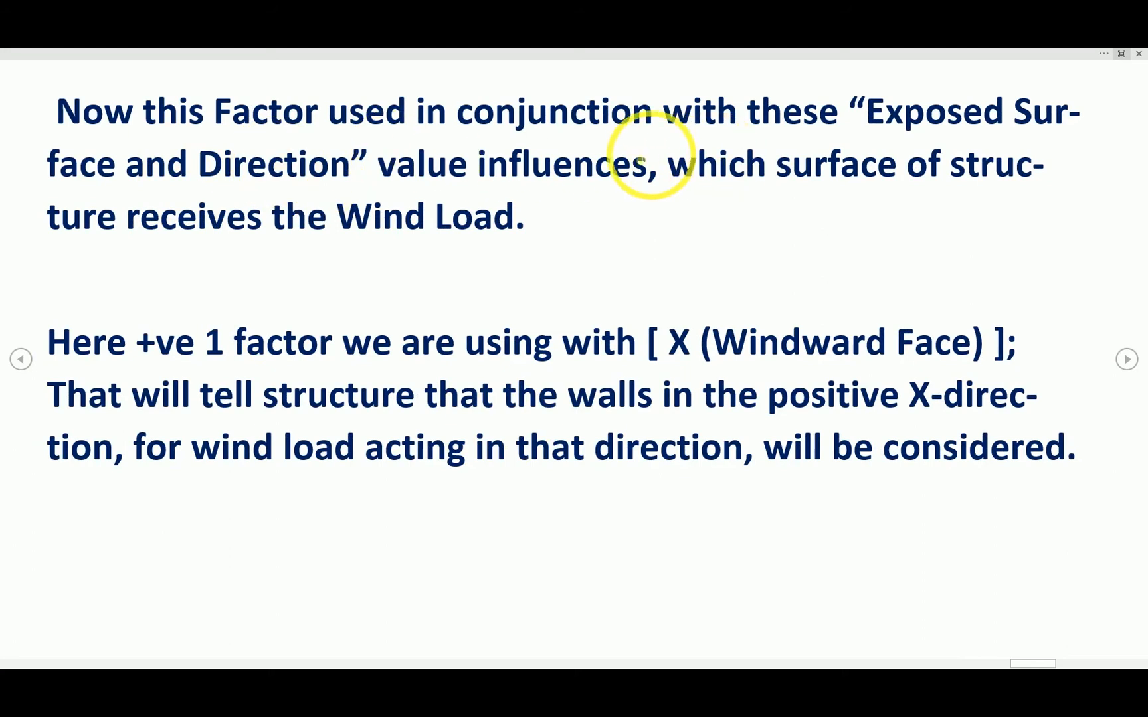
pyautogui.press('ctrl')
pyautogui.press('ctrl')
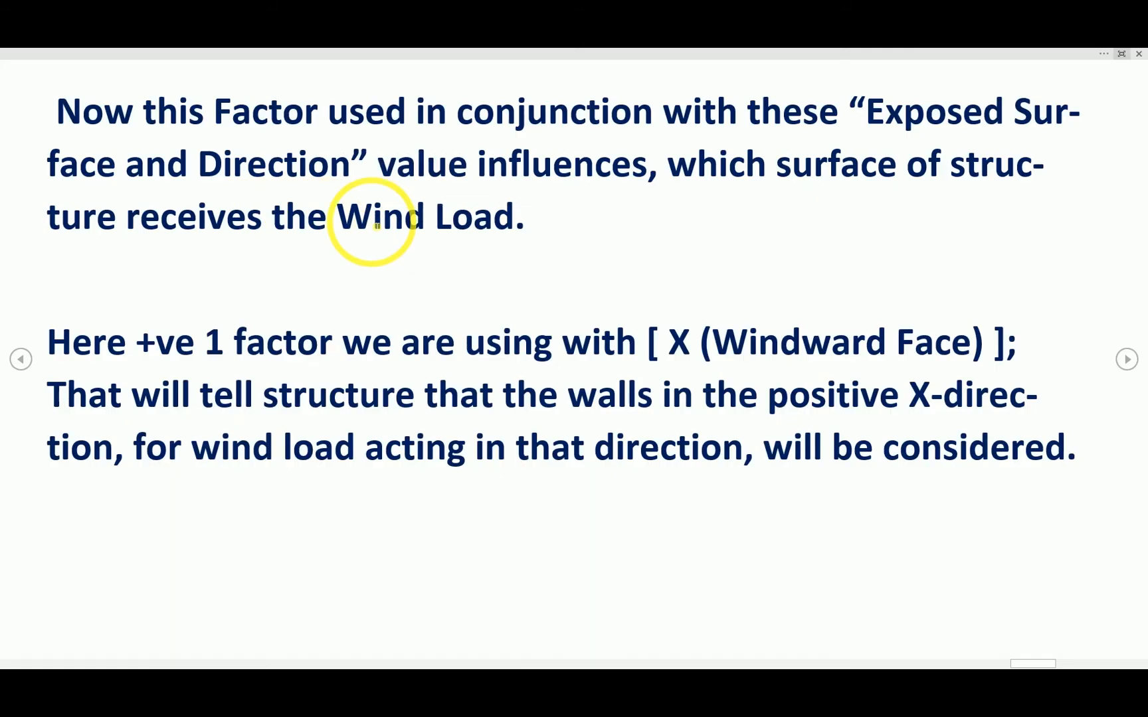
pyautogui.hotkey('alt', 'Tab')
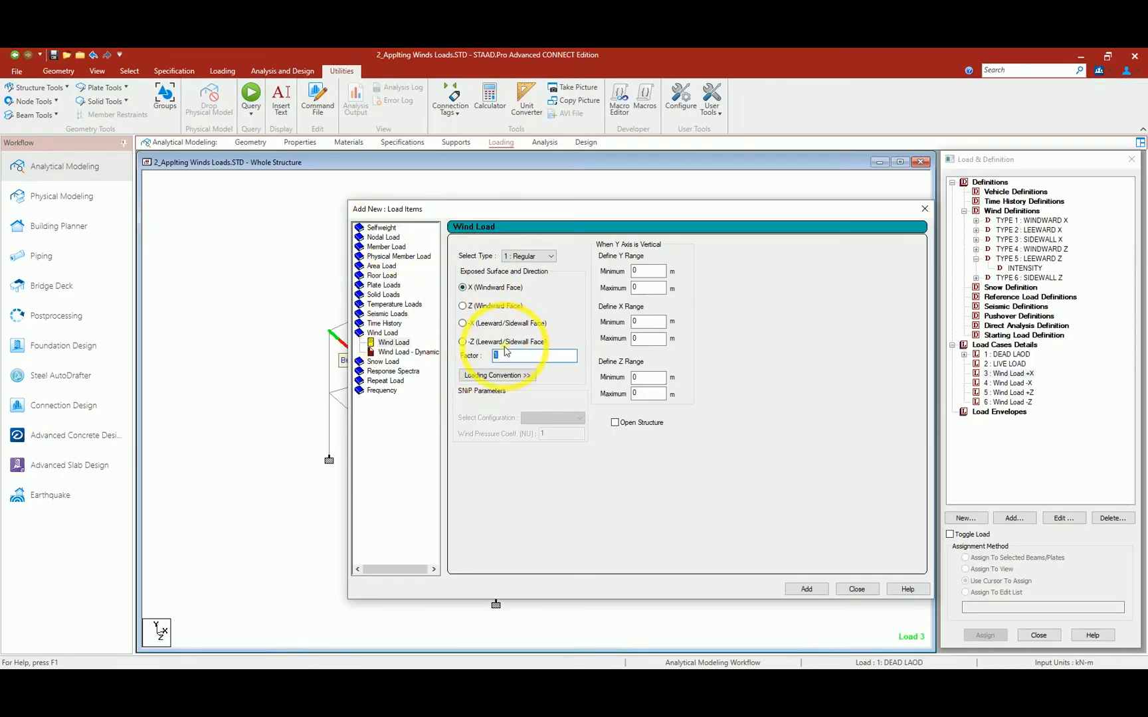
pyautogui.hotkey('alt', 'Tab')
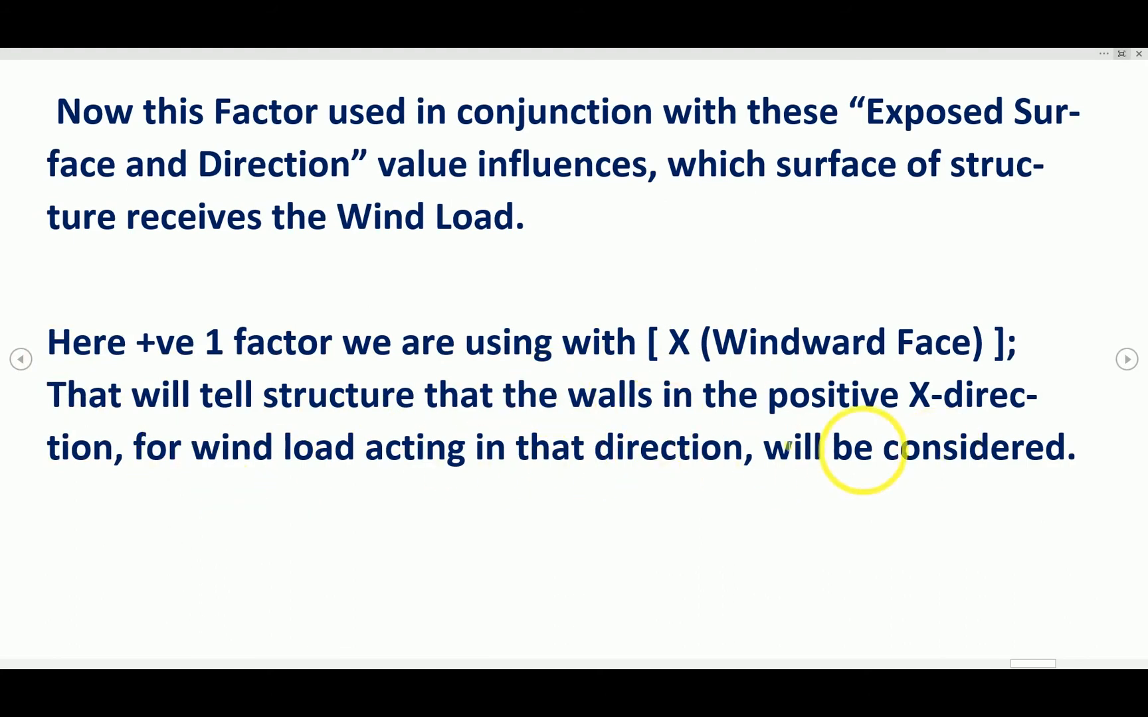
pyautogui.hotkey('alt', 'Tab')
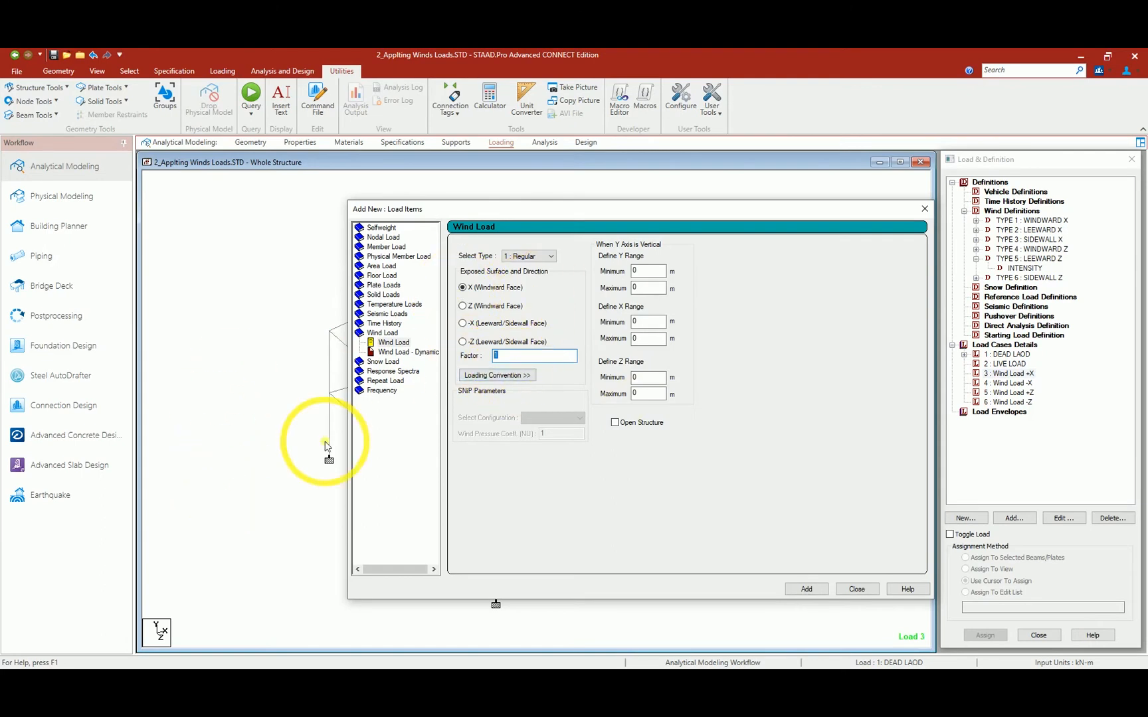
pyautogui.hotkey('alt', 'Tab')
pyautogui.hotkey('alt', 'Tab')
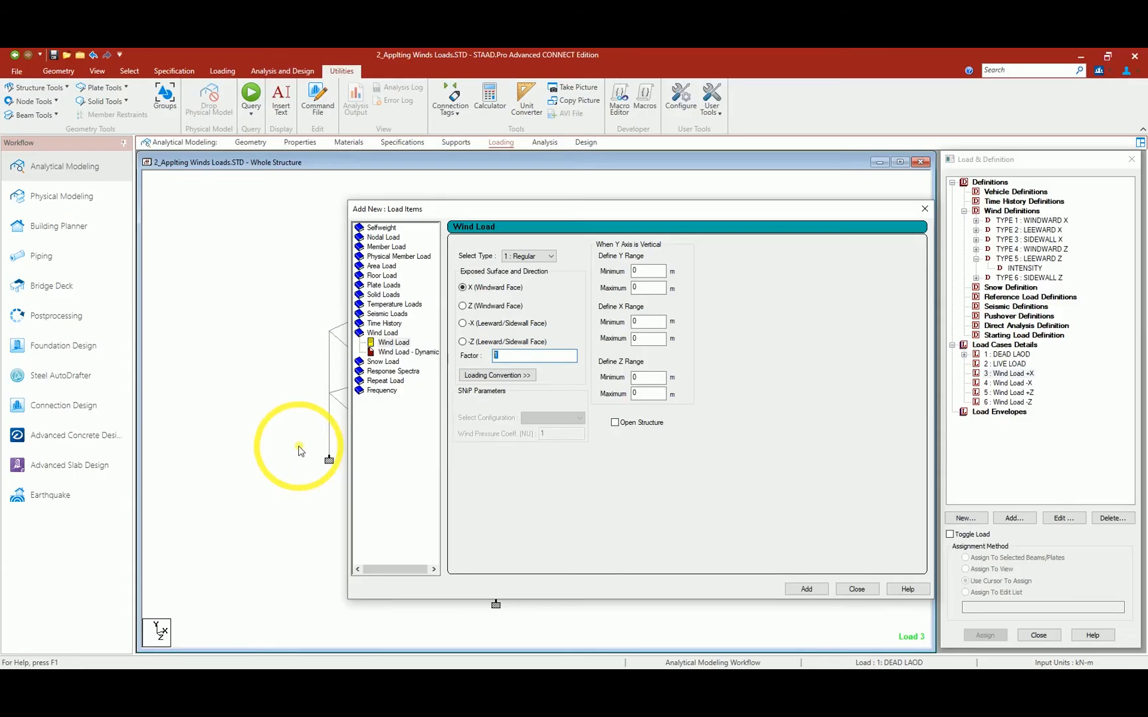
pyautogui.hotkey('ctrl', 'alt', 'g')
pyautogui.moveTo(212, 551); pyautogui.dragTo(316, 505)
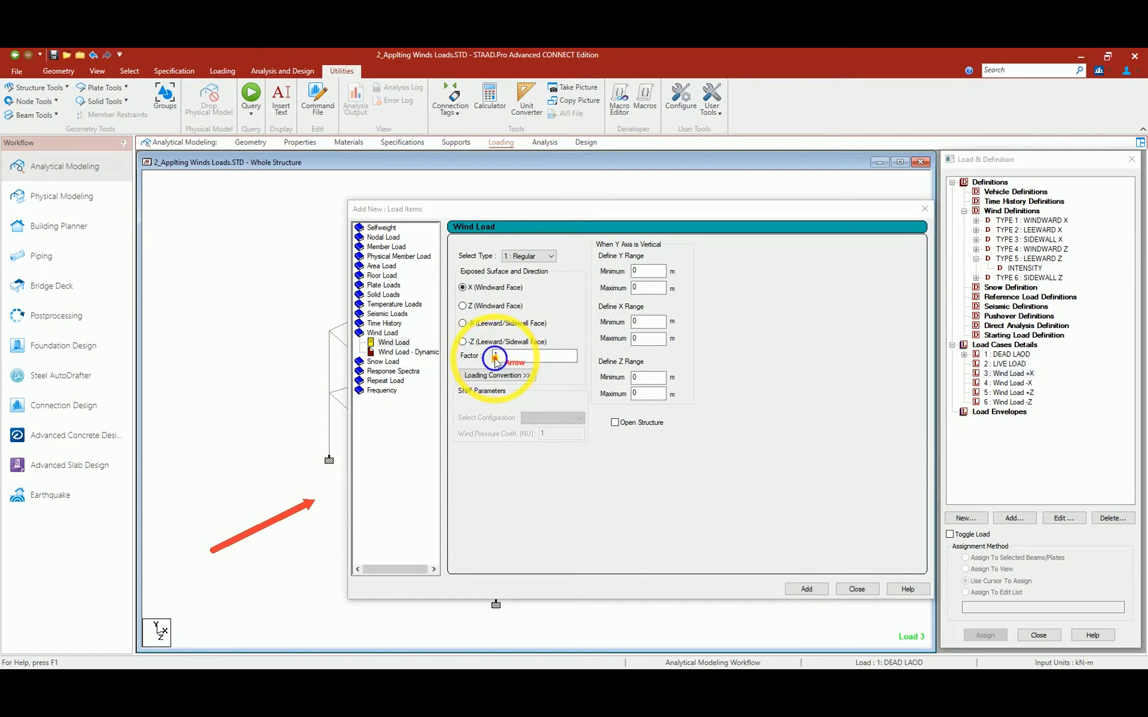
pyautogui.rightClick(495, 359)
pyautogui.click(533, 404)
pyautogui.moveTo(458, 336); pyautogui.dragTo(578, 381)
pyautogui.moveTo(446, 274)
pyautogui.mouseDown()
pyautogui.moveTo(584, 344)
pyautogui.moveTo(546, 309)
pyautogui.mouseUp()
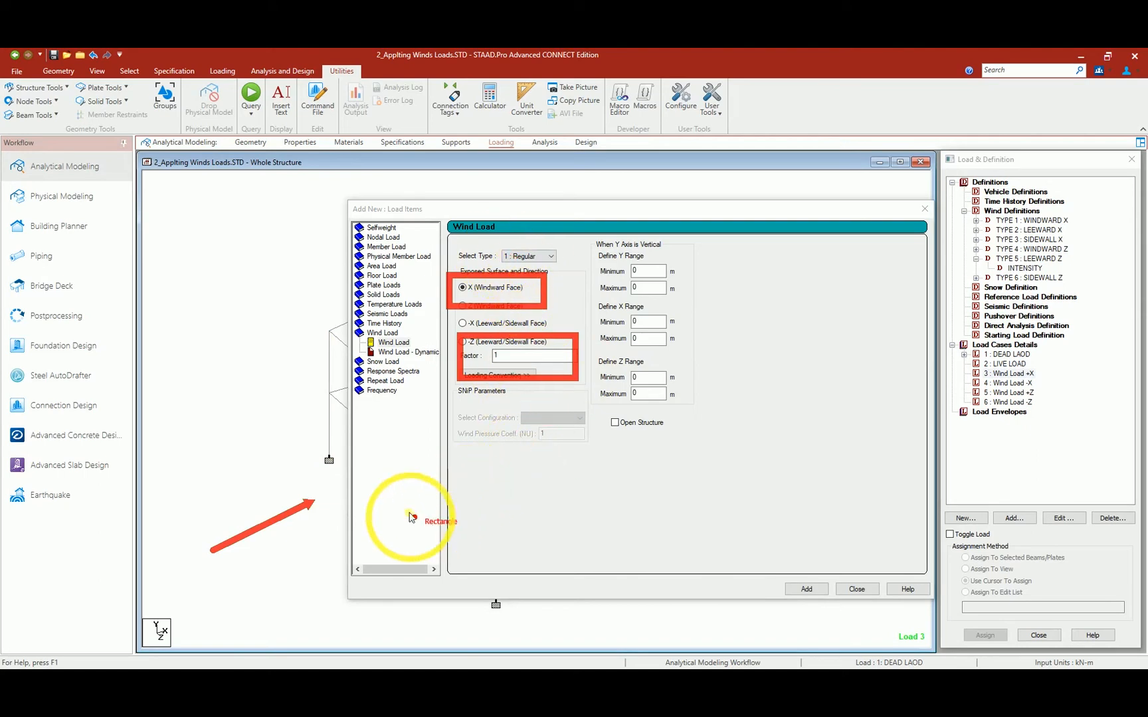
pyautogui.press('Escape')
# Step: Set the maximum of the wind load's Y range to 9 m
pyautogui.click(647, 292)
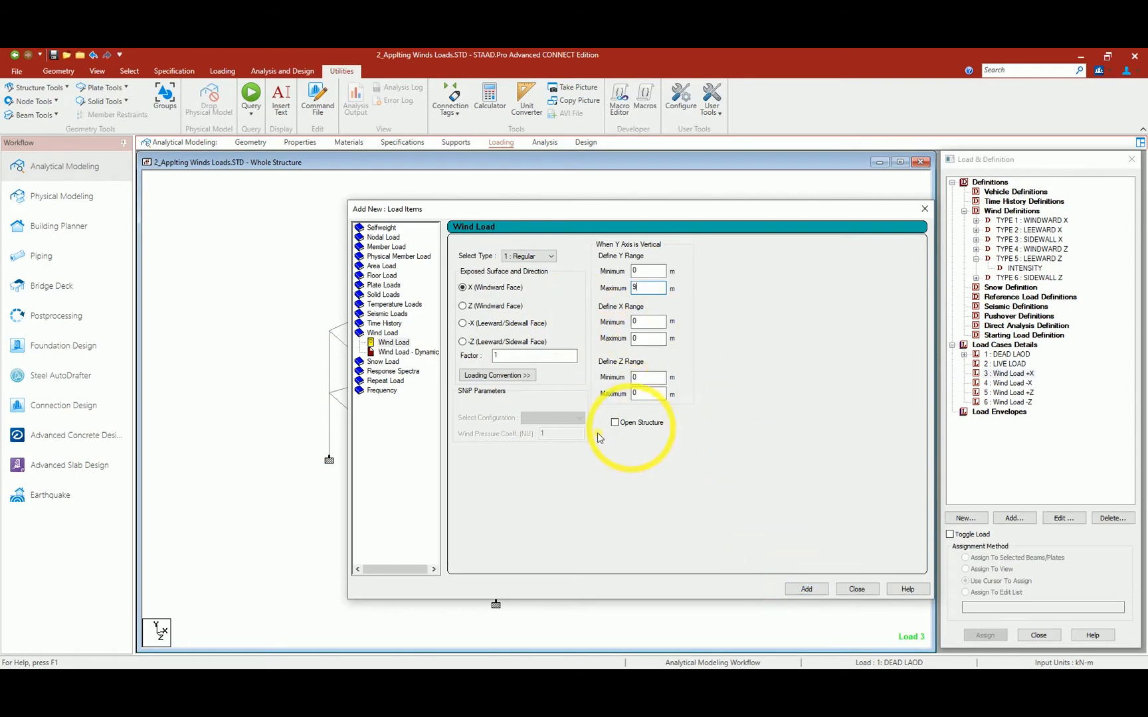
# Step: Review the notes on the factor as a load multiplier, the Open Structure option and closed-loop tributary areas
pyautogui.moveTo(579, 406)
pyautogui.mouseDown()
pyautogui.moveTo(621, 409)
pyautogui.moveTo(624, 430)
pyautogui.moveTo(702, 449)
pyautogui.mouseUp()
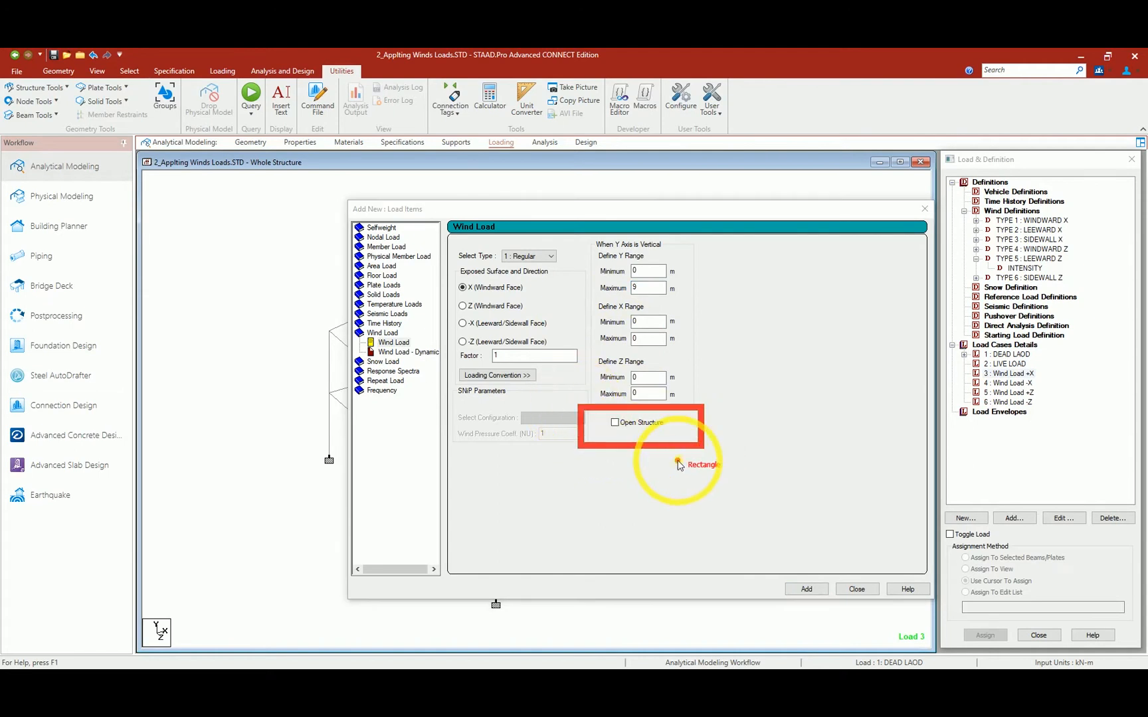
pyautogui.hotkey('alt', 'Tab')
pyautogui.hotkey('alt', 'Tab')
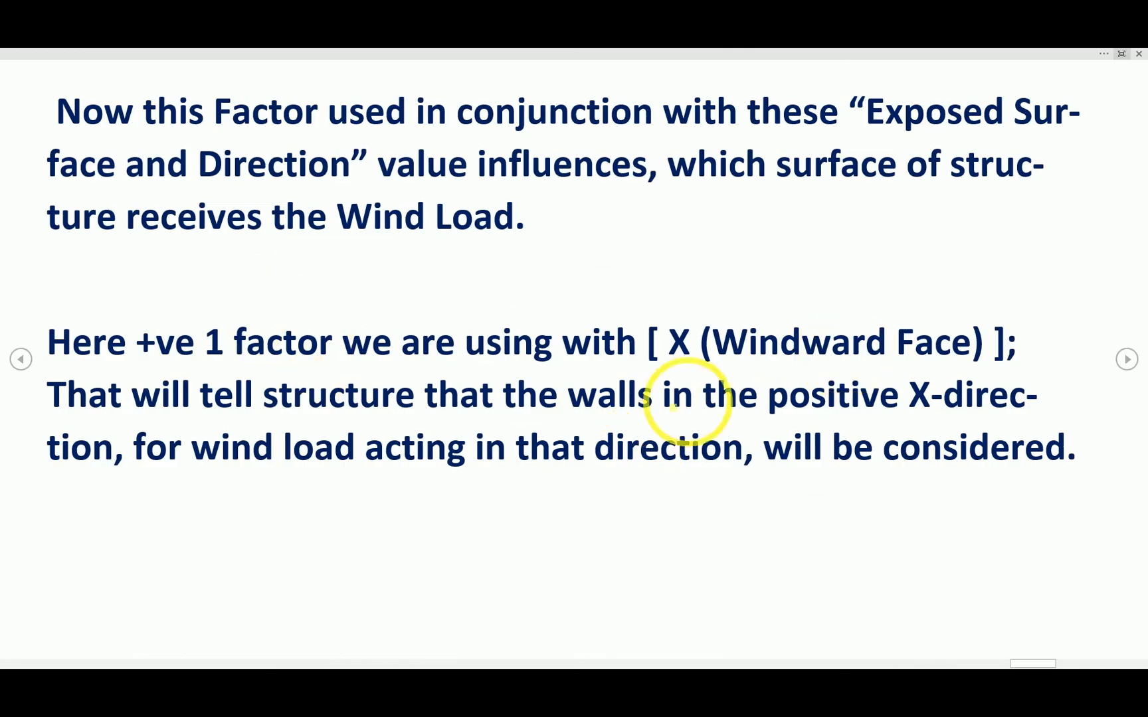
pyautogui.scroll(-1, 639, 407)
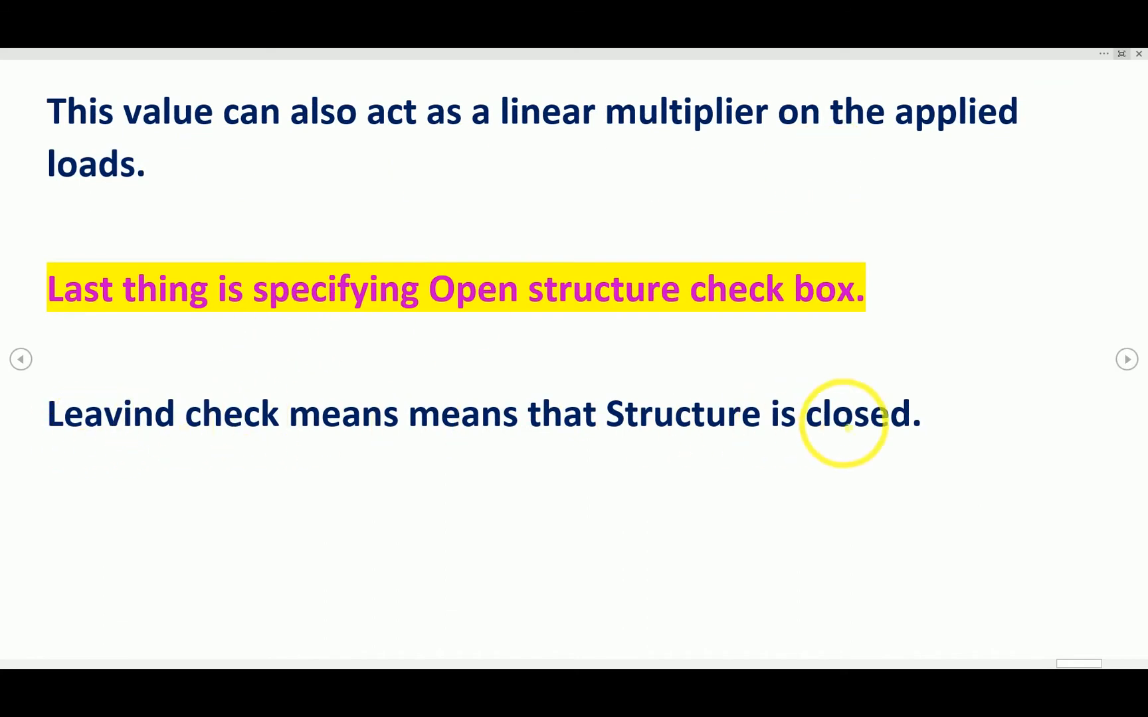
pyautogui.scroll(-1, 243, 451)
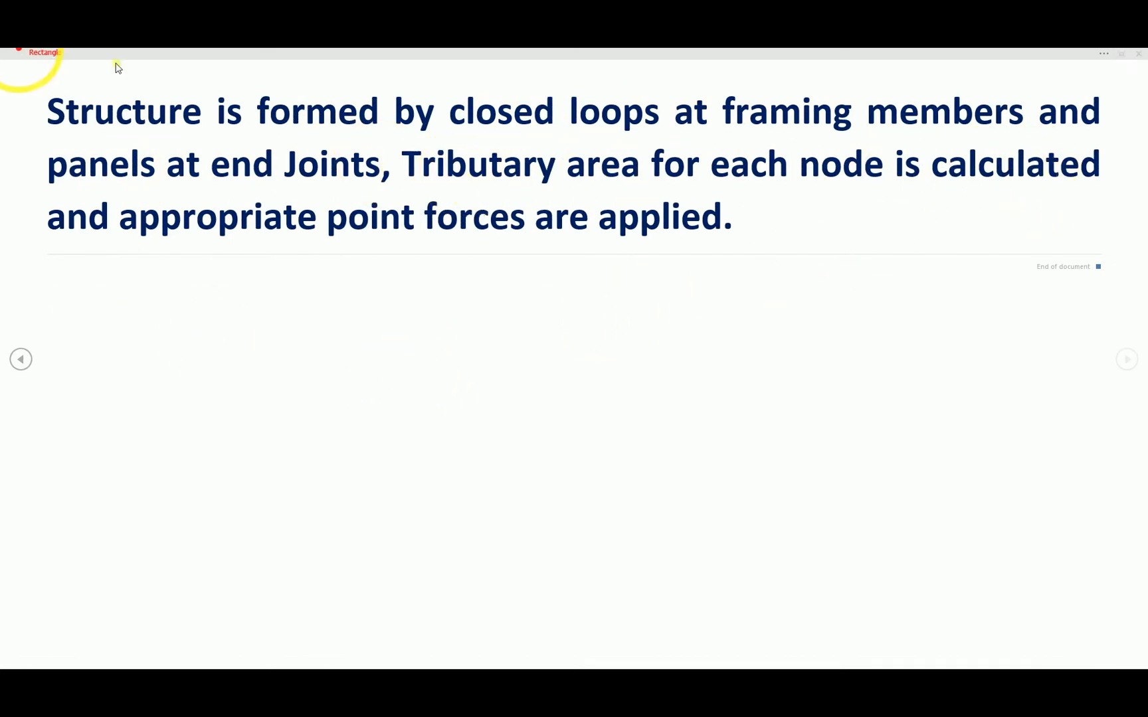
pyautogui.moveTo(9, 77); pyautogui.dragTo(1137, 278)
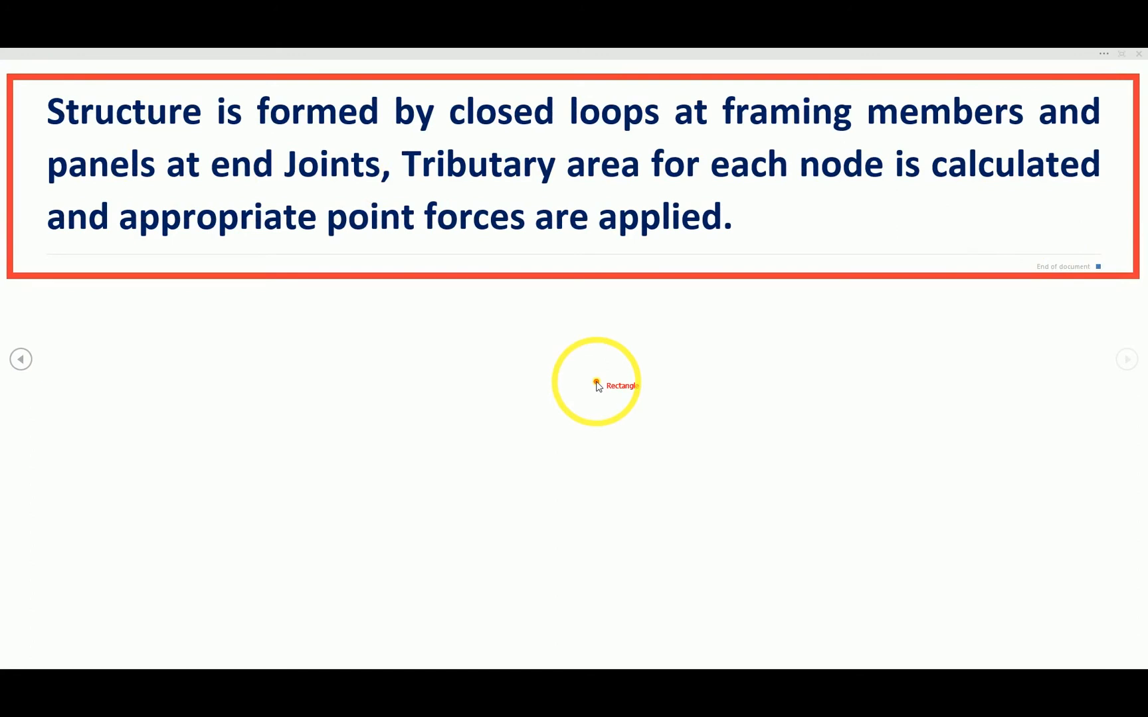
pyautogui.press('Escape')
pyautogui.hotkey('alt', 'Tab')
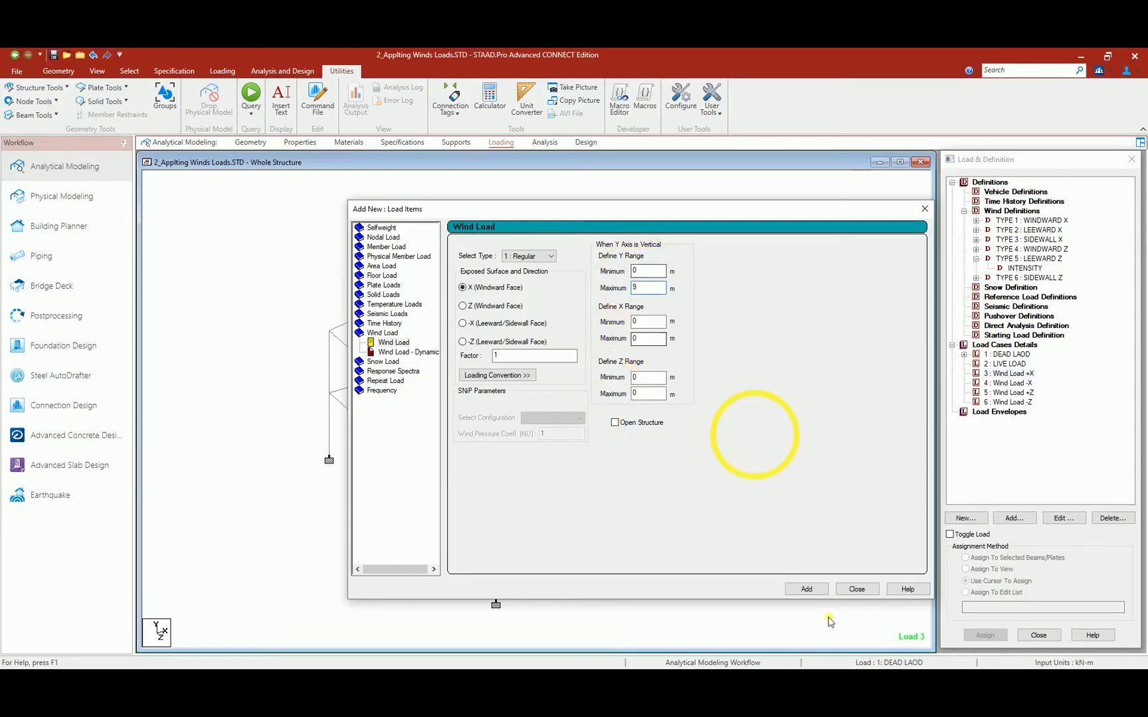
# Step: Add the configured X windward wind load to load case 3 and finish adding load items
pyautogui.click(814, 589)
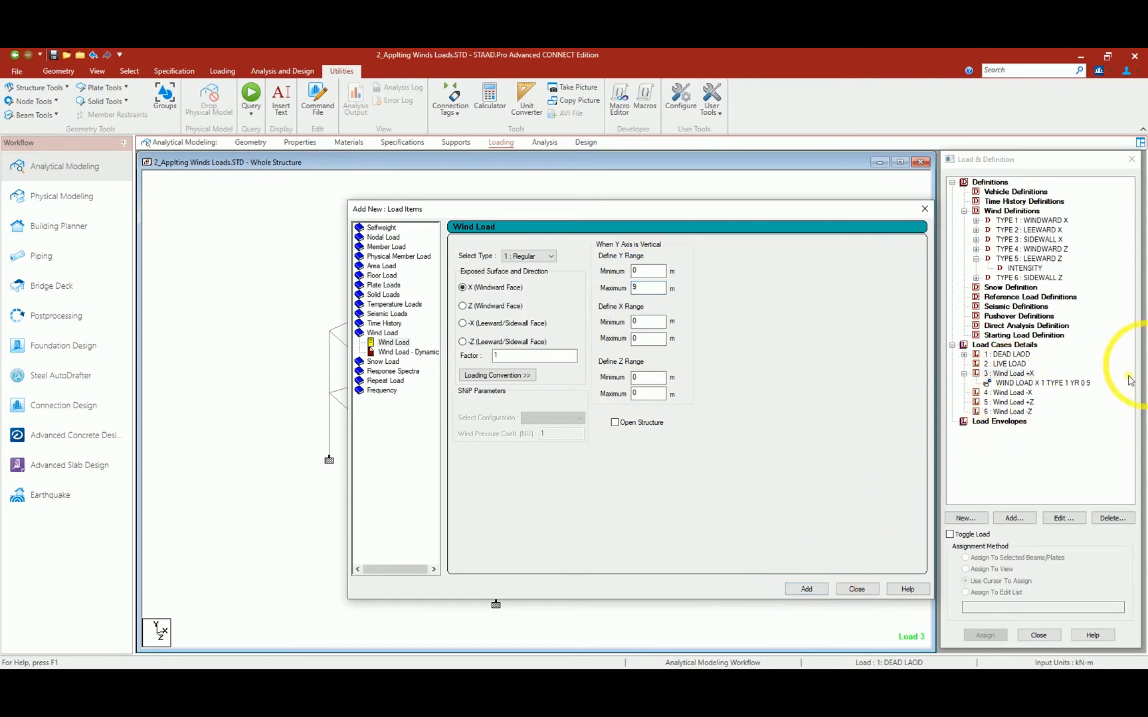
pyautogui.click(856, 589)
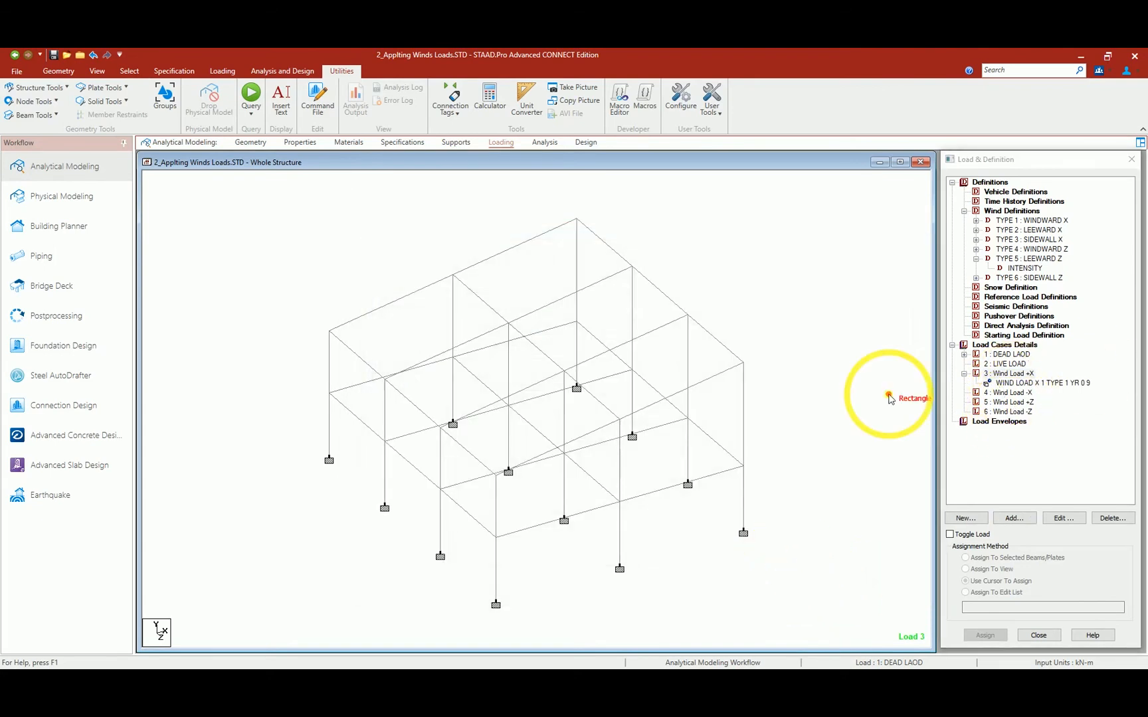
pyautogui.moveTo(946, 369); pyautogui.dragTo(1108, 397)
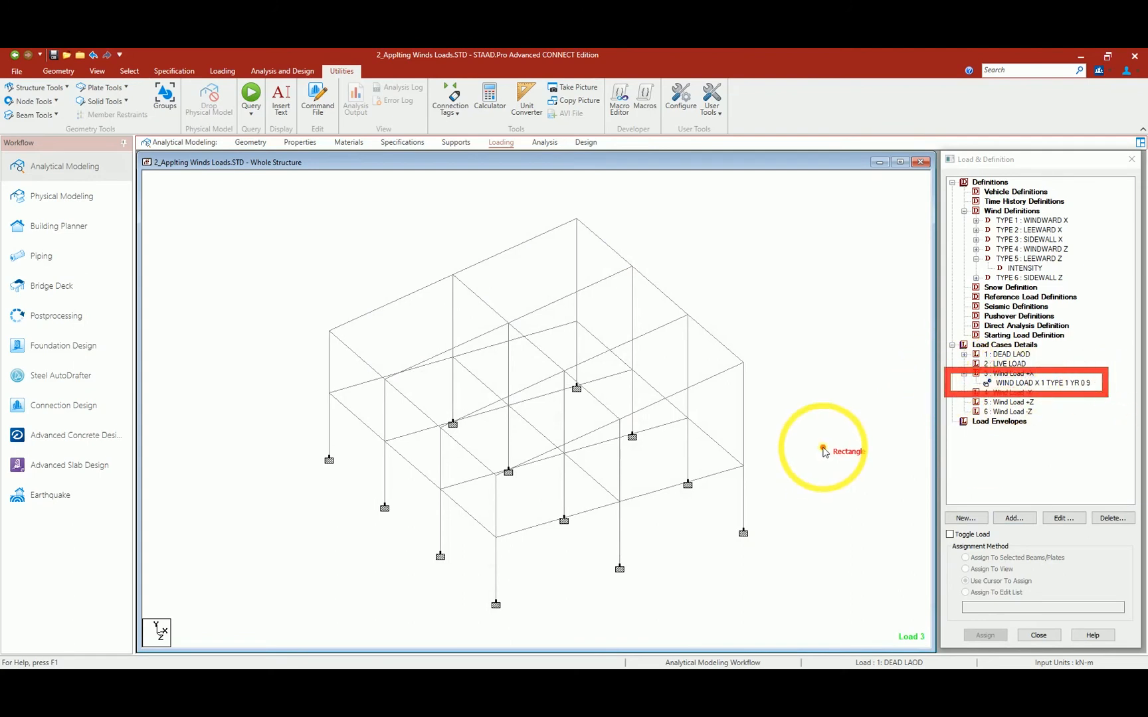
pyautogui.press('Escape')
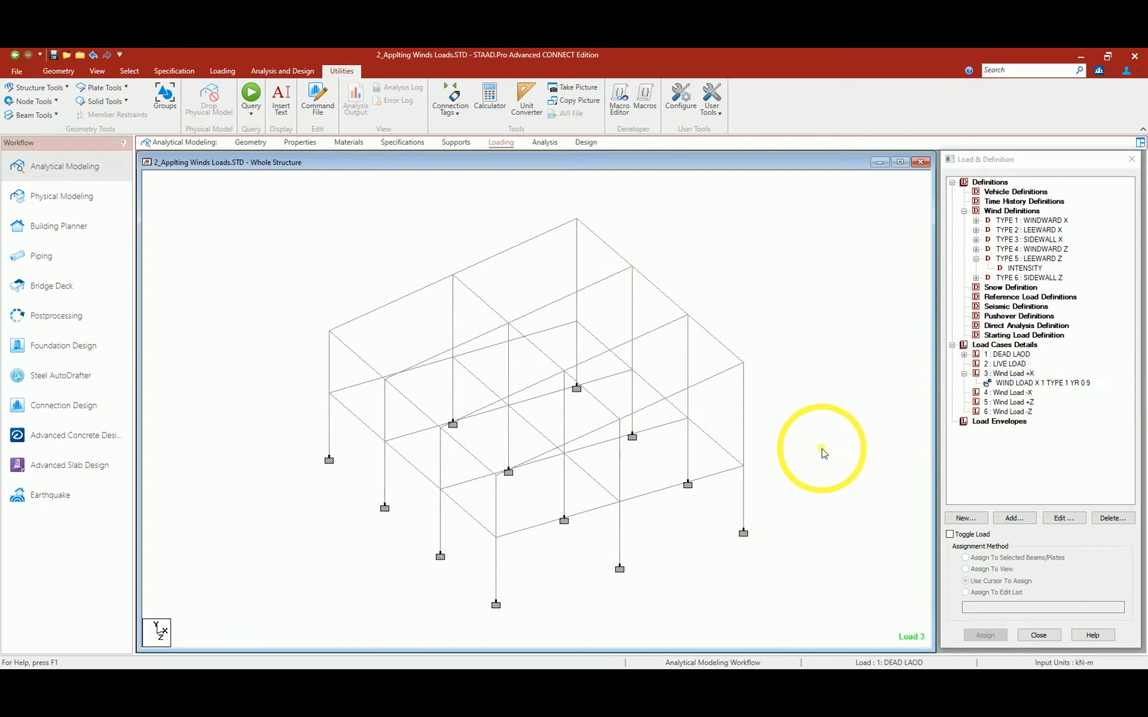
pyautogui.click(1015, 518)
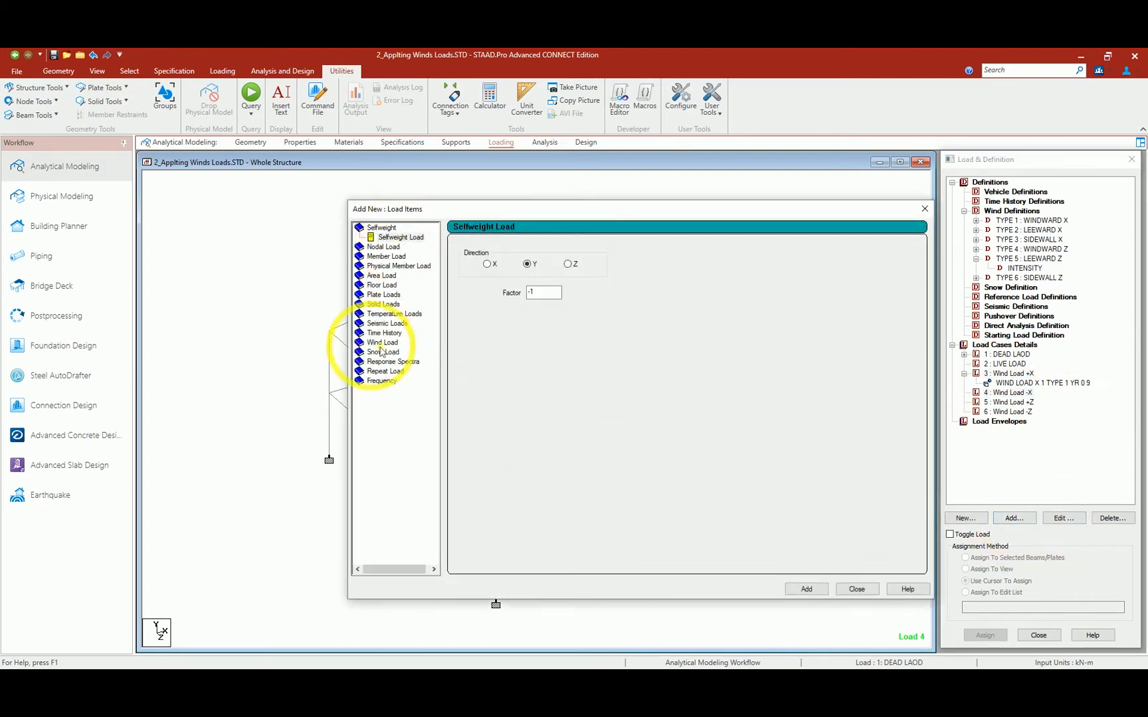
pyautogui.click(383, 343)
pyautogui.click(528, 256)
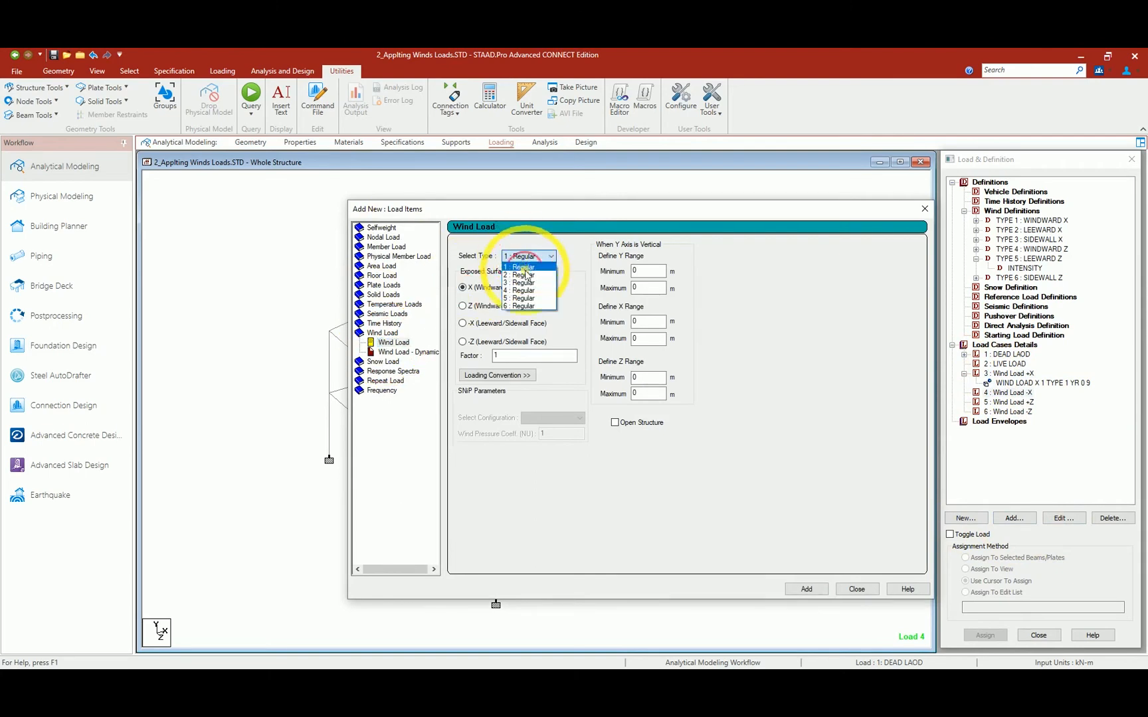
pyautogui.click(525, 275)
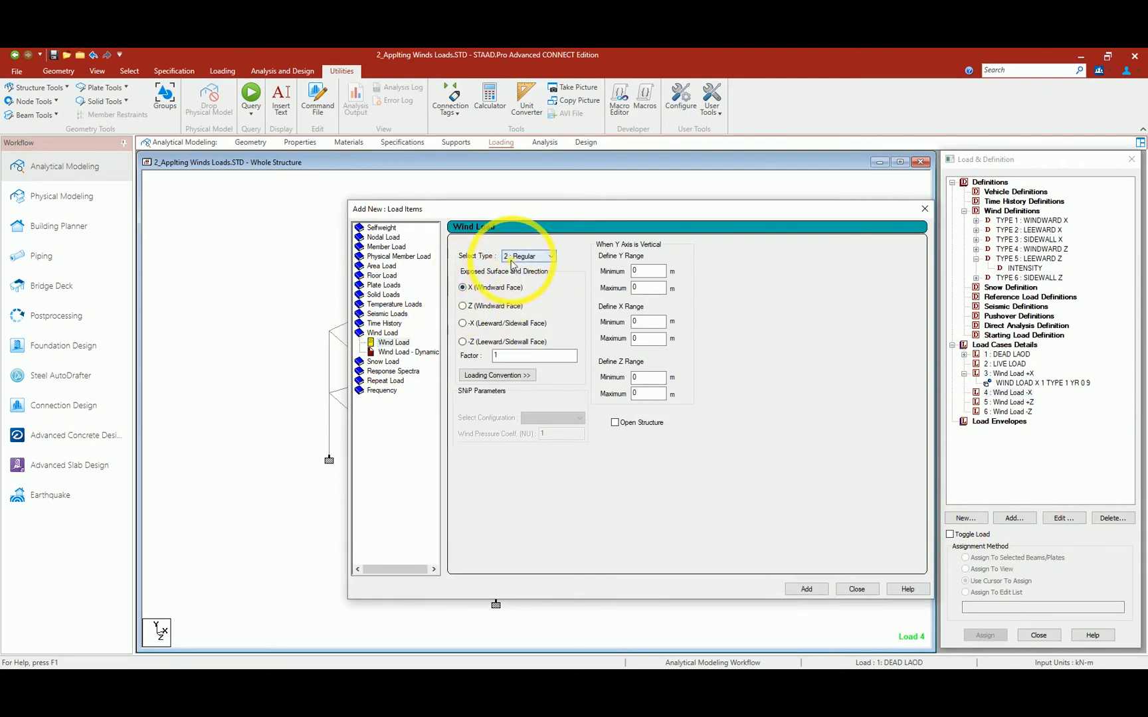
pyautogui.click(463, 323)
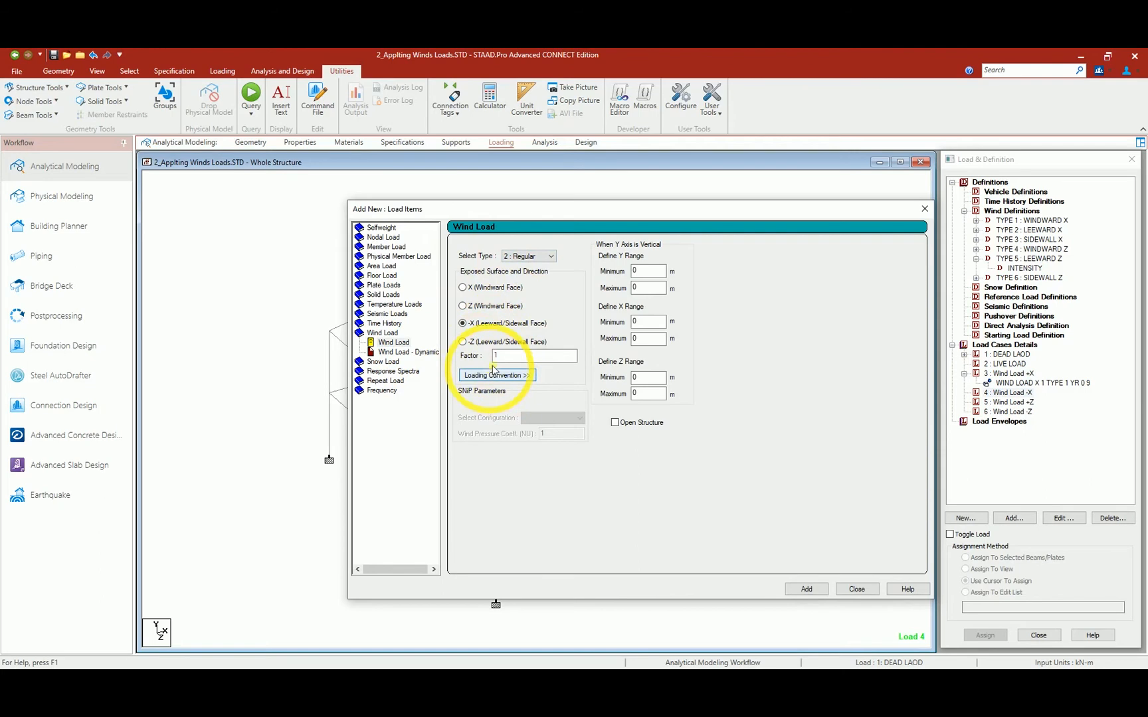
pyautogui.click(460, 344)
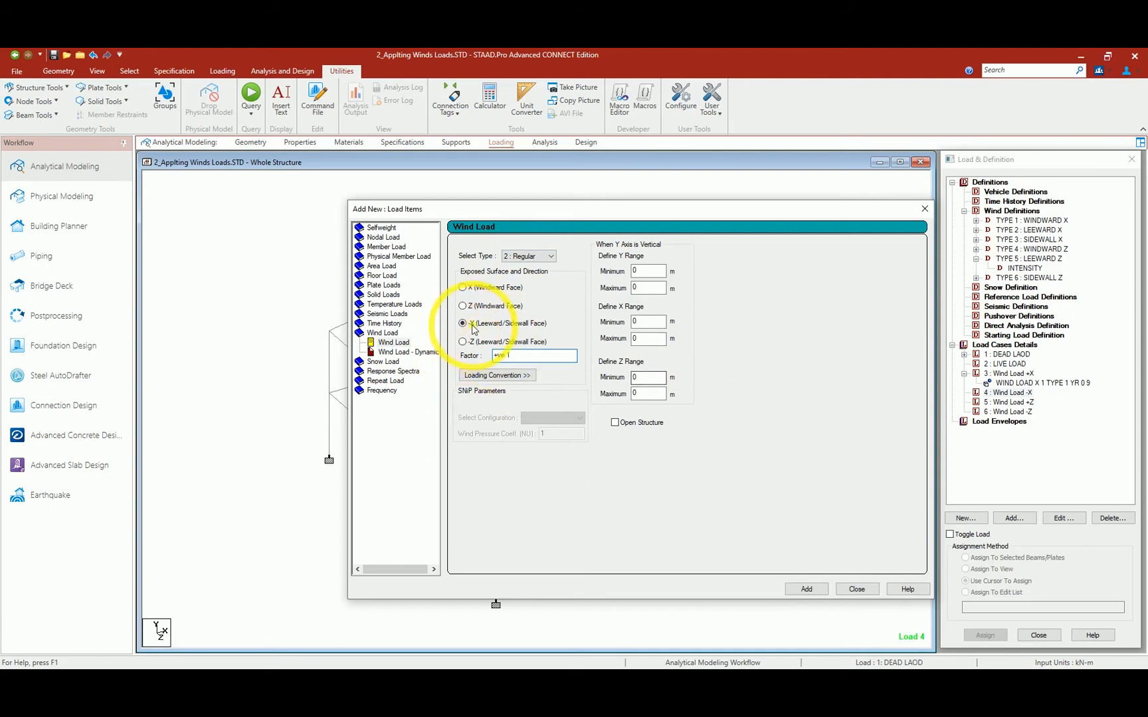
pyautogui.click(535, 356)
pyautogui.moveTo(535, 357); pyautogui.dragTo(458, 356)
pyautogui.write('1')
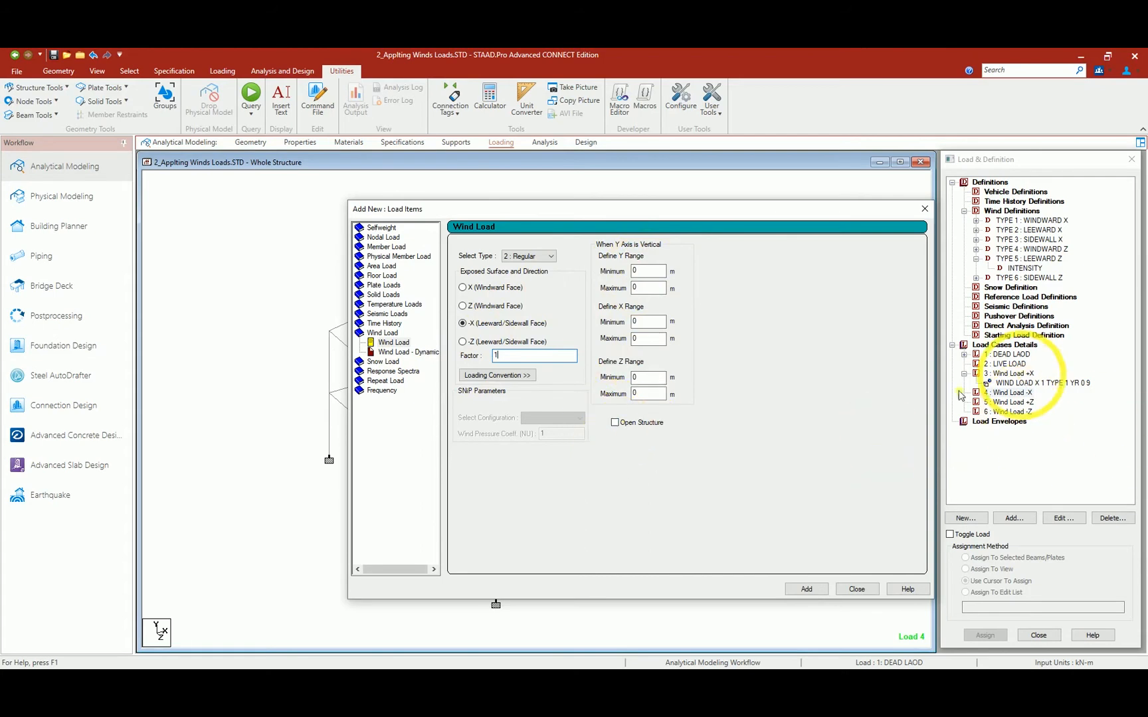
pyautogui.click(856, 589)
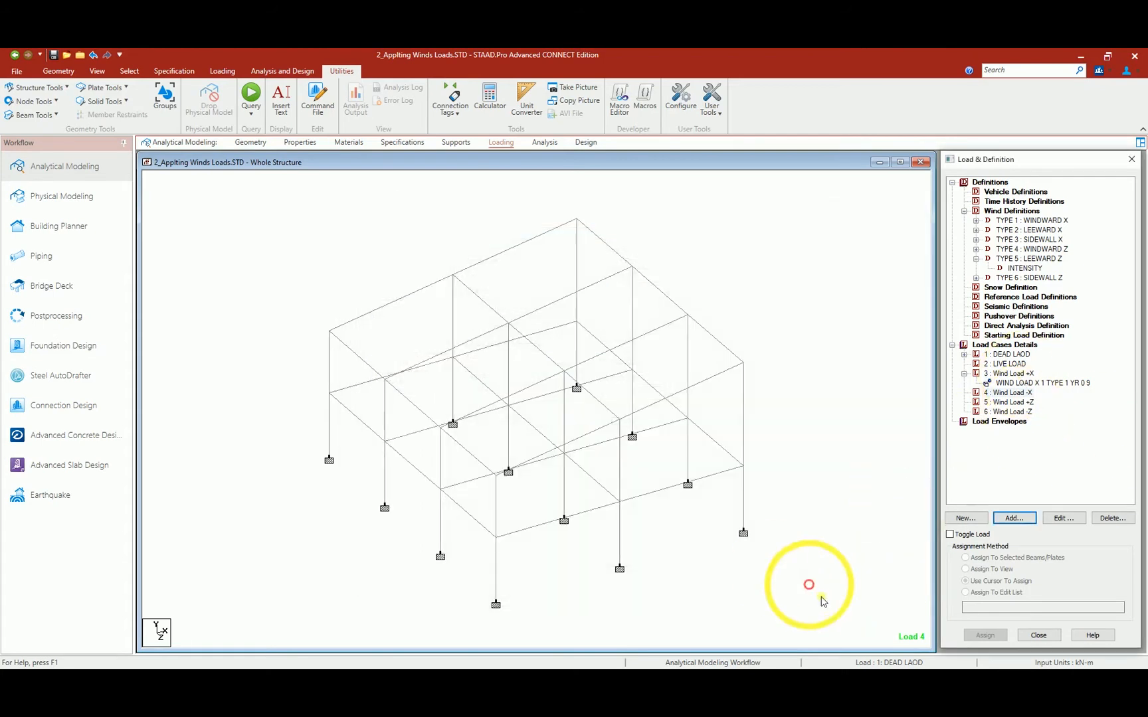
# Step: Configure a wind load for load case 3 with type 2, the -X leeward face, factor 1 and an X range of 18 to 18 m
pyautogui.click(1007, 373)
pyautogui.click(1012, 518)
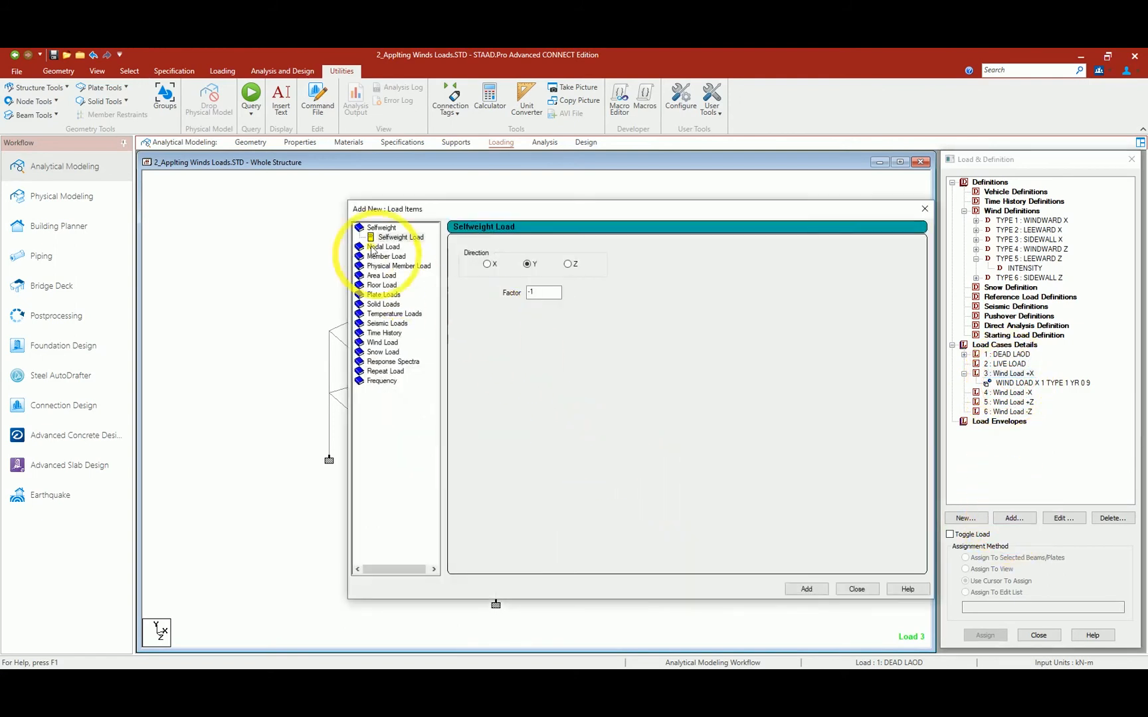
pyautogui.click(383, 342)
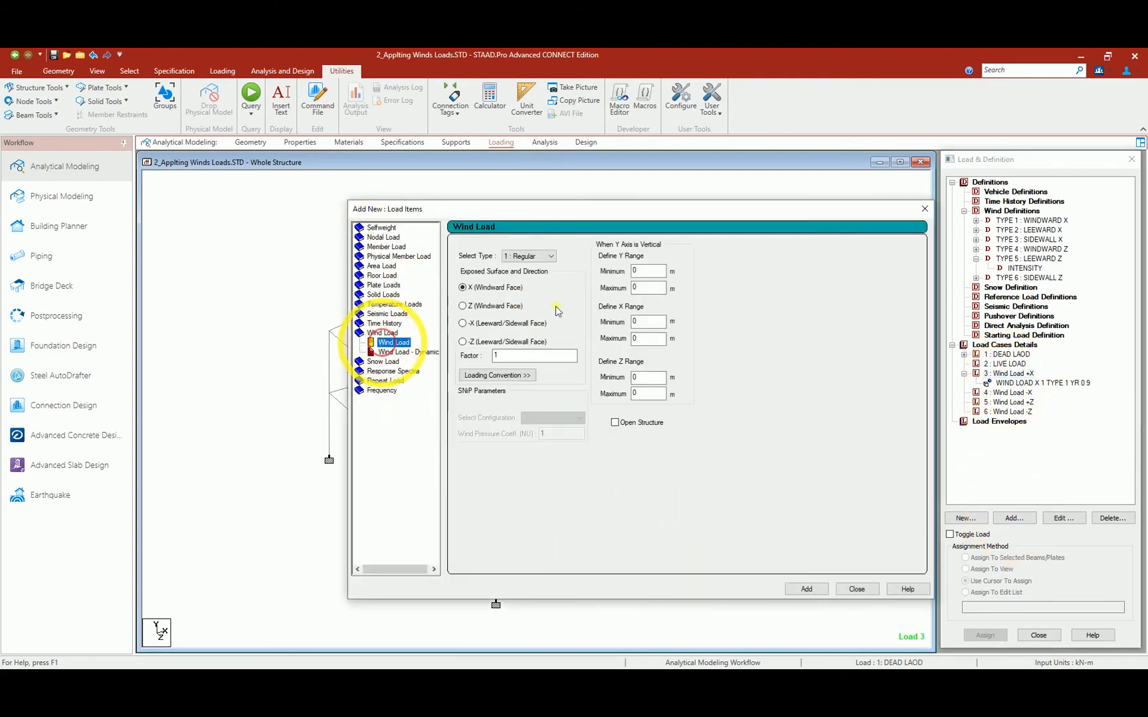
pyautogui.click(538, 256)
pyautogui.click(528, 275)
pyautogui.click(463, 323)
pyautogui.doubleClick(645, 322)
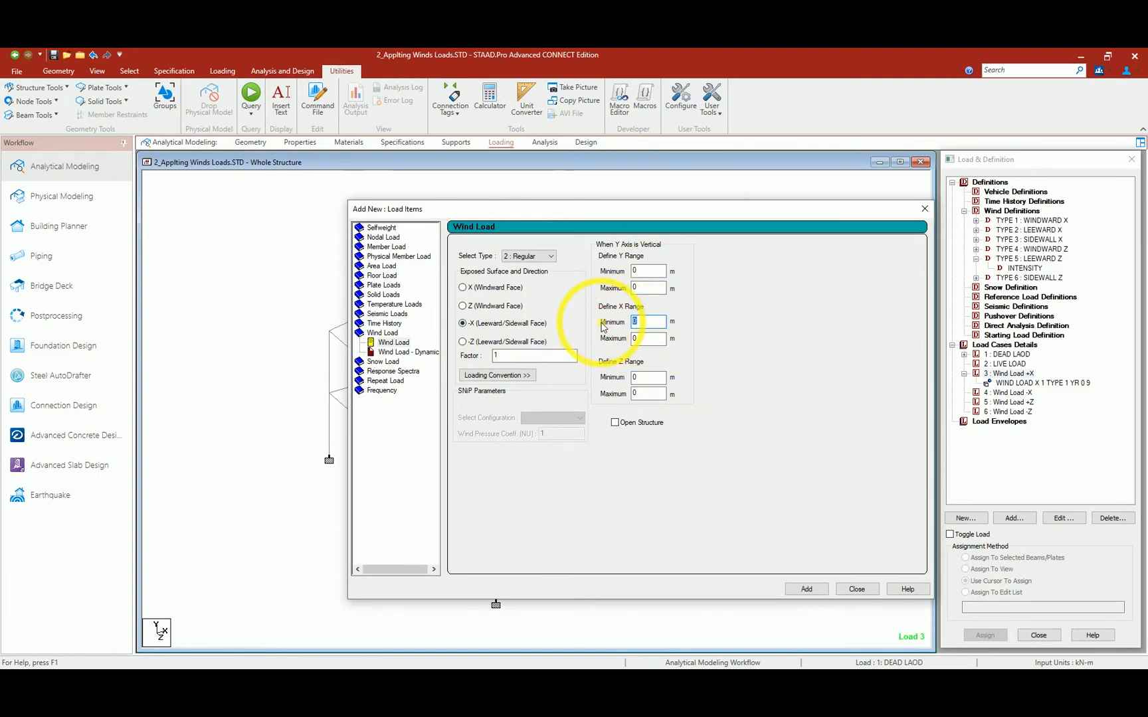
pyautogui.moveTo(642, 339); pyautogui.dragTo(628, 339)
pyautogui.write('18')
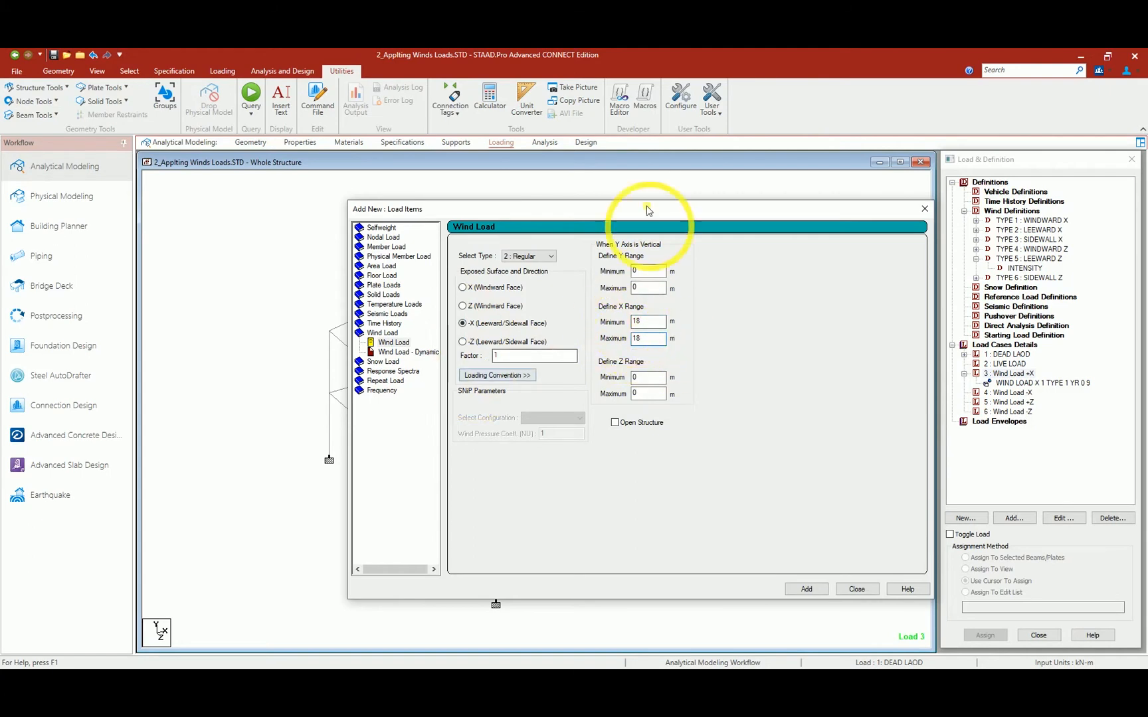
# Step: Check the frame's leeward face behind the load item settings, and add the configured -X wind load to load case 3
pyautogui.moveTo(640, 209); pyautogui.dragTo(709, 339)
pyautogui.moveTo(583, 352); pyautogui.dragTo(216, 217)
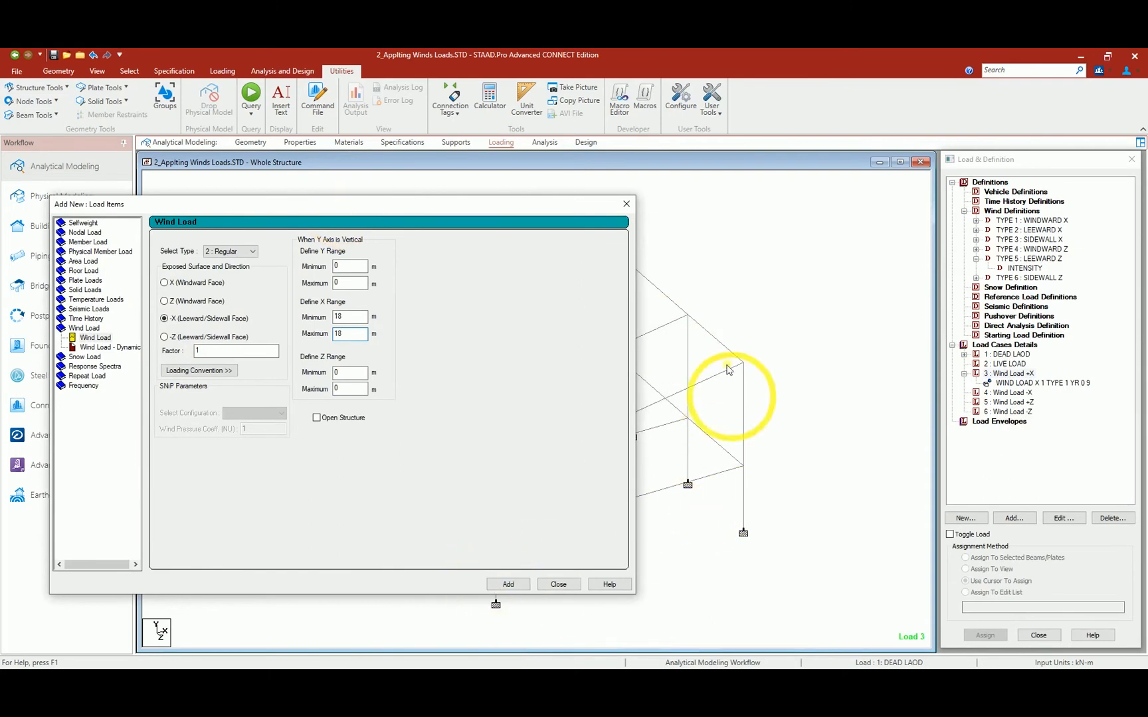
pyautogui.rightClick(759, 342)
pyautogui.click(787, 393)
pyautogui.moveTo(664, 279); pyautogui.dragTo(800, 552)
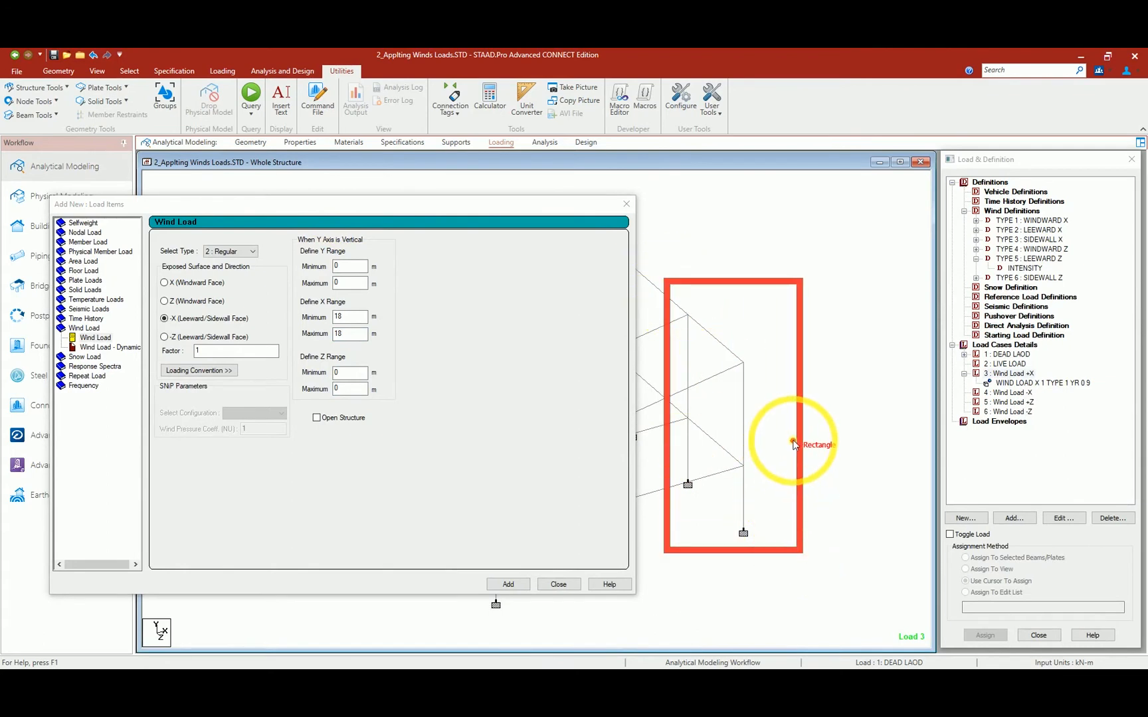
pyautogui.moveTo(490, 209); pyautogui.dragTo(463, 250)
pyautogui.moveTo(434, 205); pyautogui.dragTo(705, 201)
pyautogui.press('Escape')
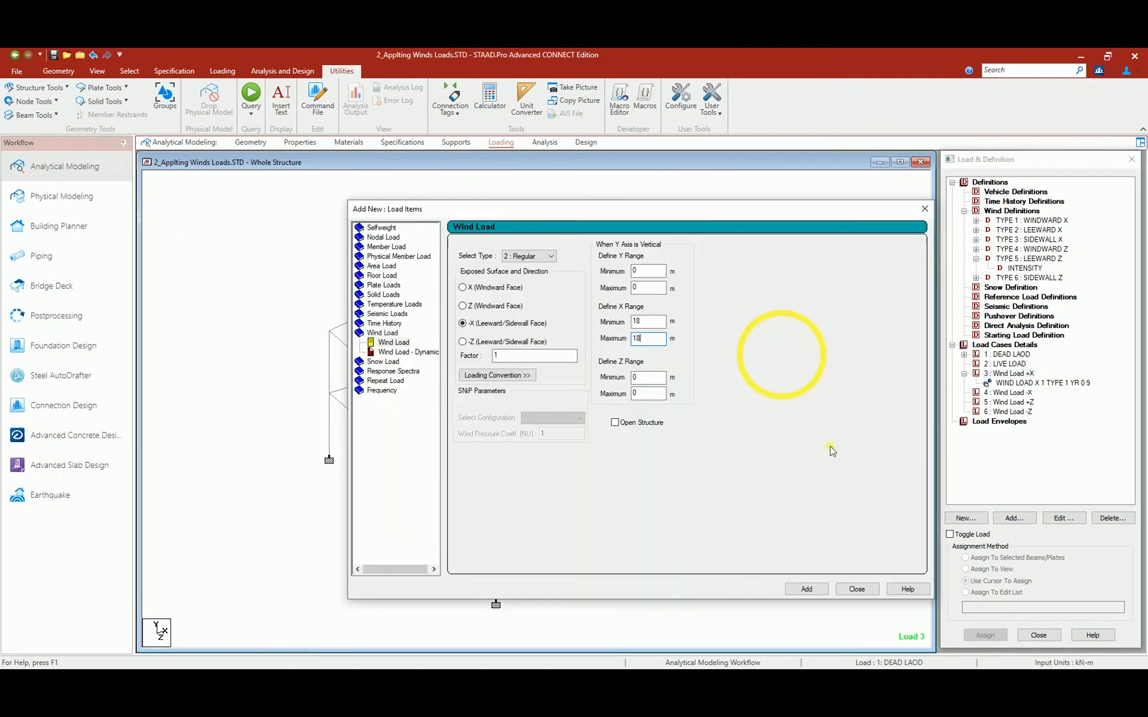
pyautogui.click(805, 589)
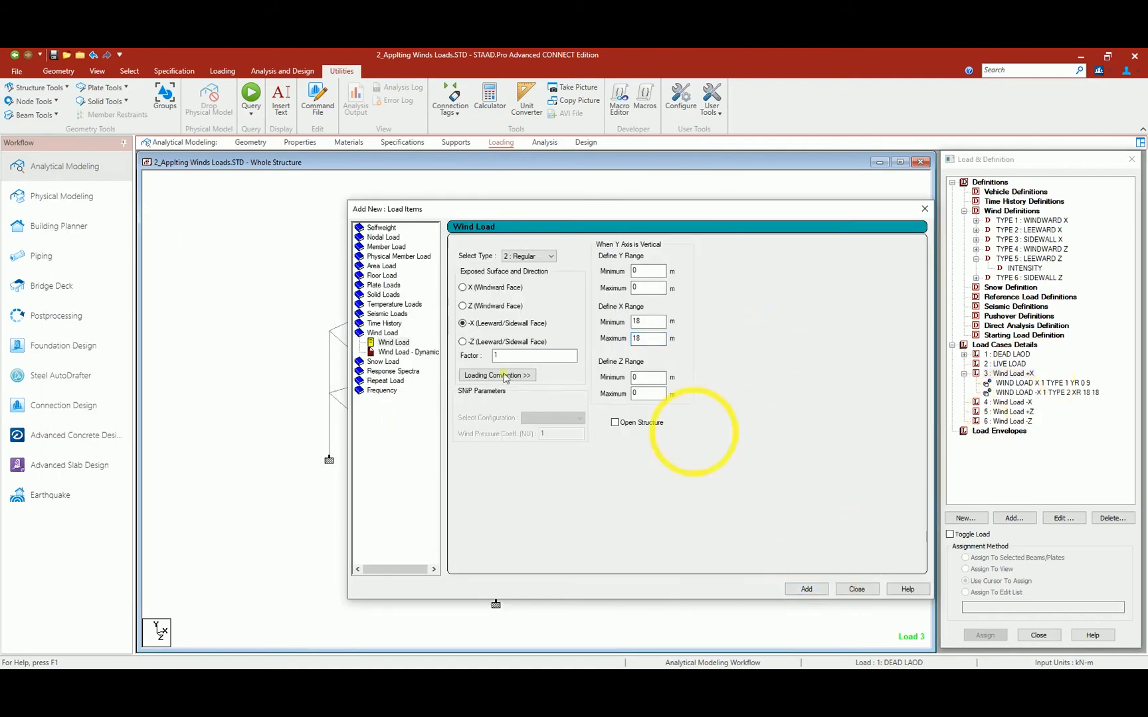
# Step: Add a type 3 sidewall wind load on the -Z face to load case 3 with factor 1 and the X range reset to 0
pyautogui.click(526, 256)
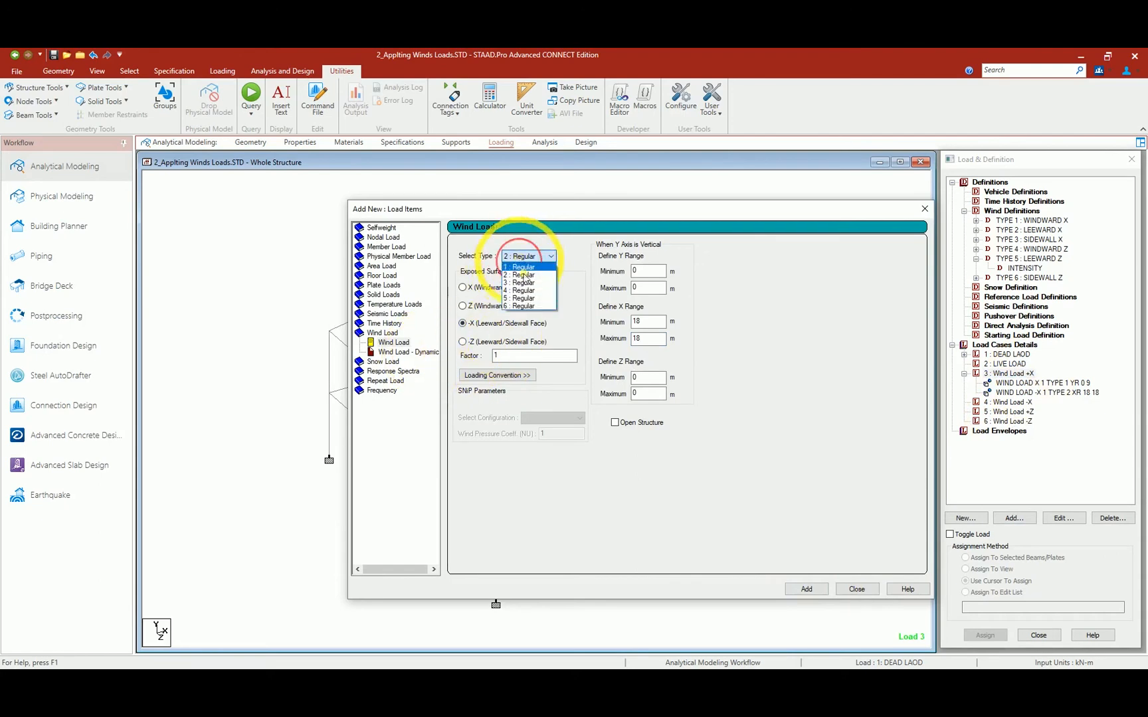
pyautogui.click(522, 282)
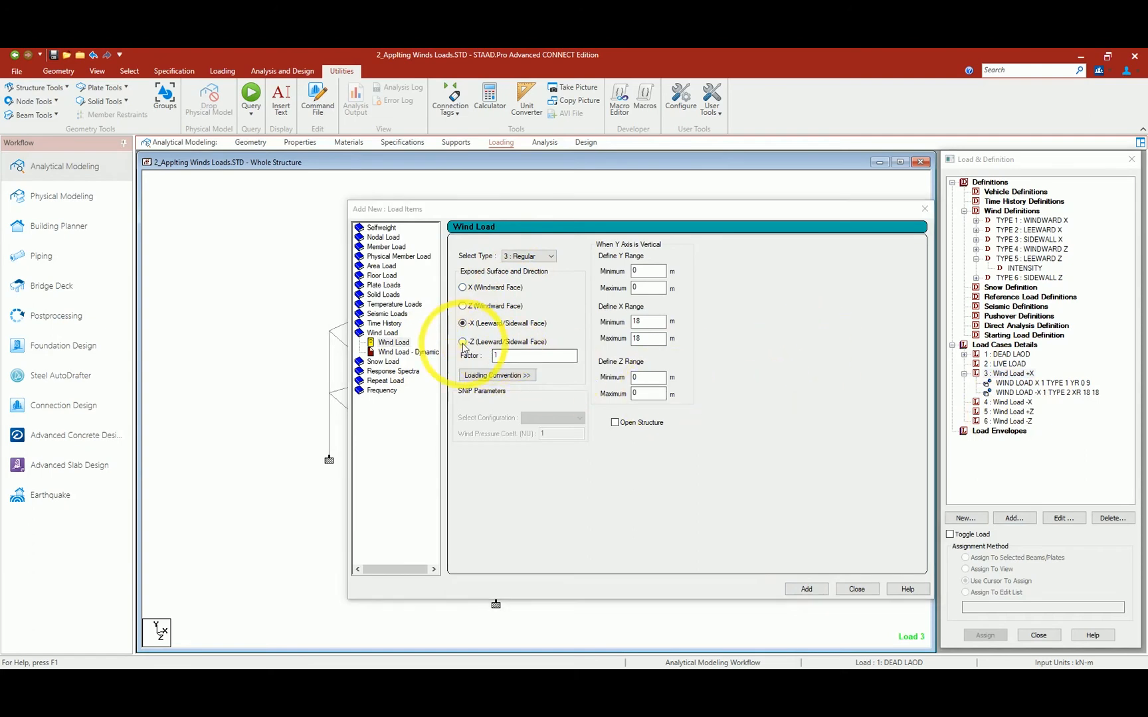
pyautogui.click(463, 342)
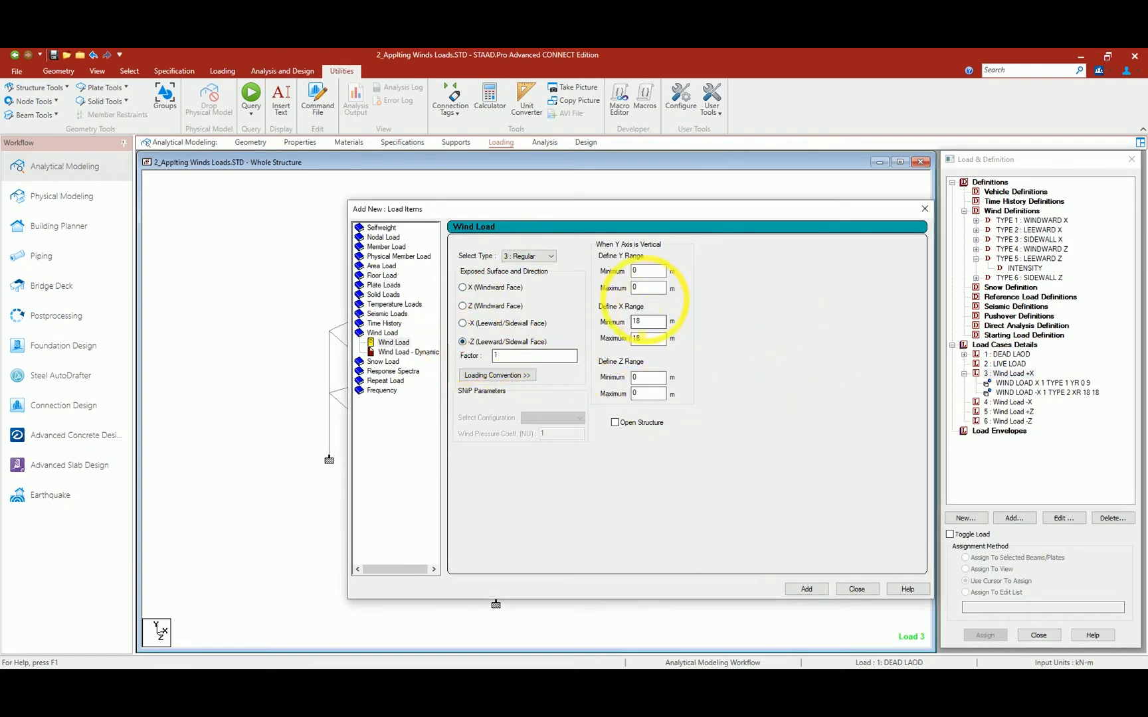
pyautogui.moveTo(658, 322); pyautogui.dragTo(580, 322)
pyautogui.moveTo(654, 339); pyautogui.dragTo(606, 340)
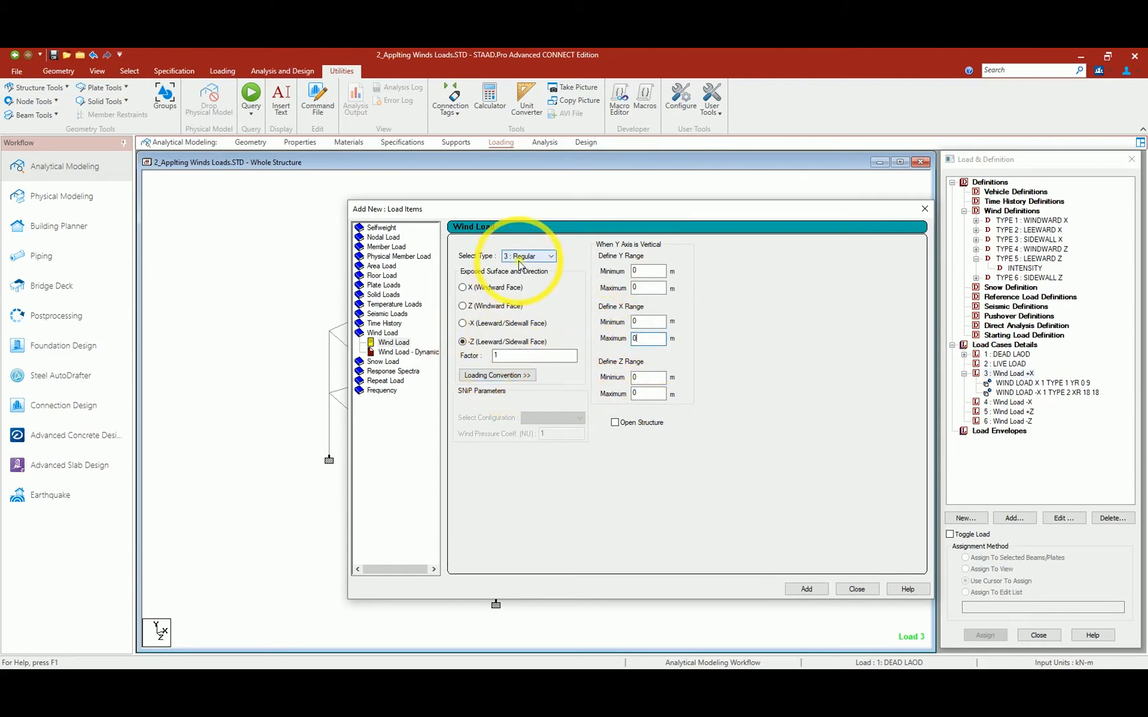
pyautogui.click(805, 589)
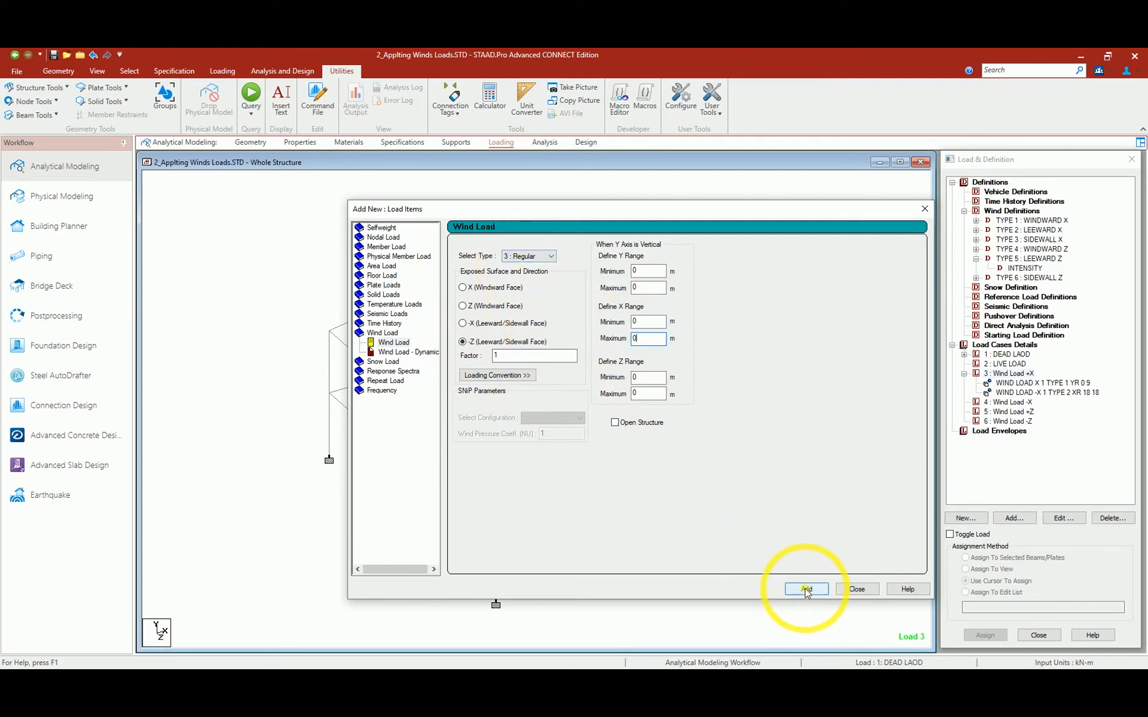
pyautogui.click(805, 589)
# Step: Start changing the -Z wind load factor to a negative value and check the notes on side wall definition, ranges and factors
pyautogui.moveTo(521, 356); pyautogui.dragTo(446, 348)
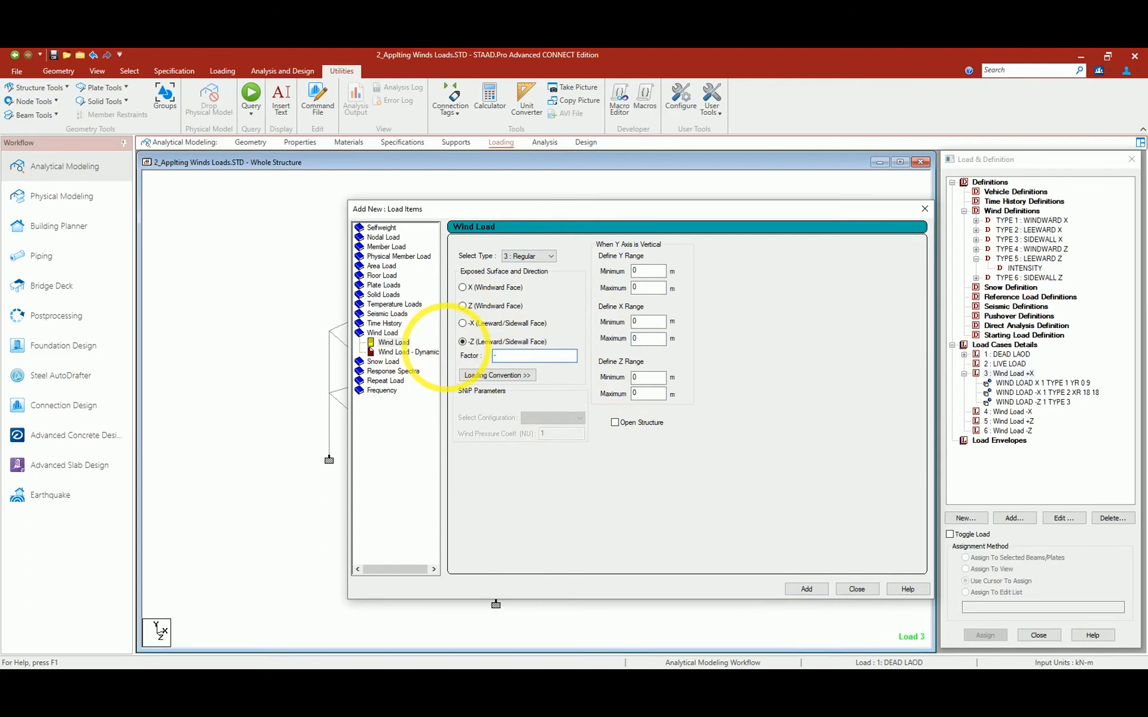
pyautogui.hotkey('alt', 'Tab')
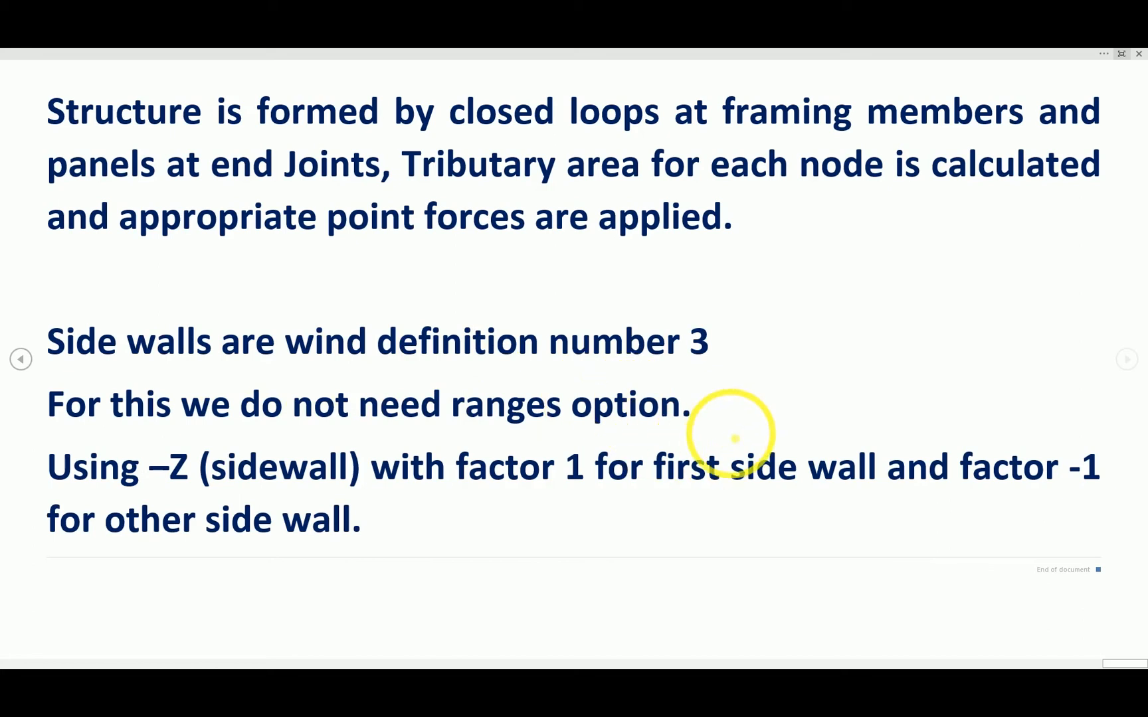
pyautogui.rightClick(739, 435)
pyautogui.click(775, 476)
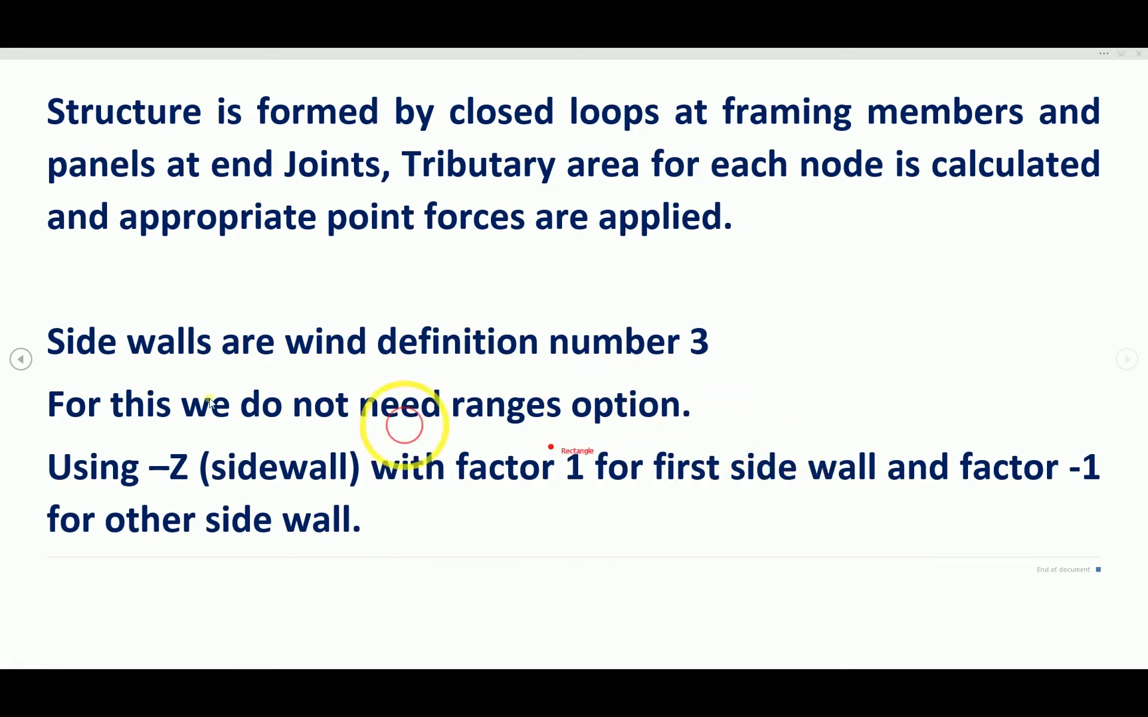
pyautogui.moveTo(26, 310); pyautogui.dragTo(1122, 560)
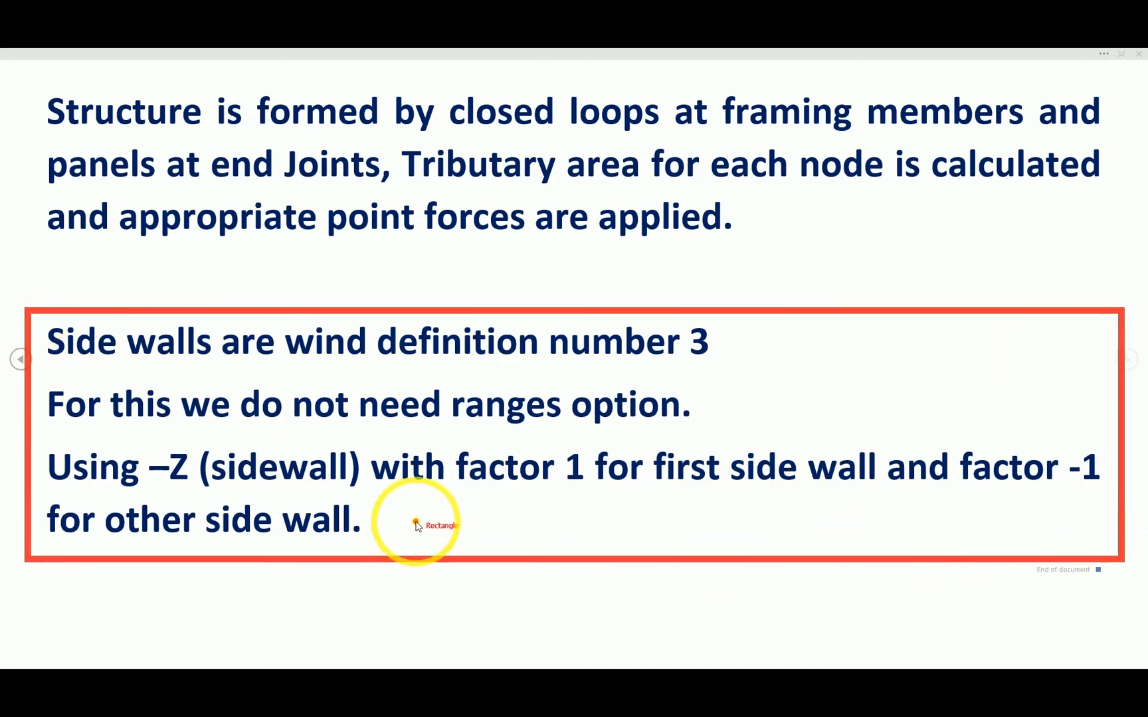
# Step: Return to STAAD.Pro, add the type 3 -Z sidewall wind load with factor -1 to load case 3, and finish adding load items
pyautogui.hotkey('alt', 'Tab')
pyautogui.press('Tab')
pyautogui.press('Tab')
pyautogui.press('Tab')
pyautogui.press('Tab')
pyautogui.press('Escape')
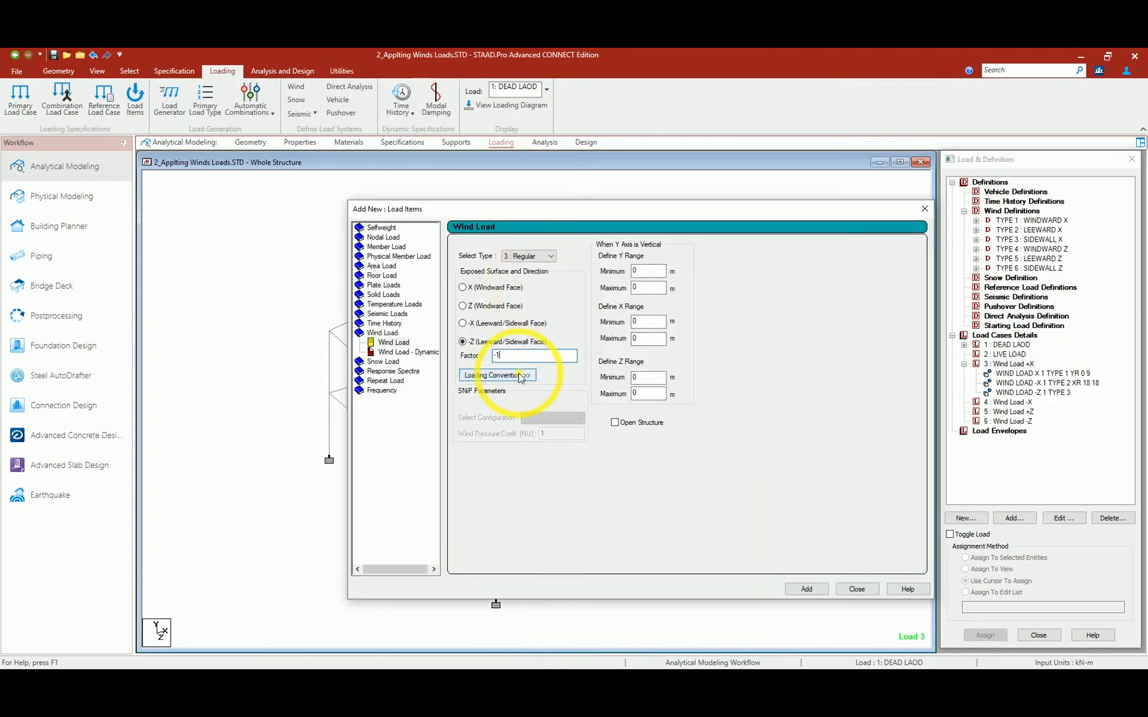
pyautogui.click(814, 590)
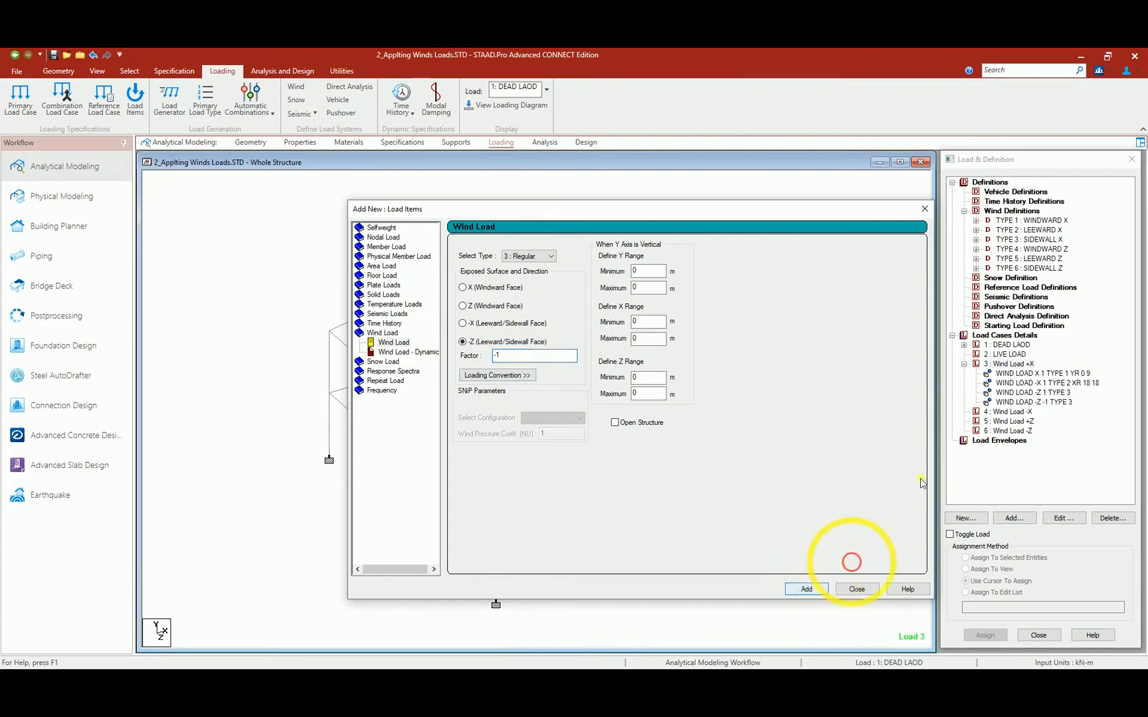
pyautogui.click(856, 589)
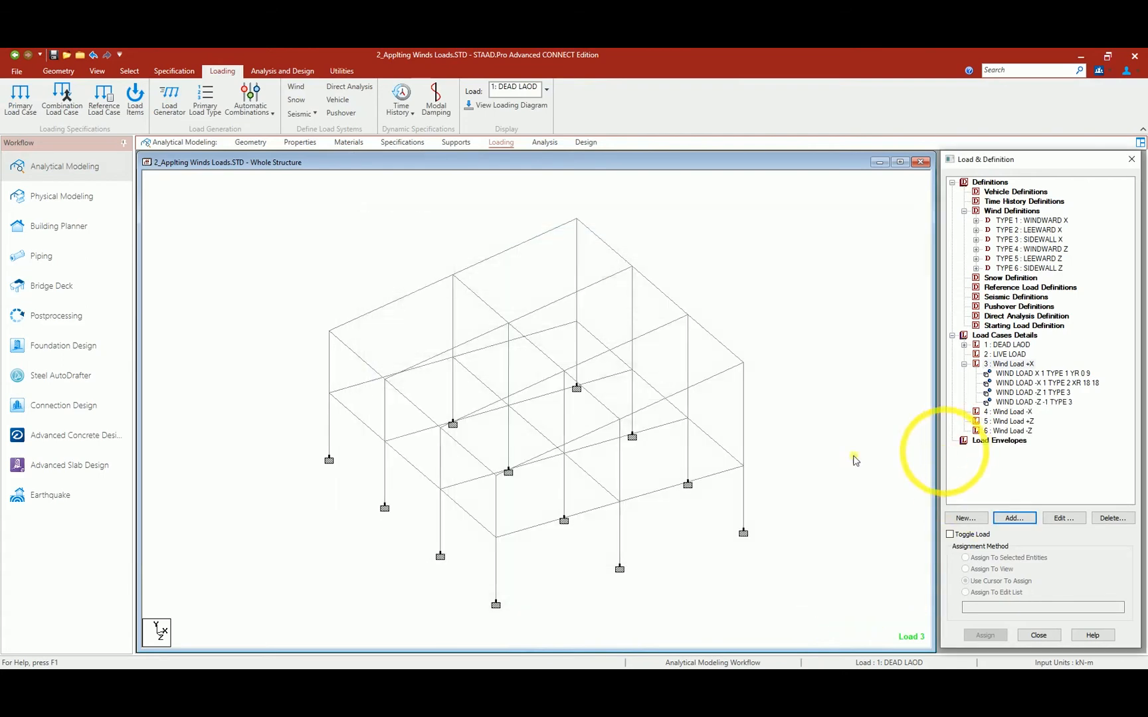
pyautogui.click(816, 327)
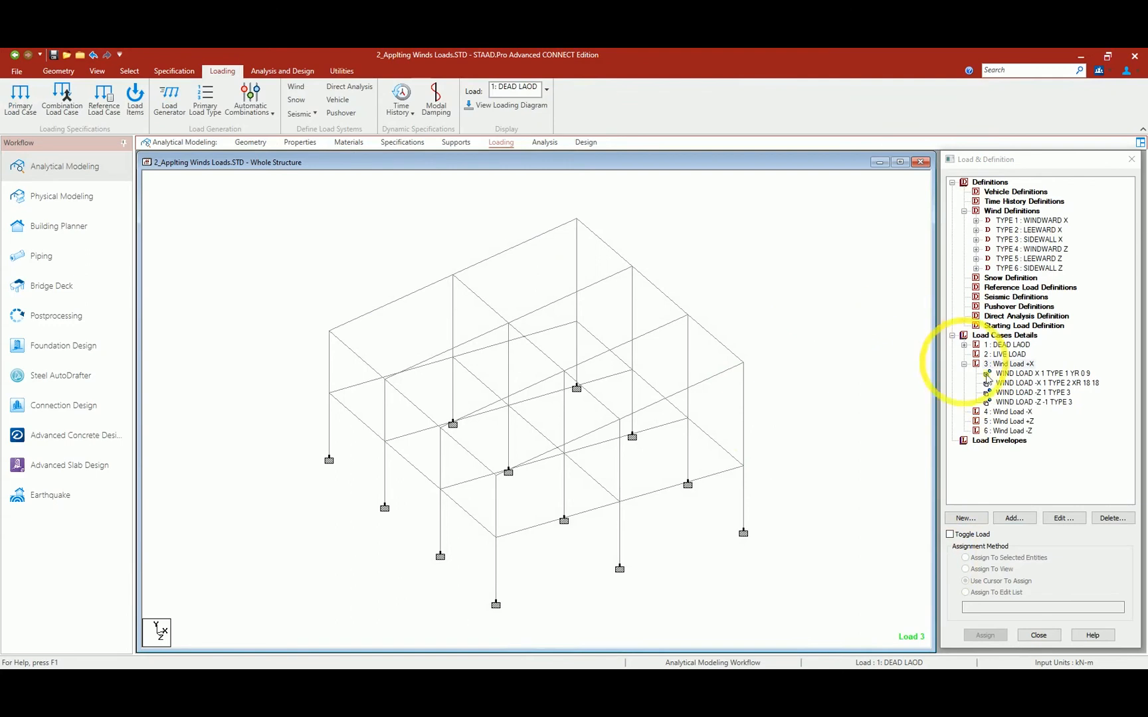
# Step: Display the X windward load of load case 3 and increase the Point Force diagram scale, applied immediately, to shorten the load arrows
pyautogui.click(1018, 372)
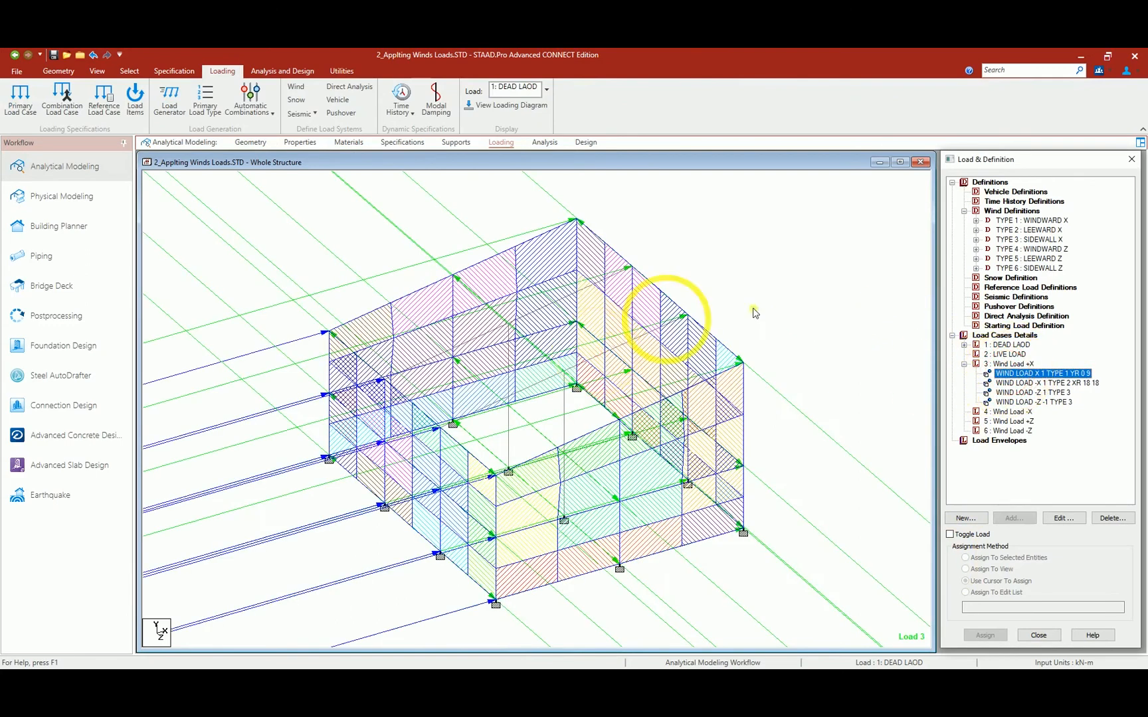
pyautogui.rightClick(789, 300)
pyautogui.click(838, 530)
pyautogui.click(622, 209)
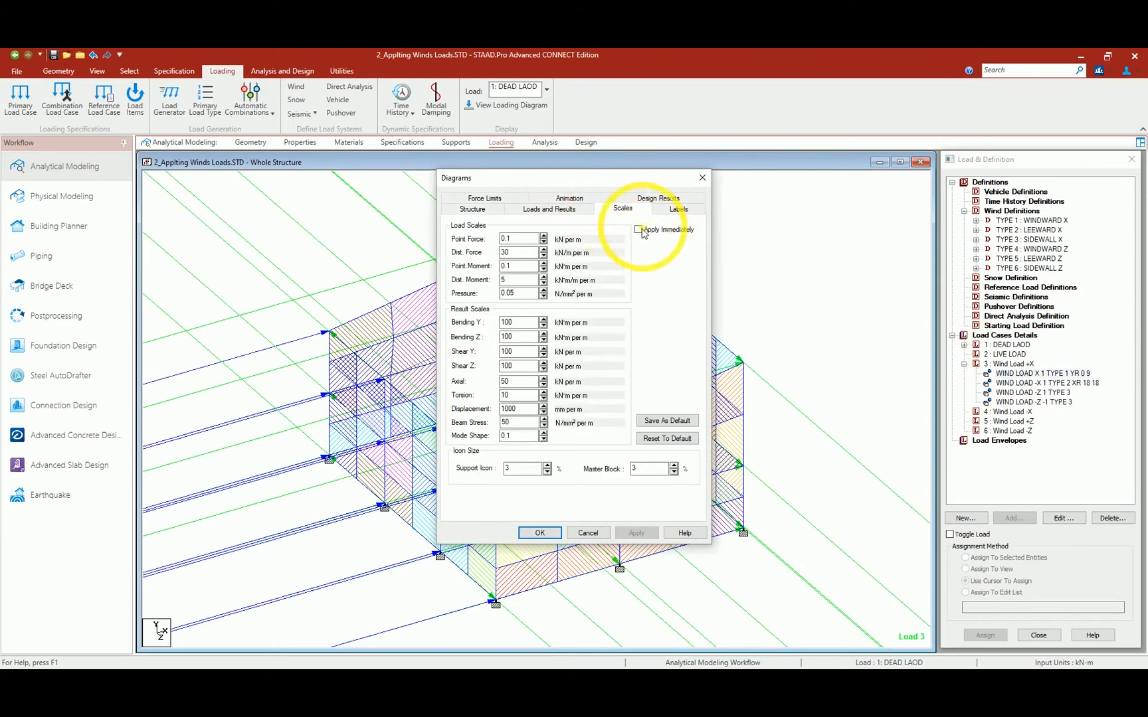
pyautogui.click(543, 235)
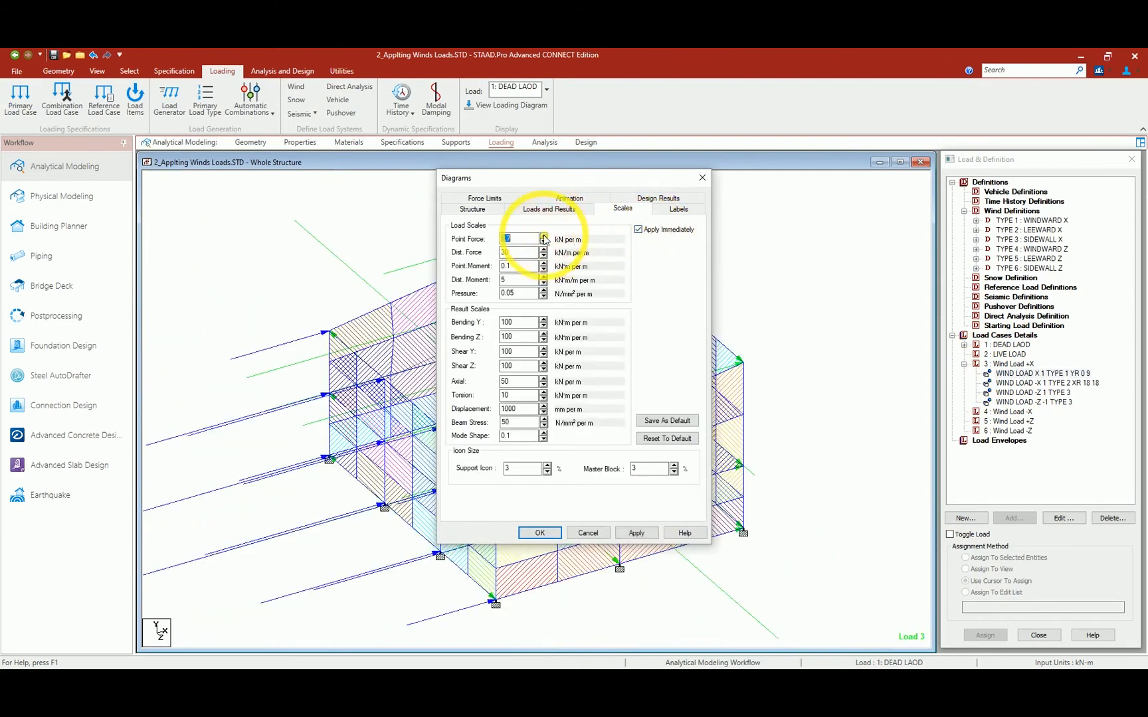
pyautogui.click(543, 236)
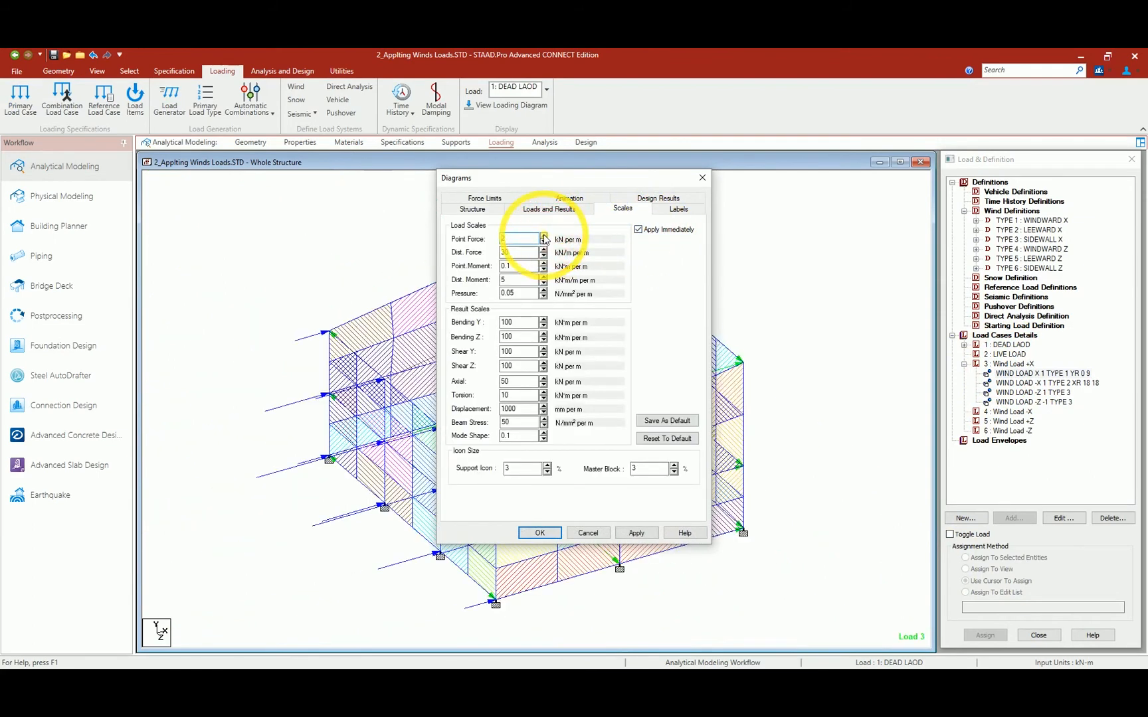
pyautogui.click(540, 534)
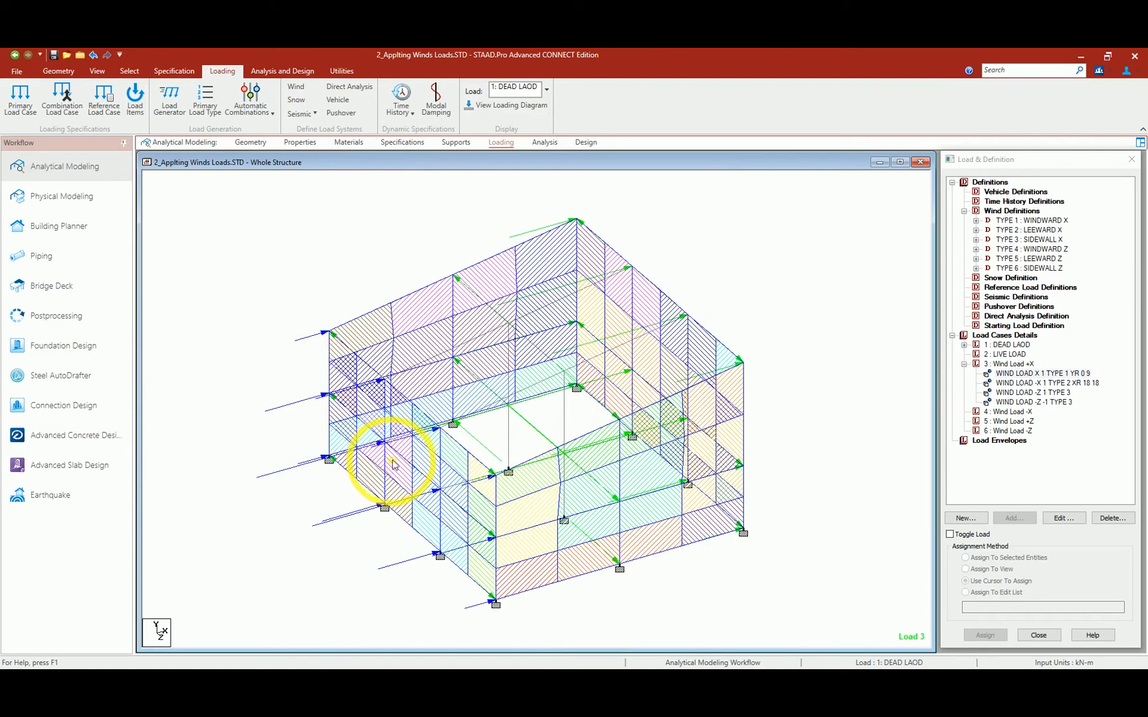
# Step: Display load case 3's -X leeward load and both -Z sidewall loads with factors 1 and -1 in turn, then the X windward load
pyautogui.click(1024, 383)
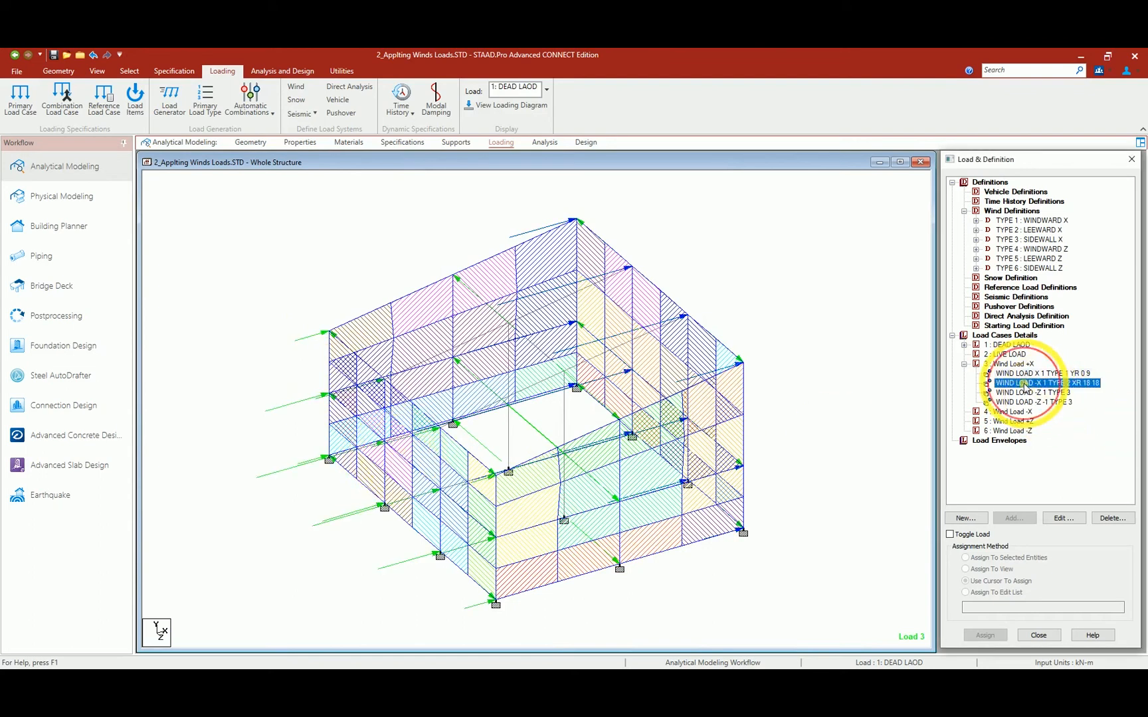
pyautogui.click(1026, 392)
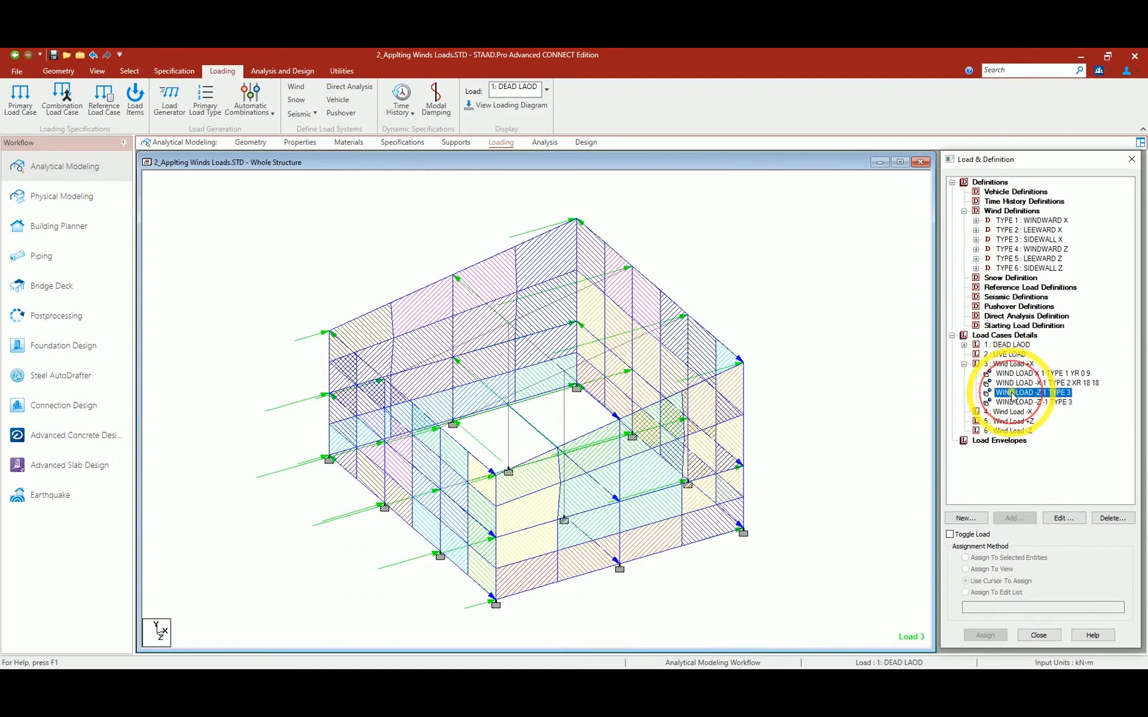
pyautogui.click(1016, 402)
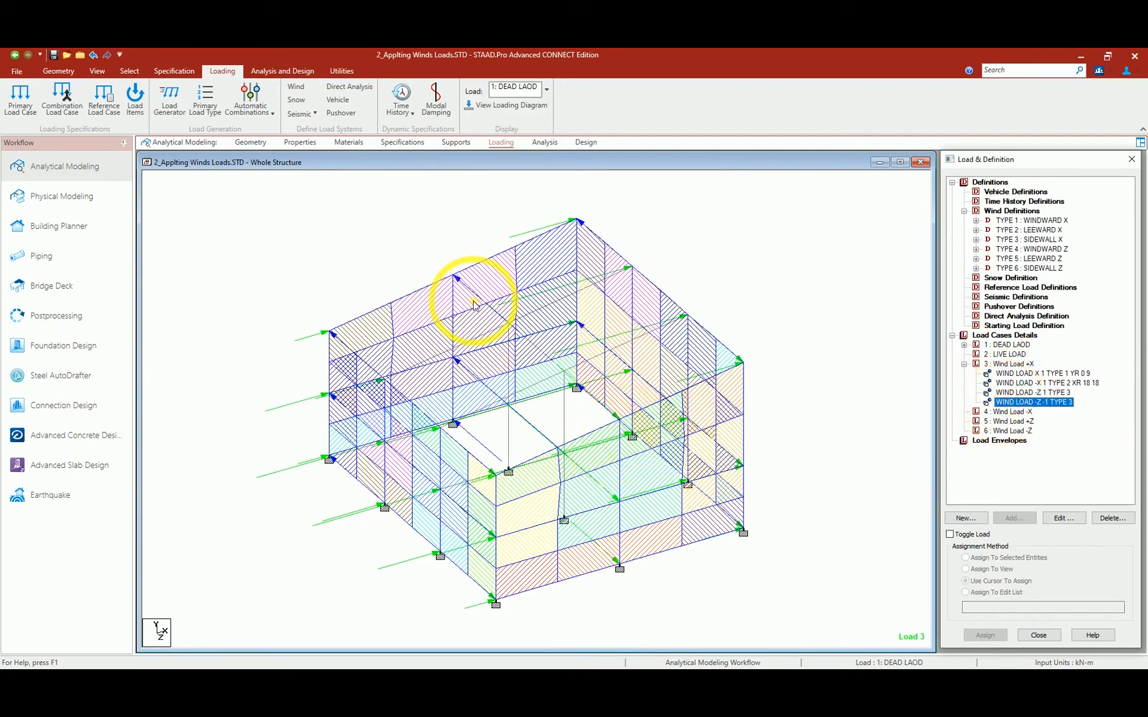
pyautogui.click(1026, 392)
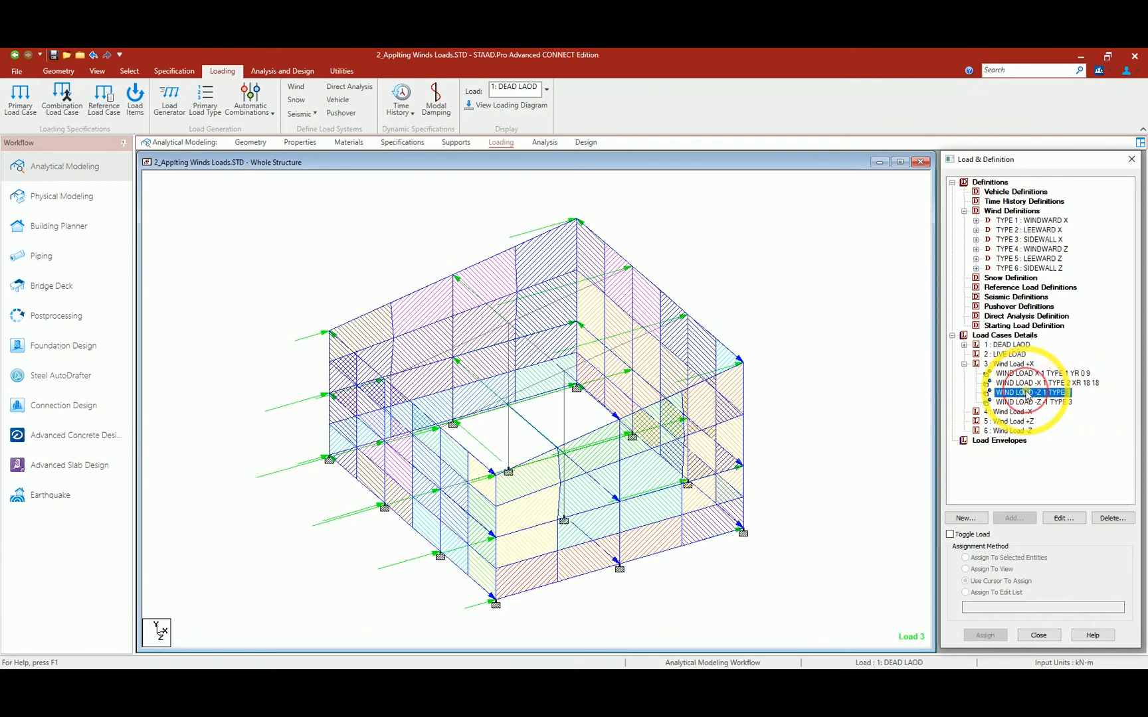
pyautogui.click(1026, 401)
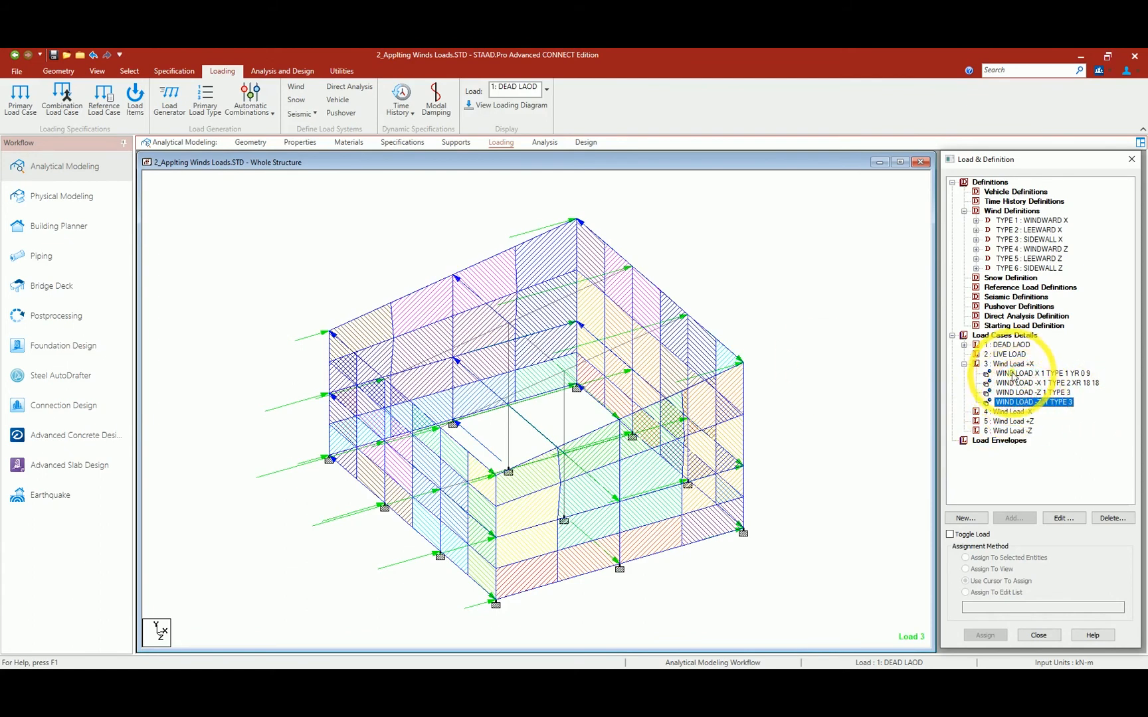
pyautogui.click(1015, 374)
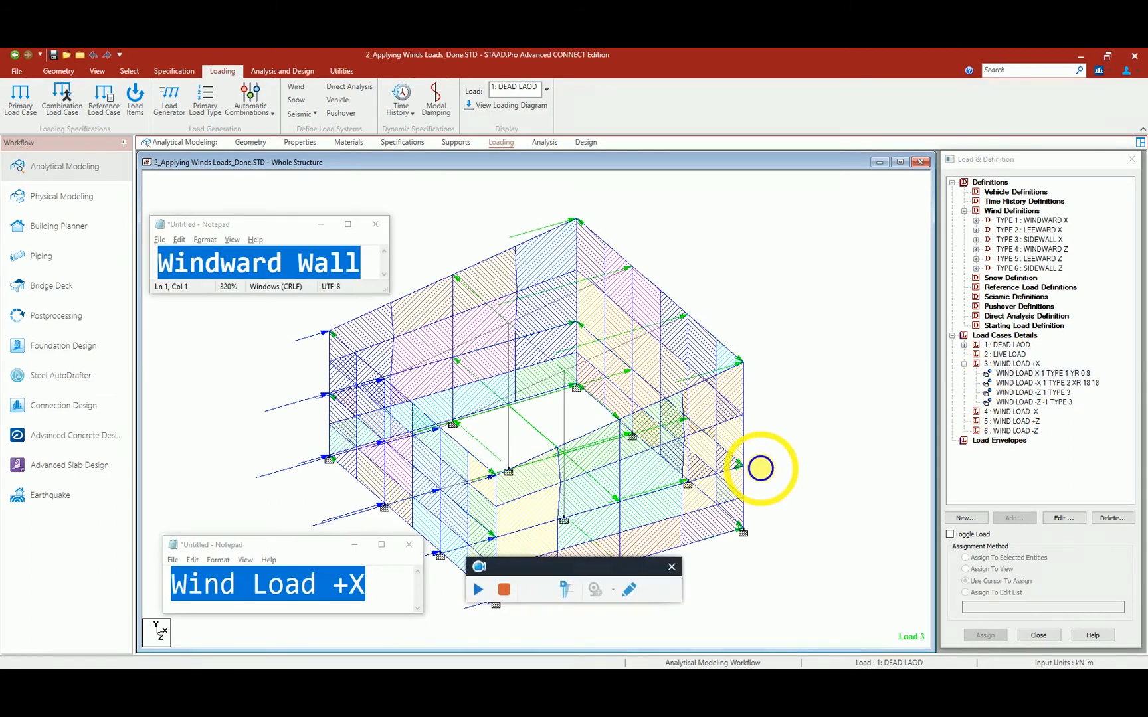
pyautogui.moveTo(319, 497); pyautogui.dragTo(327, 492)
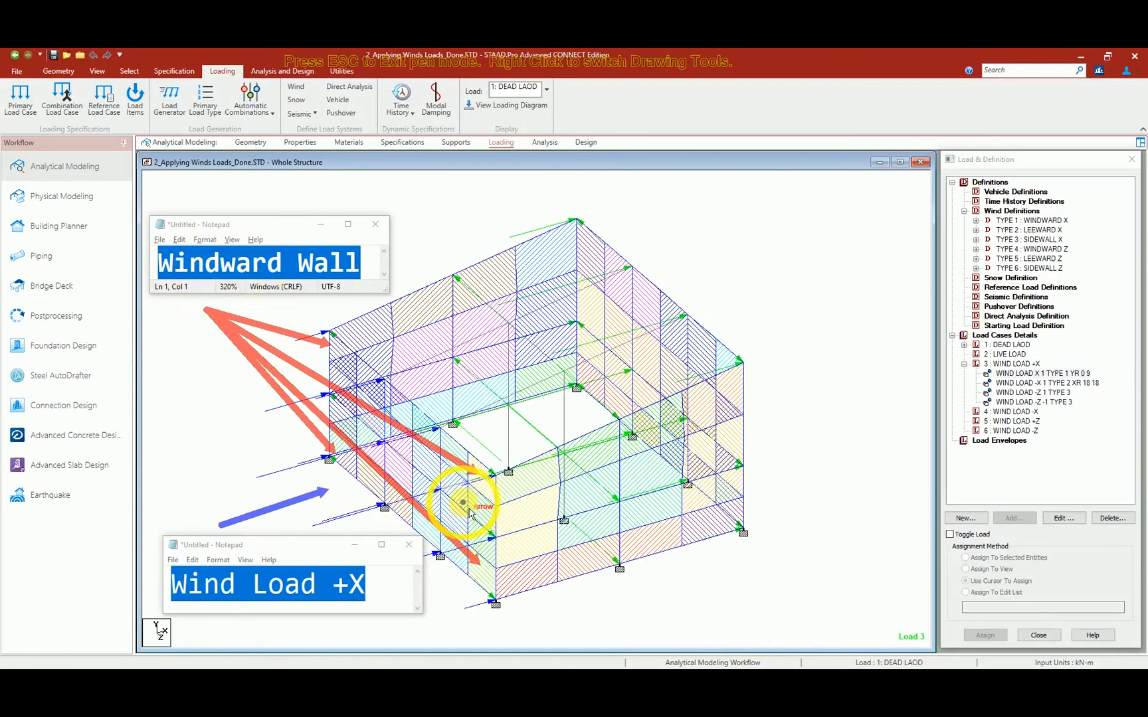
pyautogui.press('Escape')
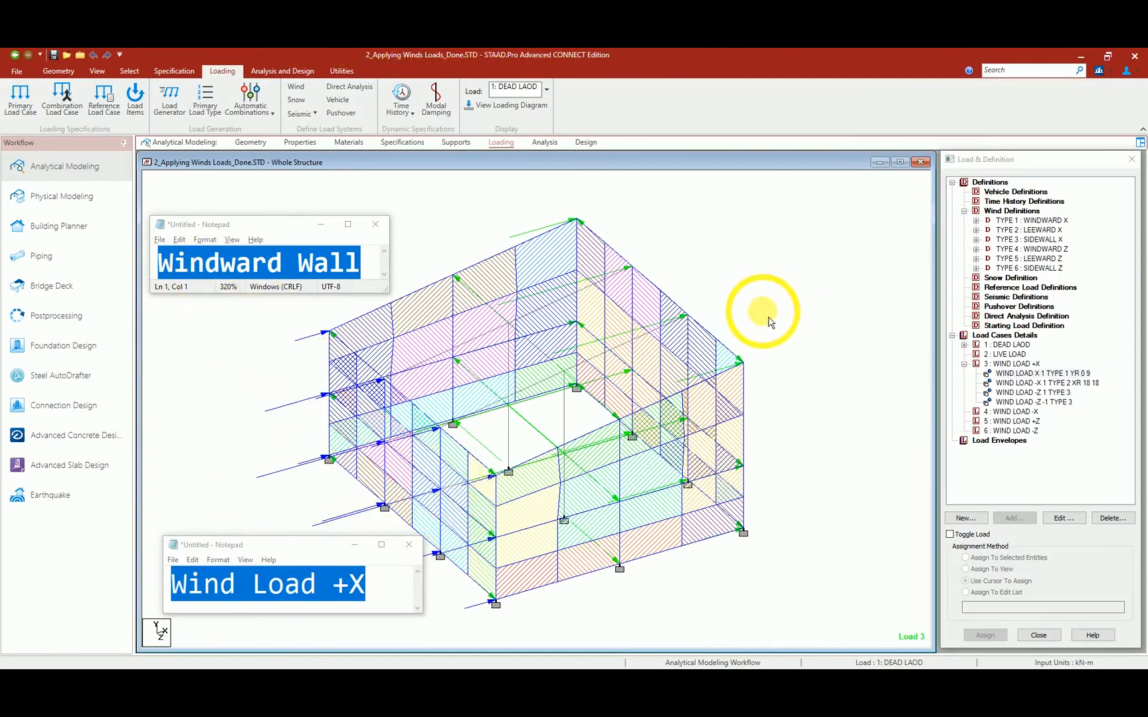
pyautogui.click(1003, 413)
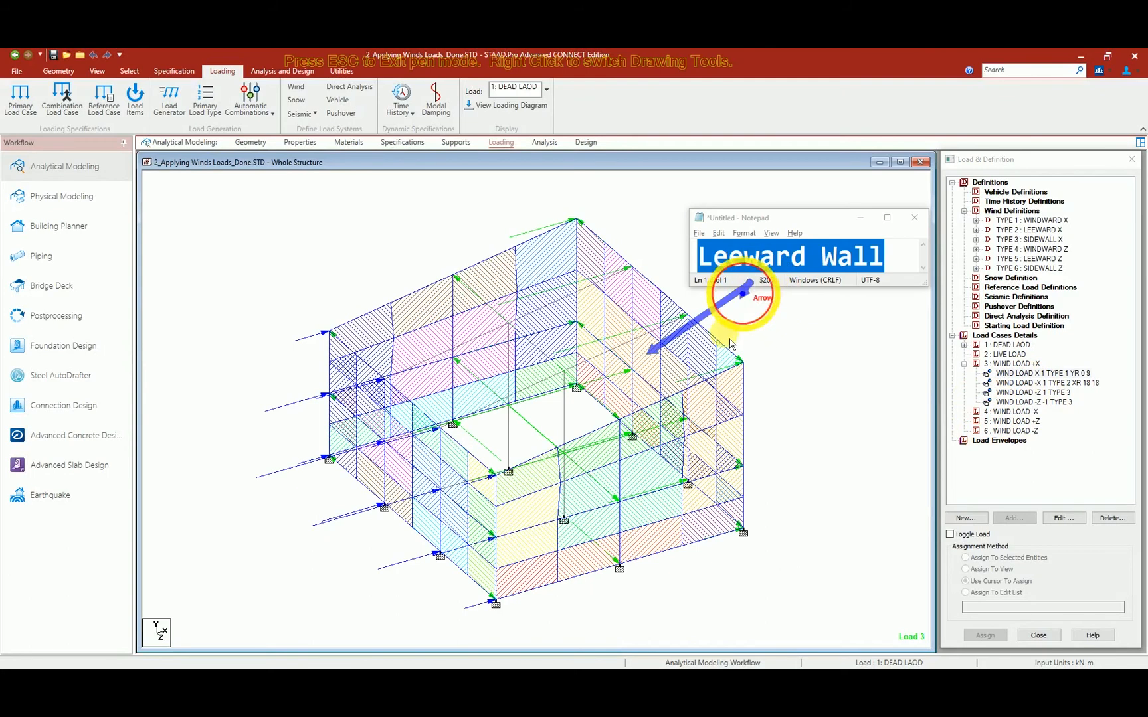
pyautogui.moveTo(750, 281); pyautogui.dragTo(703, 419)
pyautogui.moveTo(749, 282)
pyautogui.mouseDown()
pyautogui.moveTo(622, 295)
pyautogui.moveTo(607, 323)
pyautogui.mouseUp()
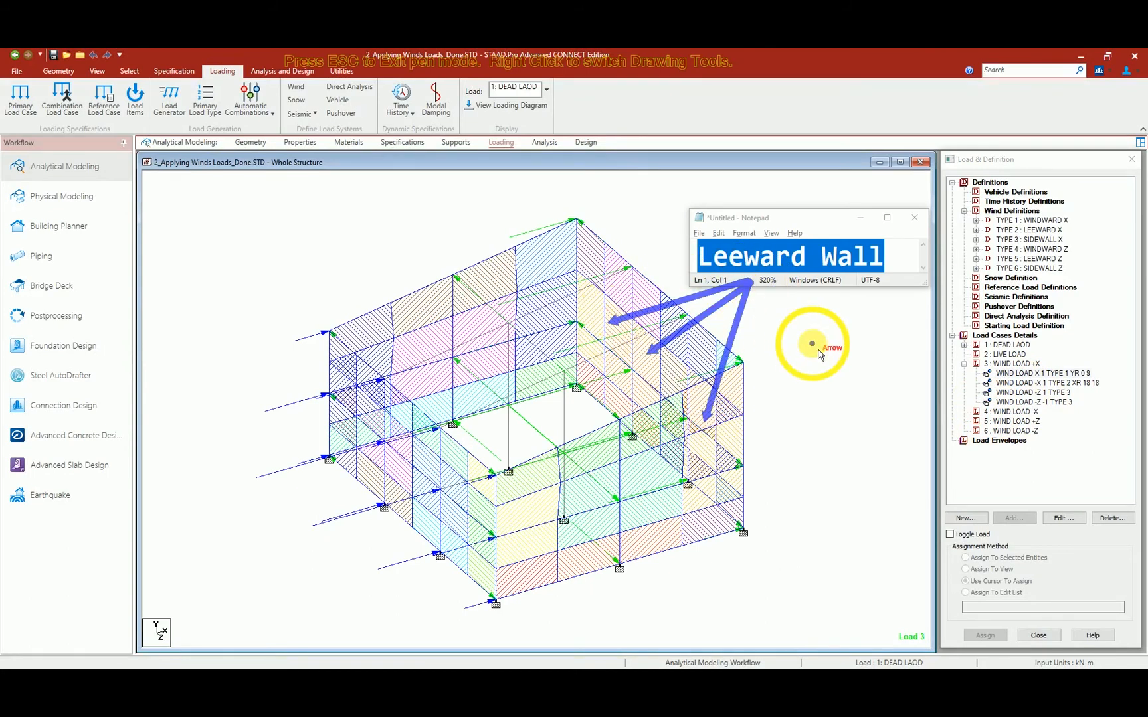
pyautogui.press('Escape')
# Step: Display the -X type 2 leeward load and the -Z type 3 sidewall load with factor 1 of load case 3
pyautogui.click(1000, 383)
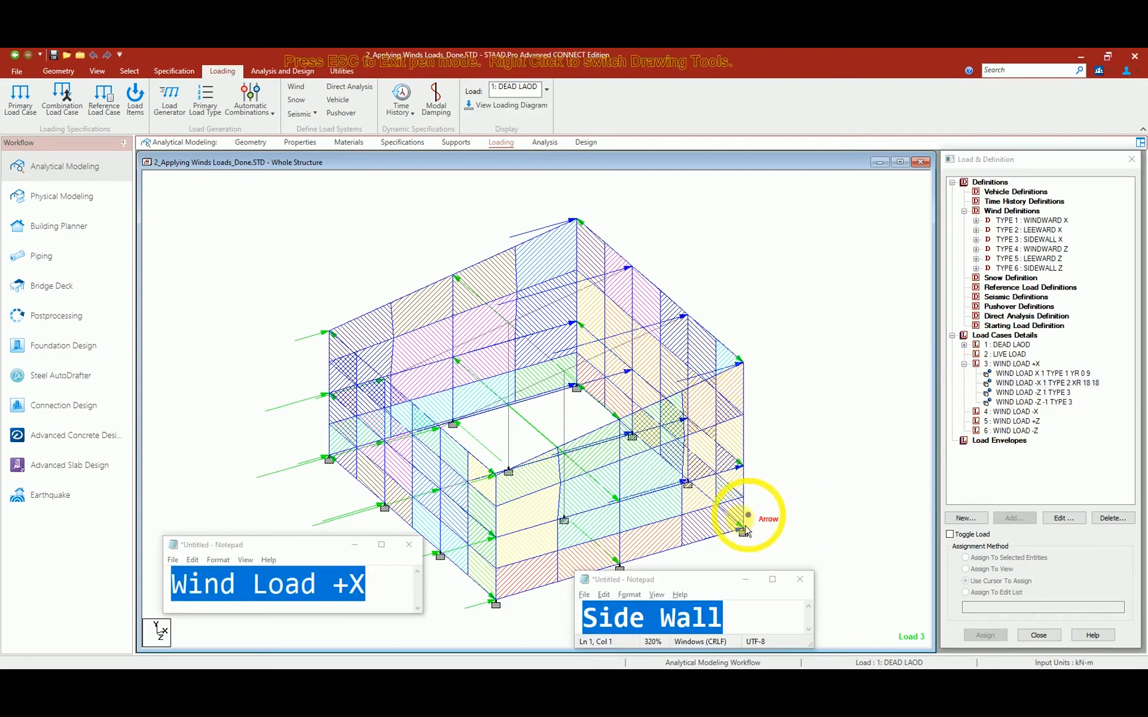
pyautogui.moveTo(716, 561); pyautogui.dragTo(681, 490)
pyautogui.moveTo(654, 568); pyautogui.dragTo(601, 518)
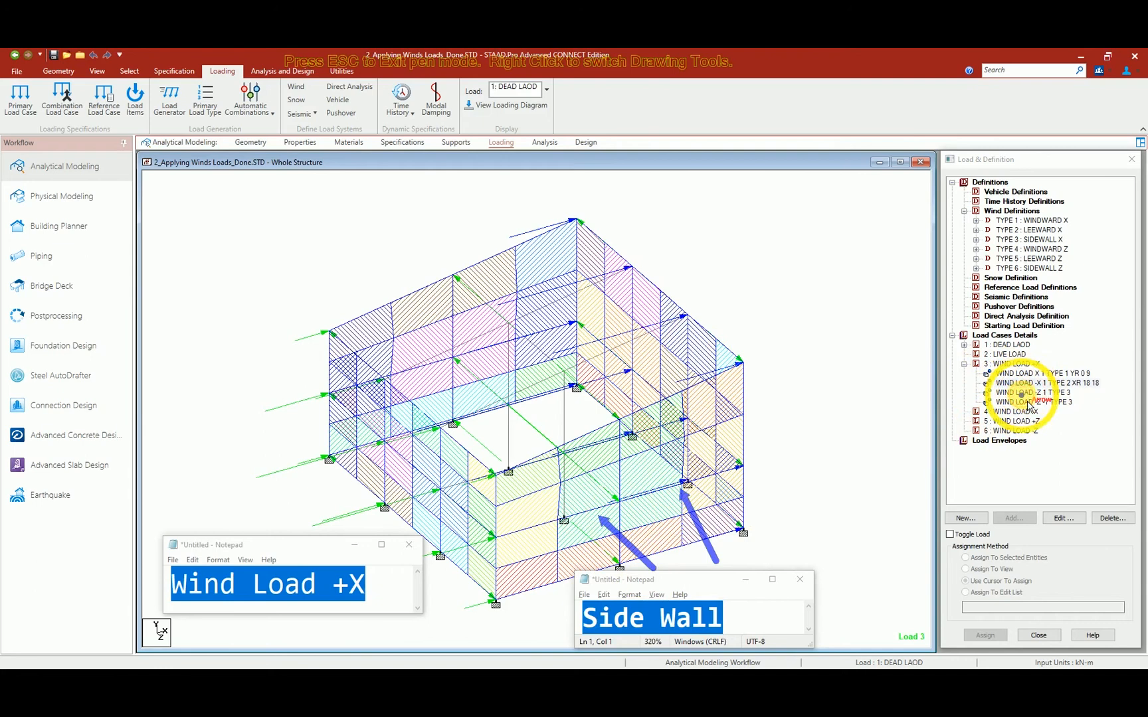
pyautogui.press('Escape')
pyautogui.click(1027, 392)
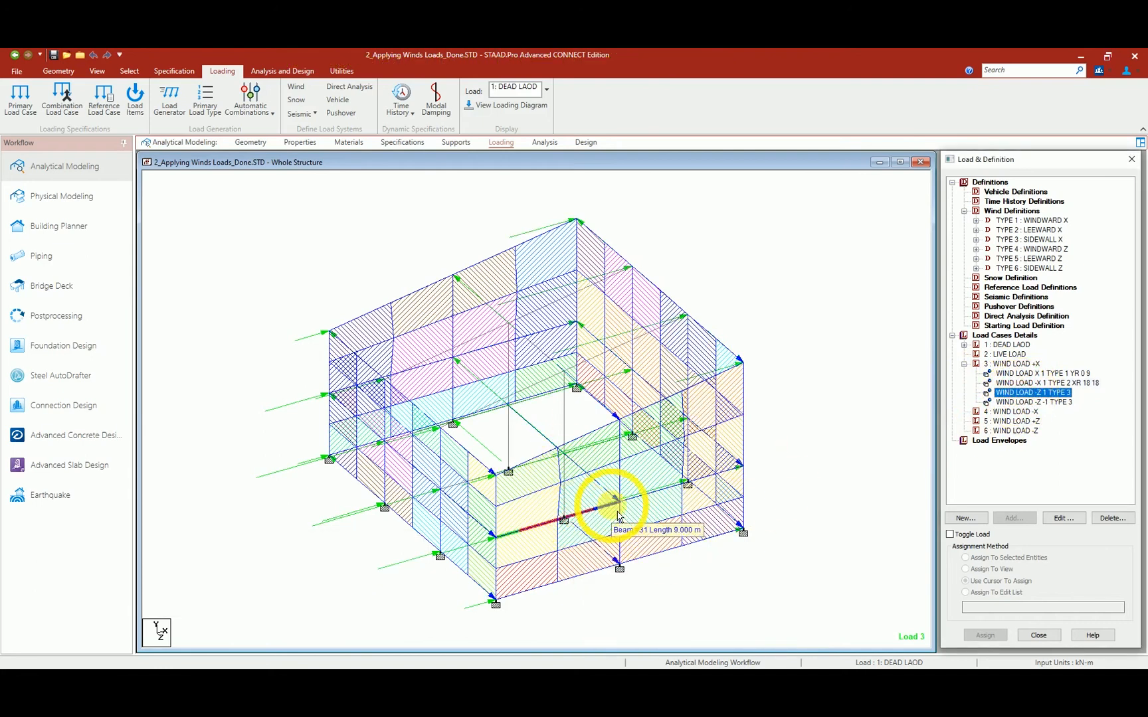
# Step: Start a new wind load item in load case 4, Wind Load -X, using type 1 on the X windward face with factor -1
pyautogui.click(1016, 412)
pyautogui.click(1016, 518)
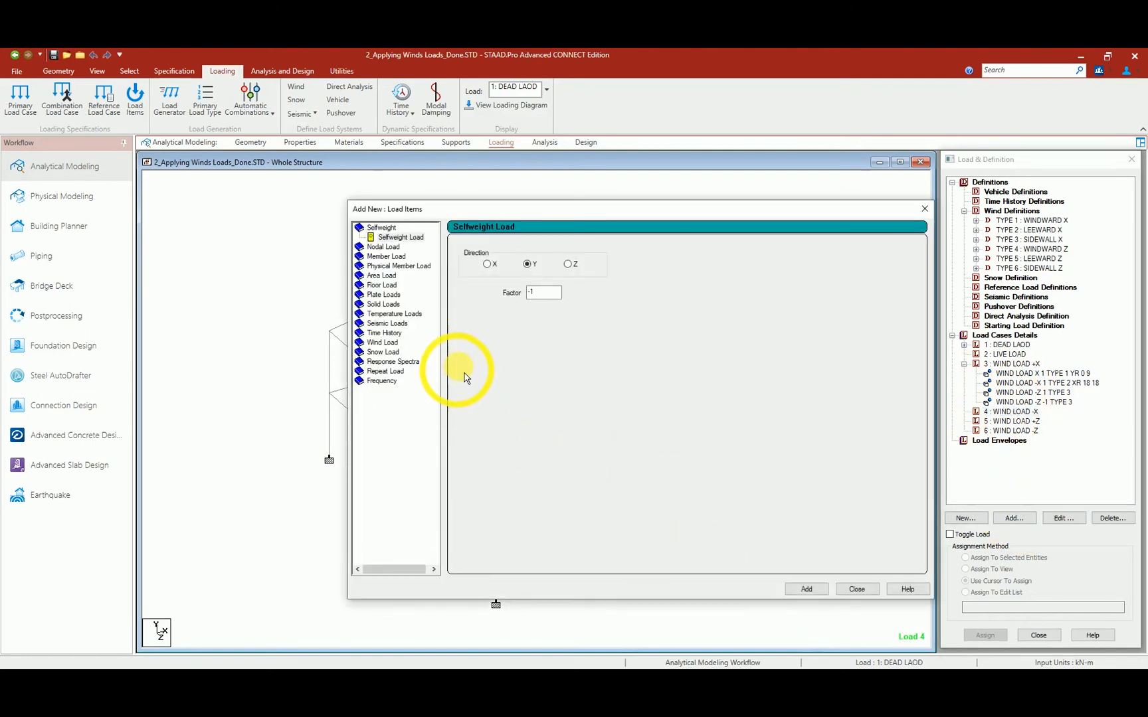
pyautogui.click(382, 342)
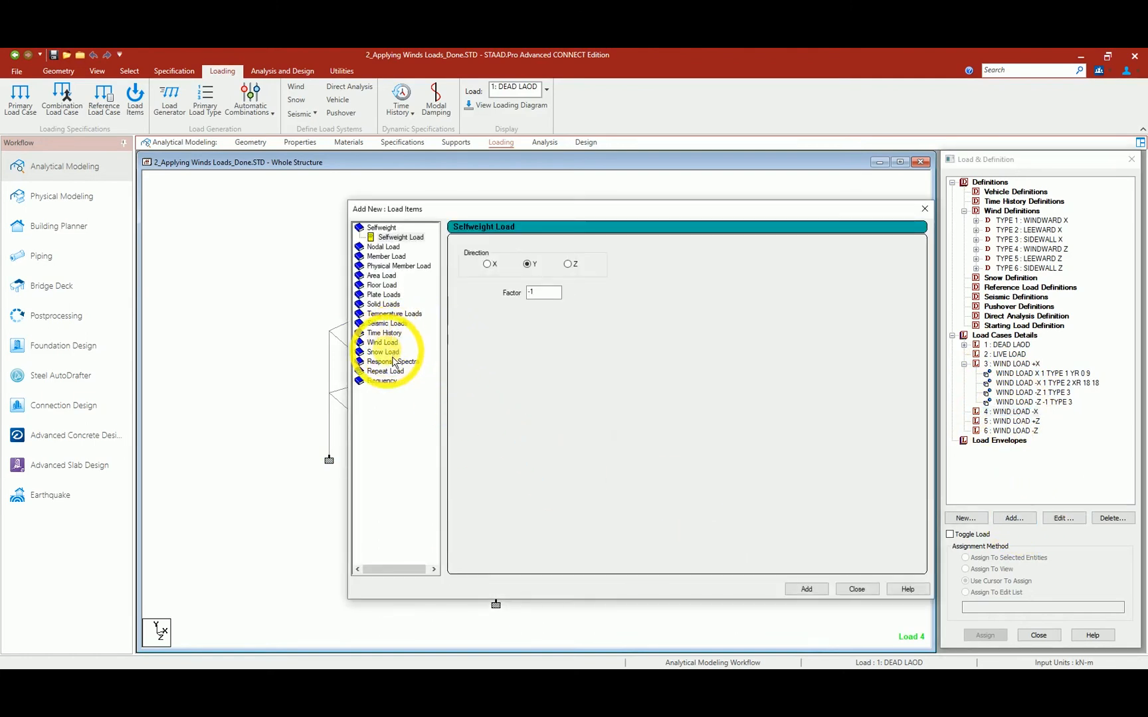
pyautogui.click(393, 342)
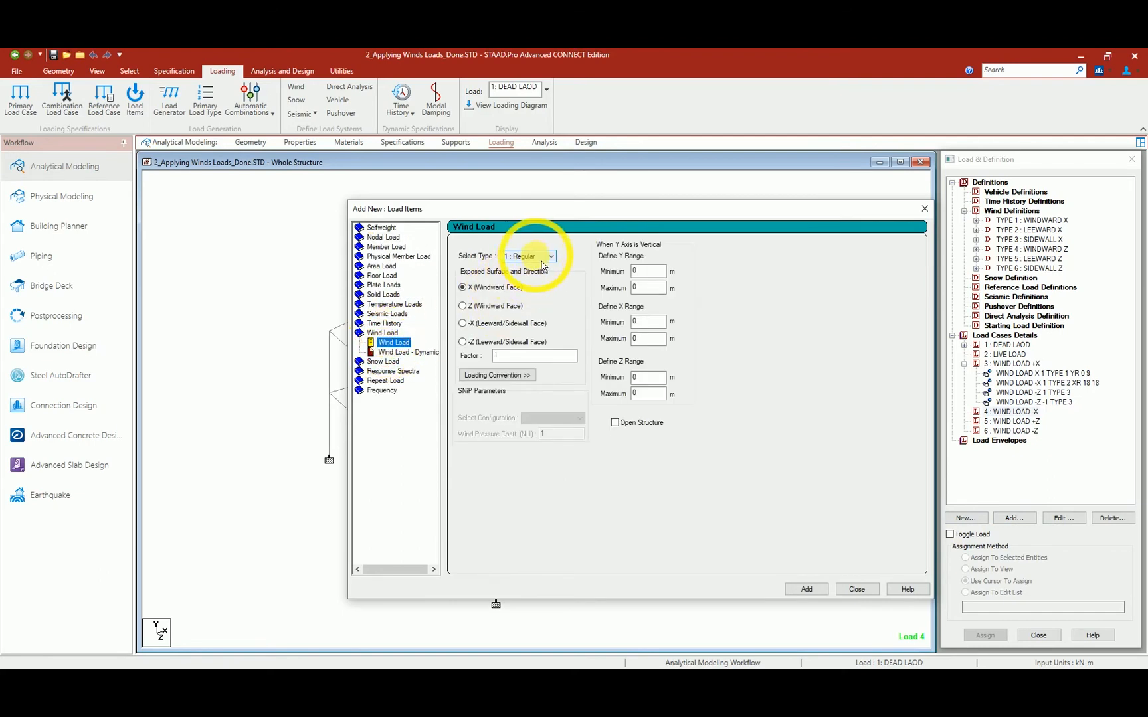
pyautogui.moveTo(506, 357); pyautogui.dragTo(442, 358)
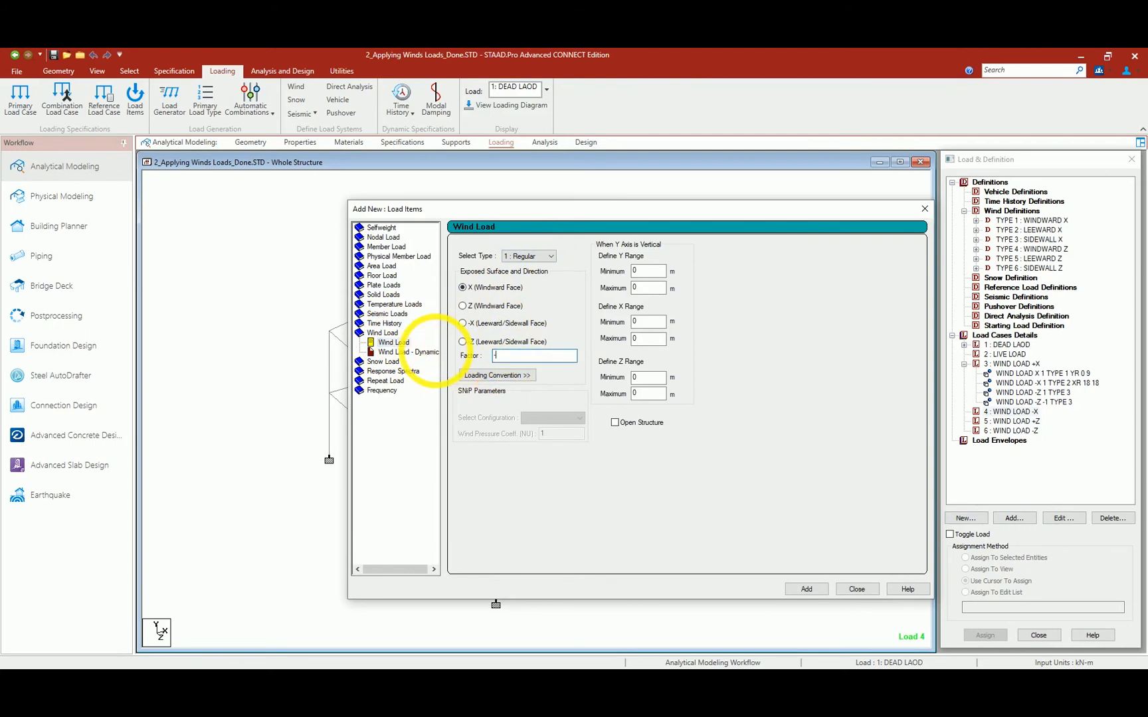
pyautogui.click(546, 256)
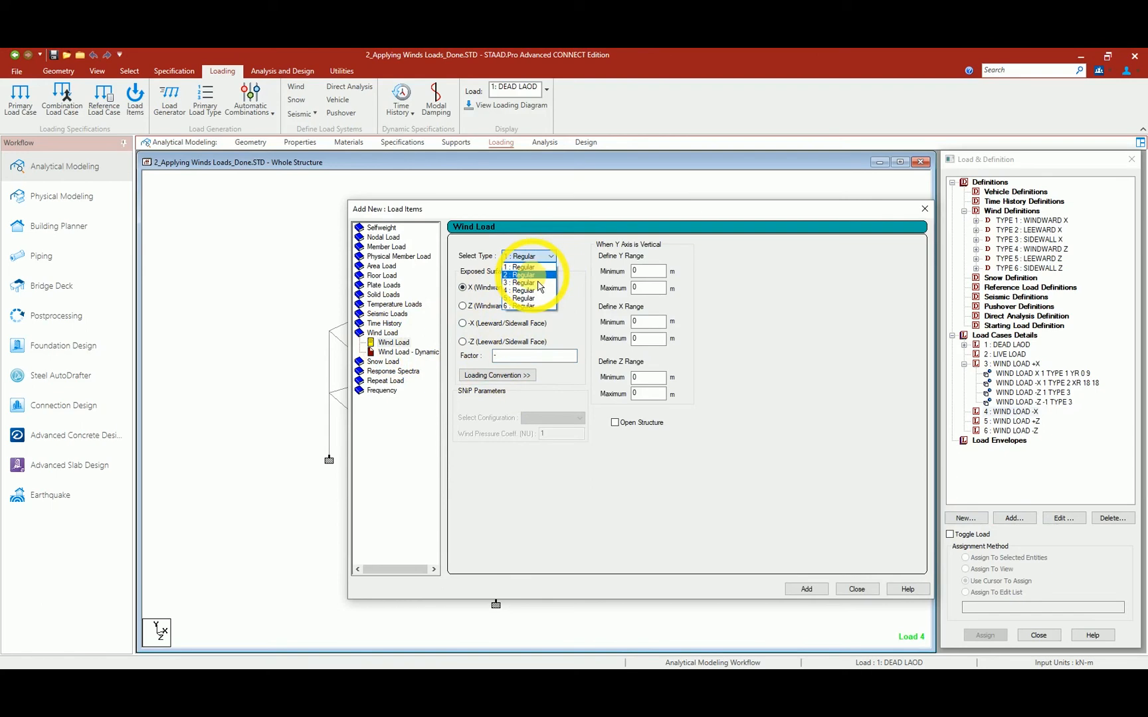
pyautogui.click(539, 287)
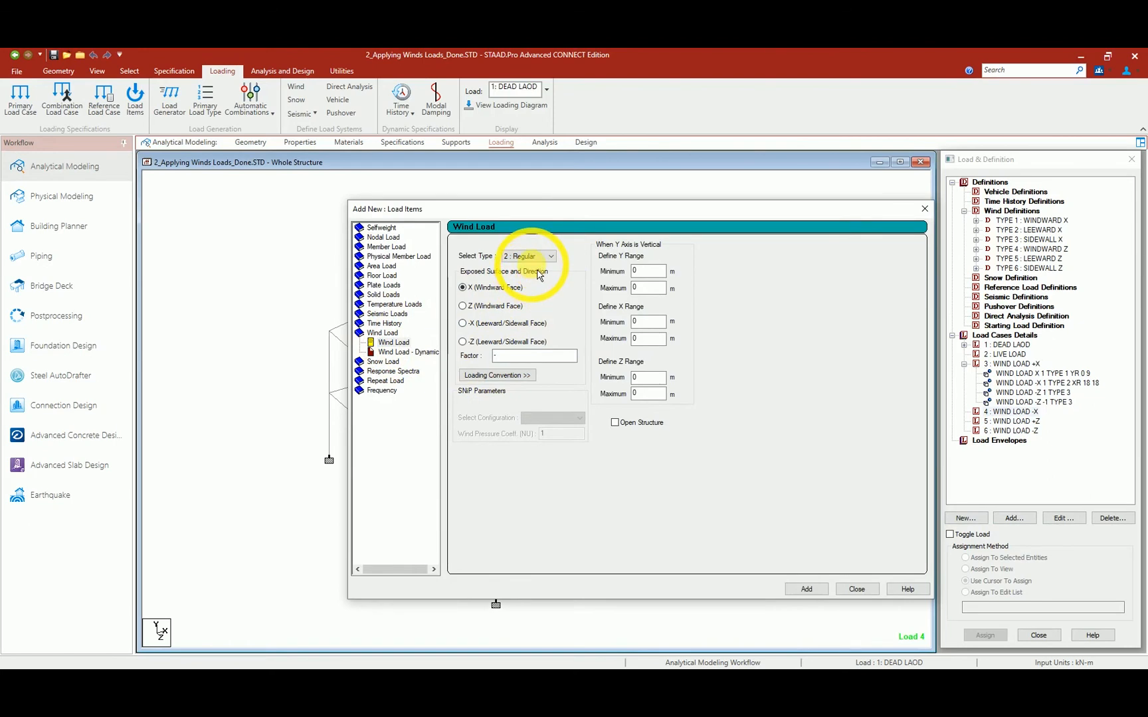
pyautogui.click(534, 257)
pyautogui.click(534, 274)
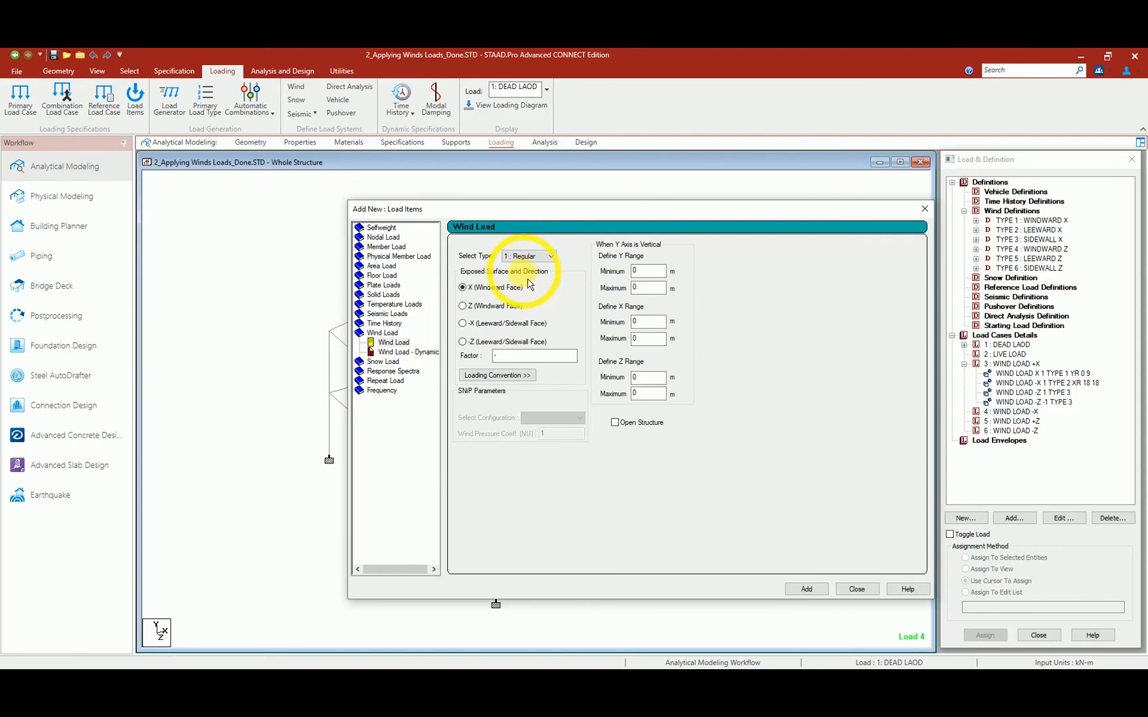
pyautogui.click(472, 360)
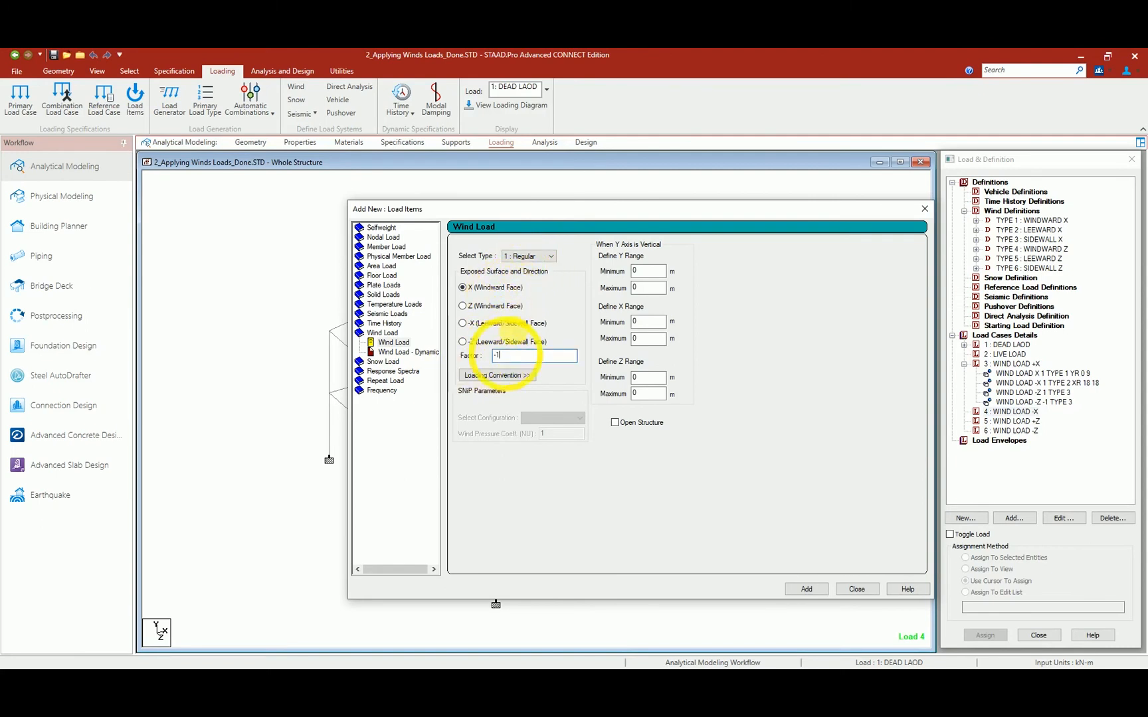
# Step: Set both the minimum and maximum of the windward load's X range to 18 m
pyautogui.moveTo(551, 213); pyautogui.dragTo(942, 214)
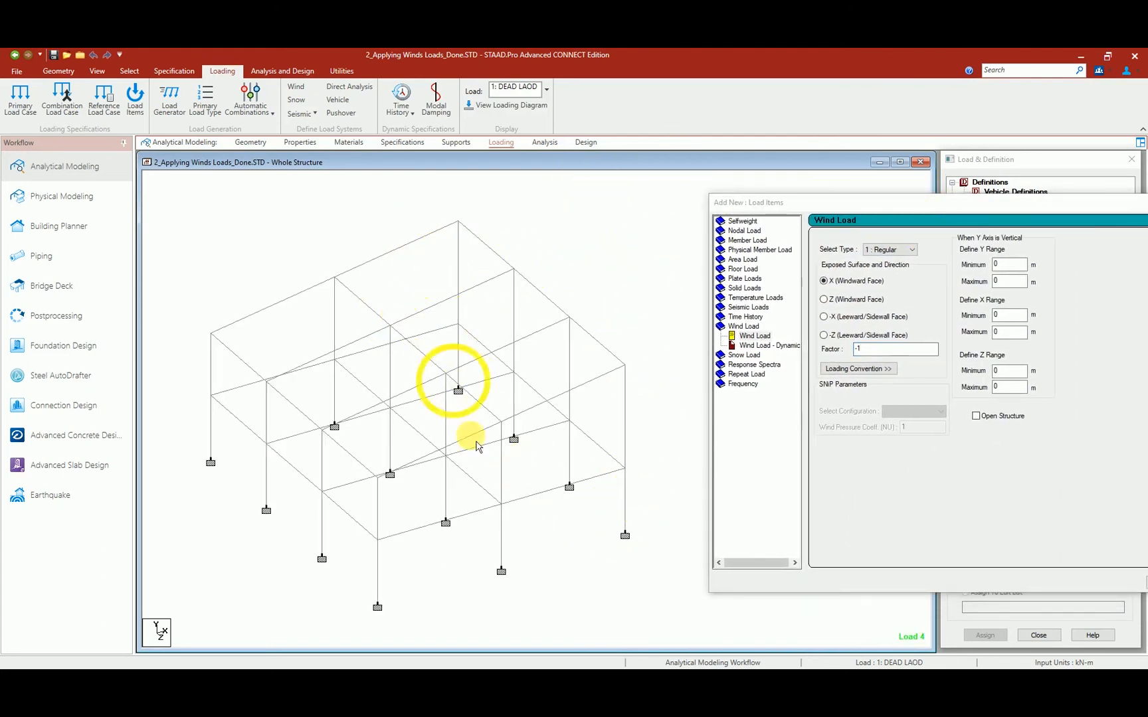
pyautogui.moveTo(833, 202); pyautogui.dragTo(377, 188)
pyautogui.moveTo(550, 292); pyautogui.dragTo(511, 336)
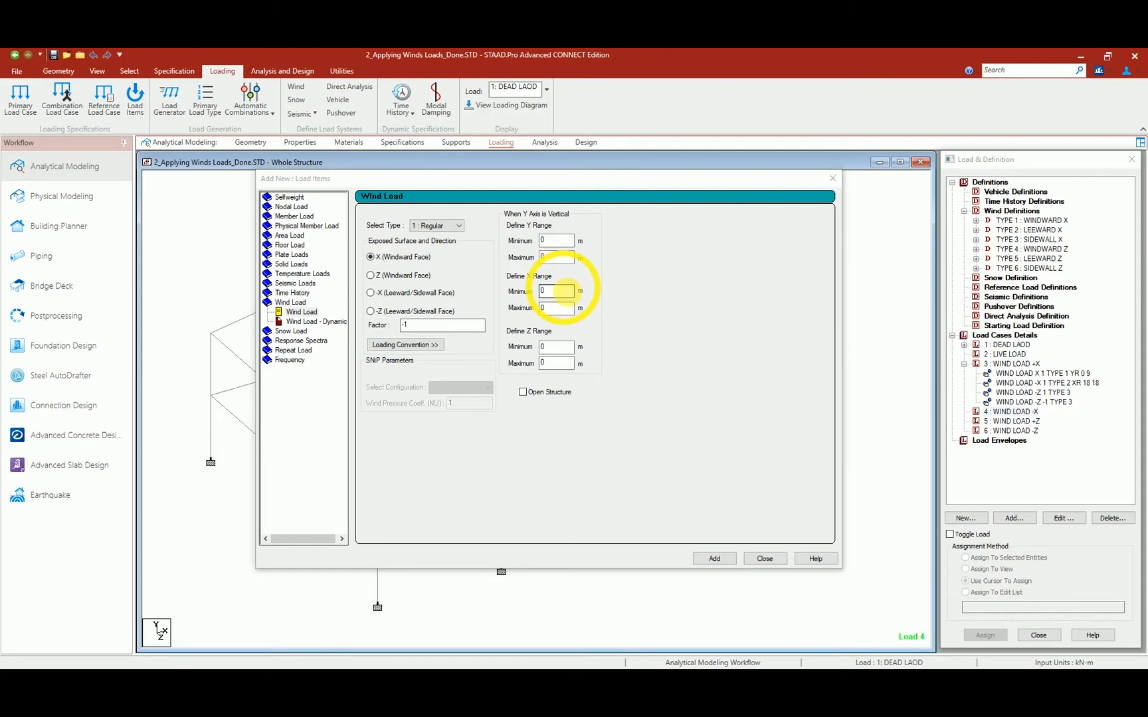
pyautogui.click(502, 298)
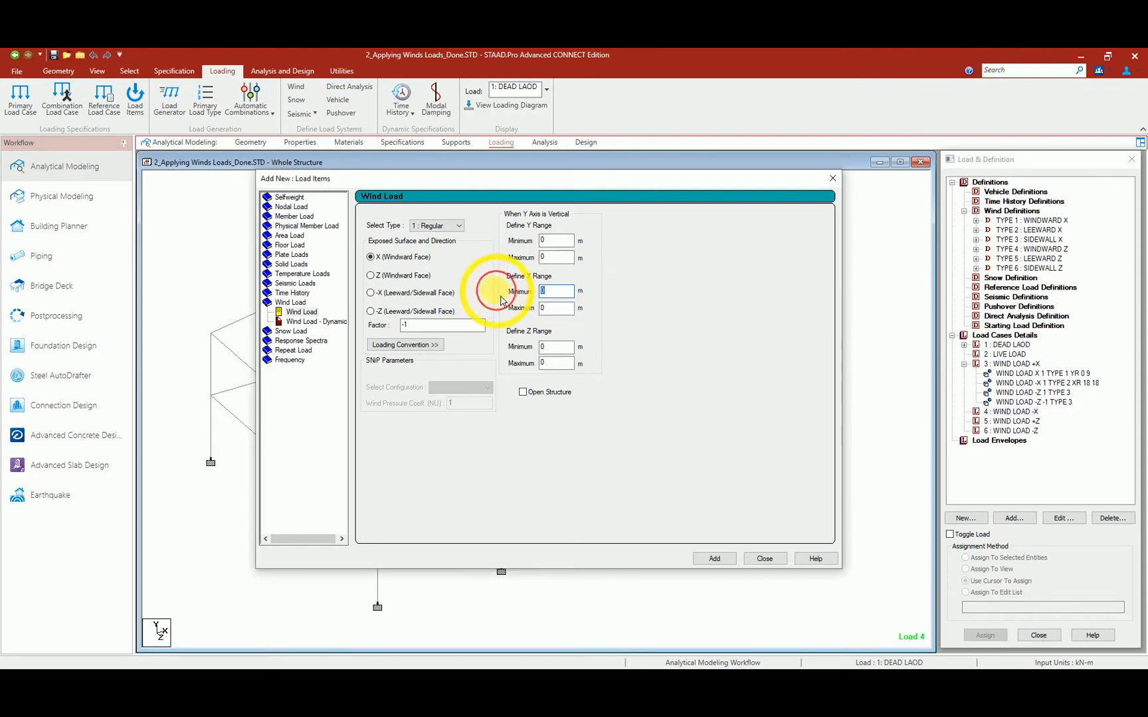
pyautogui.click(561, 309)
pyautogui.write('18')
# Step: Check the wind load's type, factor and X range settings against the frame wall at X = 18 m
pyautogui.moveTo(537, 186); pyautogui.dragTo(949, 244)
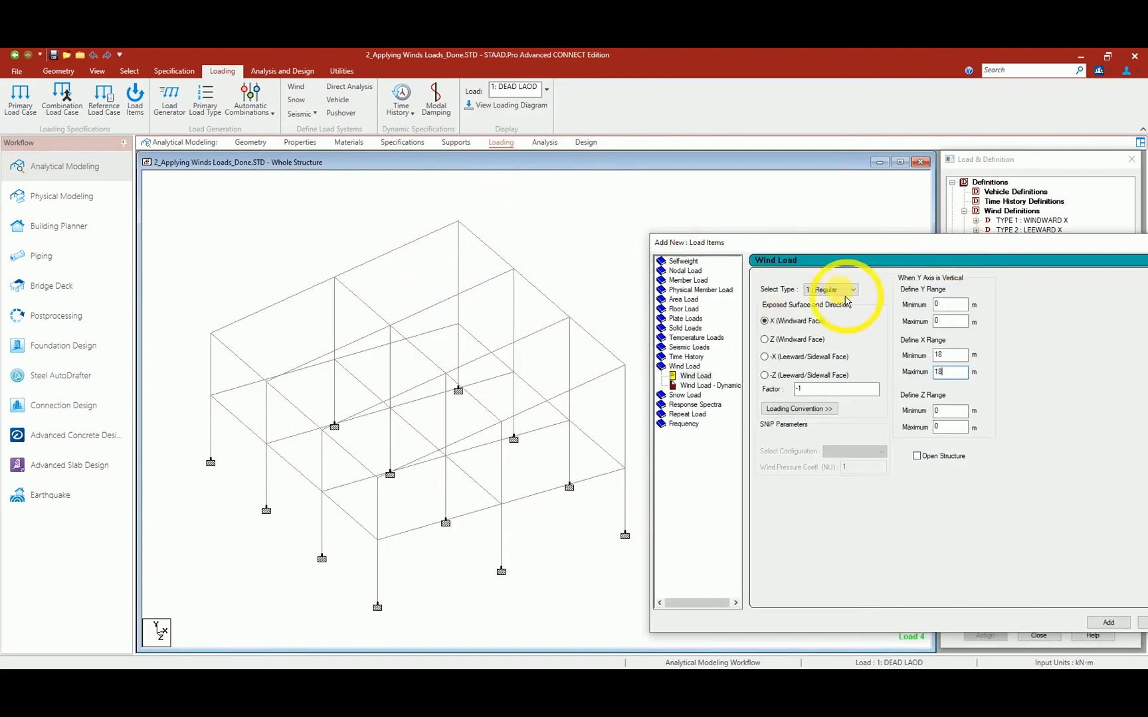
pyautogui.moveTo(804, 250)
pyautogui.mouseDown()
pyautogui.moveTo(454, 221)
pyautogui.moveTo(425, 259)
pyautogui.moveTo(528, 262)
pyautogui.moveTo(544, 279)
pyautogui.mouseUp()
pyautogui.hotkey('ctrl', '2')
pyautogui.moveTo(397, 334); pyautogui.dragTo(537, 377)
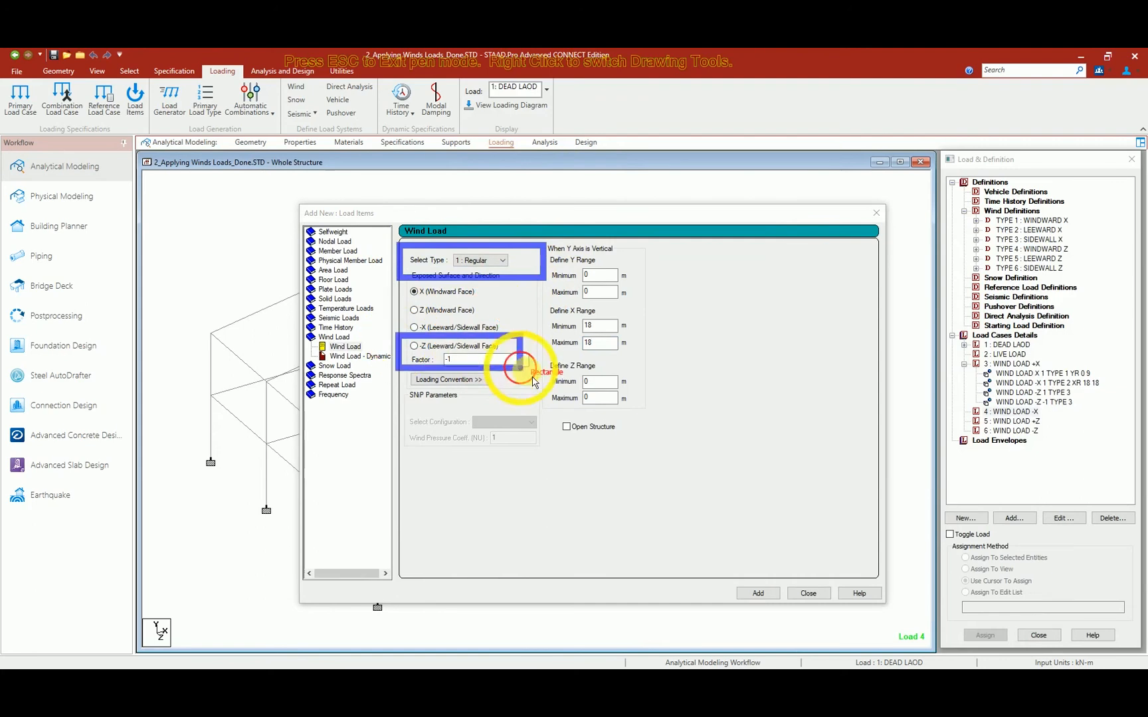
pyautogui.moveTo(599, 349); pyautogui.dragTo(650, 351)
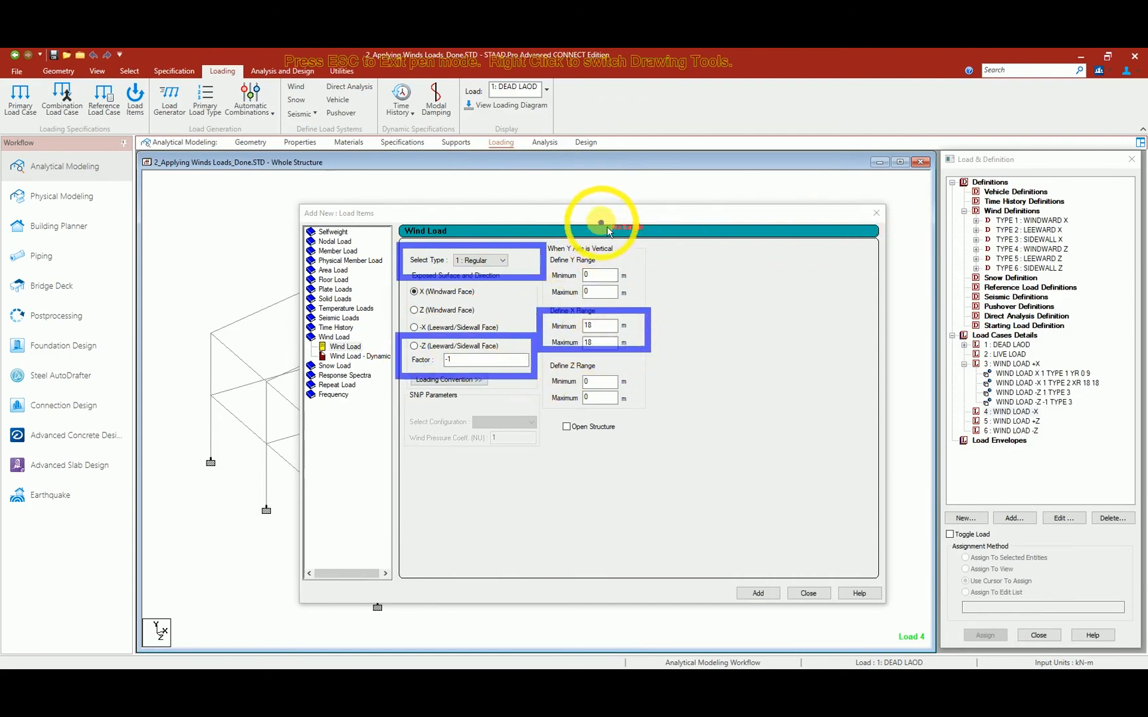
pyautogui.moveTo(592, 211); pyautogui.dragTo(693, 227)
pyautogui.press('Escape')
pyautogui.moveTo(609, 218)
pyautogui.mouseDown()
pyautogui.moveTo(879, 225)
pyautogui.moveTo(924, 205)
pyautogui.mouseUp()
pyautogui.scroll(-2, 362, 372)
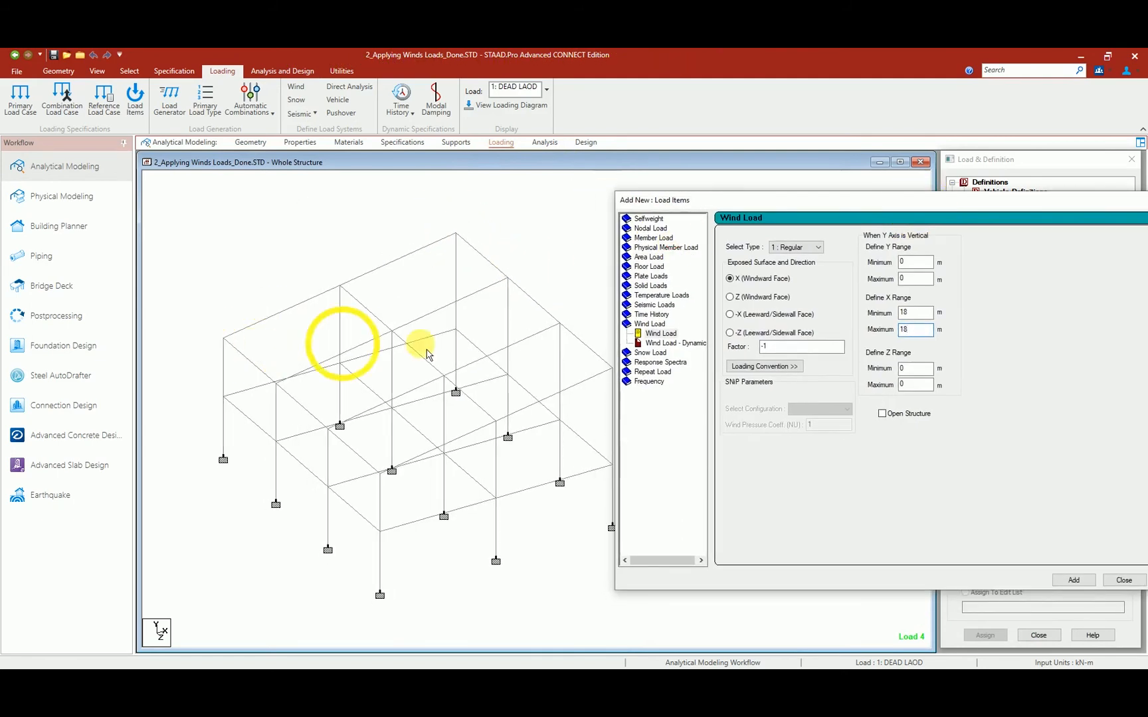
pyautogui.moveTo(427, 352); pyautogui.dragTo(349, 338, button='middle')
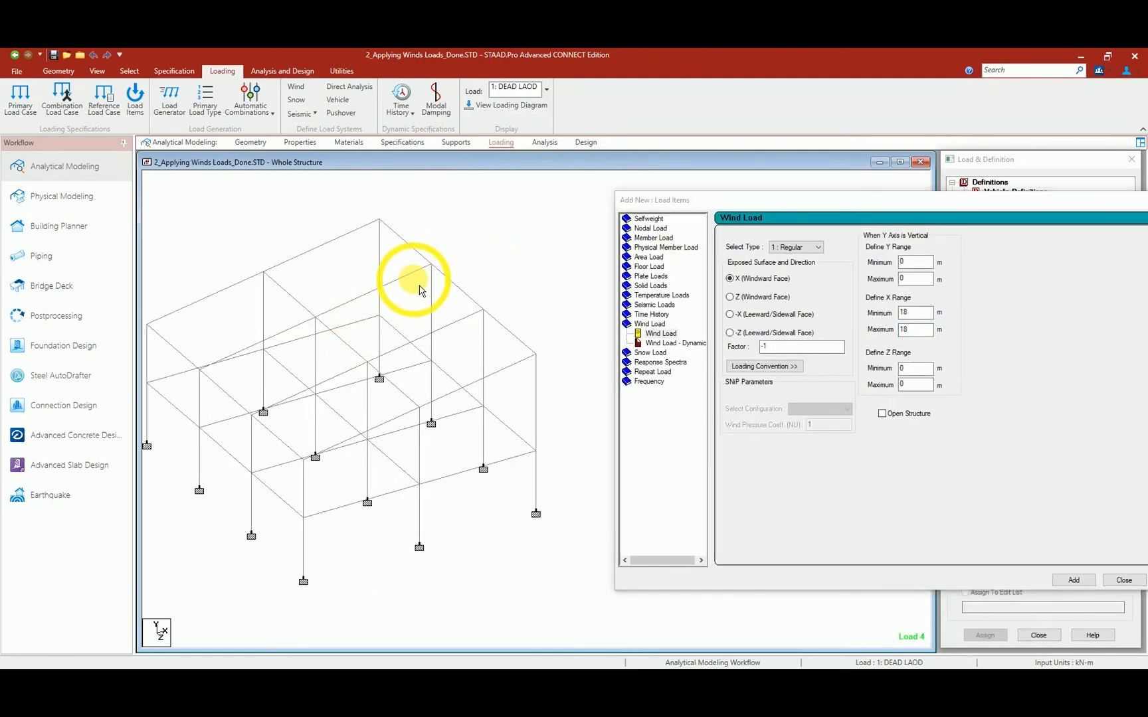
pyautogui.press('F9')
pyautogui.rightClick(469, 281)
pyautogui.click(489, 328)
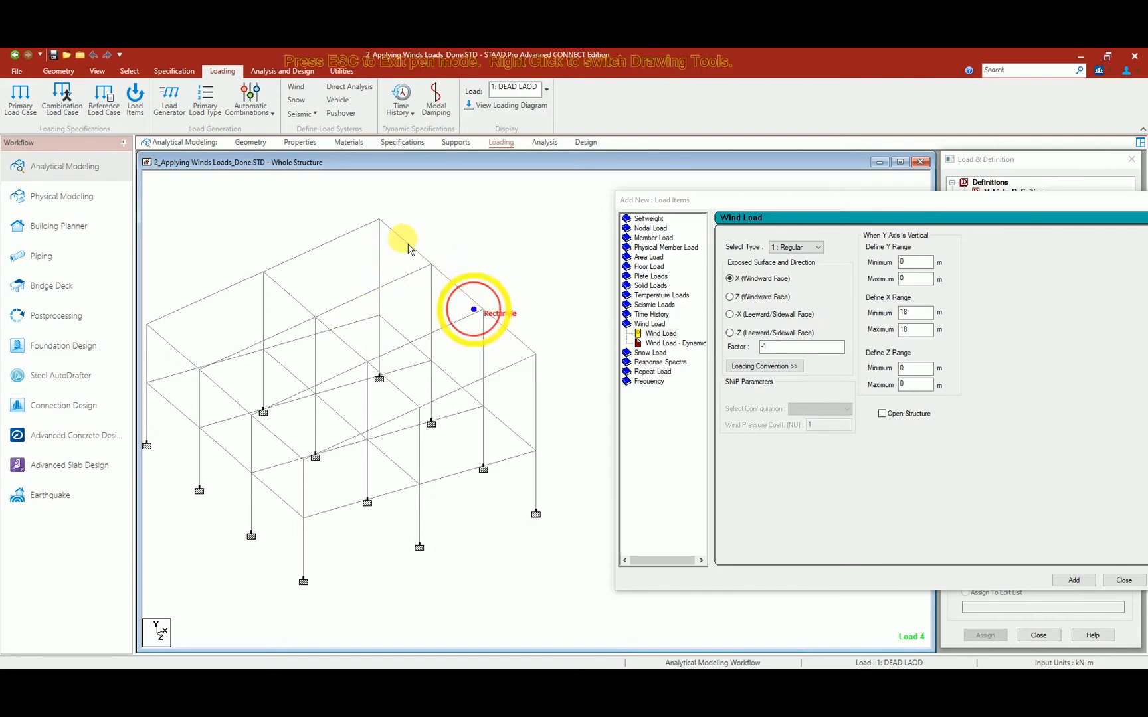
pyautogui.moveTo(370, 199); pyautogui.dragTo(587, 515)
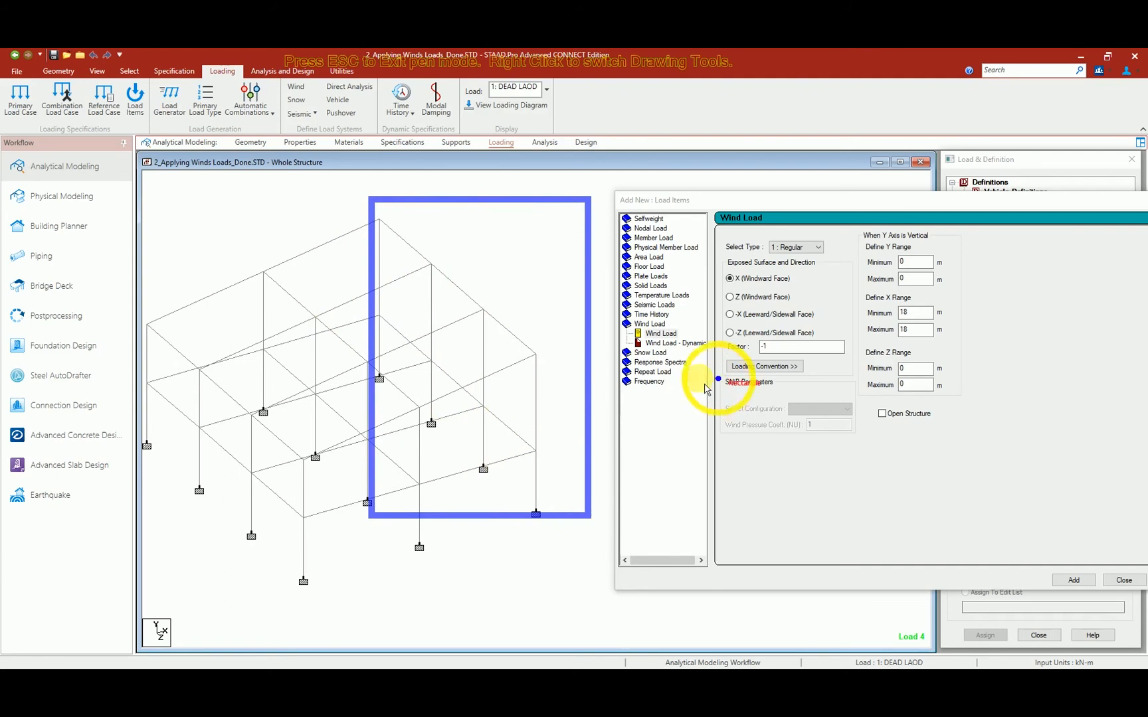
pyautogui.press('Escape')
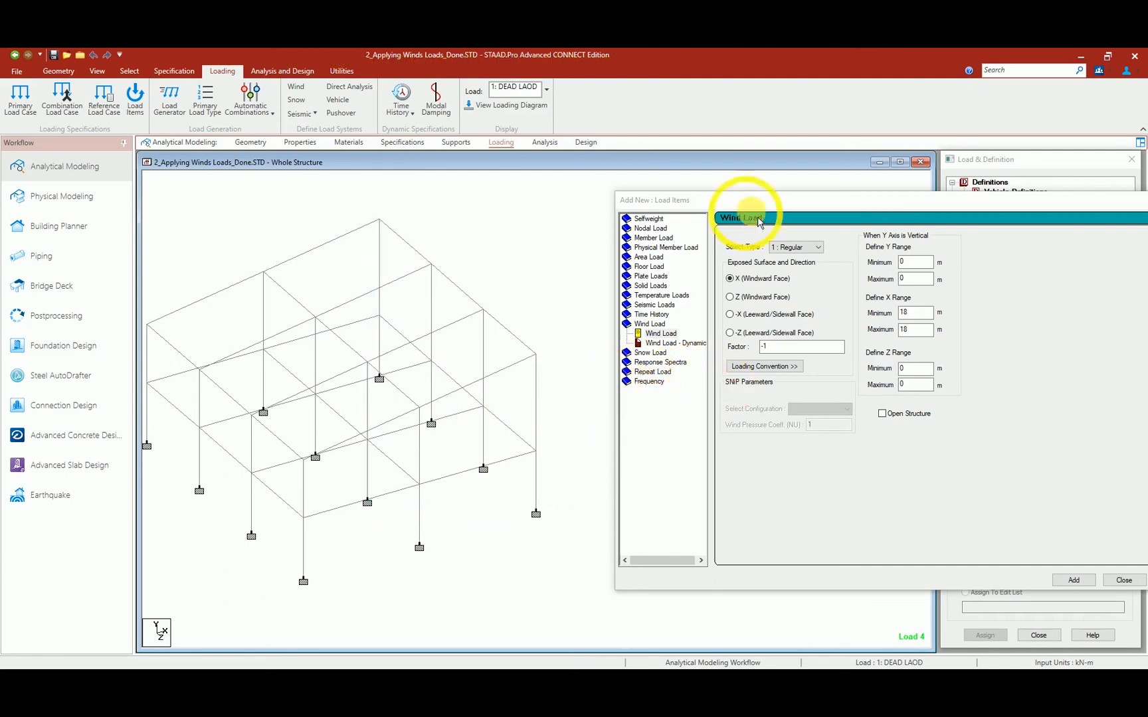
# Step: Add the configured type 1 windward wind load to load case 4
pyautogui.moveTo(810, 200); pyautogui.dragTo(734, 204)
pyautogui.moveTo(590, 213); pyautogui.dragTo(315, 212)
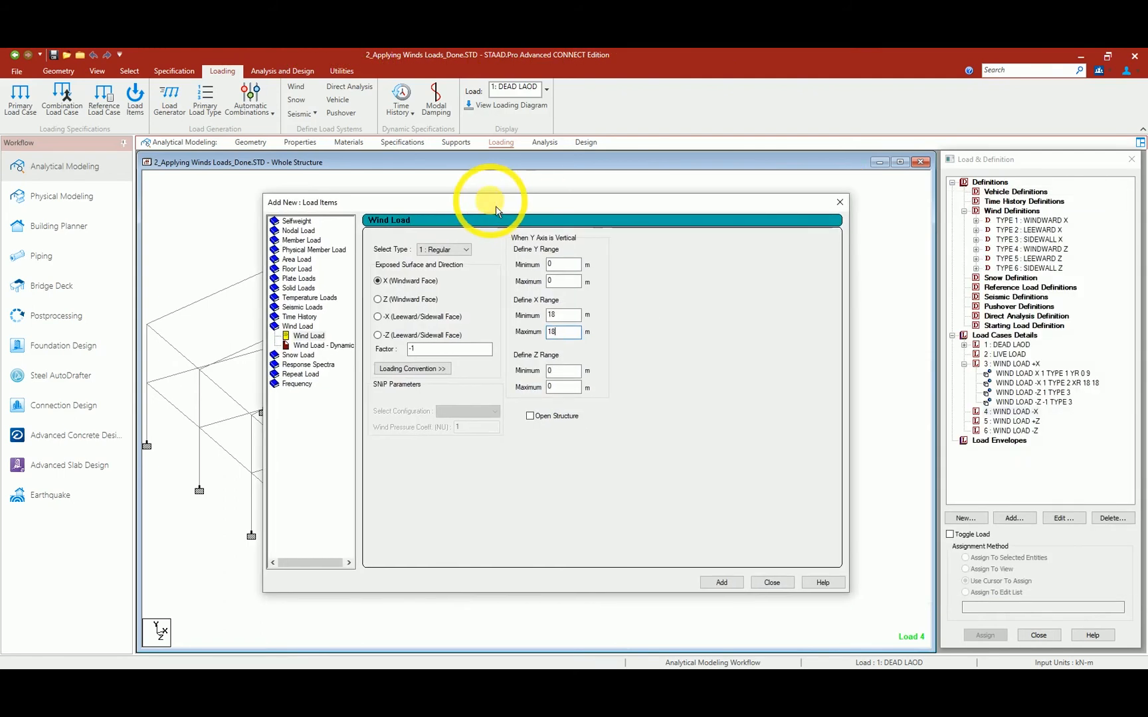
pyautogui.click(737, 590)
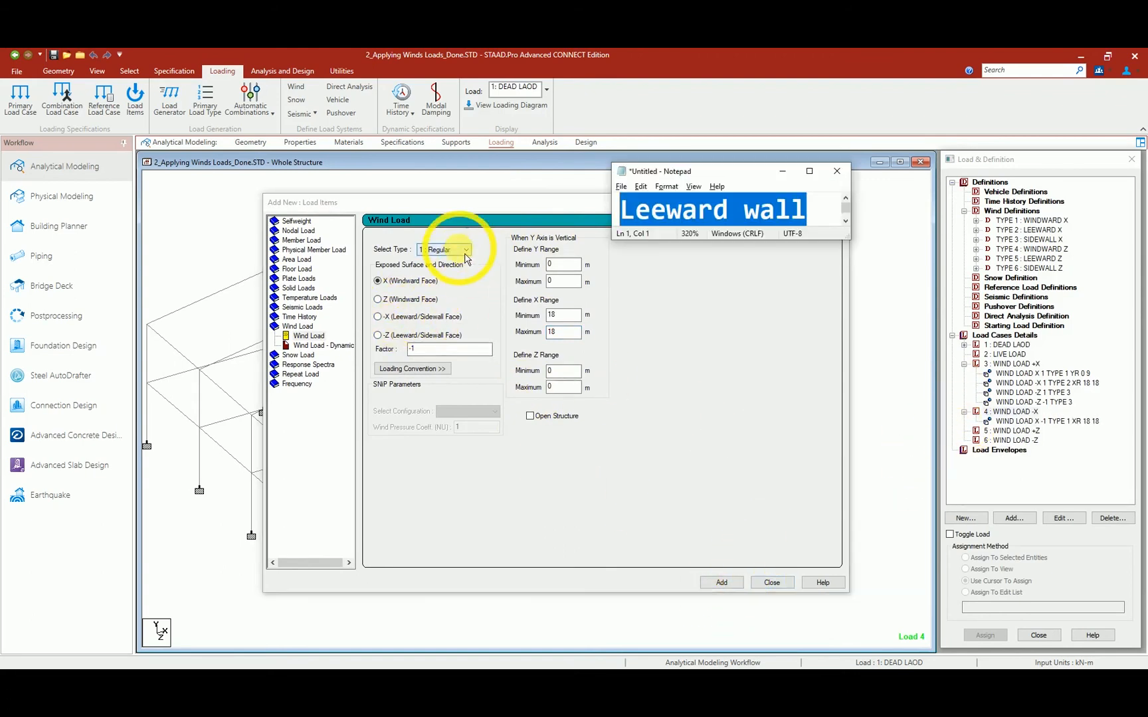
# Step: Set up a leeward wind load for load case 4 using type 2 on the -X leeward/sidewall face
pyautogui.click(465, 251)
pyautogui.click(438, 269)
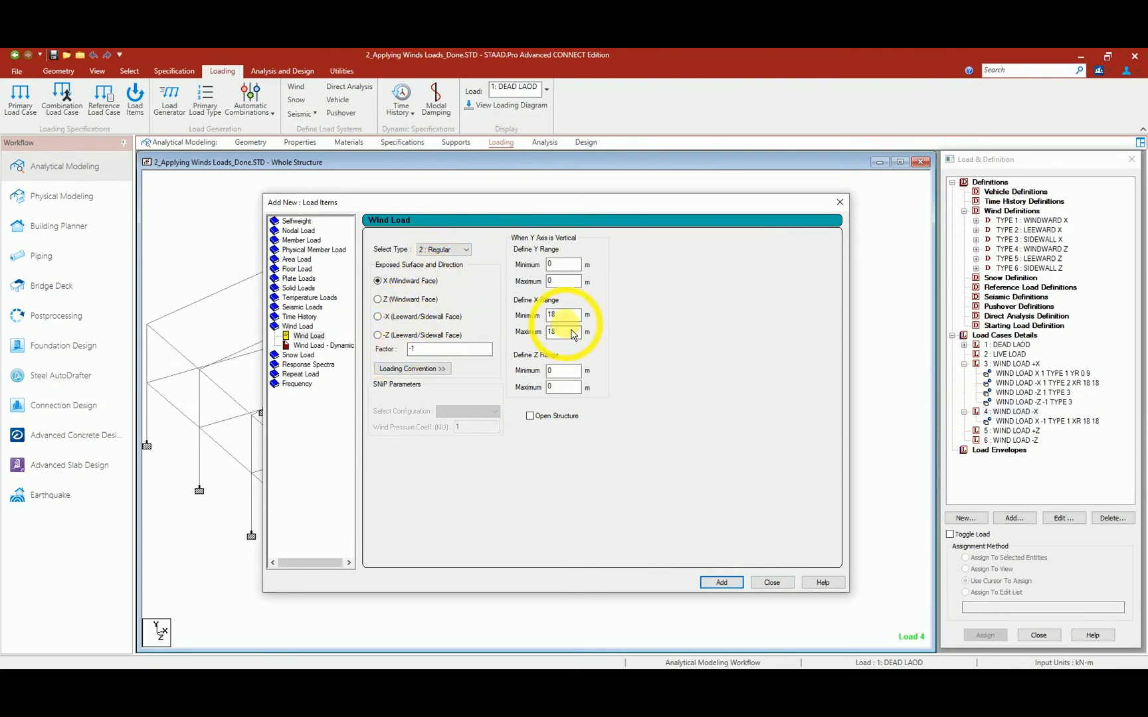
pyautogui.moveTo(561, 264); pyautogui.dragTo(517, 277)
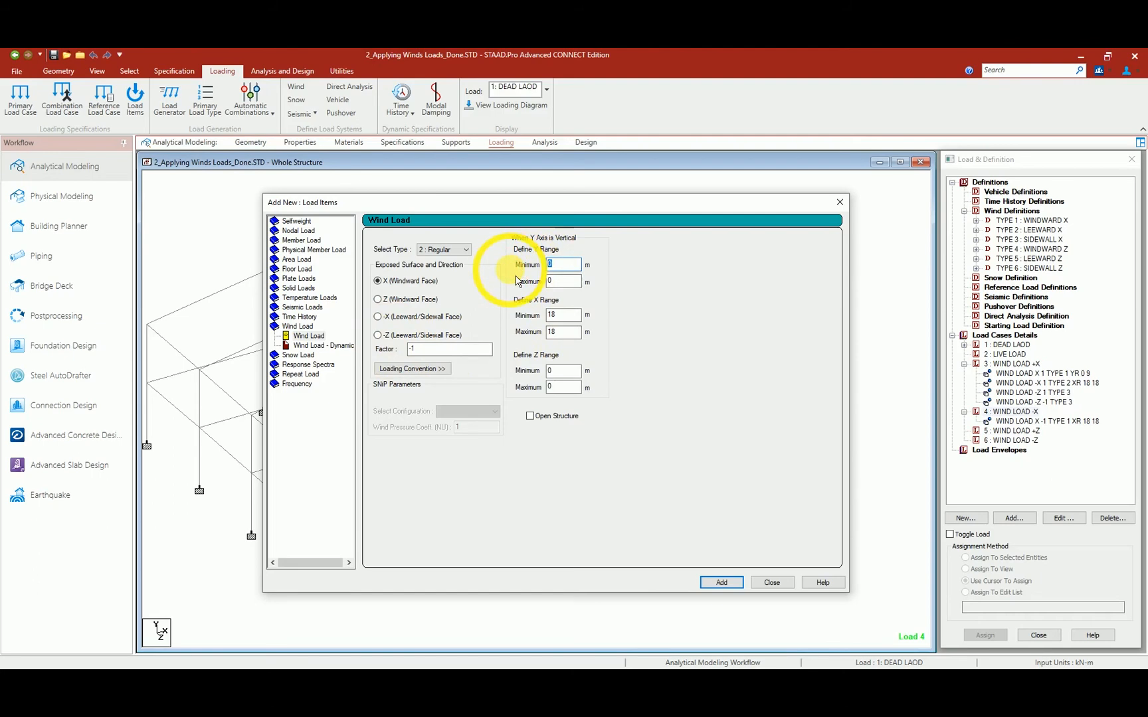
pyautogui.click(399, 317)
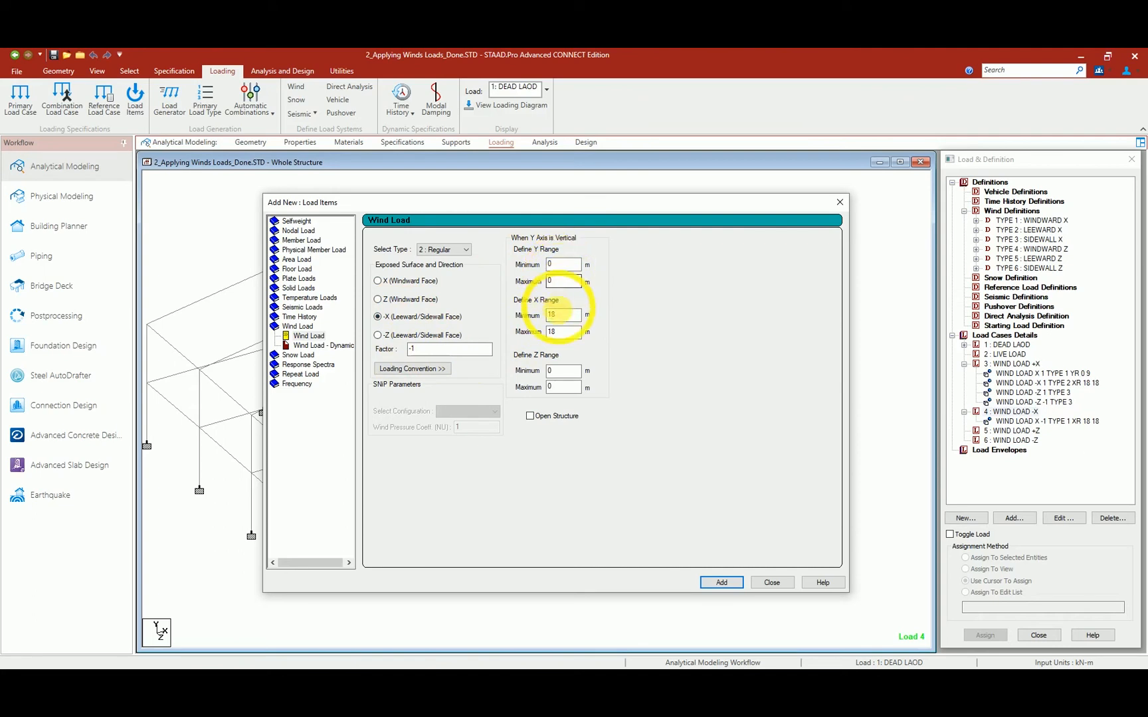
# Step: Clear the leeward load's X range limits and set the maximum of its Y range to 10.5 m
pyautogui.doubleClick(554, 315)
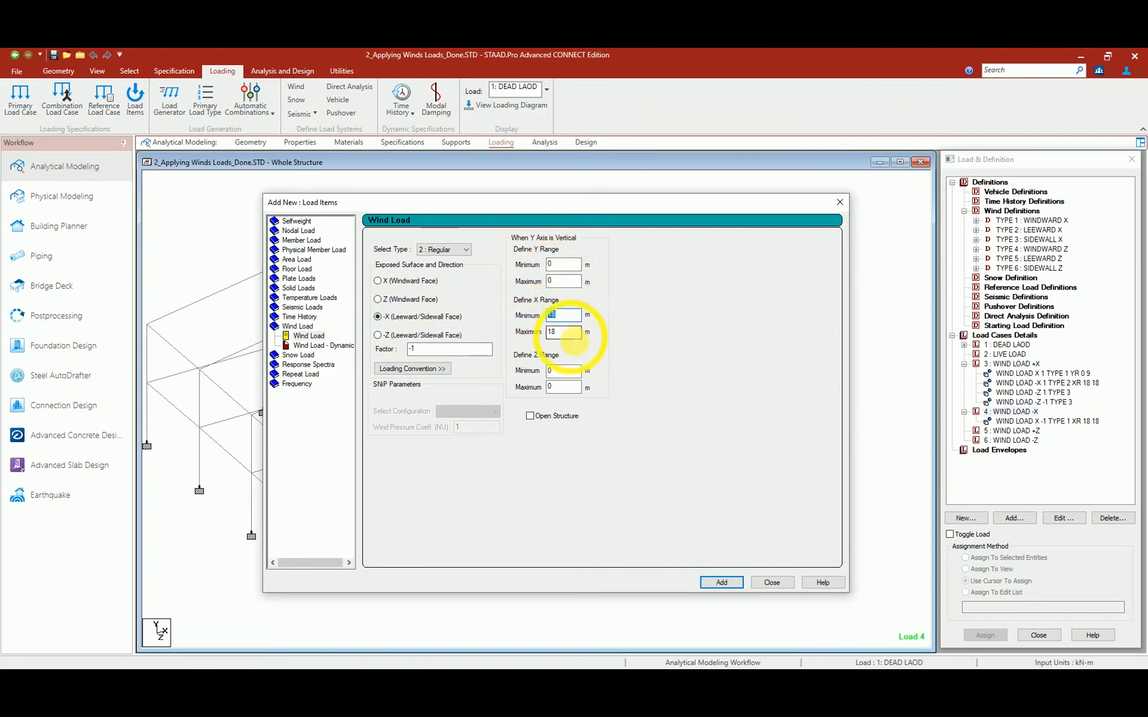
pyautogui.press('BackSpace')
pyautogui.moveTo(567, 337); pyautogui.dragTo(520, 306)
pyautogui.press('BackSpace')
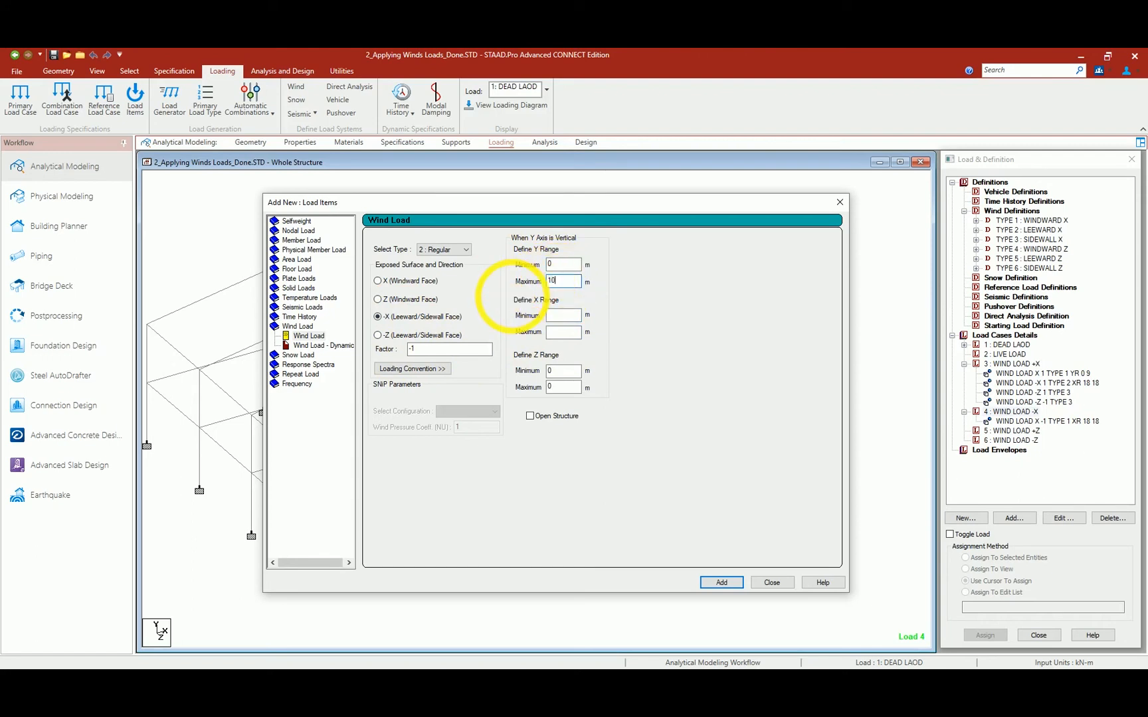
pyautogui.write('10.5')
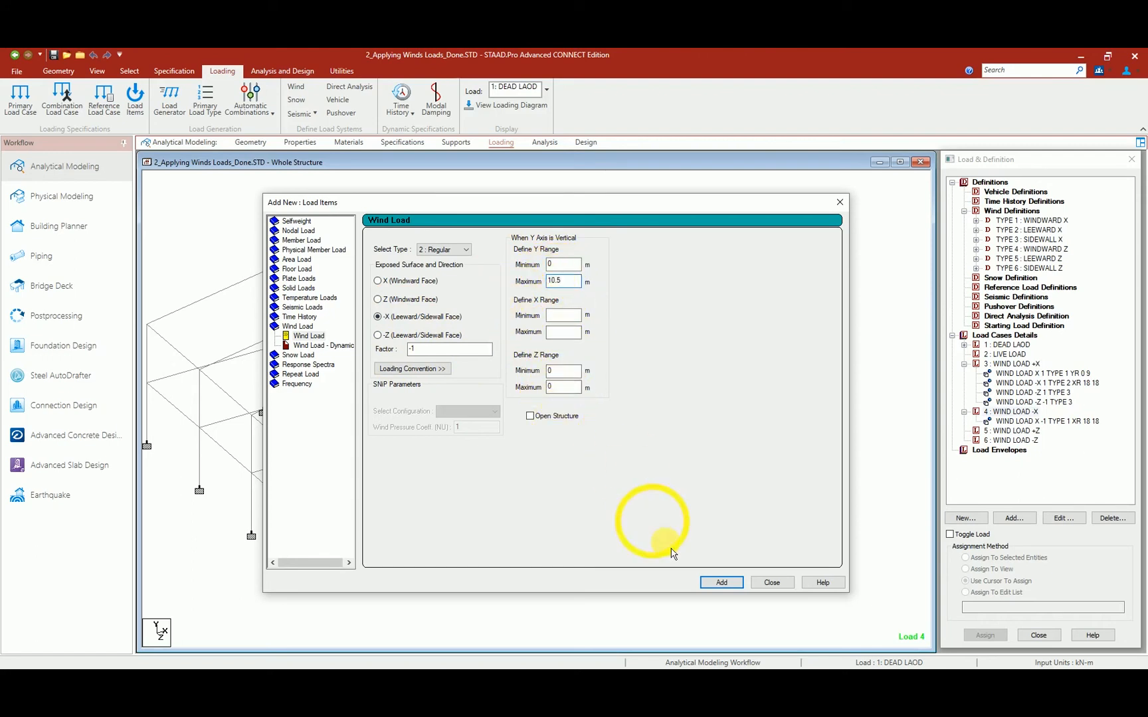
# Step: Set the X range minimum and maximum to 0 and add the type 2 leeward load to load case 4
pyautogui.click(722, 582)
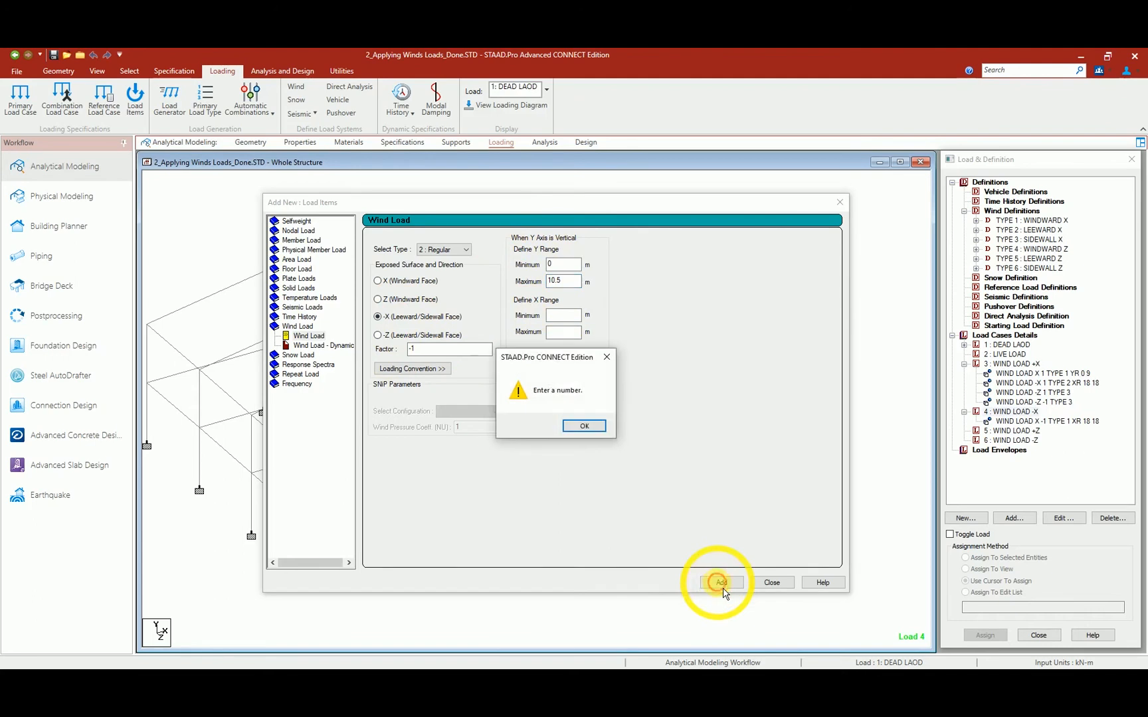
pyautogui.click(587, 425)
pyautogui.write('0')
pyautogui.click(561, 315)
pyautogui.write('0')
pyautogui.click(730, 585)
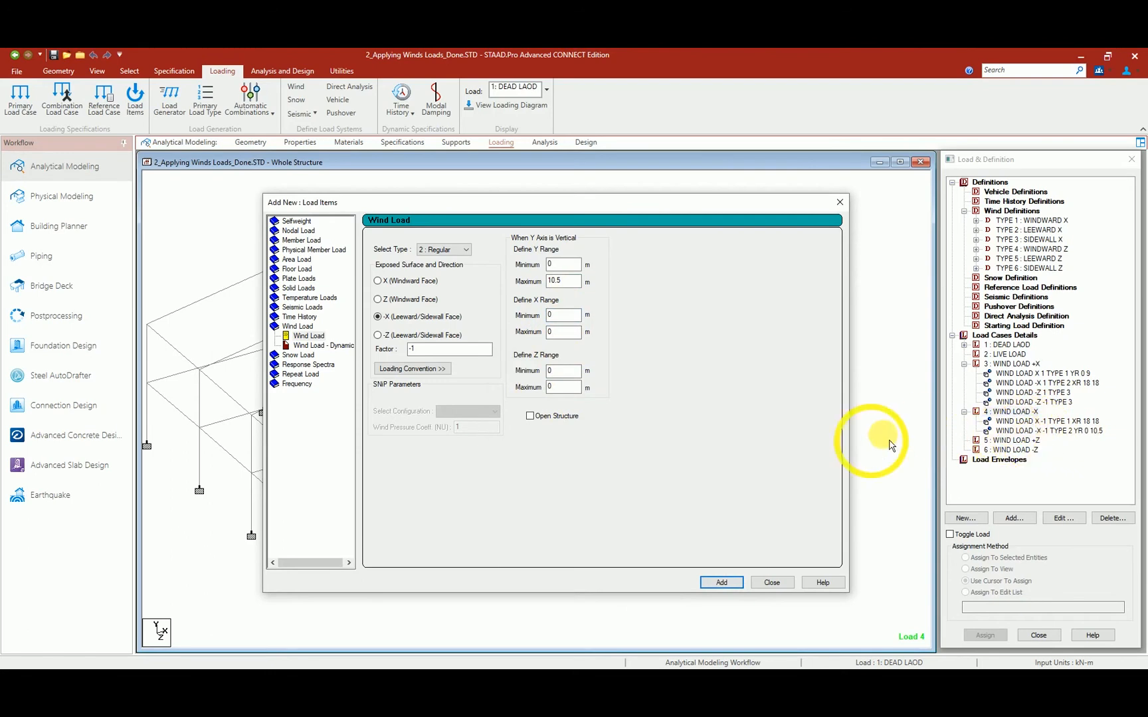
# Step: Check the leeward load's type, Y range, face and factor against its entry under load case 4
pyautogui.hotkey('ctrl', '2')
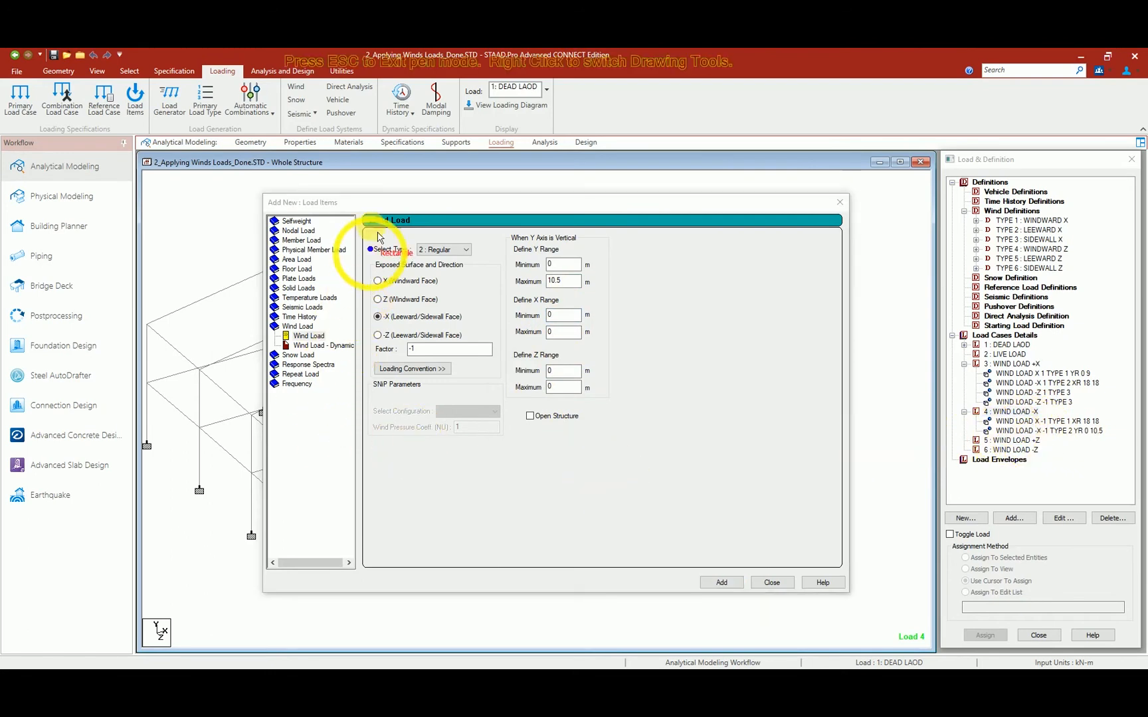
pyautogui.moveTo(367, 231); pyautogui.dragTo(607, 290)
pyautogui.moveTo(372, 303); pyautogui.dragTo(484, 327)
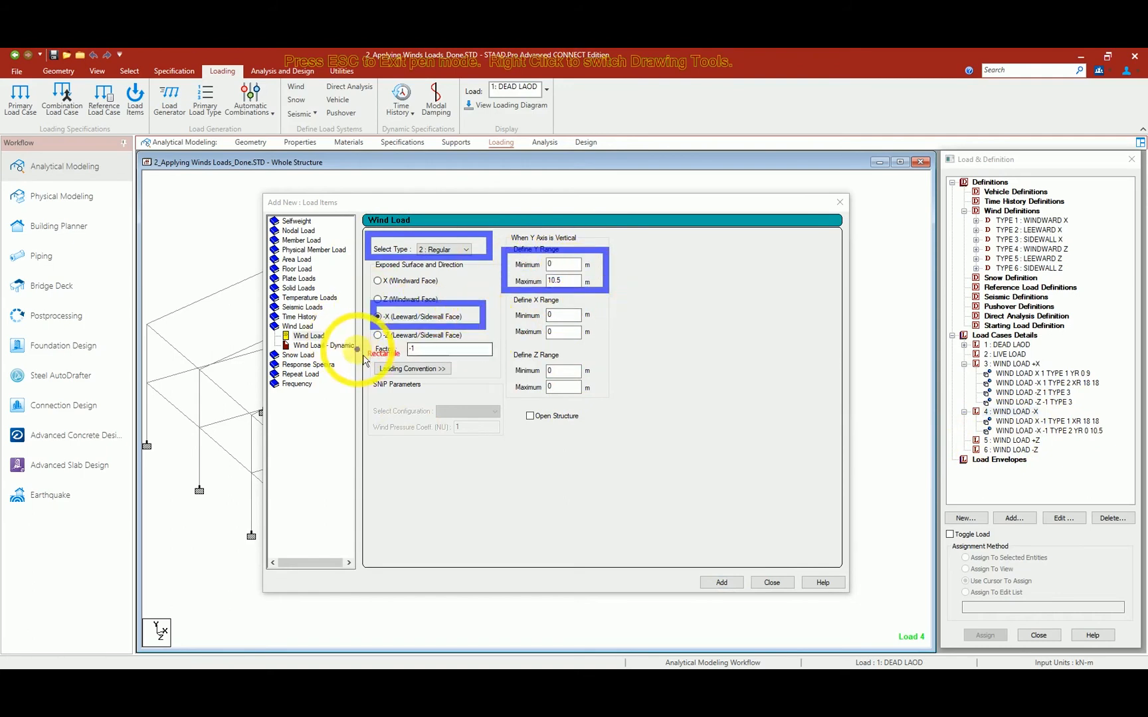
pyautogui.moveTo(366, 336); pyautogui.dragTo(498, 363)
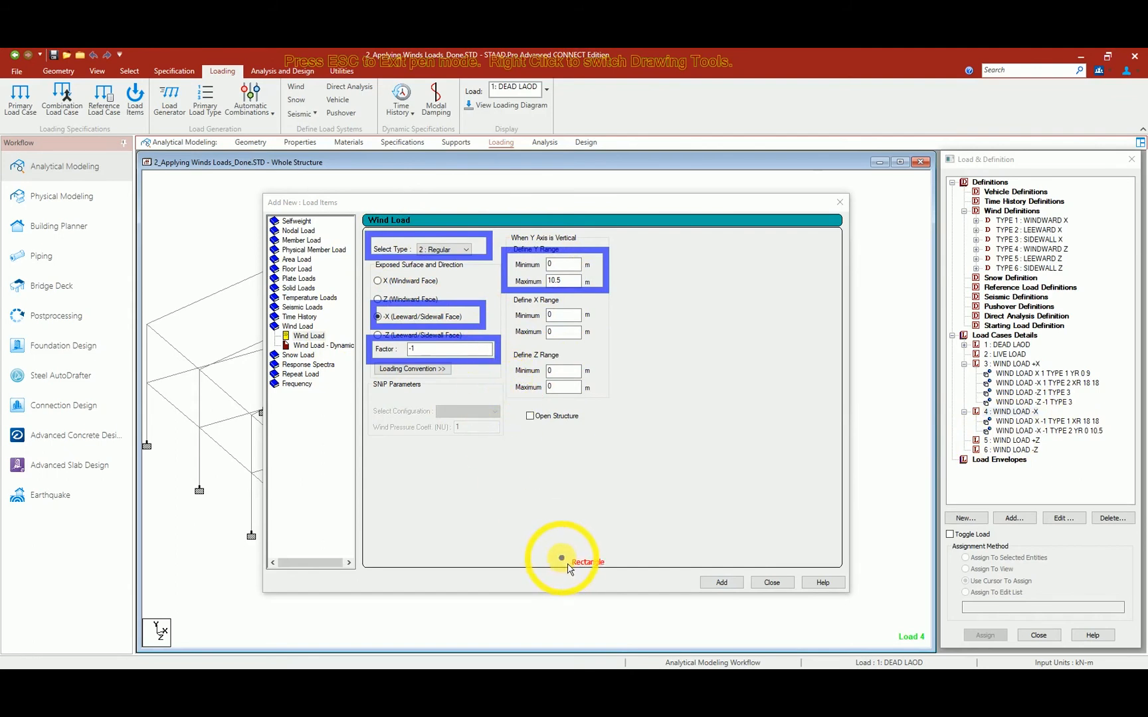
pyautogui.click(657, 667)
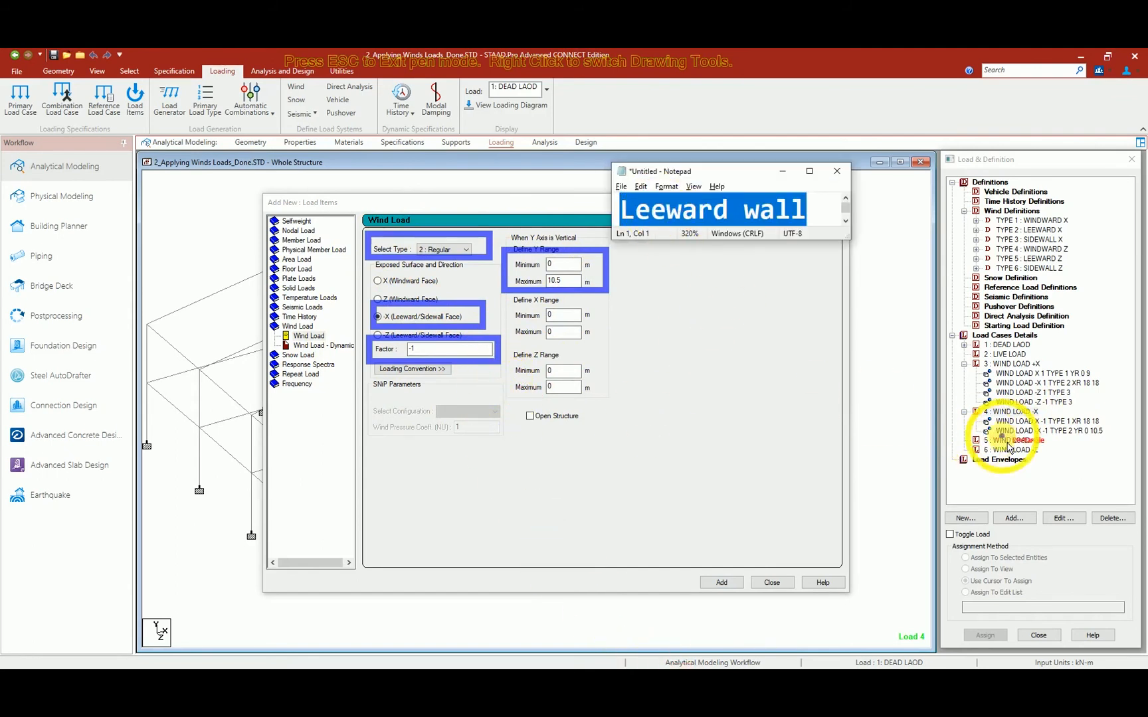
pyautogui.moveTo(973, 418); pyautogui.dragTo(1114, 450)
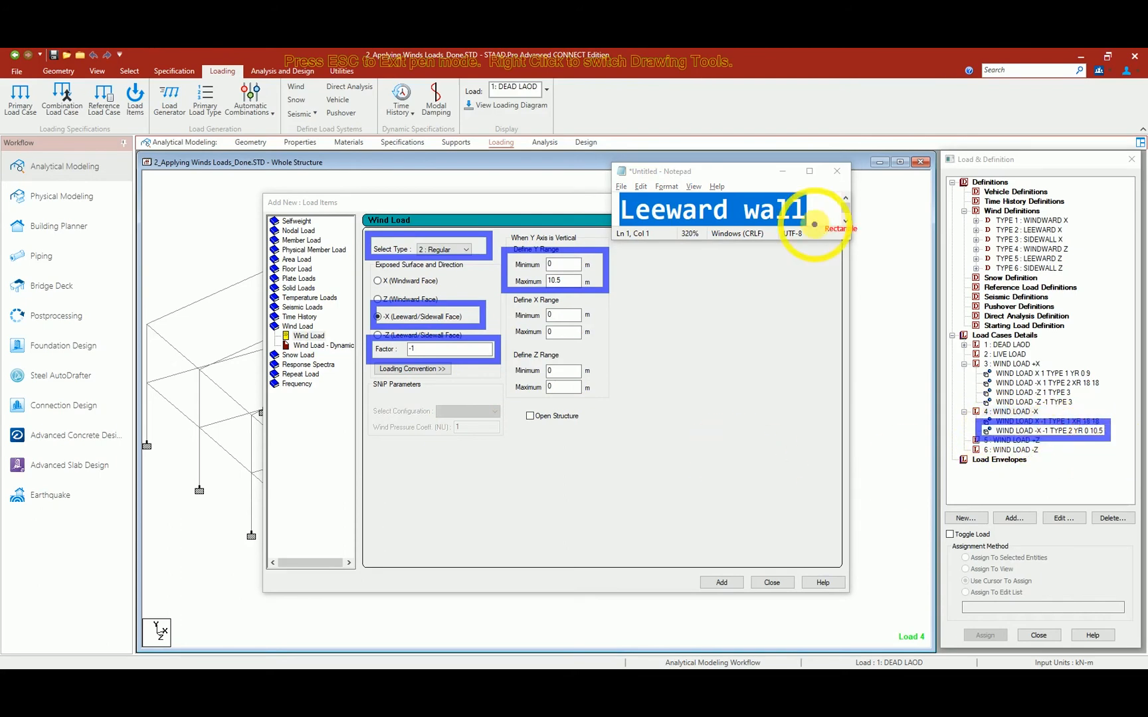
pyautogui.press('Escape')
# Step: Add a line reading "Side Wall" below the leeward wall label in Notepad
pyautogui.click(816, 213)
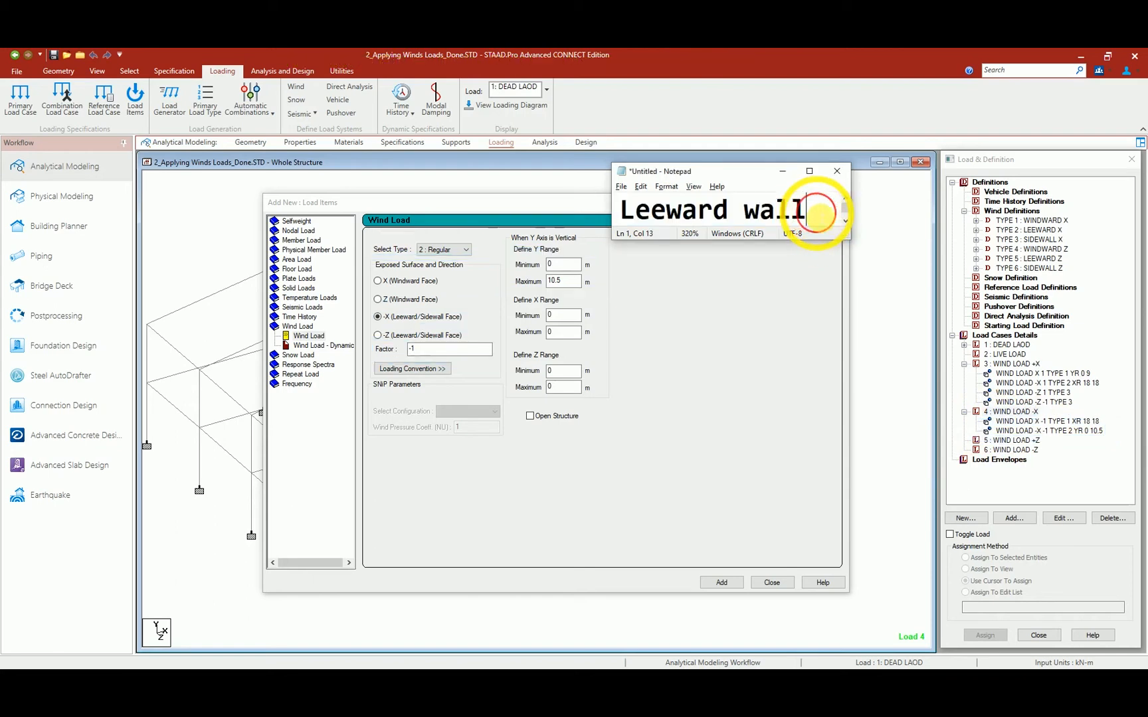
pyautogui.press('Return')
pyautogui.write('Side Wall')
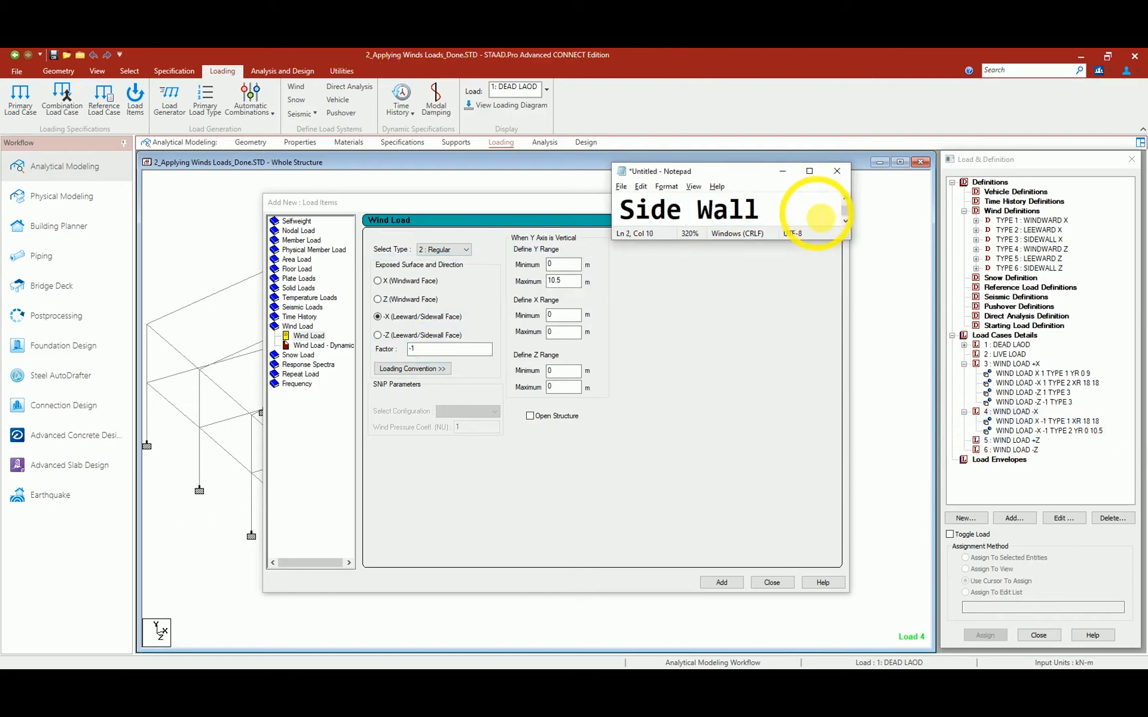
# Step: Add a type 3 sidewall load on the -X face with factor -1 to load case 4, with the maximum Y range set to 0
pyautogui.click(467, 250)
pyautogui.click(446, 275)
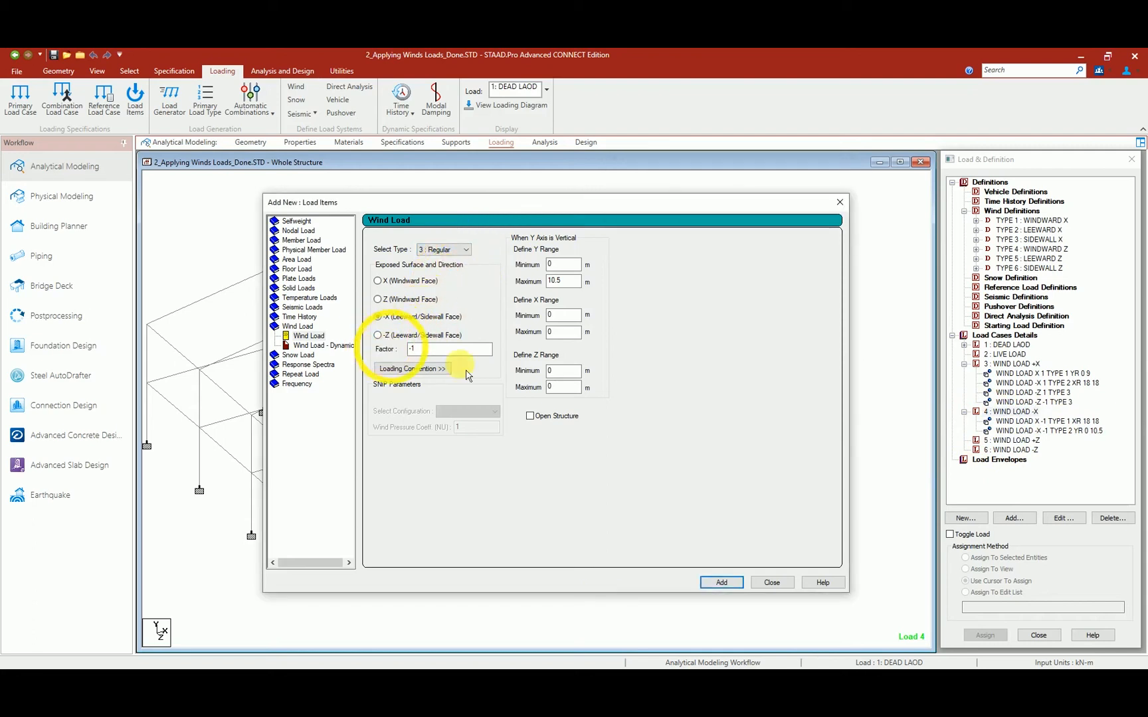
pyautogui.moveTo(575, 282); pyautogui.dragTo(518, 294)
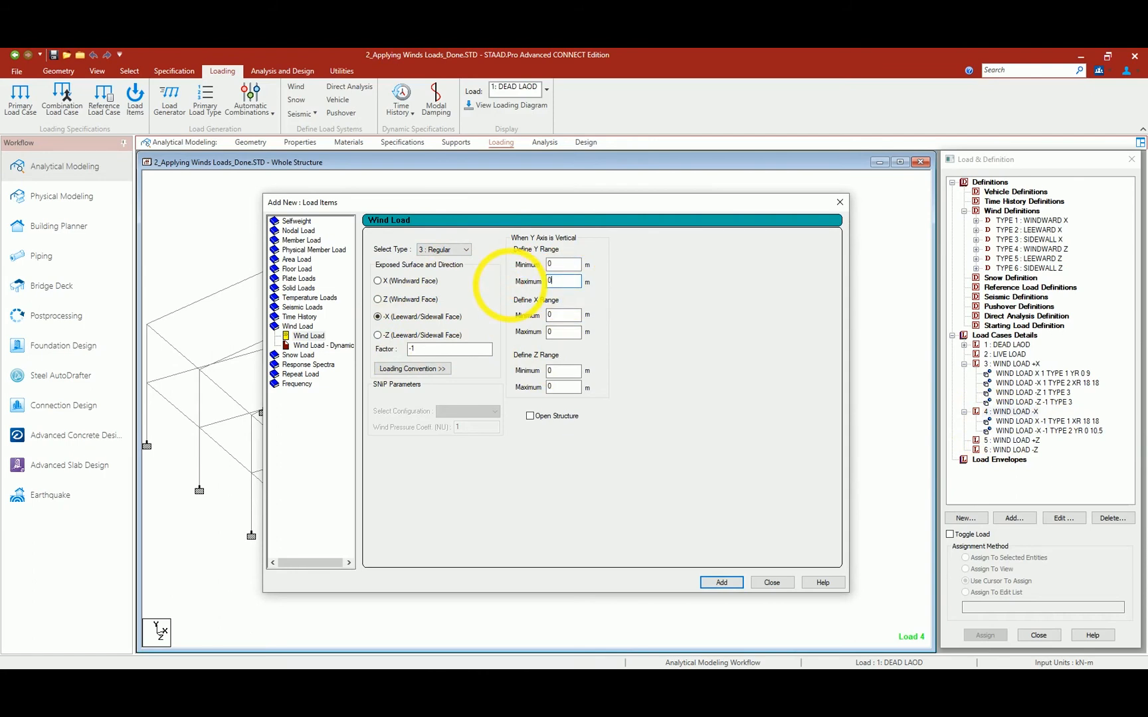
pyautogui.click(724, 584)
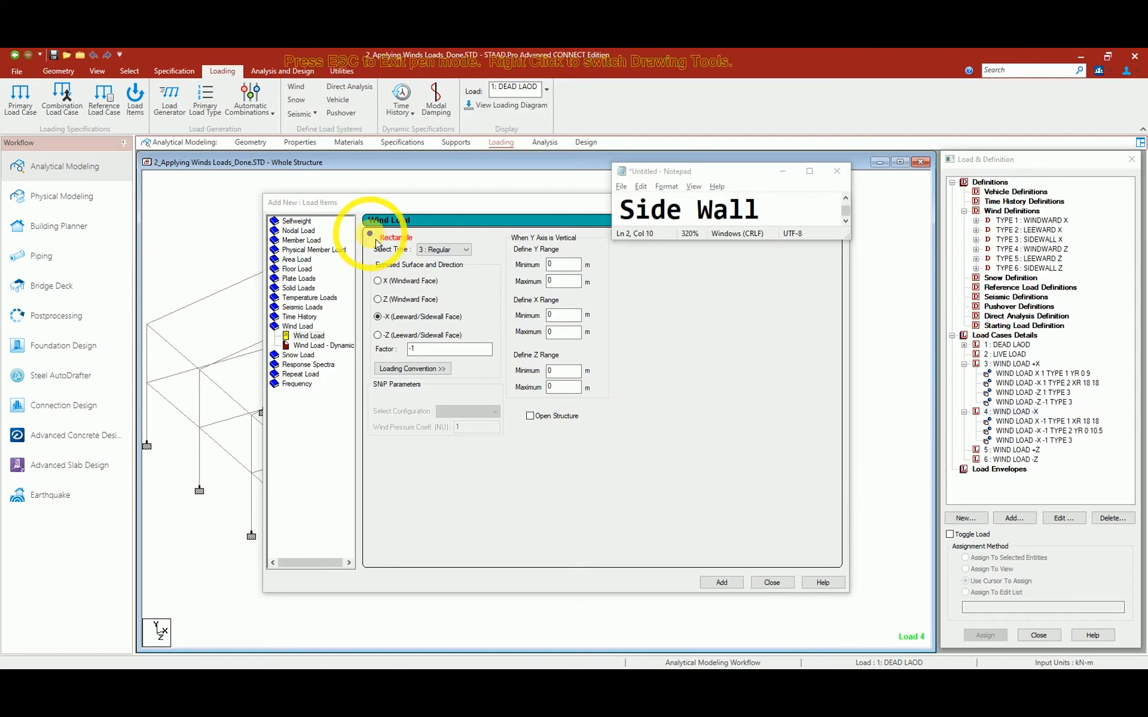
# Step: Check the sidewall load's type, face, factor and range settings against its entry under load case 4
pyautogui.moveTo(368, 231); pyautogui.dragTo(484, 261)
pyautogui.moveTo(364, 304); pyautogui.dragTo(495, 328)
pyautogui.moveTo(357, 337); pyautogui.dragTo(458, 365)
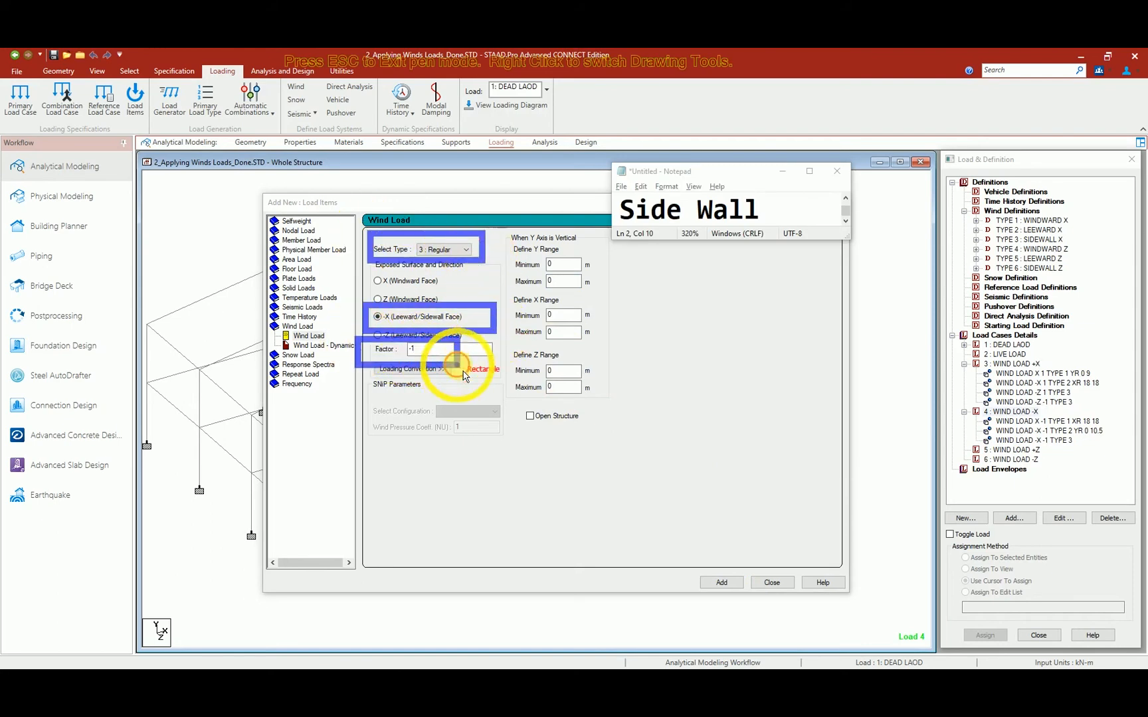
pyautogui.moveTo(496, 249)
pyautogui.mouseDown()
pyautogui.moveTo(591, 415)
pyautogui.moveTo(621, 441)
pyautogui.mouseUp()
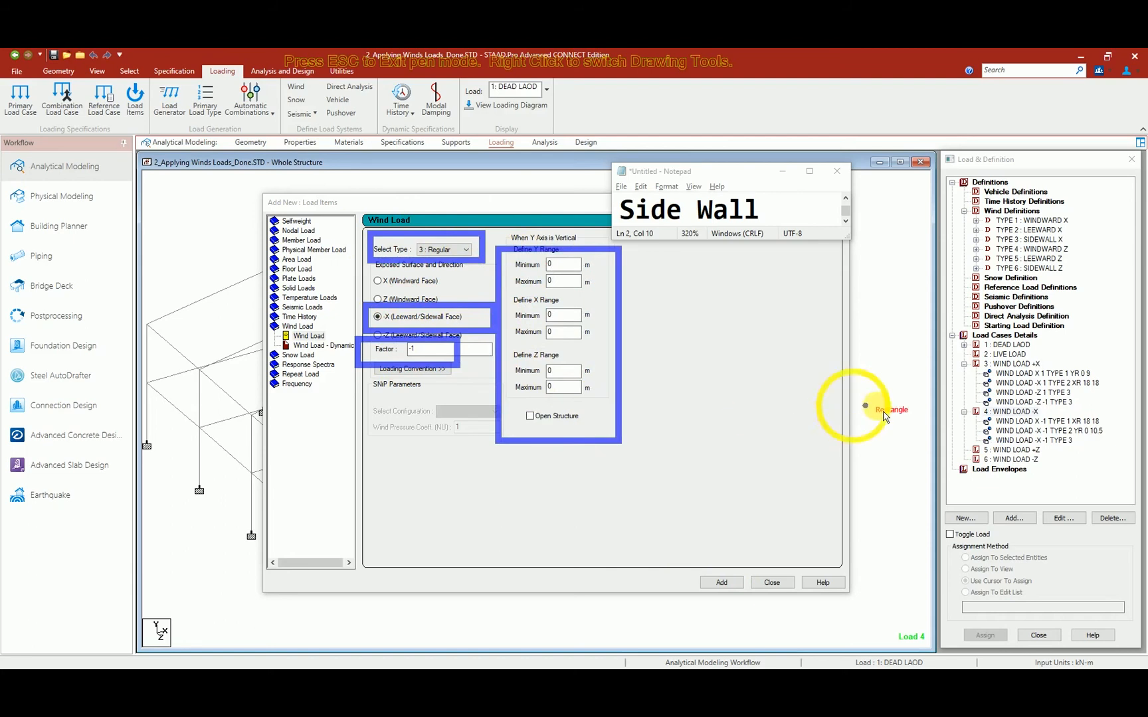
pyautogui.moveTo(952, 431)
pyautogui.mouseDown()
pyautogui.moveTo(1075, 438)
pyautogui.moveTo(1093, 450)
pyautogui.mouseUp()
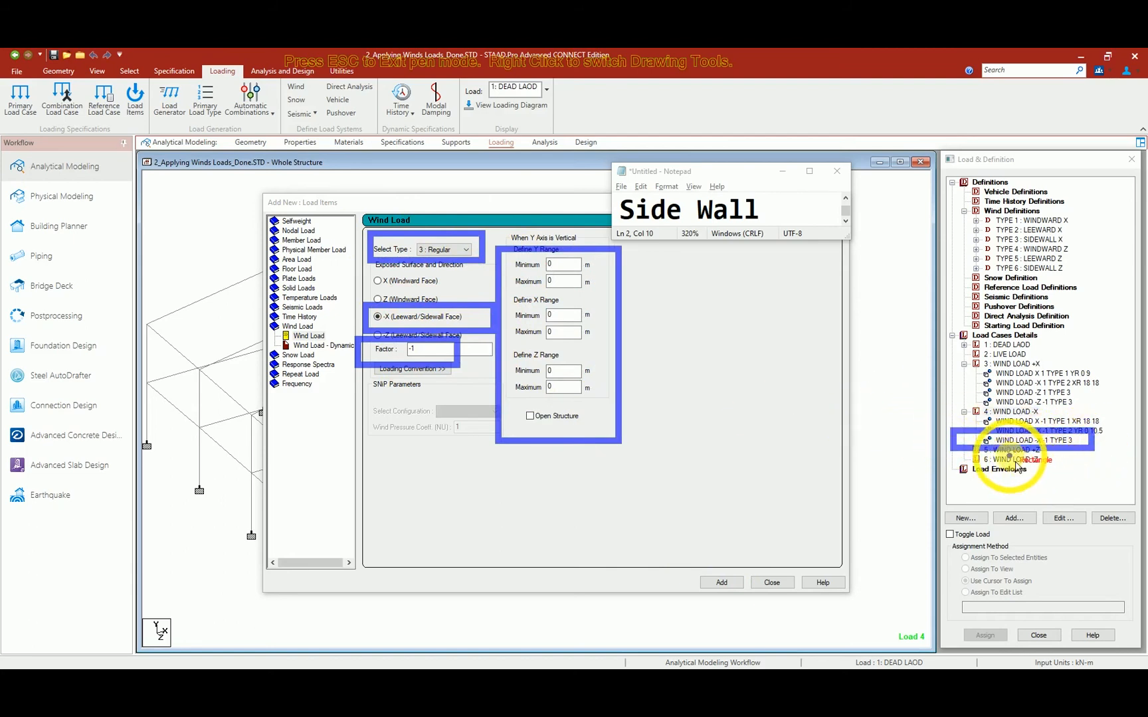
pyautogui.press('Escape')
# Step: Append "next" to the Side Wall label in Notepad
pyautogui.click(769, 213)
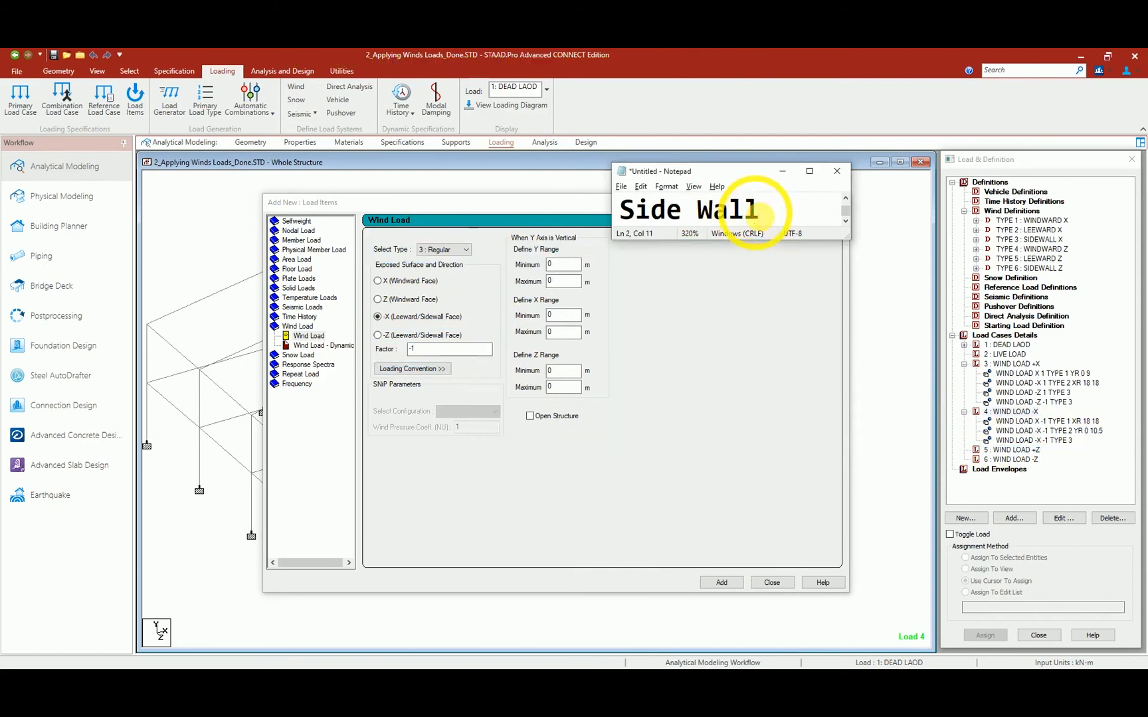
pyautogui.write('nex')
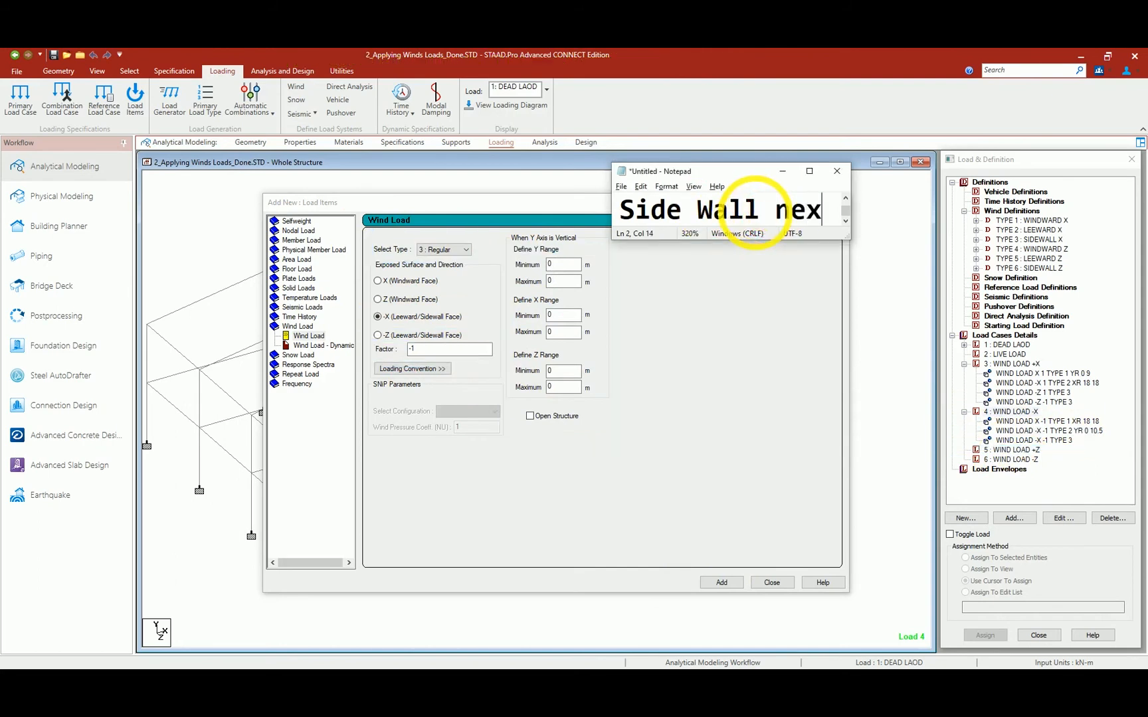
pyautogui.write('t')
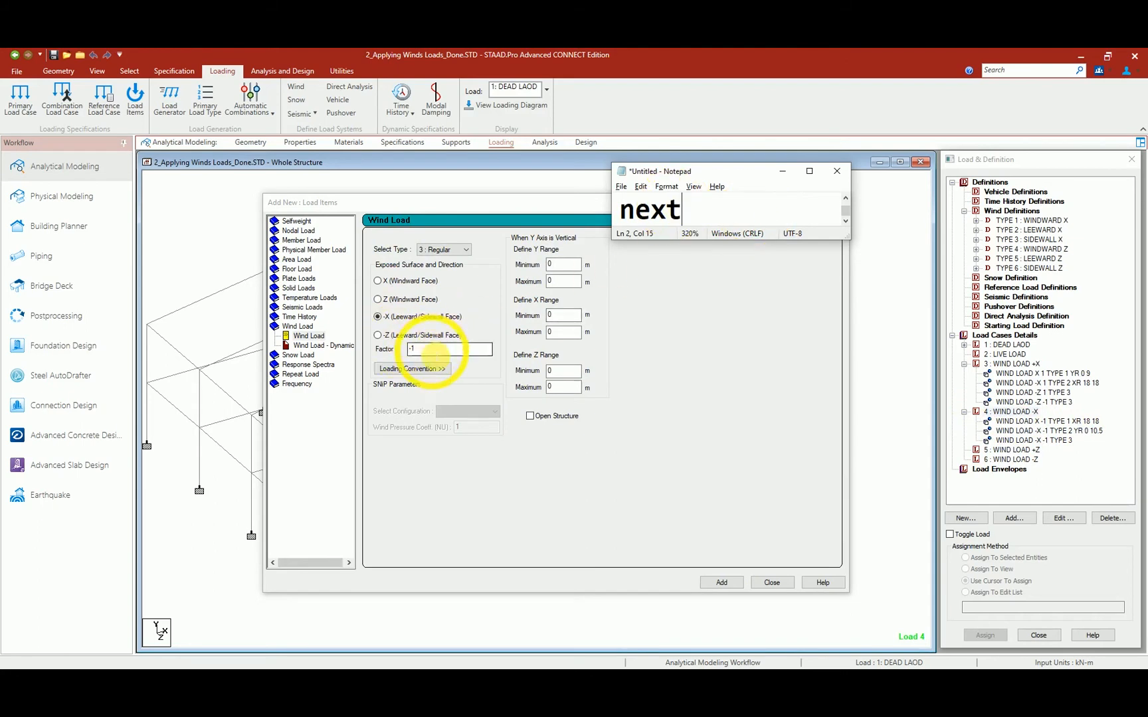
# Step: Set the factor to 1 and add a second type 3 sidewall load on the -X face to load case 4
pyautogui.click(367, 354)
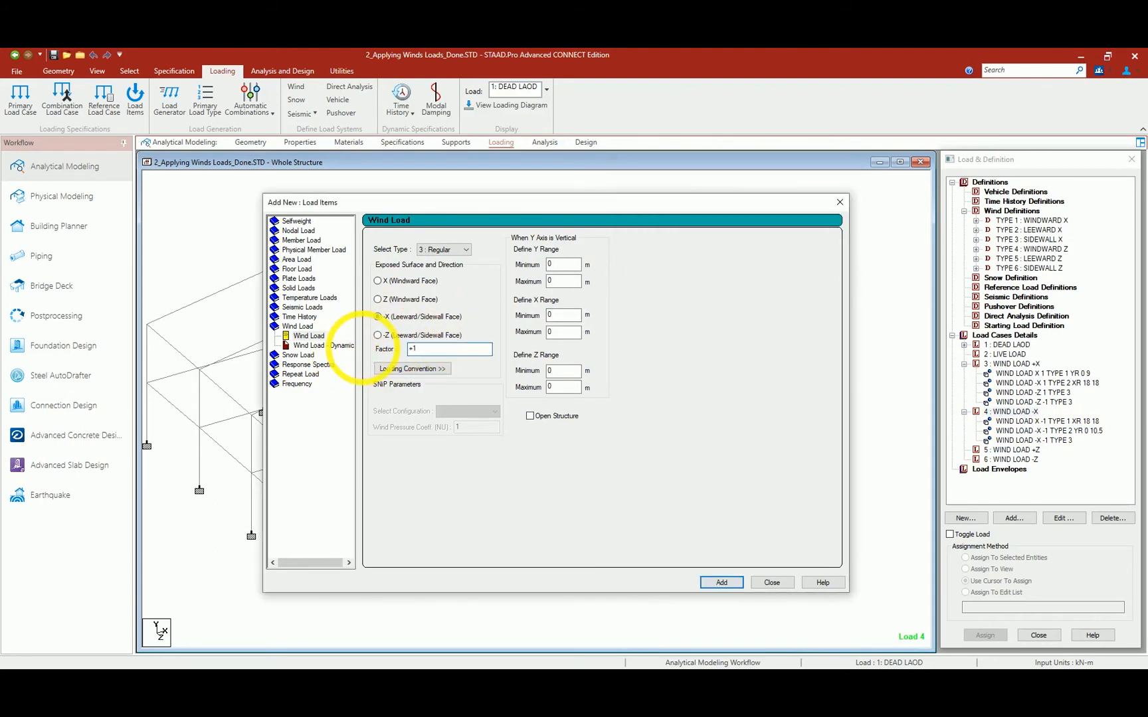
pyautogui.write('1')
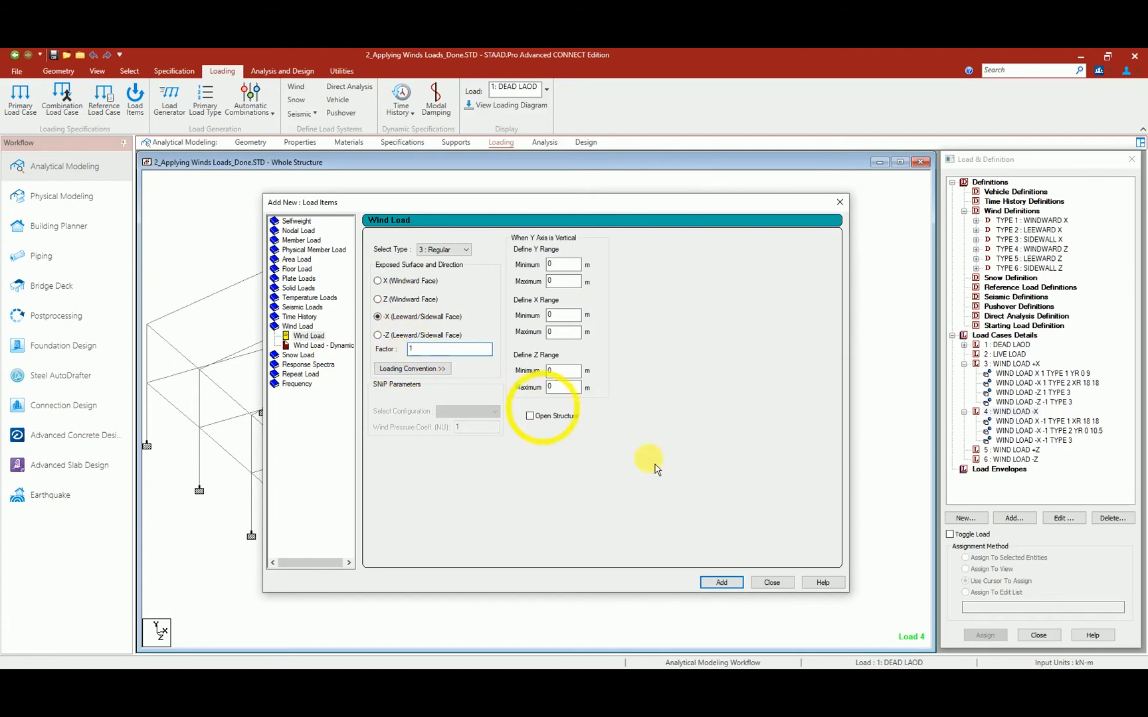
pyautogui.click(734, 587)
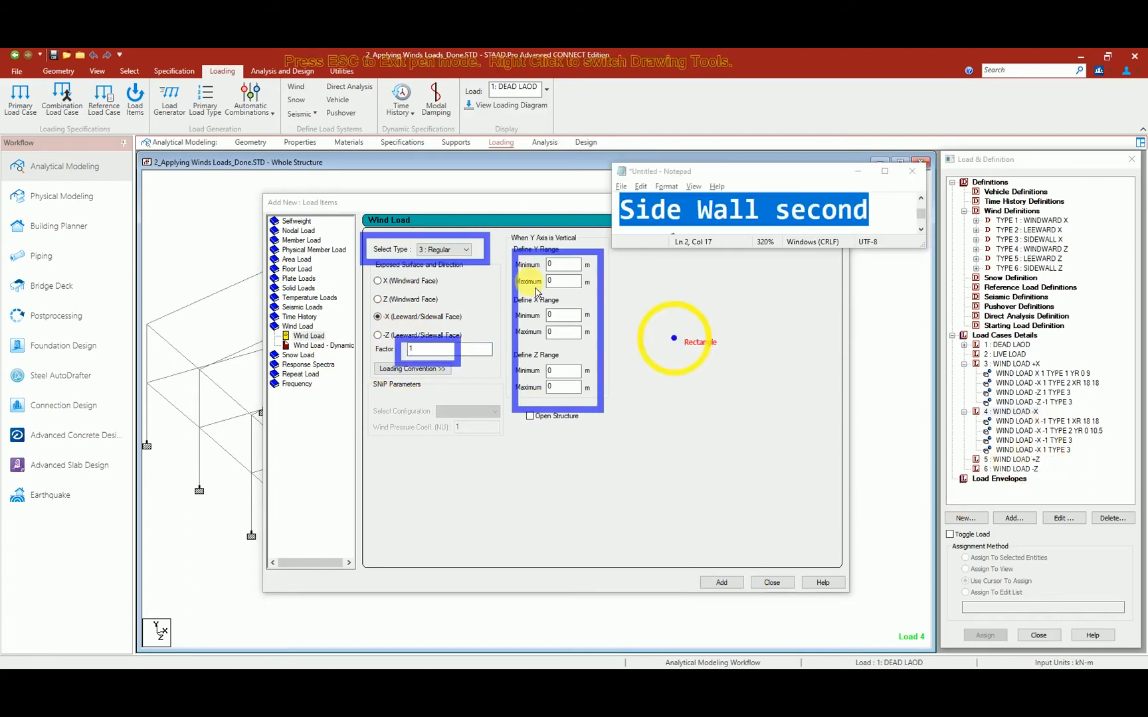
# Step: Switch the exposed surface to the -Z leeward/sidewall face and add a type 3 load with factor 1 to load case 4
pyautogui.moveTo(458, 361); pyautogui.dragTo(383, 339)
pyautogui.press('Escape')
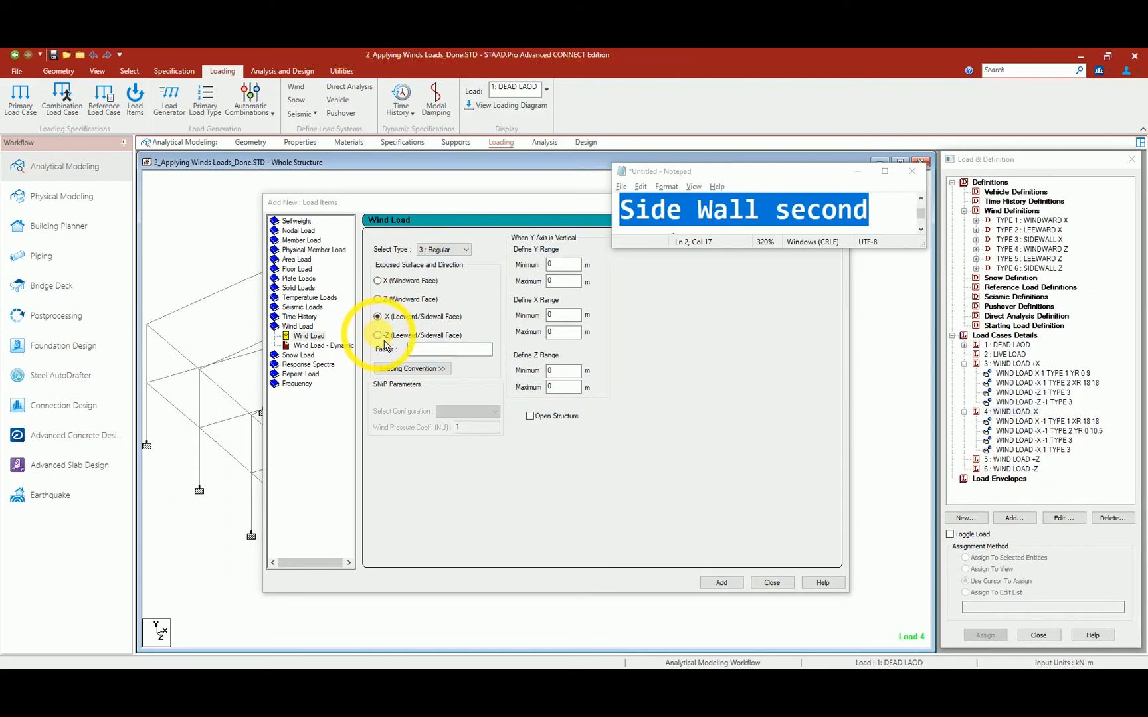
pyautogui.click(384, 341)
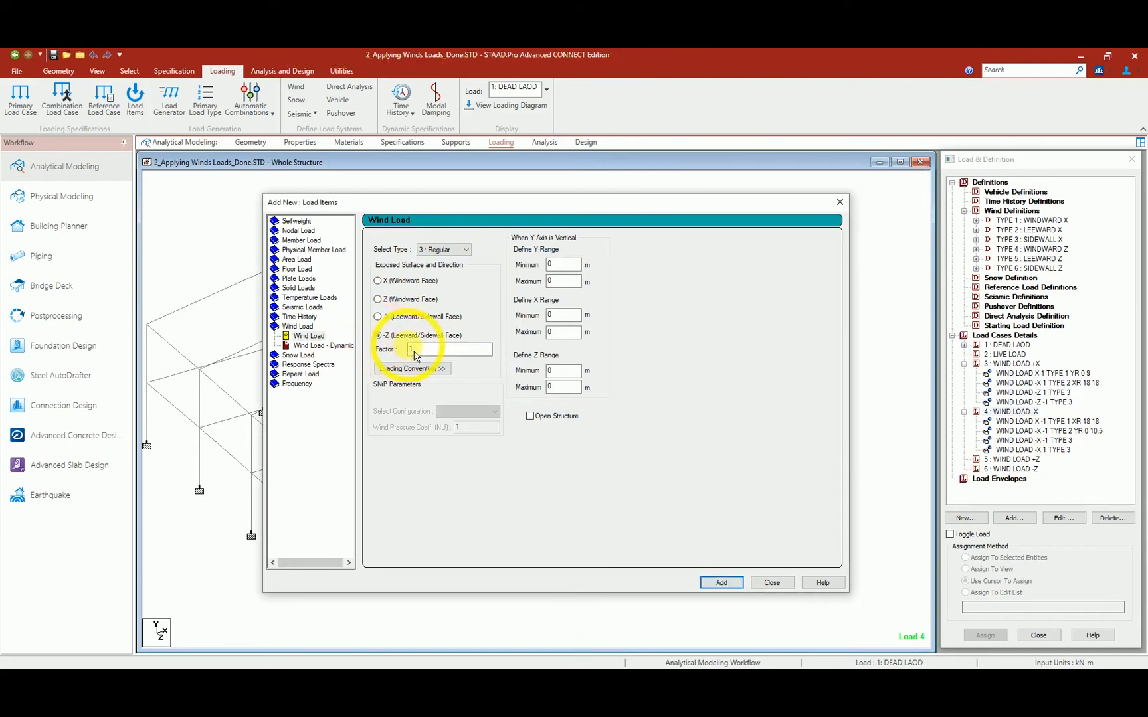
pyautogui.click(734, 587)
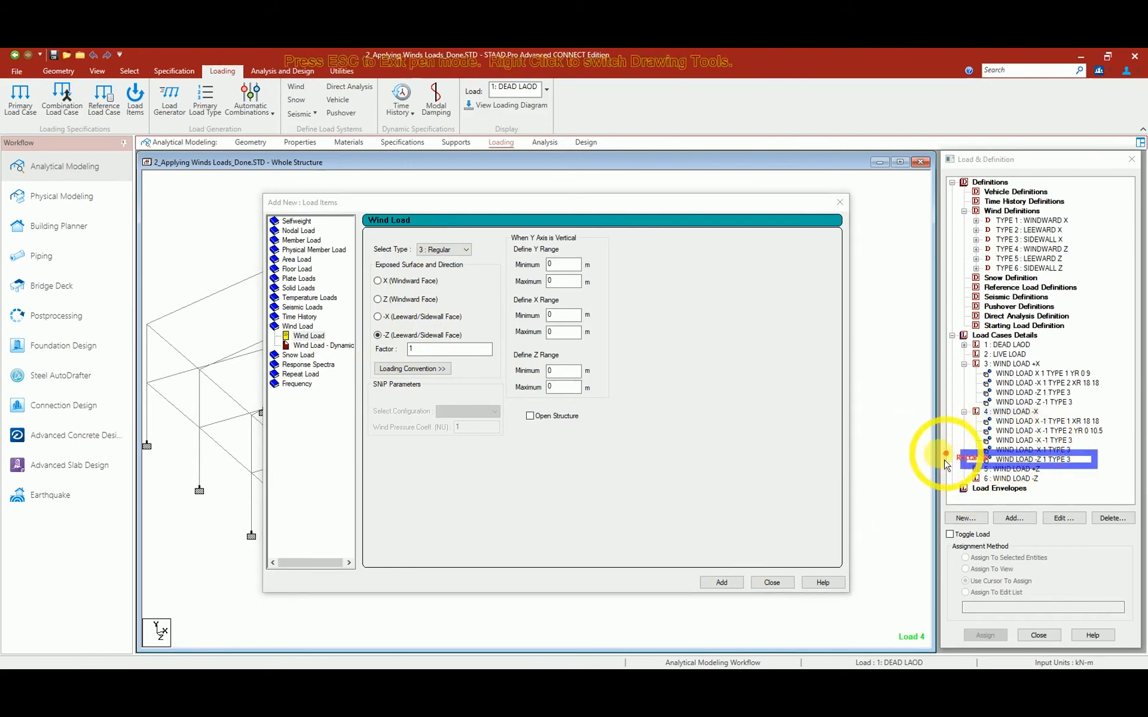
# Step: Compare the factor 1, type 3 loads under load case 4 with the -X and -Z leeward/sidewall face options
pyautogui.press('Escape')
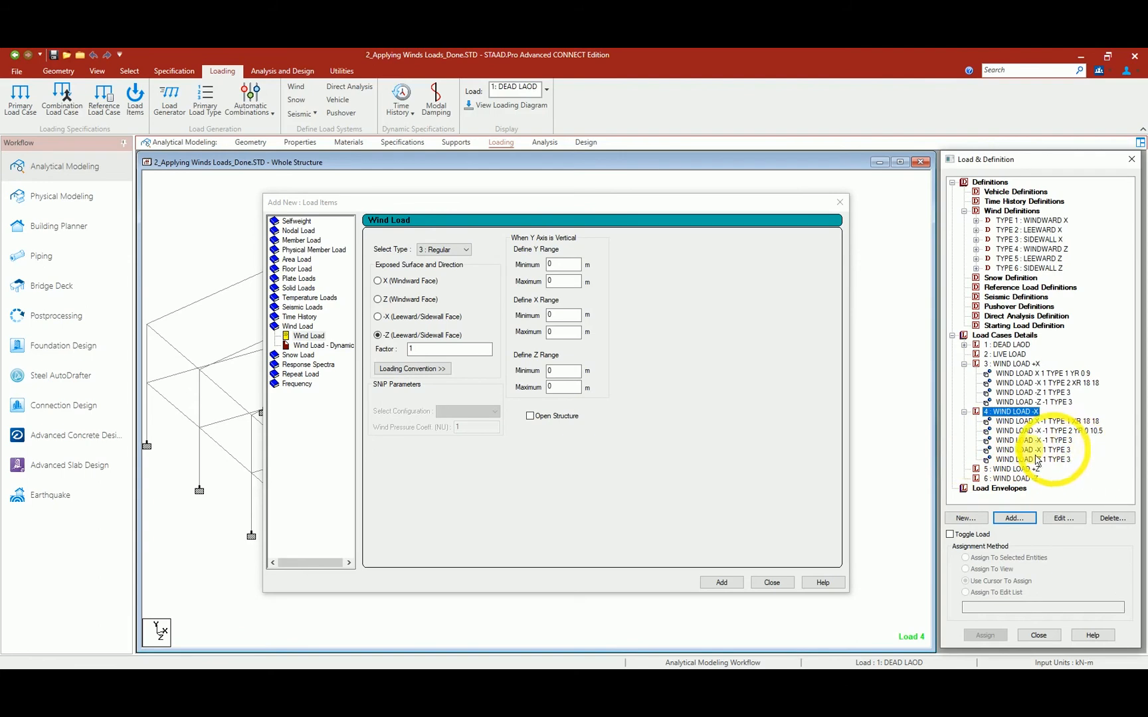
pyautogui.press('F12')
pyautogui.rightClick(965, 442)
pyautogui.click(1002, 486)
pyautogui.moveTo(964, 445); pyautogui.dragTo(1082, 456)
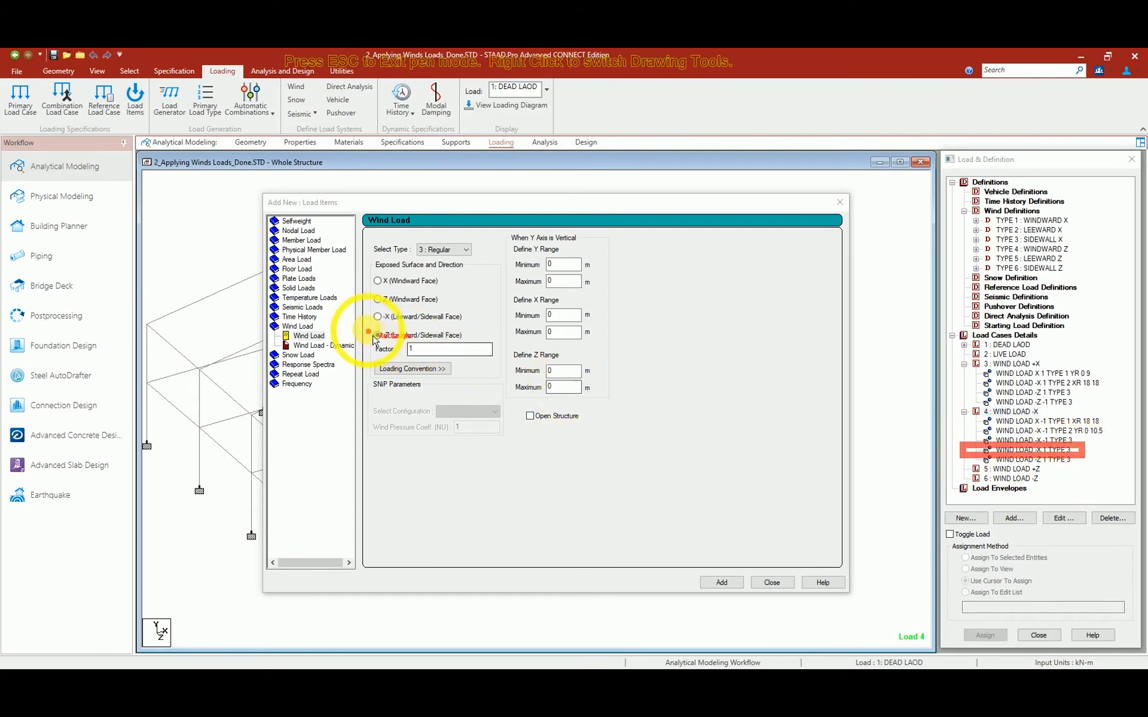
pyautogui.moveTo(359, 310)
pyautogui.mouseDown()
pyautogui.moveTo(475, 319)
pyautogui.moveTo(487, 330)
pyautogui.mouseUp()
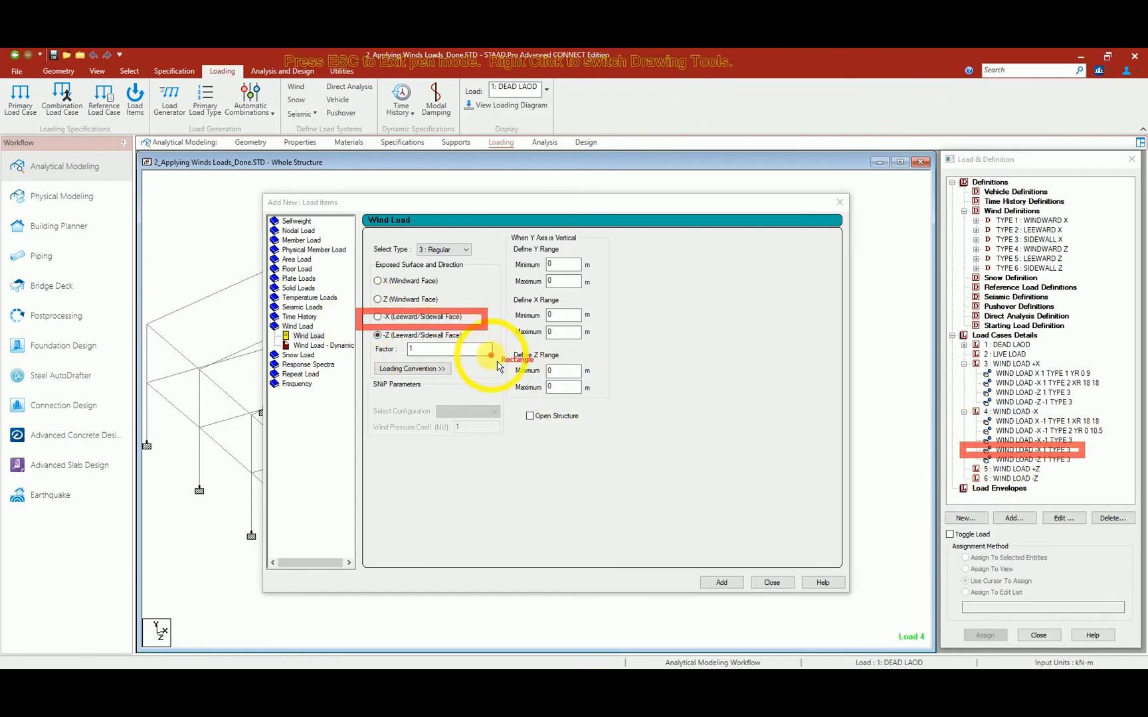
pyautogui.rightClick(492, 356)
pyautogui.moveTo(552, 432)
pyautogui.click(631, 454)
pyautogui.moveTo(359, 324); pyautogui.dragTo(500, 352)
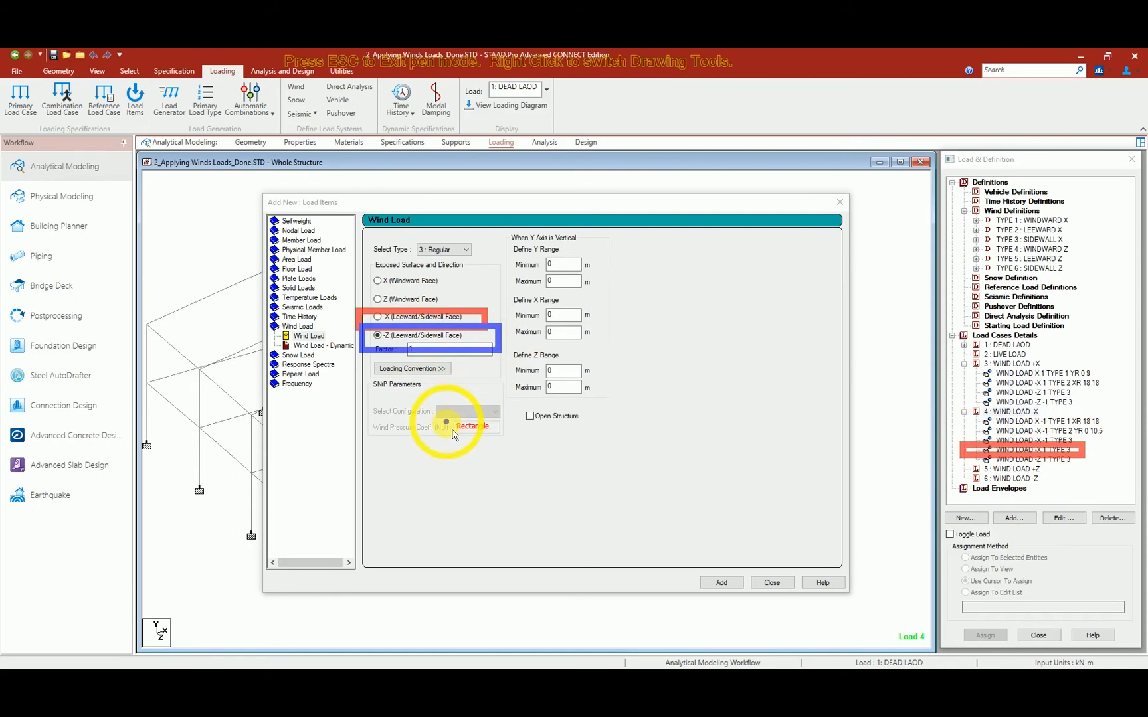
pyautogui.press('Escape')
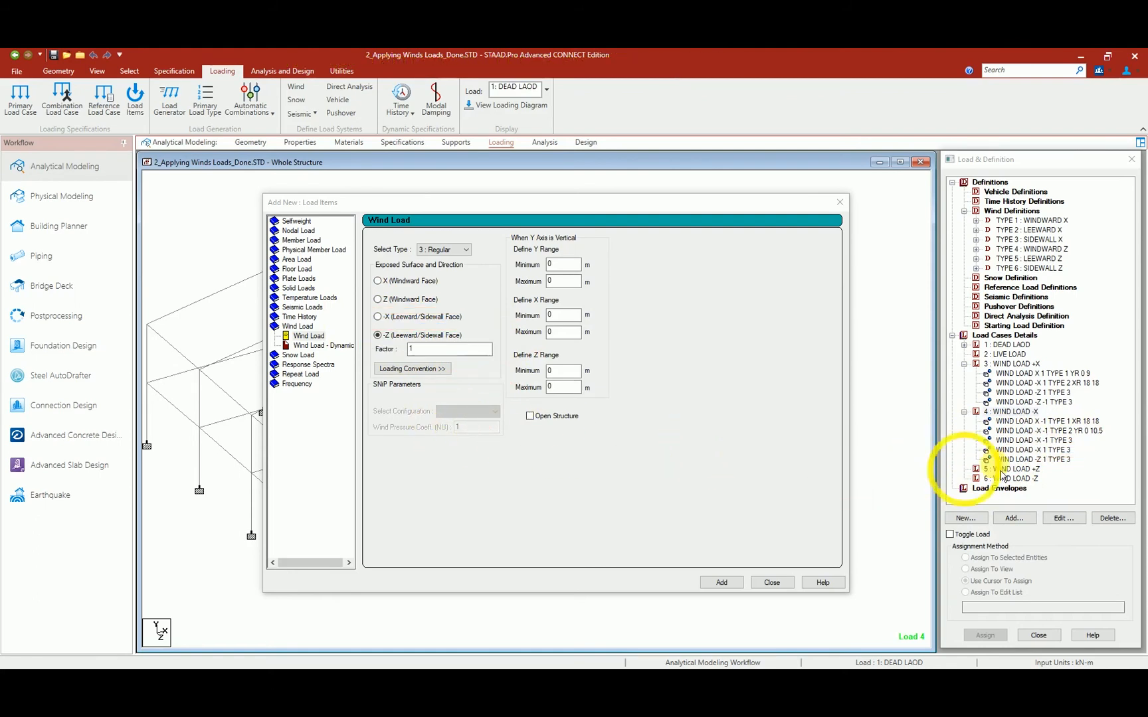
# Step: Switch the factor -1, type 3 load of load case 4 to the -Z leeward/sidewall face
pyautogui.click(1017, 459)
pyautogui.click(387, 328)
pyautogui.click(818, 399)
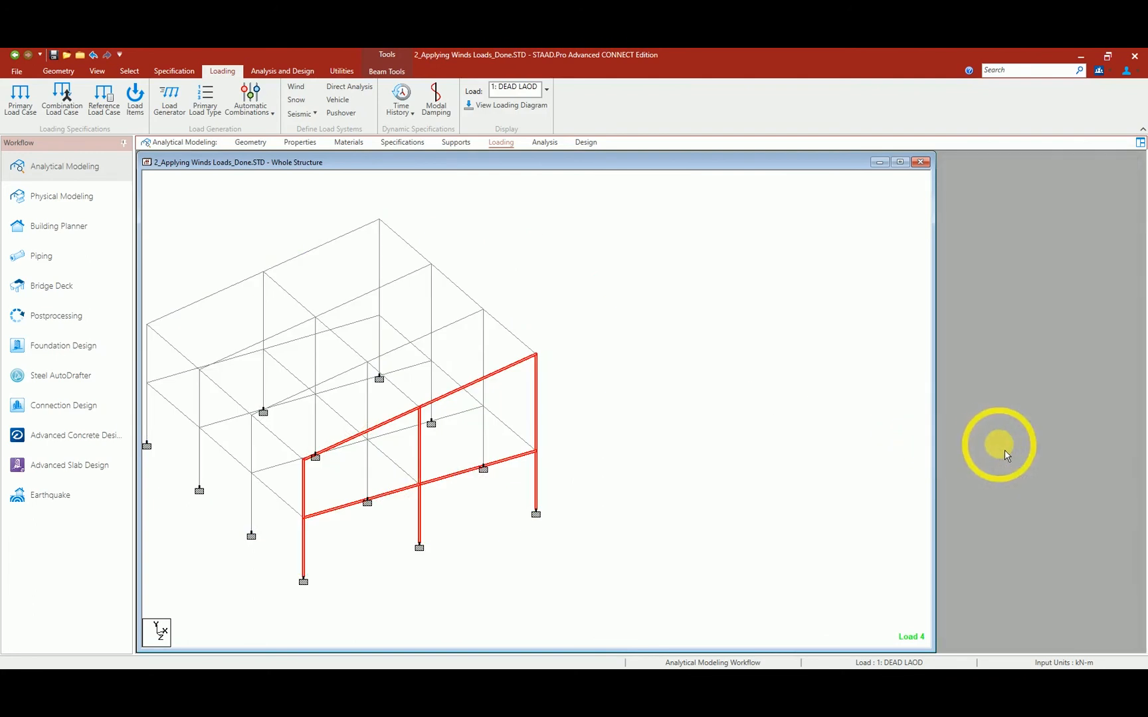
pyautogui.click(346, 341)
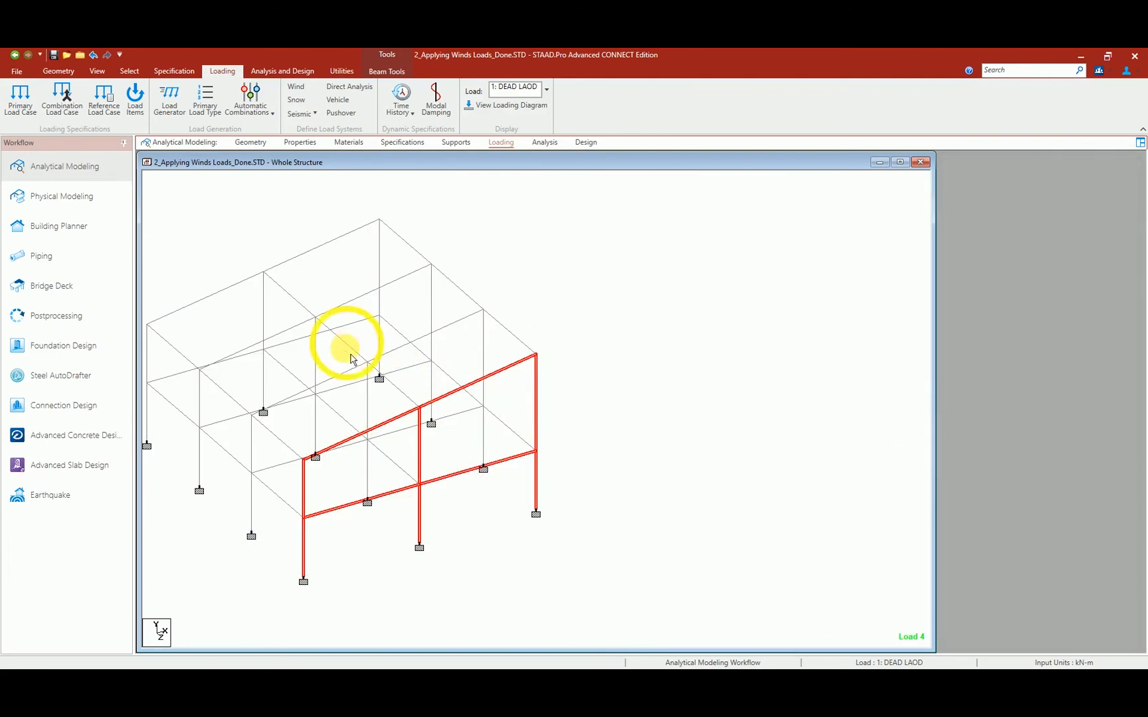
pyautogui.click(752, 362)
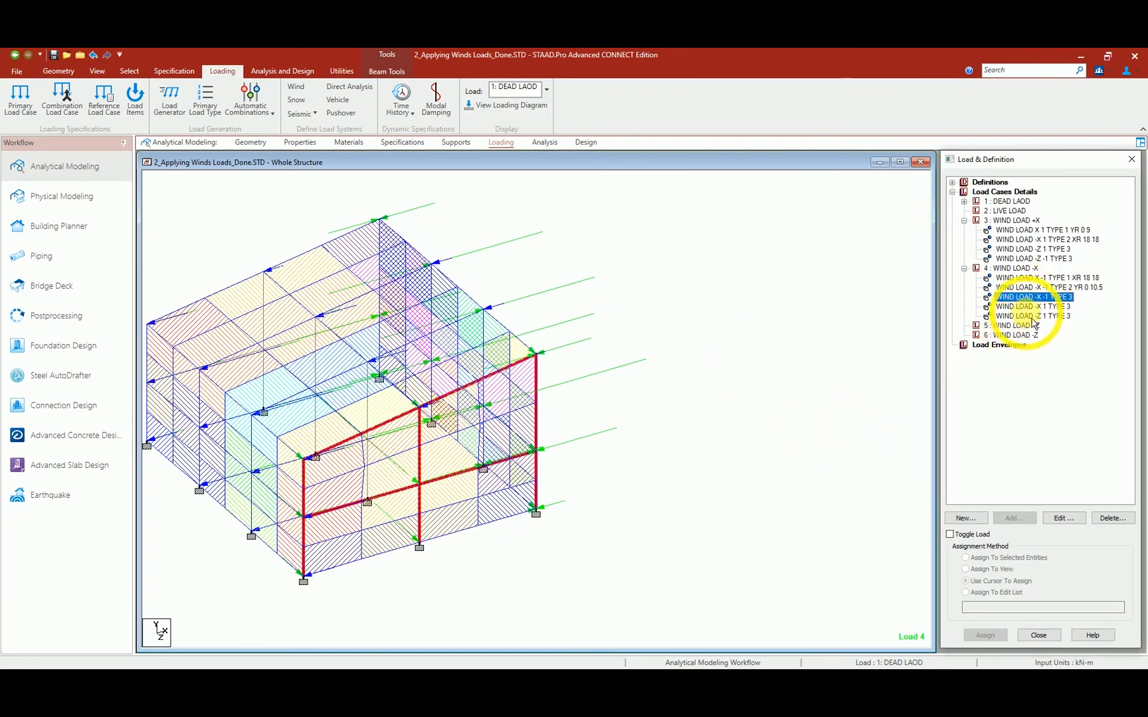
pyautogui.click(1062, 518)
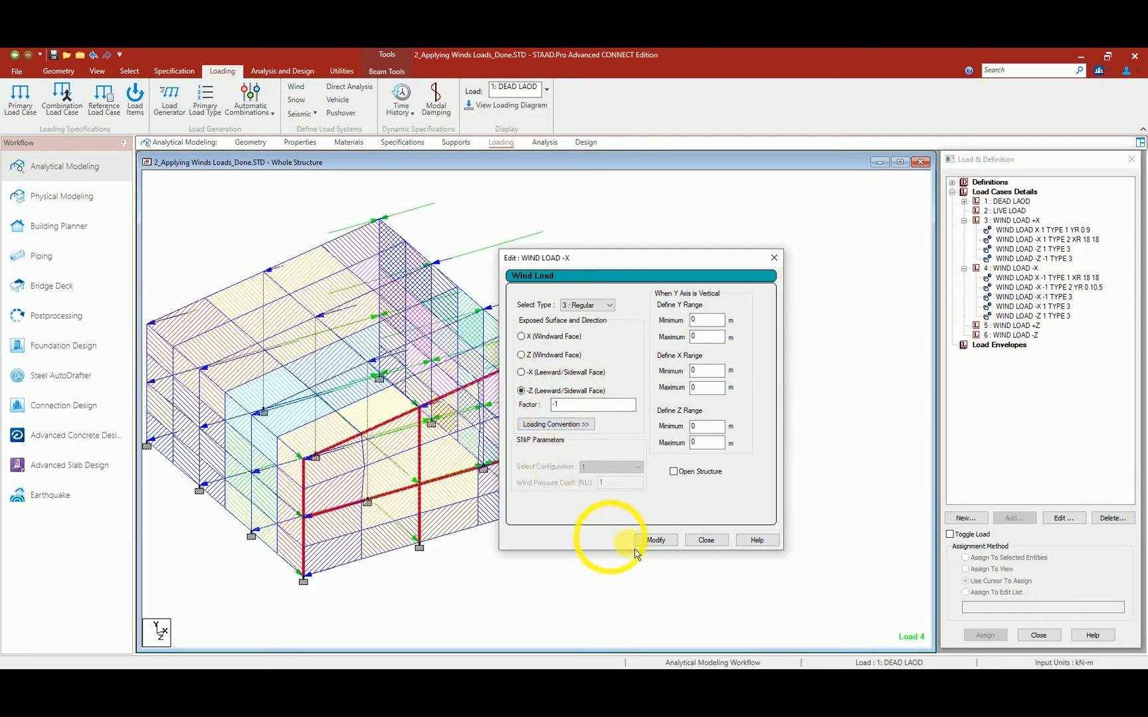
pyautogui.click(824, 490)
pyautogui.click(673, 546)
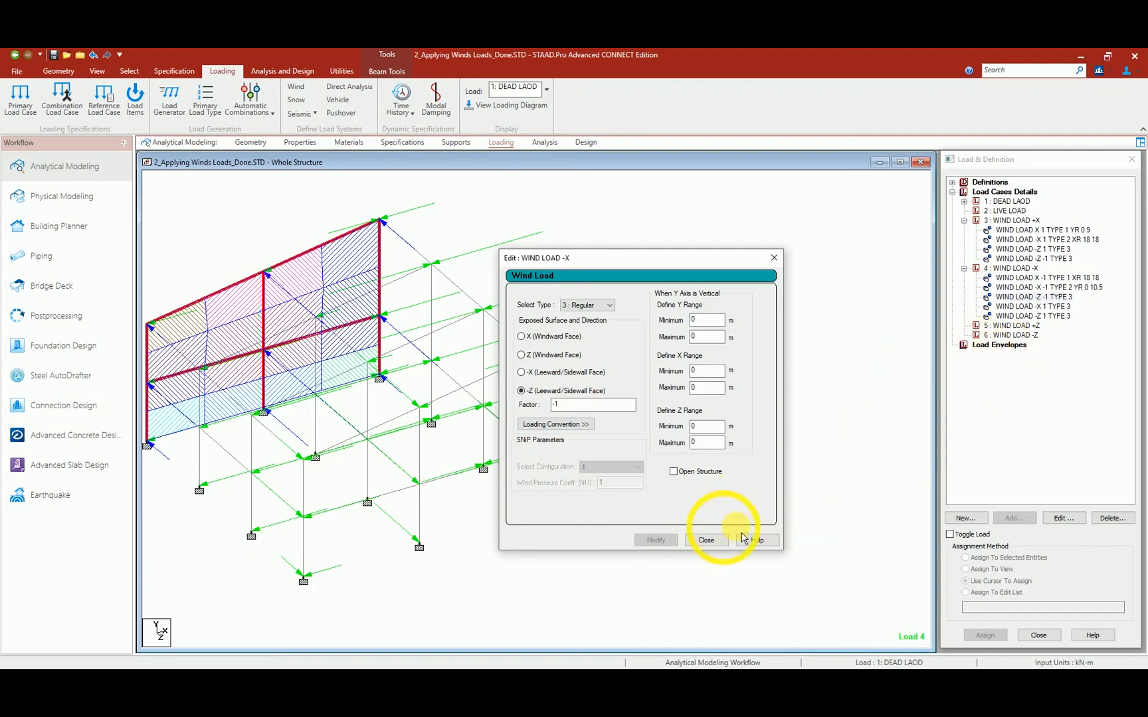
# Step: Delete the factor 1, type 3 load on the -X face from load case 4
pyautogui.click(1023, 307)
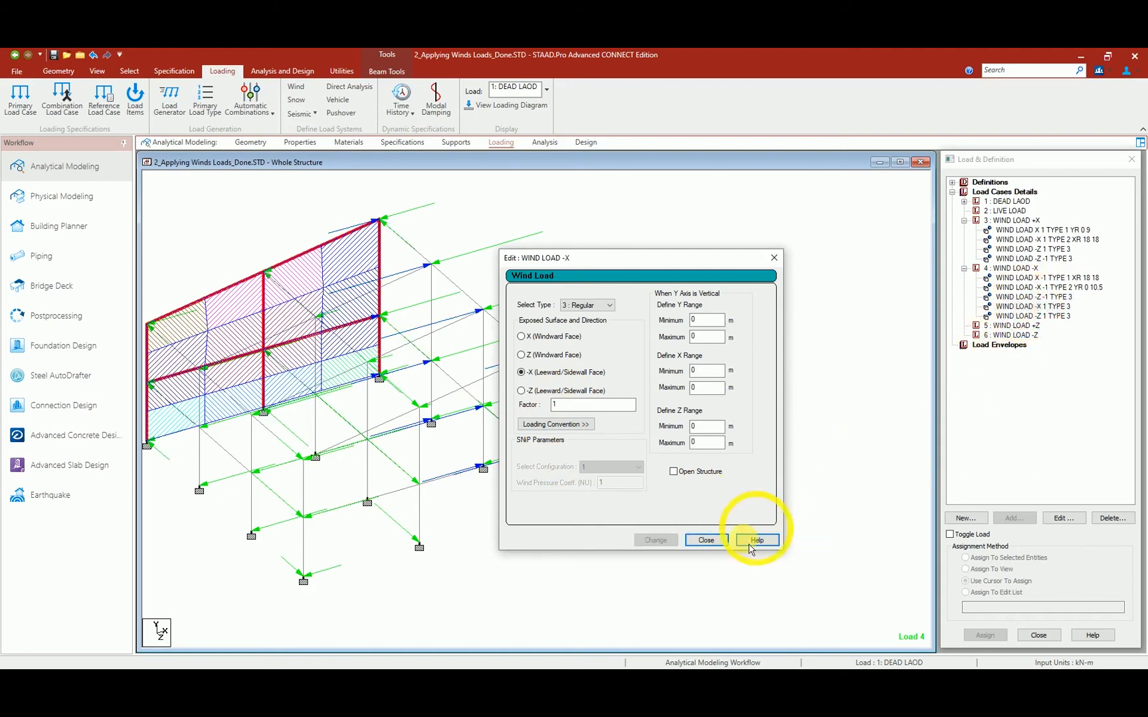
pyautogui.click(706, 540)
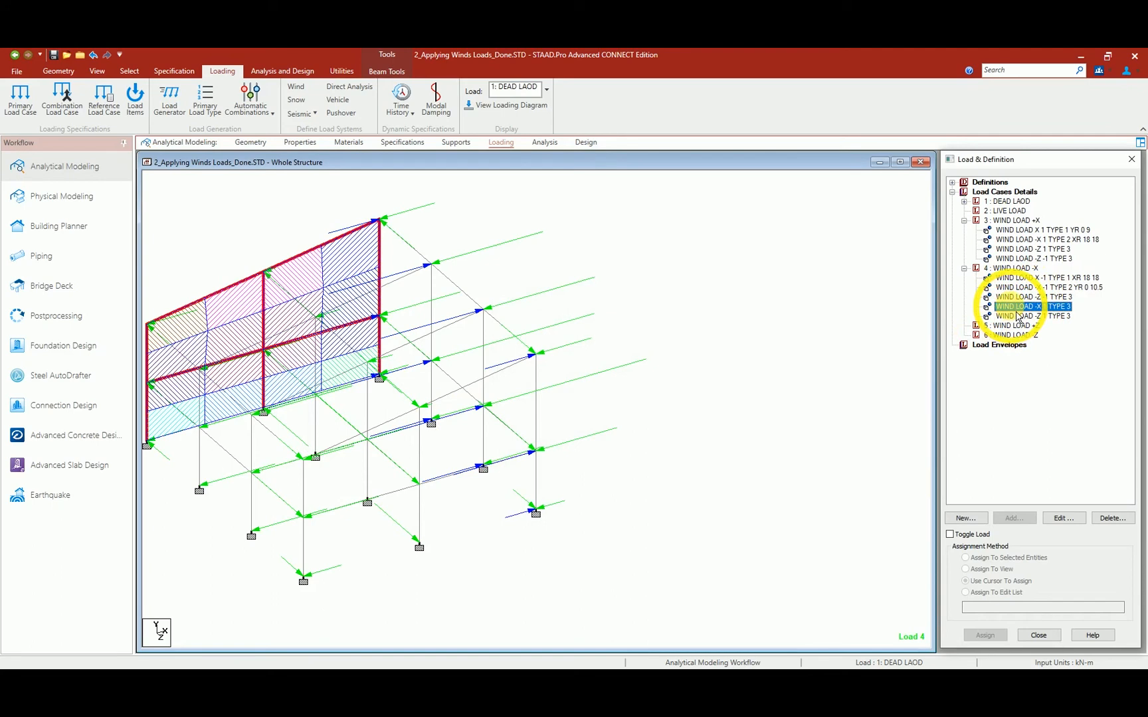
pyautogui.click(1112, 518)
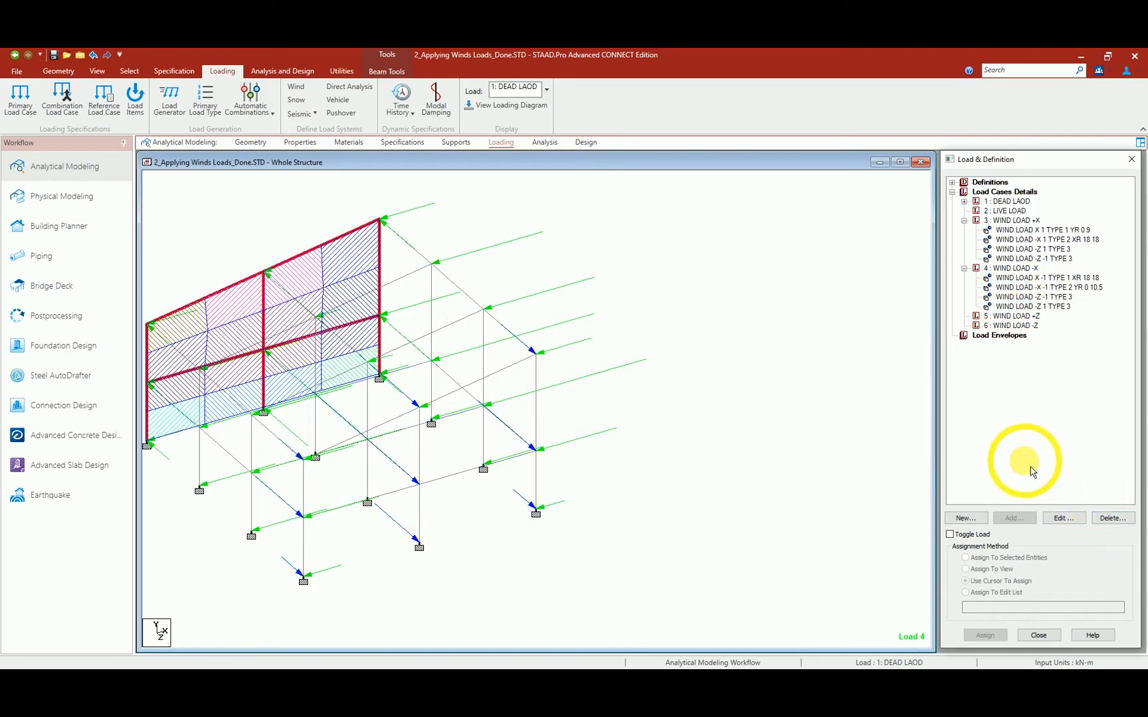
# Step: Check the factor 1, type 3 sidewall load and the type 1 windward load of load case 4 on the frame
pyautogui.click(1025, 306)
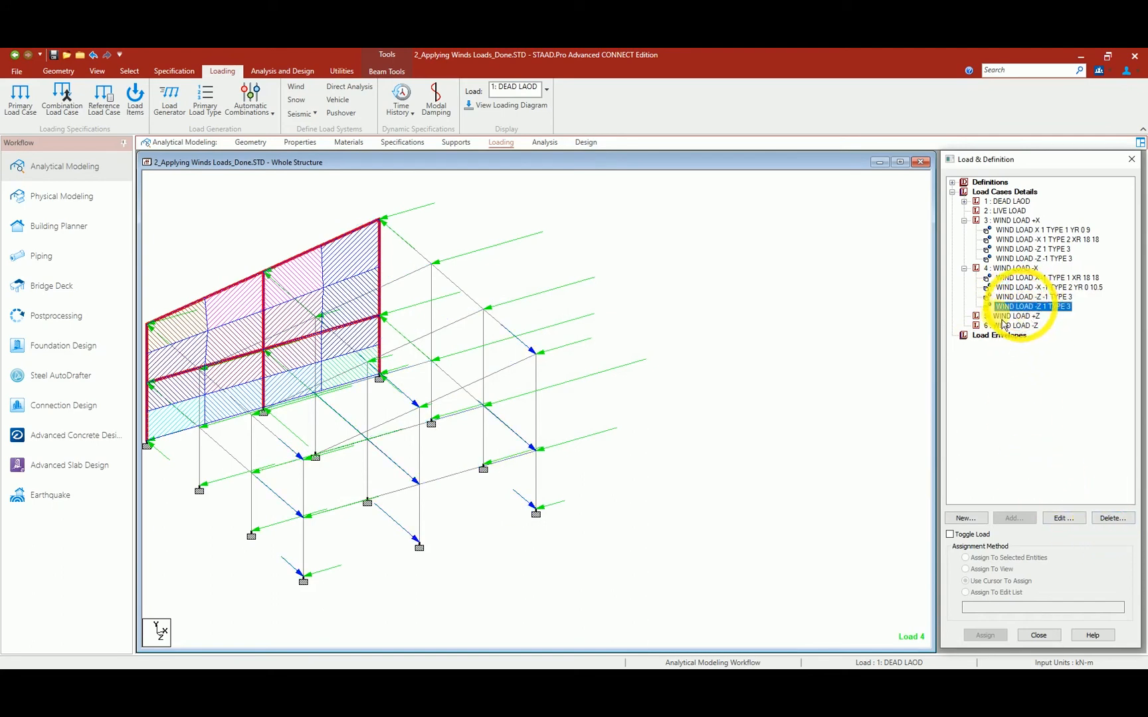
pyautogui.click(795, 413)
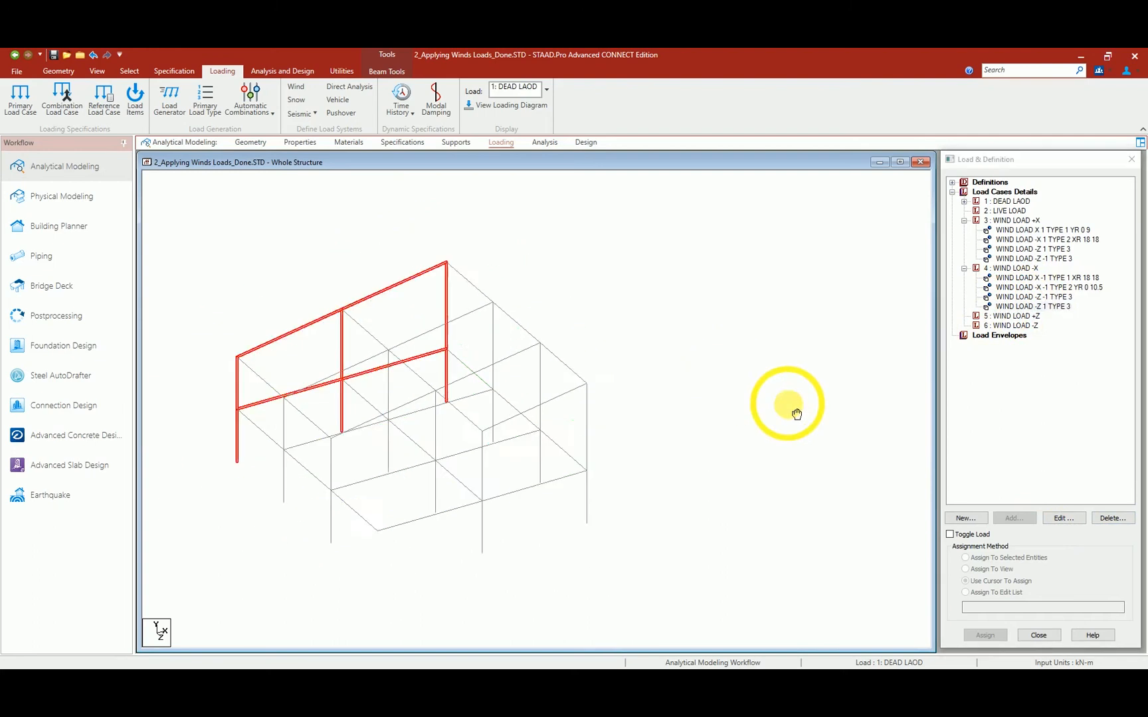
pyautogui.click(1005, 279)
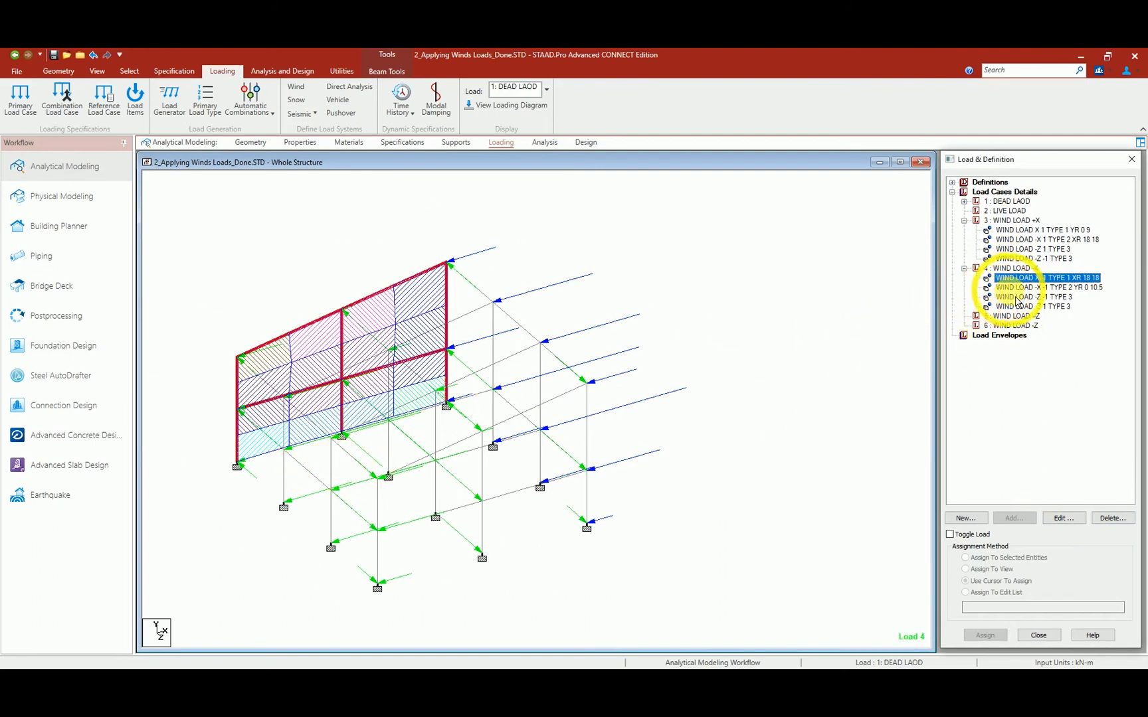
# Step: Try a factor of 1 on the type 2 leeward load of load case 4
pyautogui.click(1016, 288)
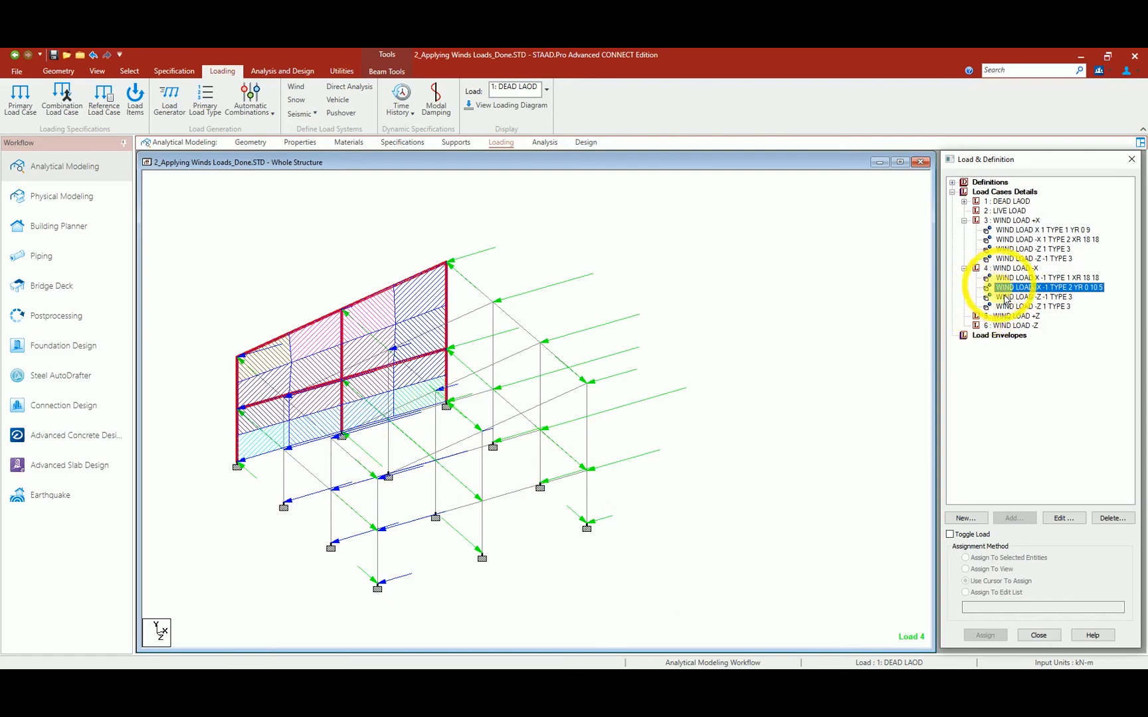
pyautogui.click(1063, 518)
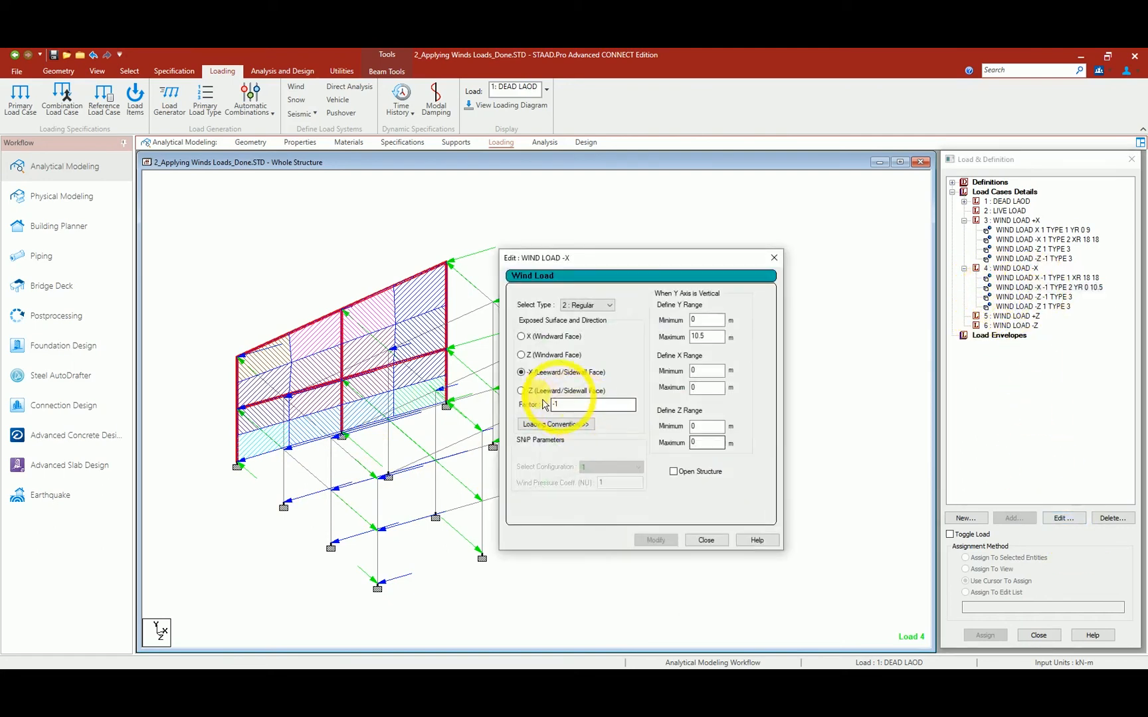
pyautogui.doubleClick(564, 405)
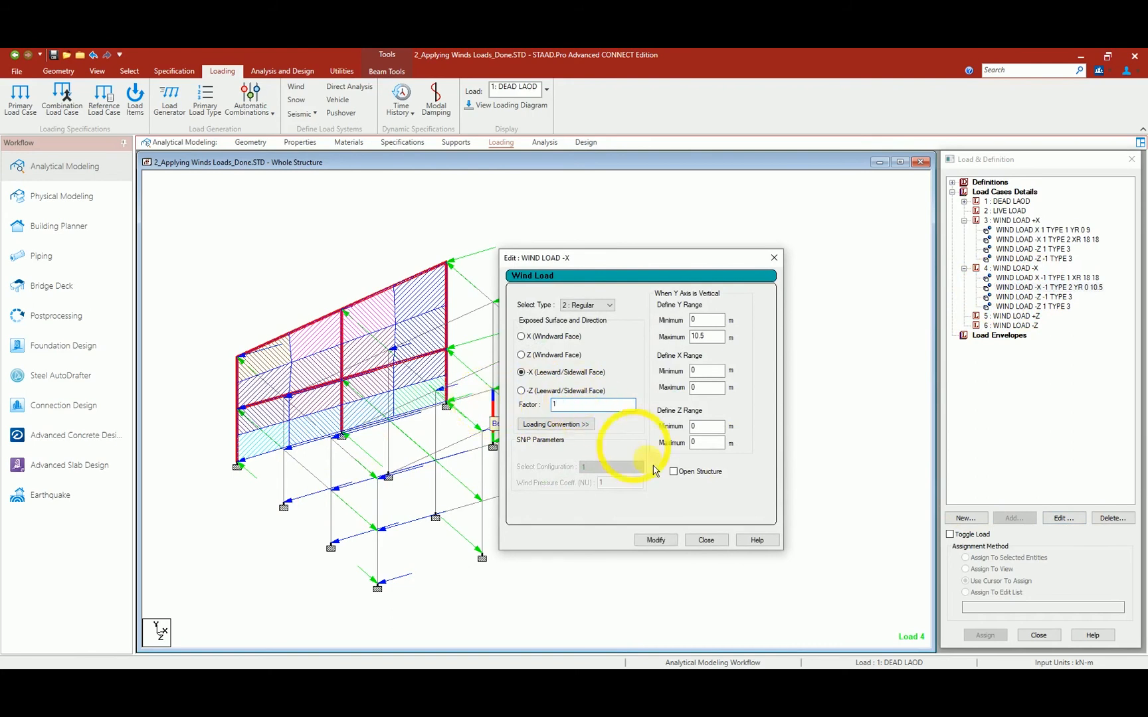
pyautogui.click(671, 543)
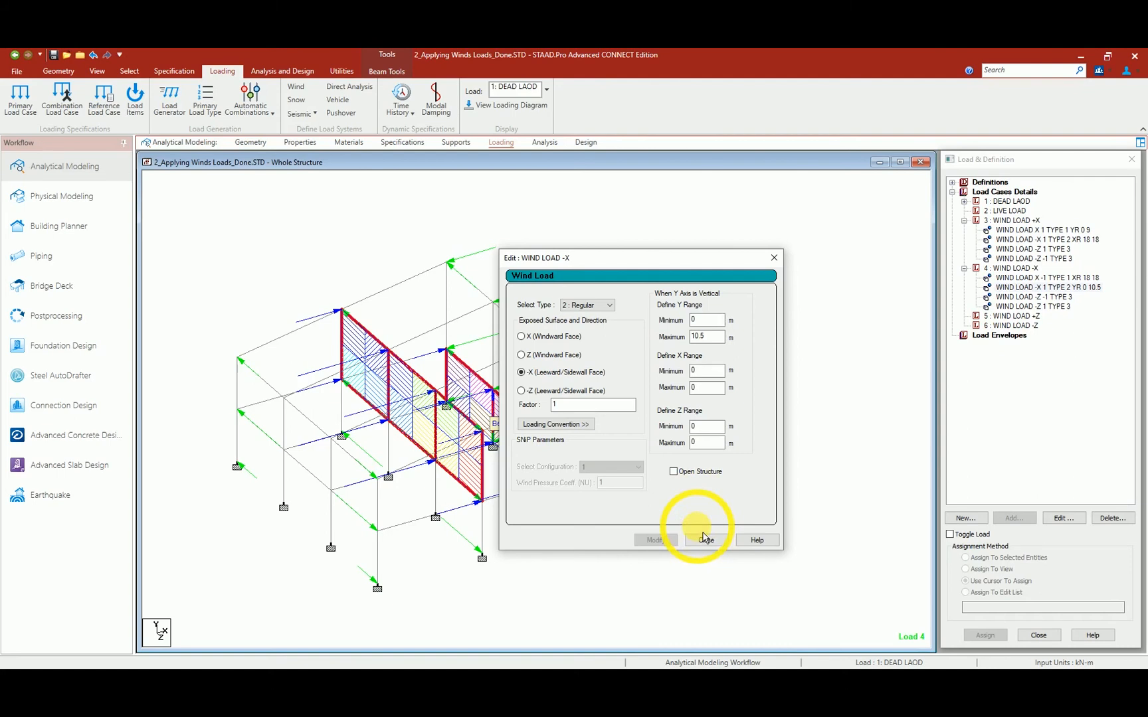
pyautogui.click(703, 540)
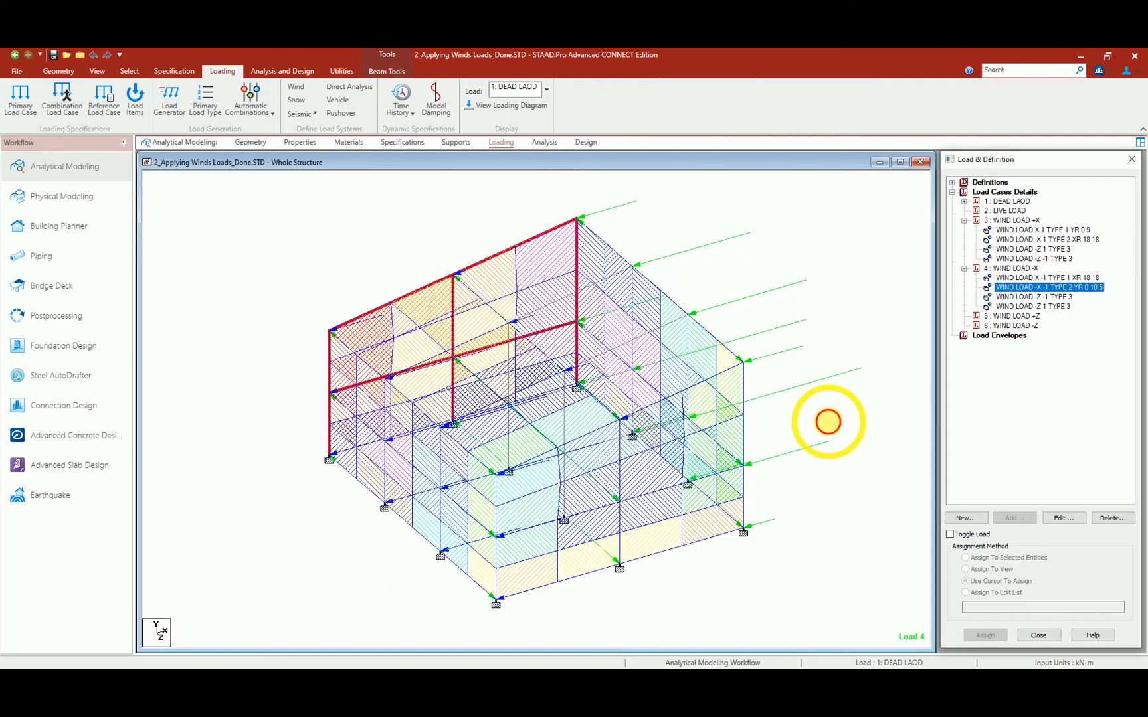
# Step: Set the maximum of the Y range to 9 m for the type 2 leeward load of load case 4
pyautogui.click(1063, 518)
pyautogui.doubleClick(706, 336)
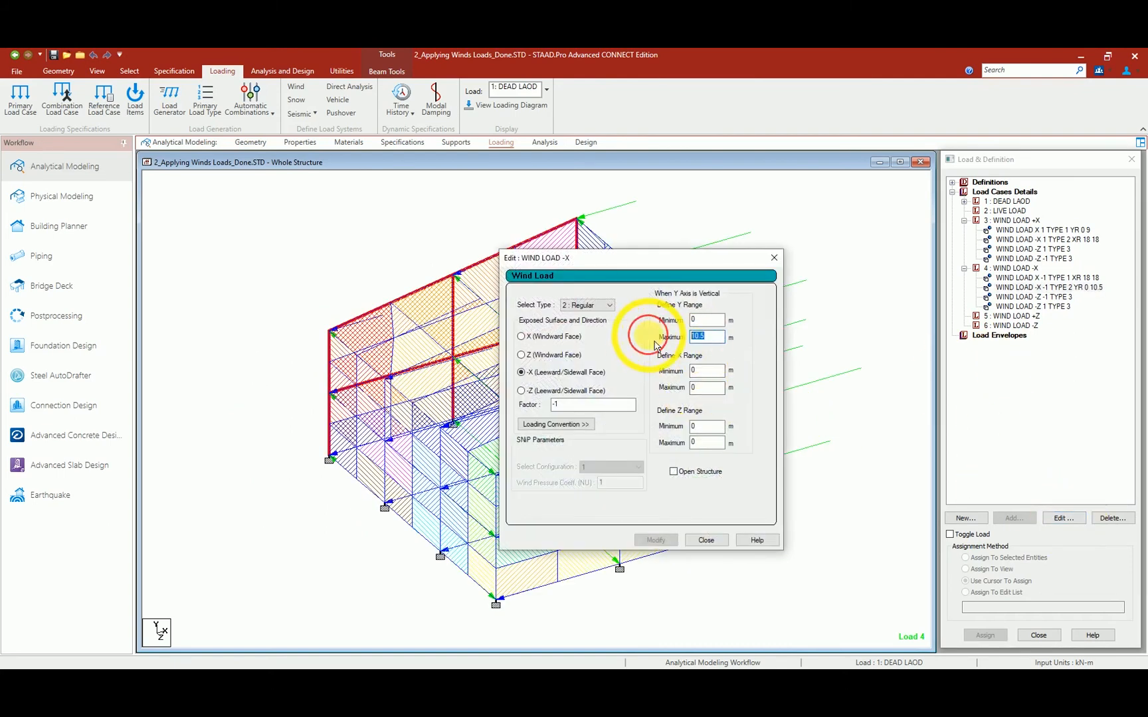
pyautogui.write('9')
pyautogui.click(655, 540)
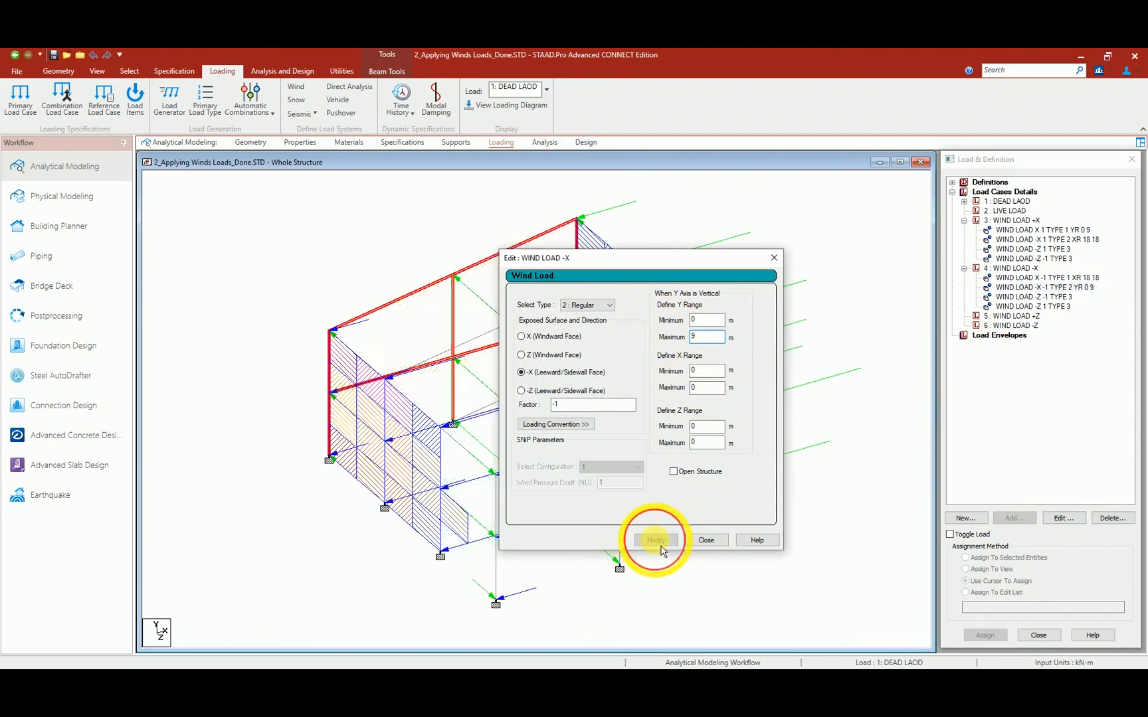
pyautogui.click(706, 541)
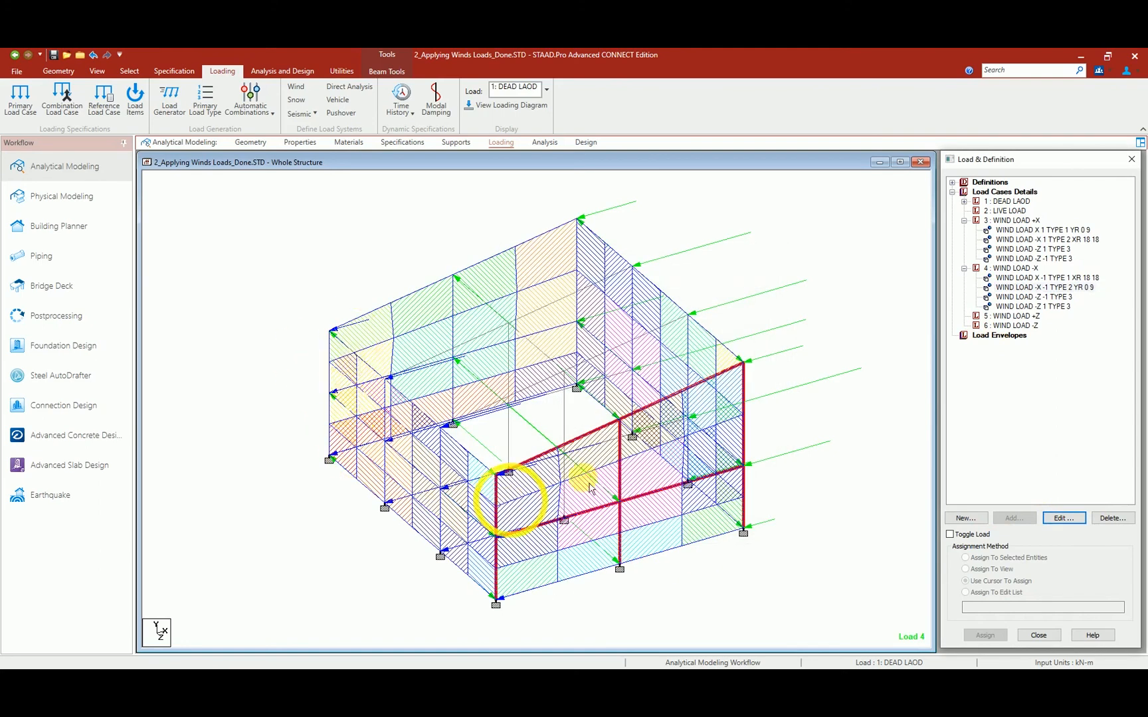
# Step: Check the direction of both type 3 sidewall loads of load case 4 on the frame
pyautogui.click(1031, 297)
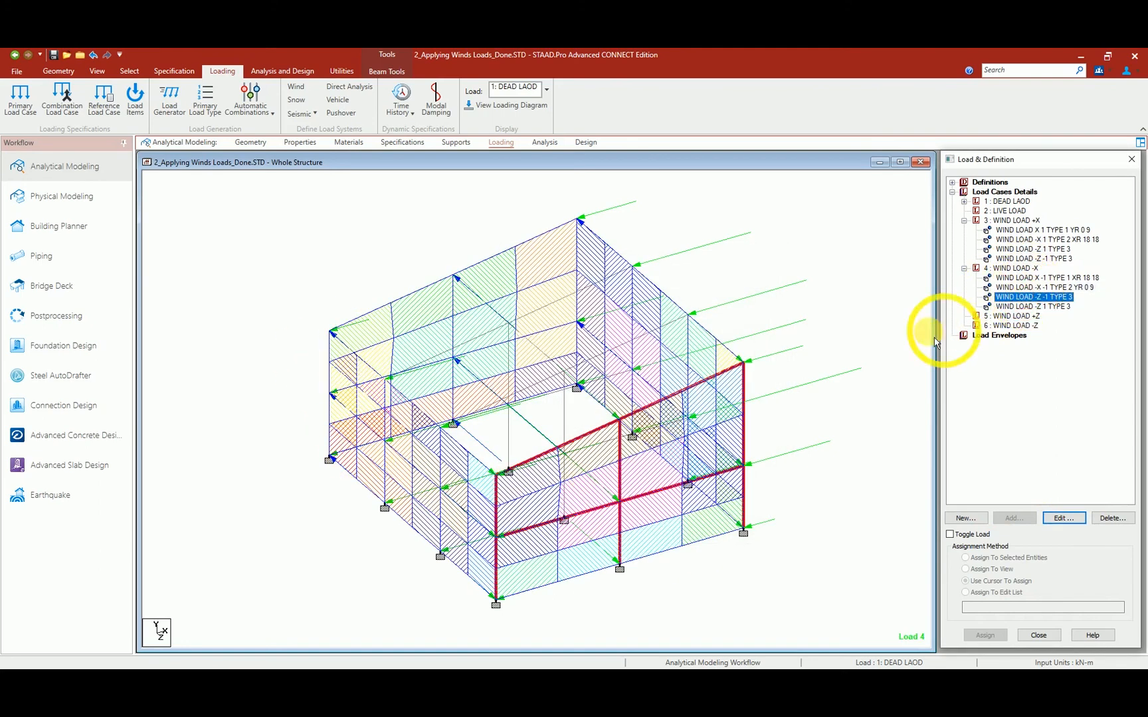
pyautogui.click(1023, 307)
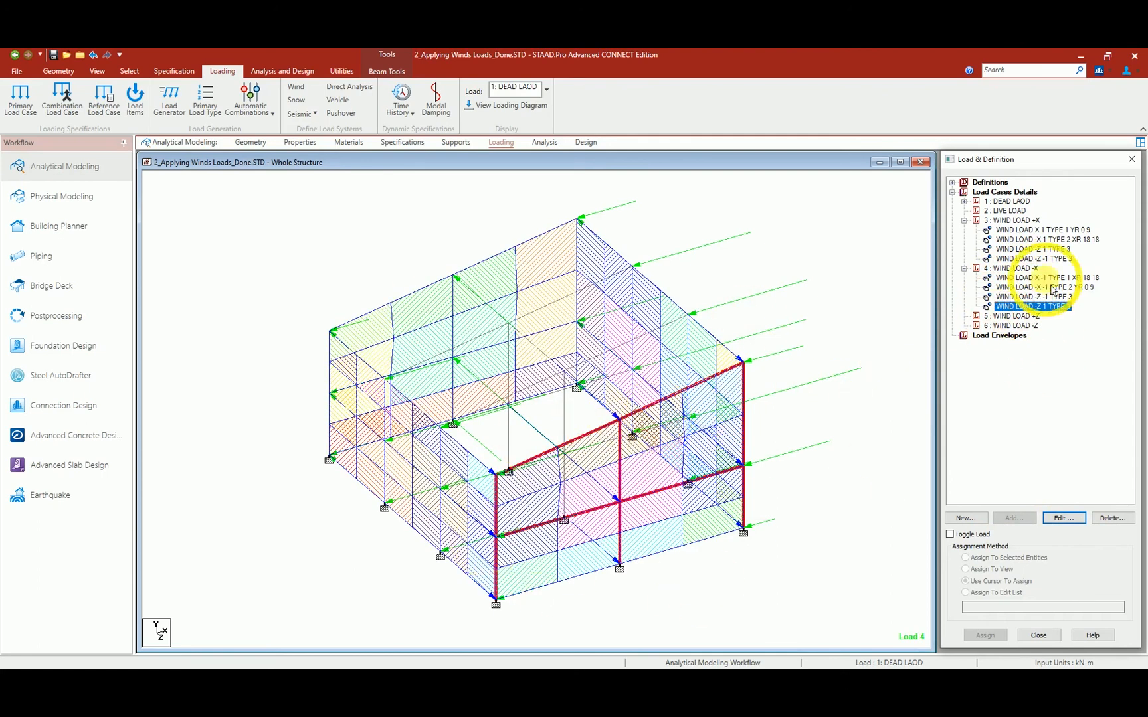
pyautogui.click(838, 461)
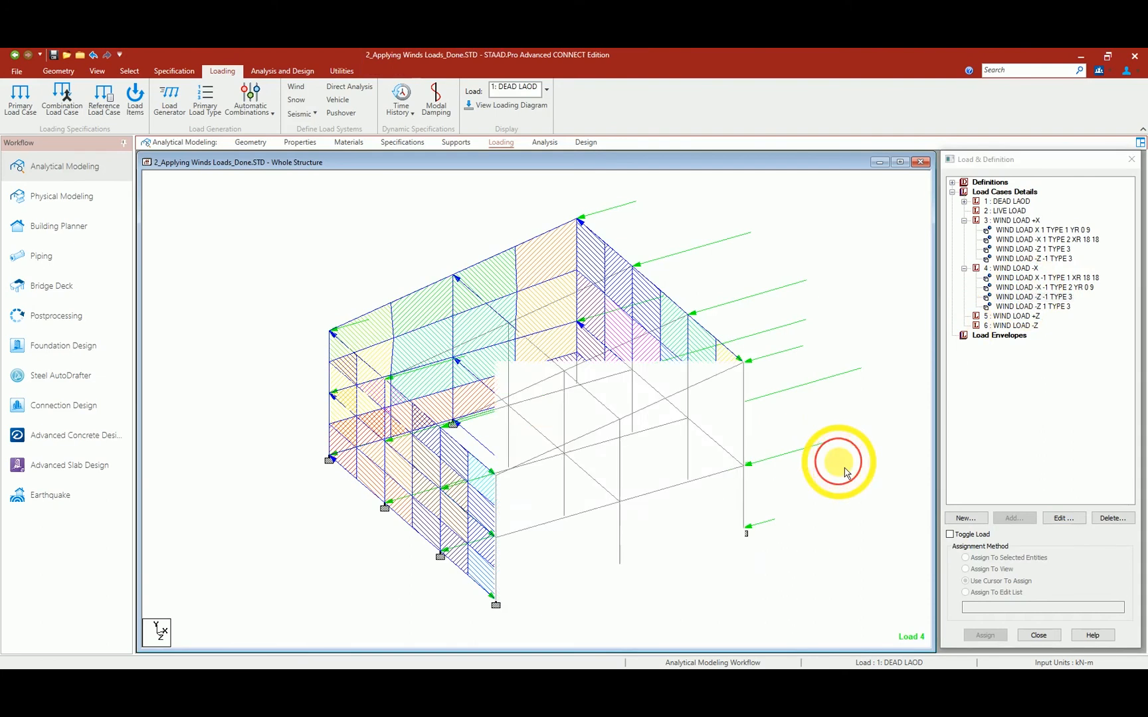
pyautogui.click(1034, 307)
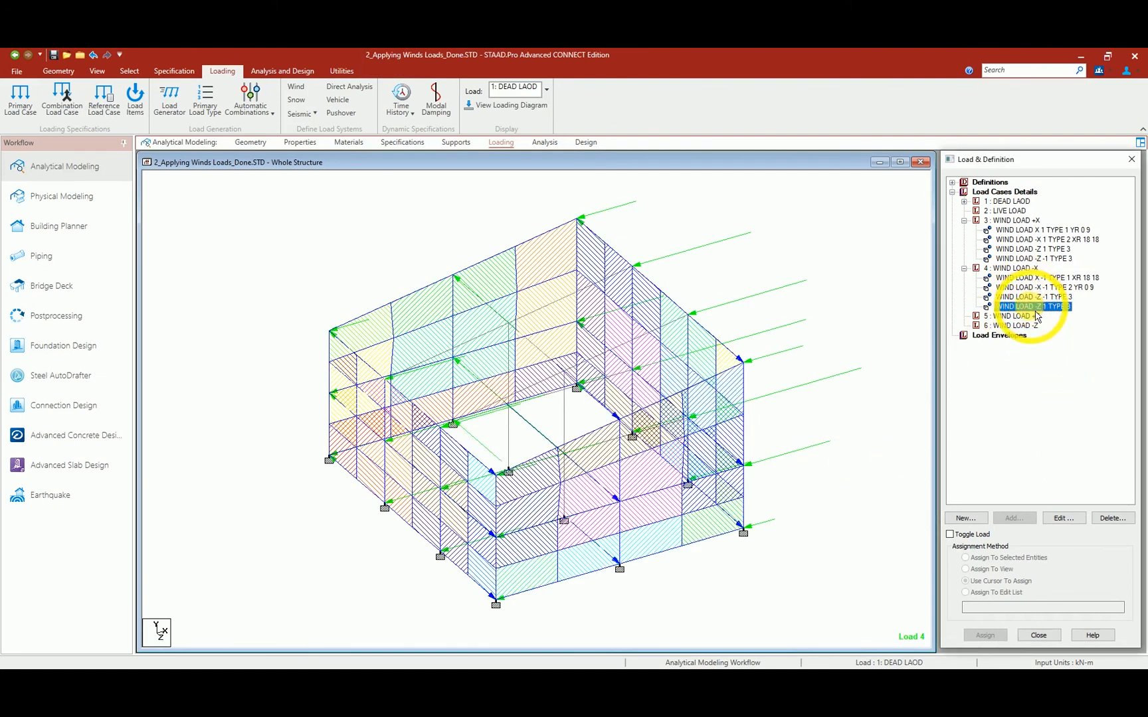
pyautogui.click(847, 495)
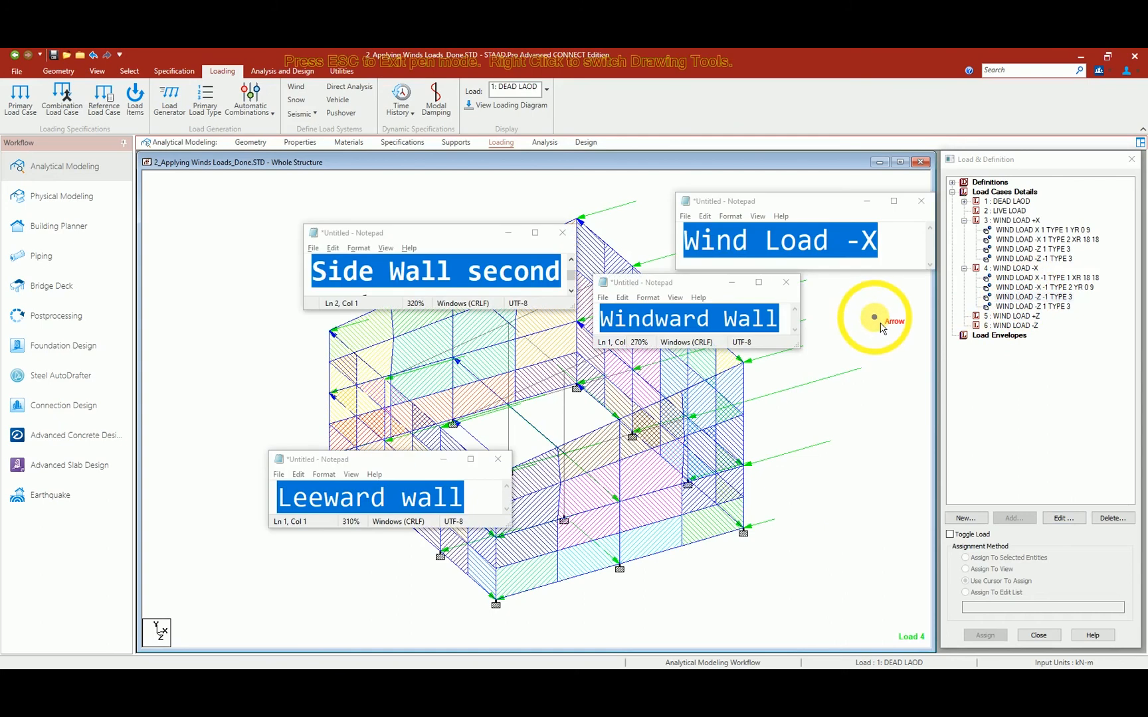
# Step: Annotate the -X wind direction with an arrow and box the leeward wall, the windward wall and the type 1 load entry, then leave pen mode
pyautogui.moveTo(874, 316); pyautogui.dragTo(767, 368)
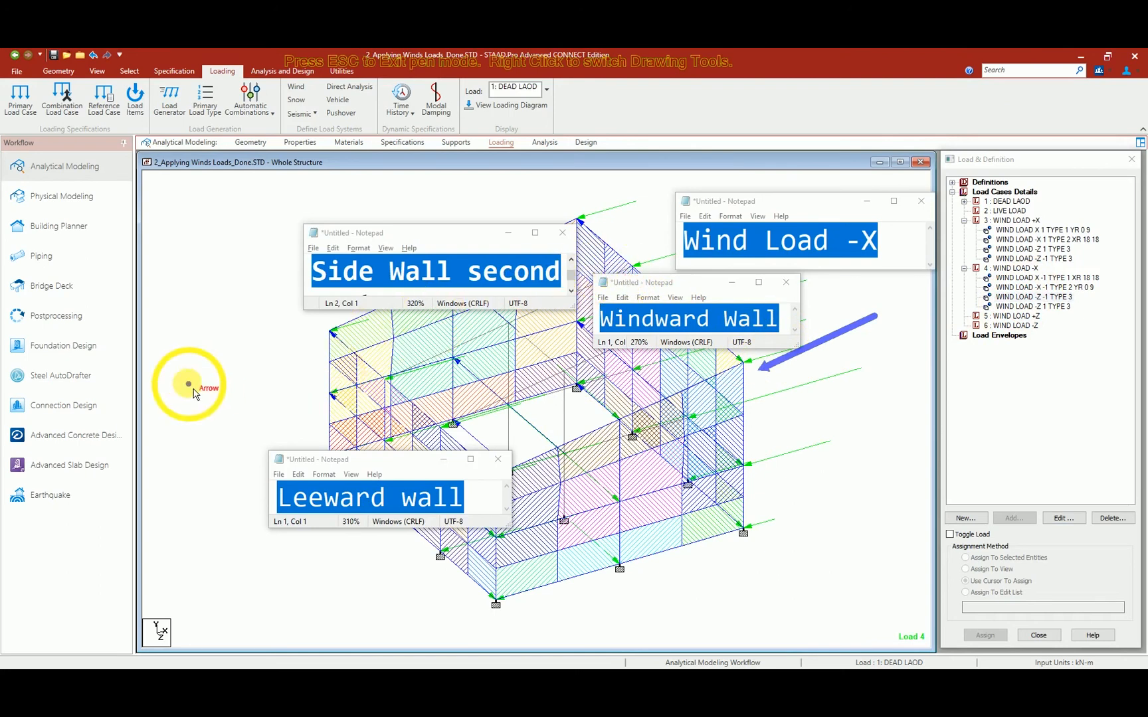
pyautogui.rightClick(229, 396)
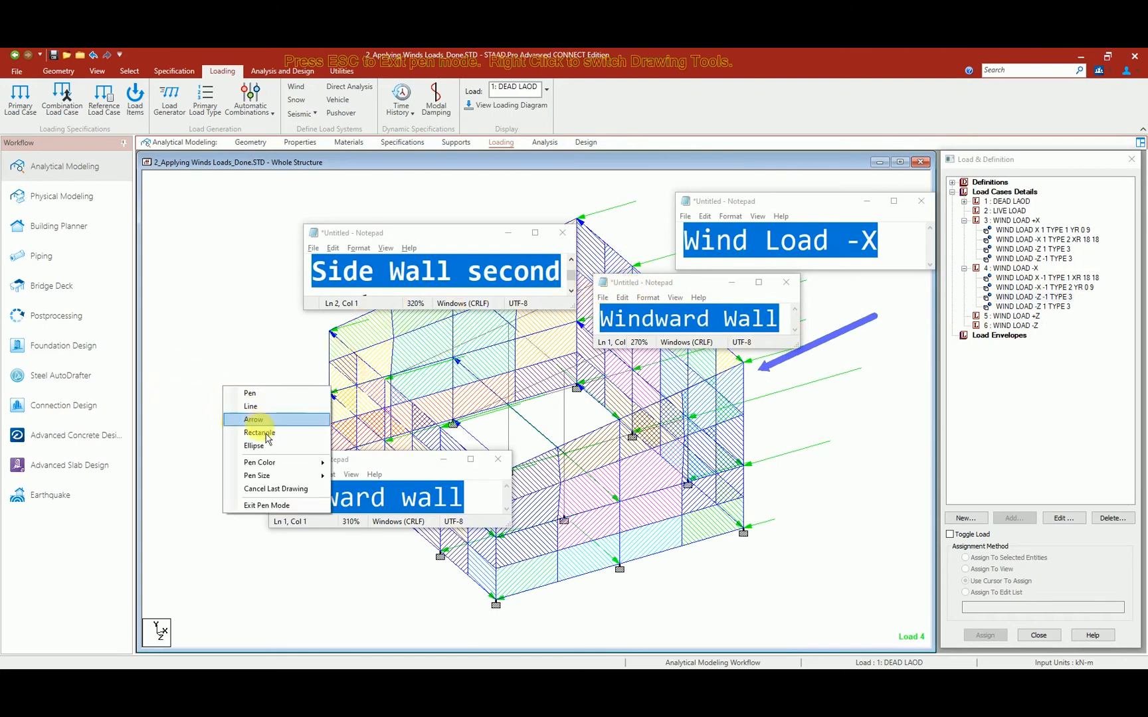
pyautogui.click(264, 433)
pyautogui.moveTo(261, 321); pyautogui.dragTo(519, 611)
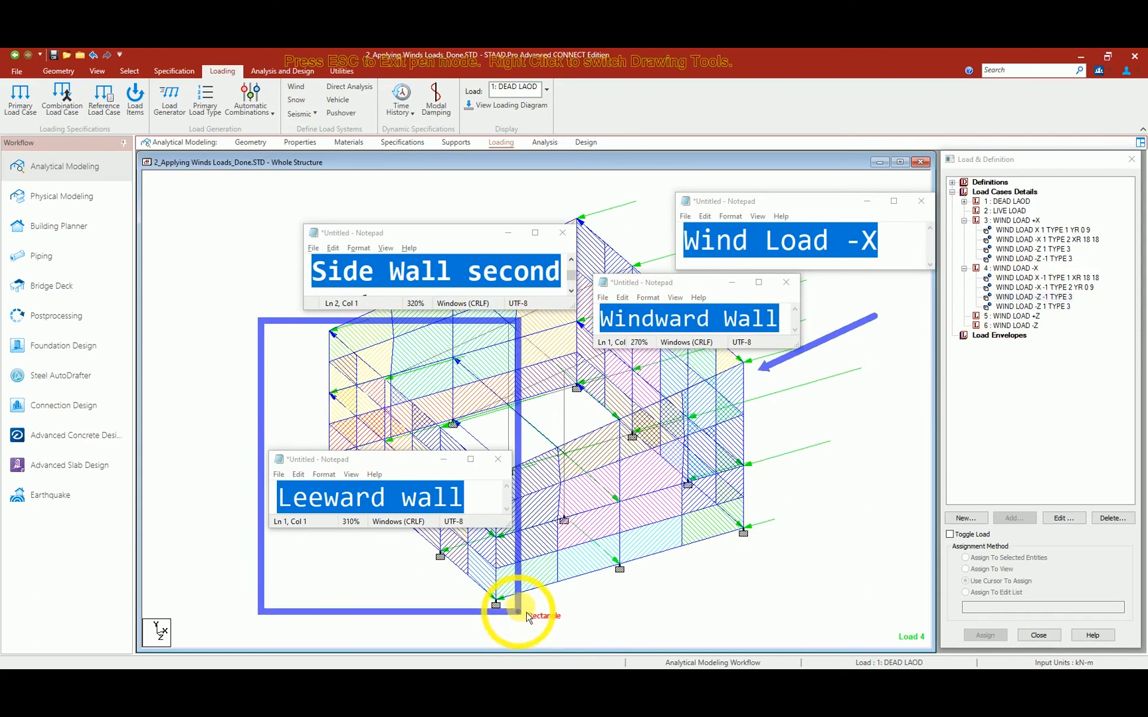
pyautogui.moveTo(573, 203)
pyautogui.mouseDown()
pyautogui.moveTo(726, 435)
pyautogui.moveTo(769, 538)
pyautogui.moveTo(785, 541)
pyautogui.mouseUp()
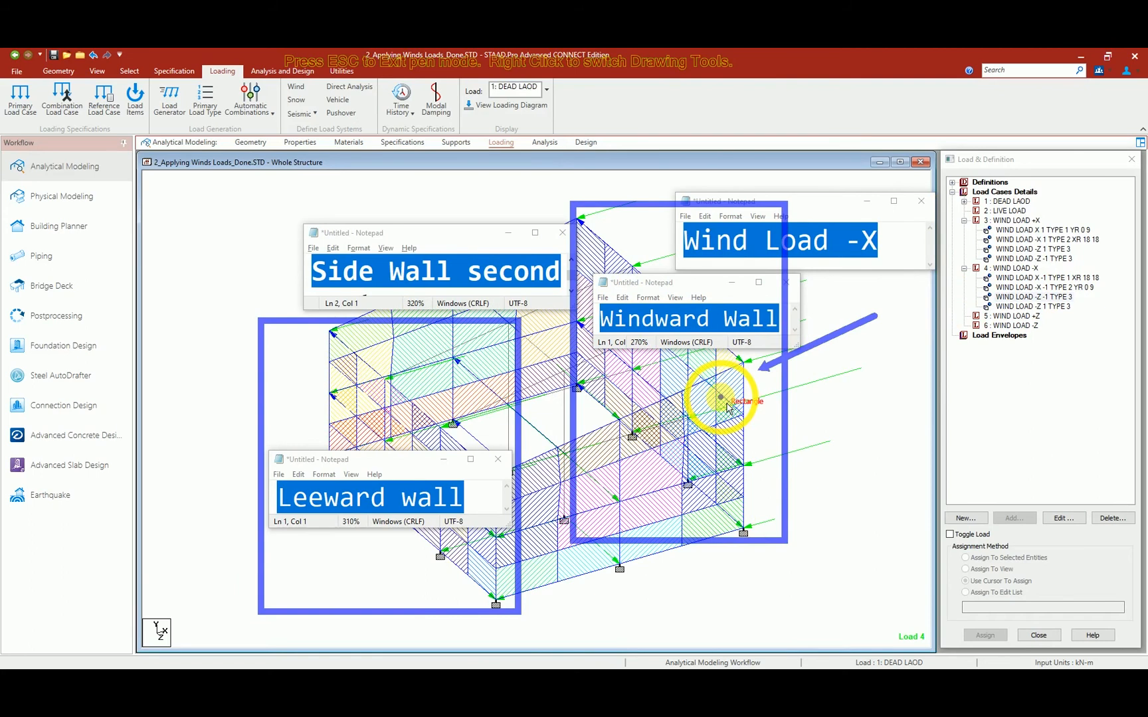
pyautogui.moveTo(956, 266); pyautogui.dragTo(1121, 286)
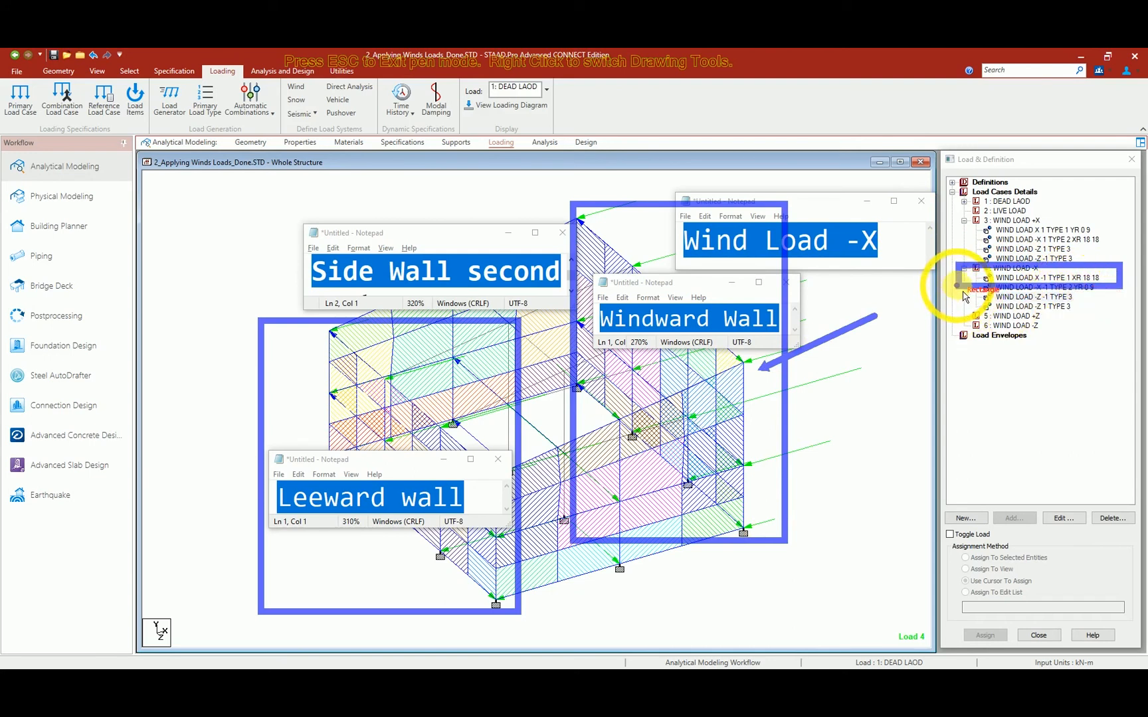
pyautogui.press('Escape')
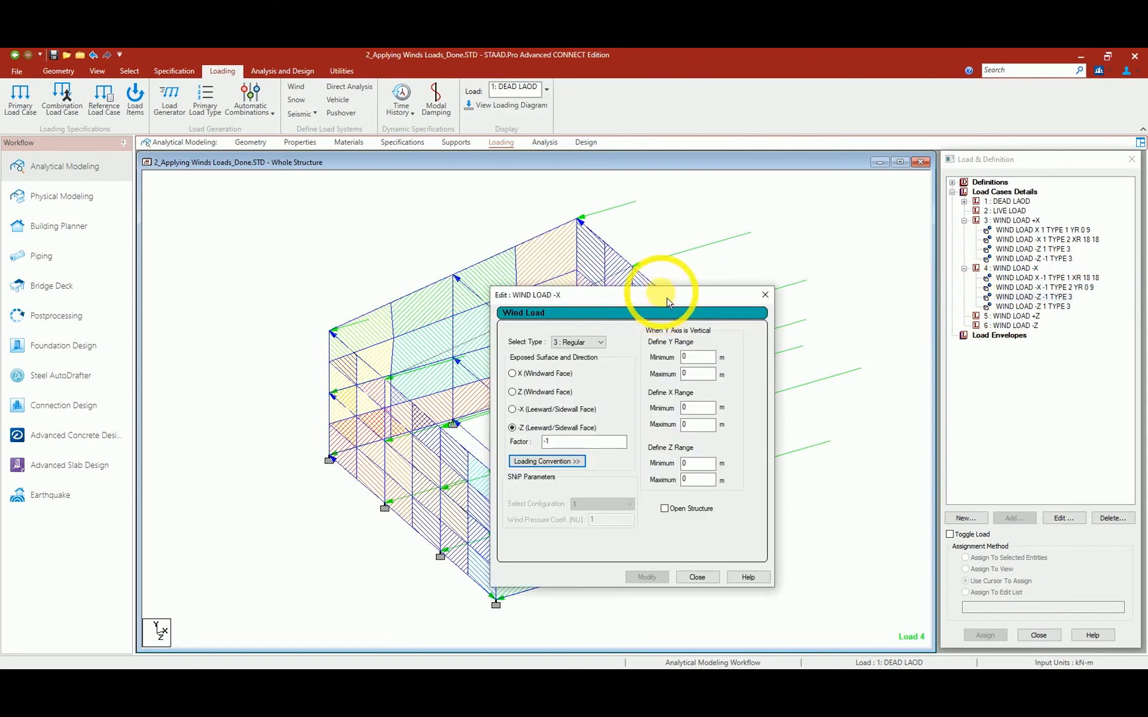
# Step: Review the loading convention diagrams for the factor -1, type 3 load on the -Z face, leaving the load settings as they are
pyautogui.moveTo(643, 248); pyautogui.dragTo(442, 161)
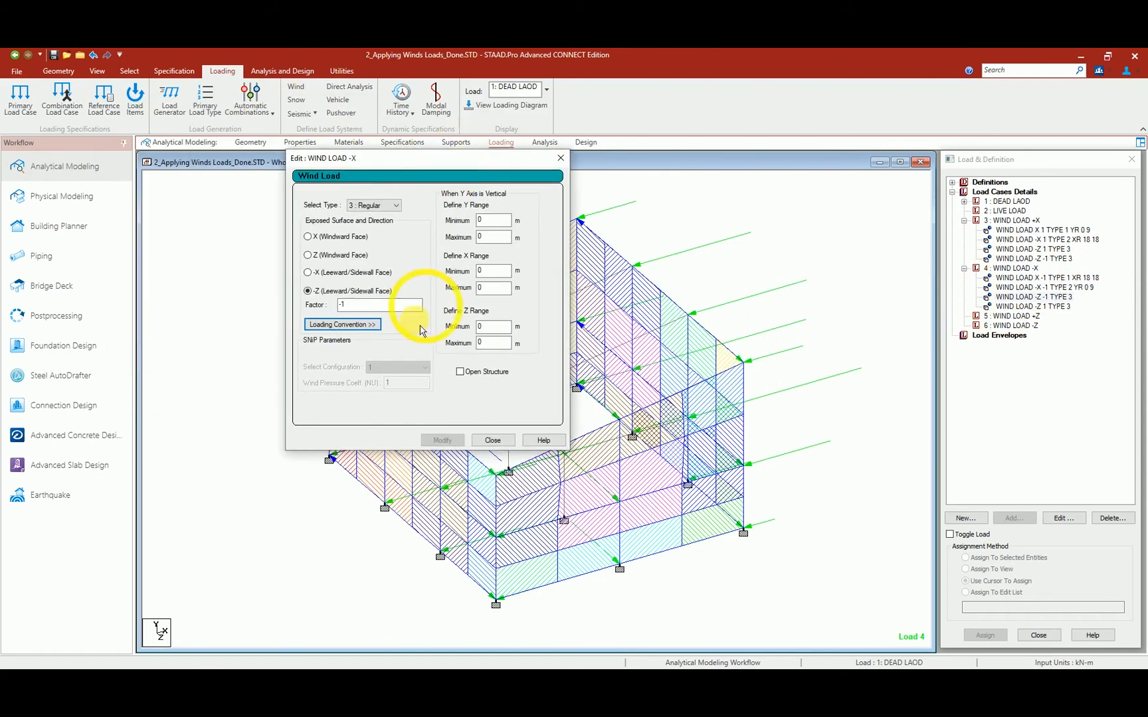
pyautogui.click(345, 326)
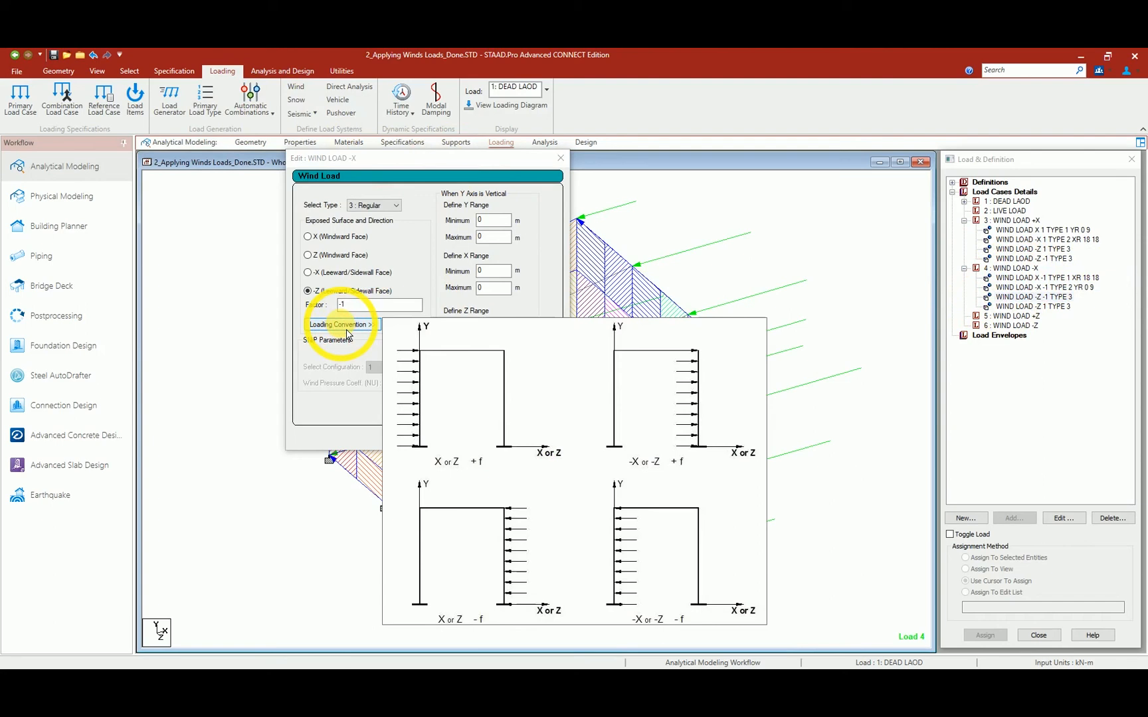
pyautogui.click(501, 169)
pyautogui.moveTo(442, 171); pyautogui.dragTo(680, 279)
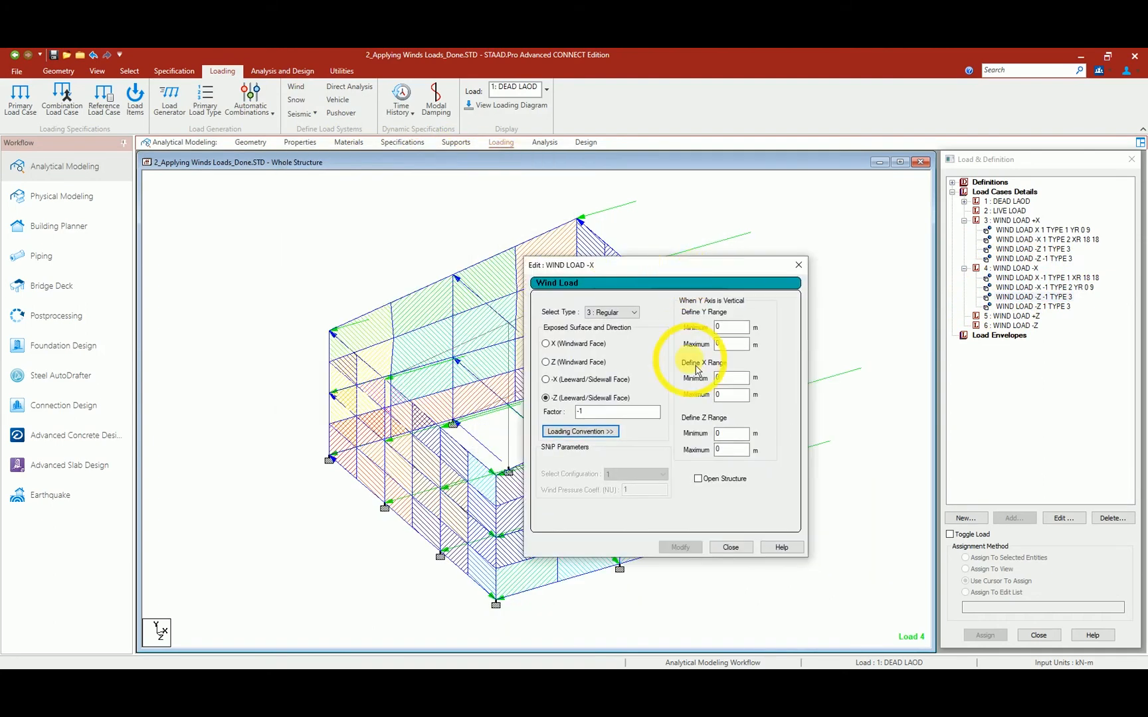
pyautogui.click(734, 551)
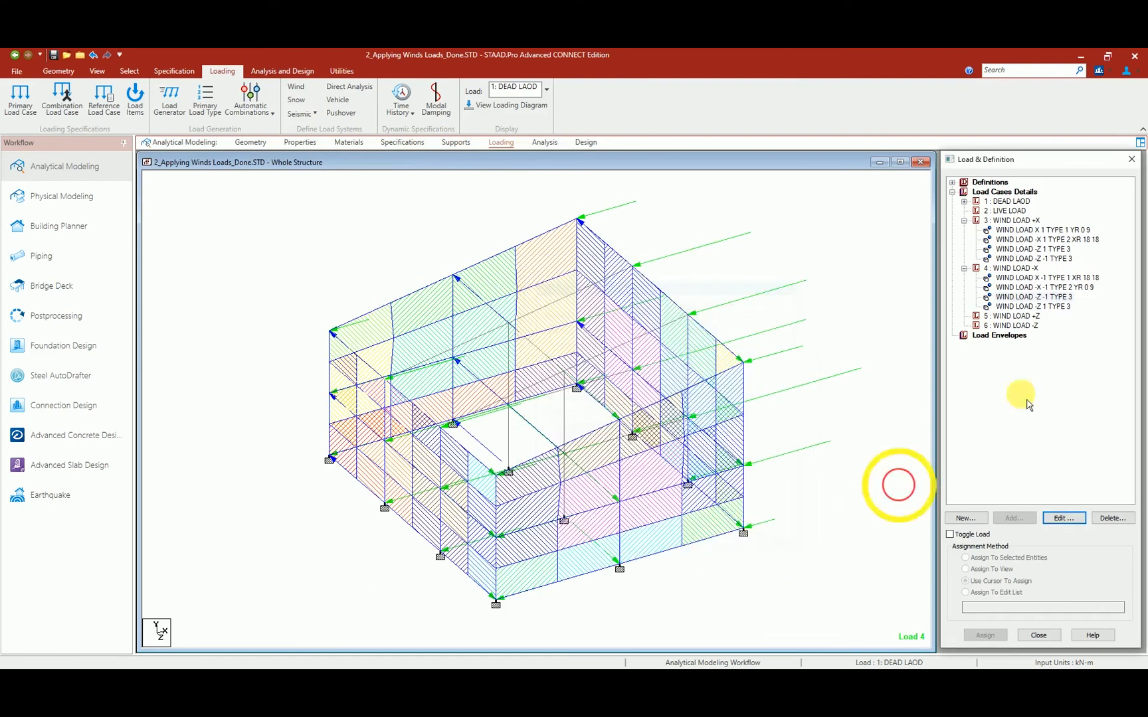
# Step: Add a type 4 windward wind load on the Z face with factor 1 to load case 5, WIND LOAD +Z
pyautogui.click(1010, 318)
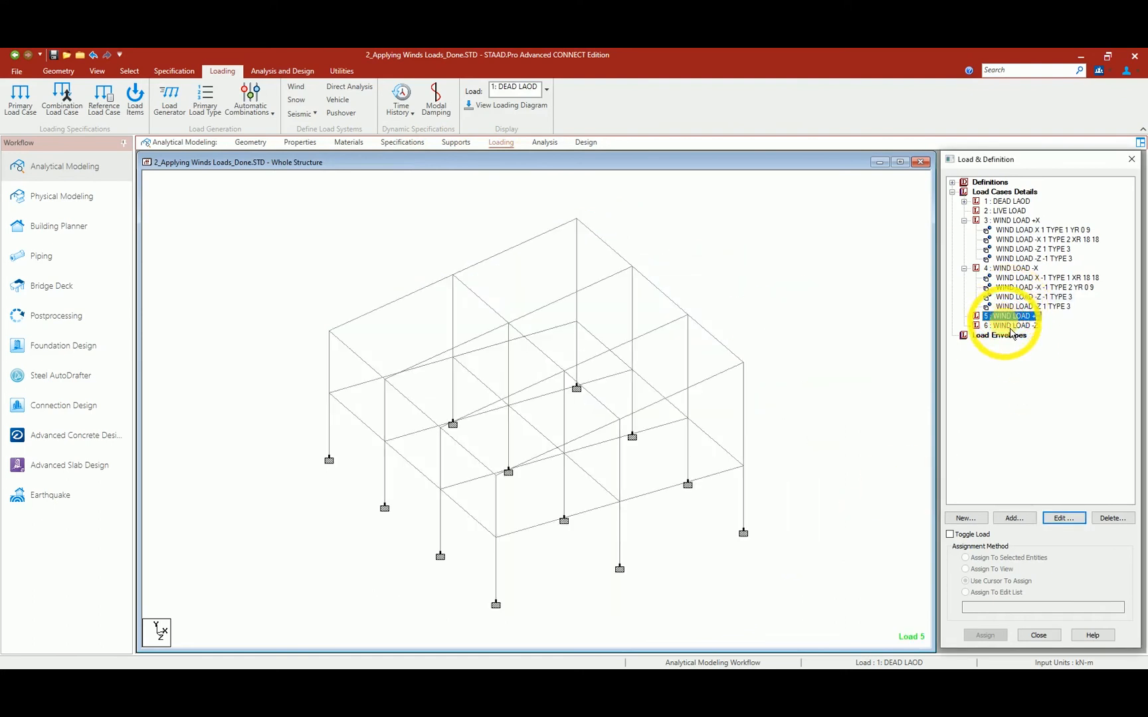
pyautogui.click(1014, 518)
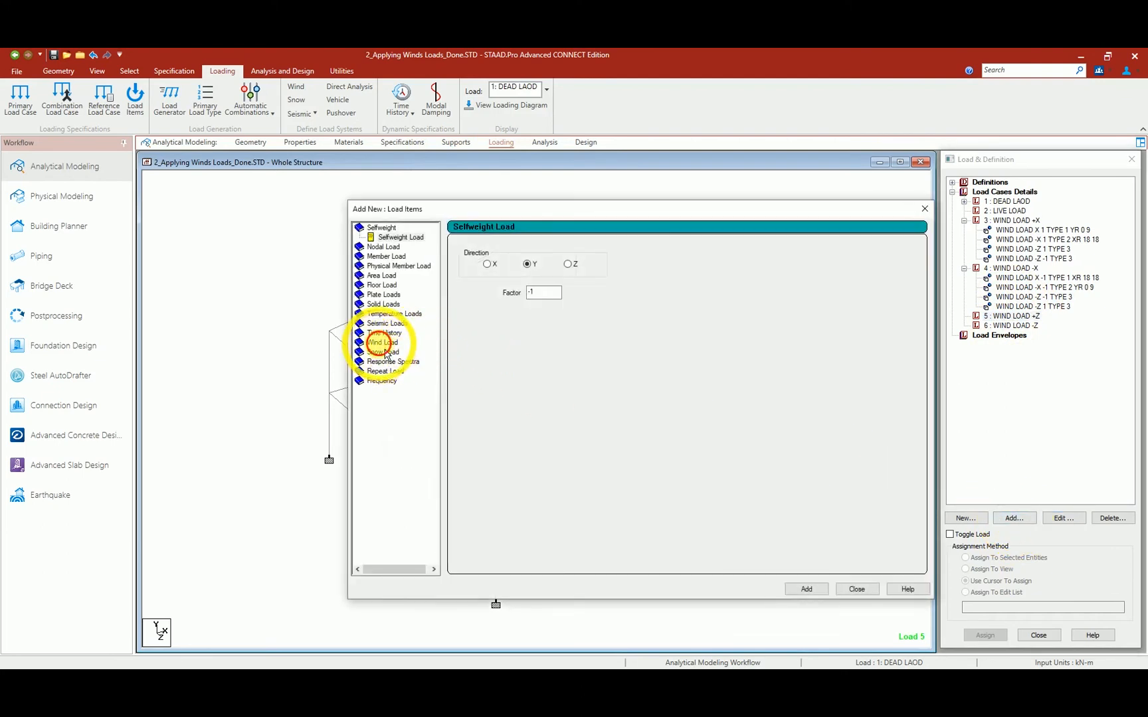
pyautogui.click(381, 343)
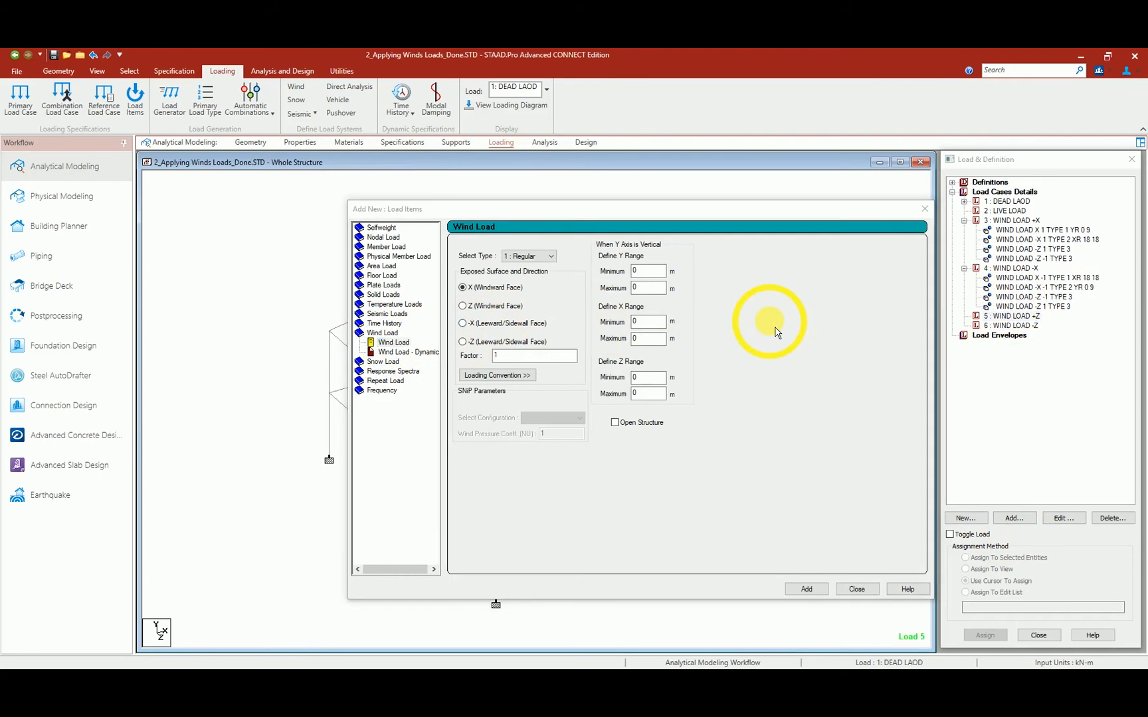
pyautogui.click(551, 257)
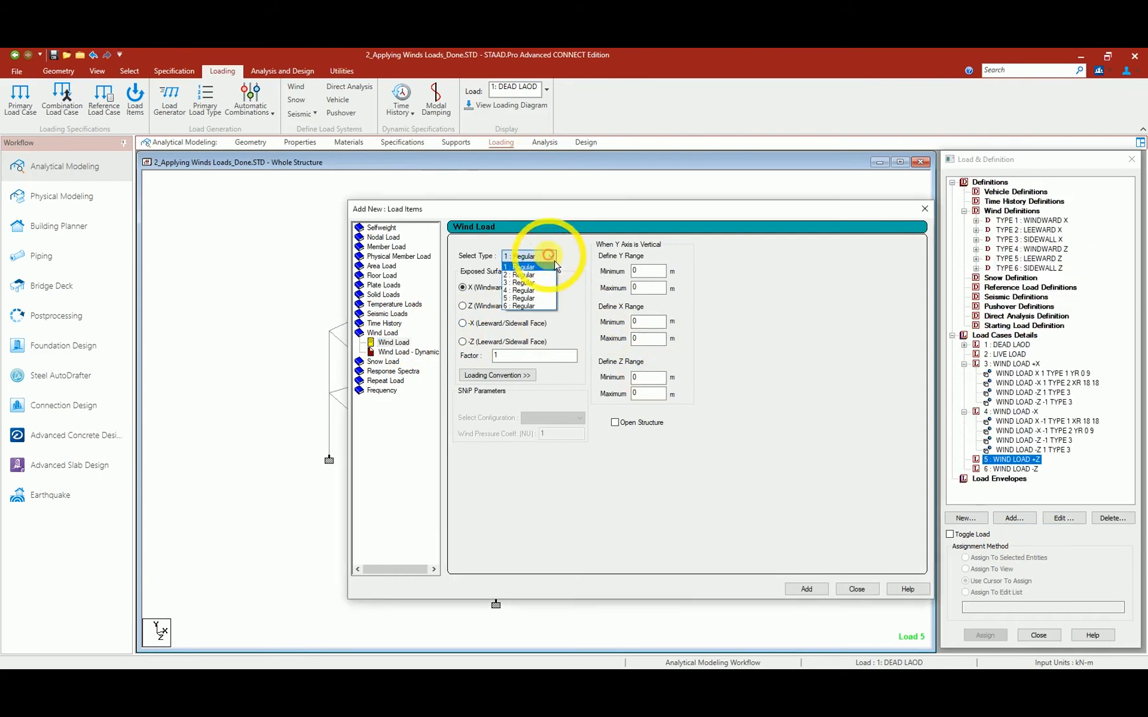
pyautogui.click(536, 296)
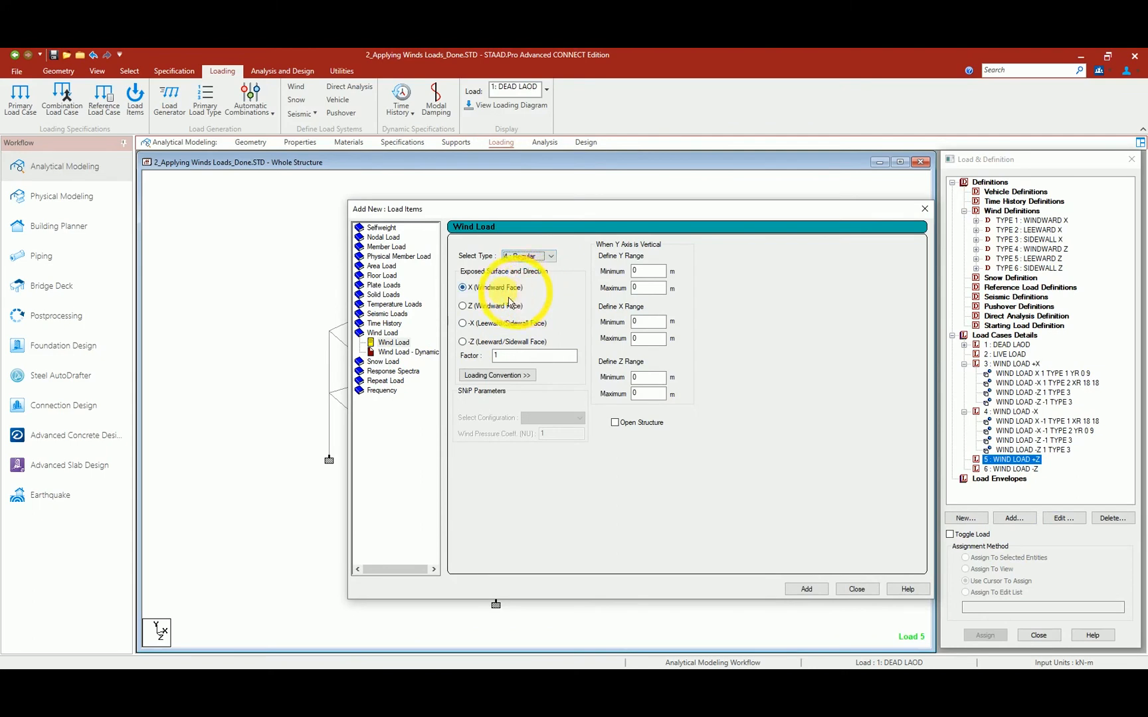
pyautogui.click(465, 308)
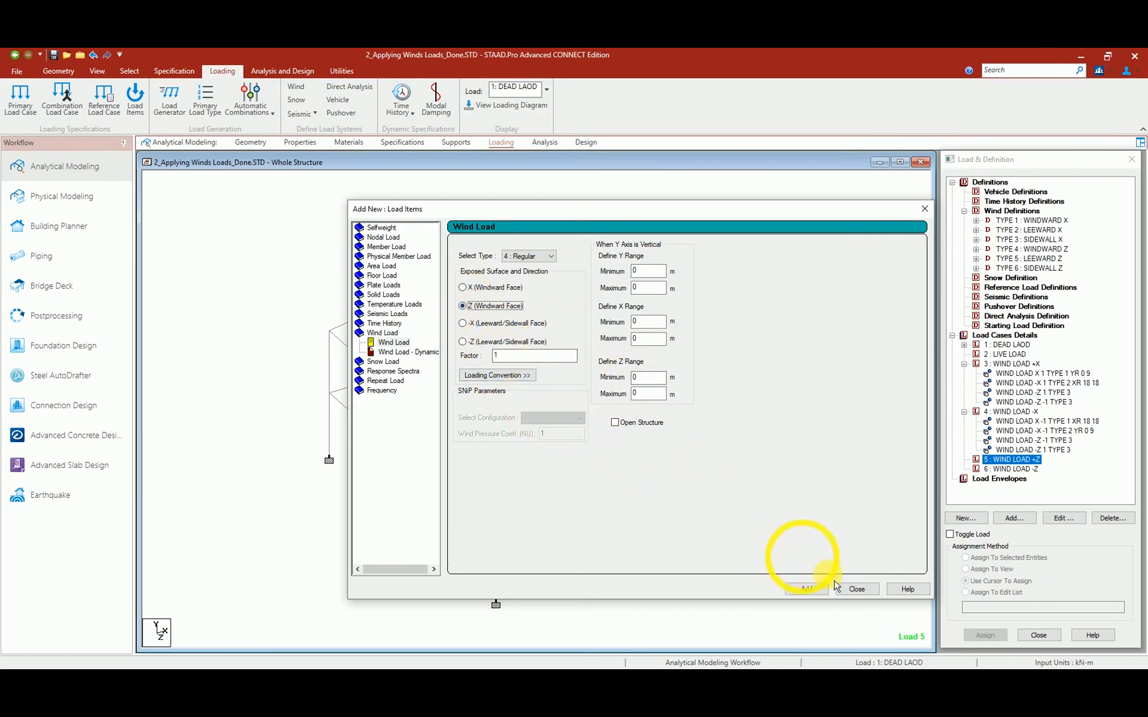
pyautogui.click(806, 590)
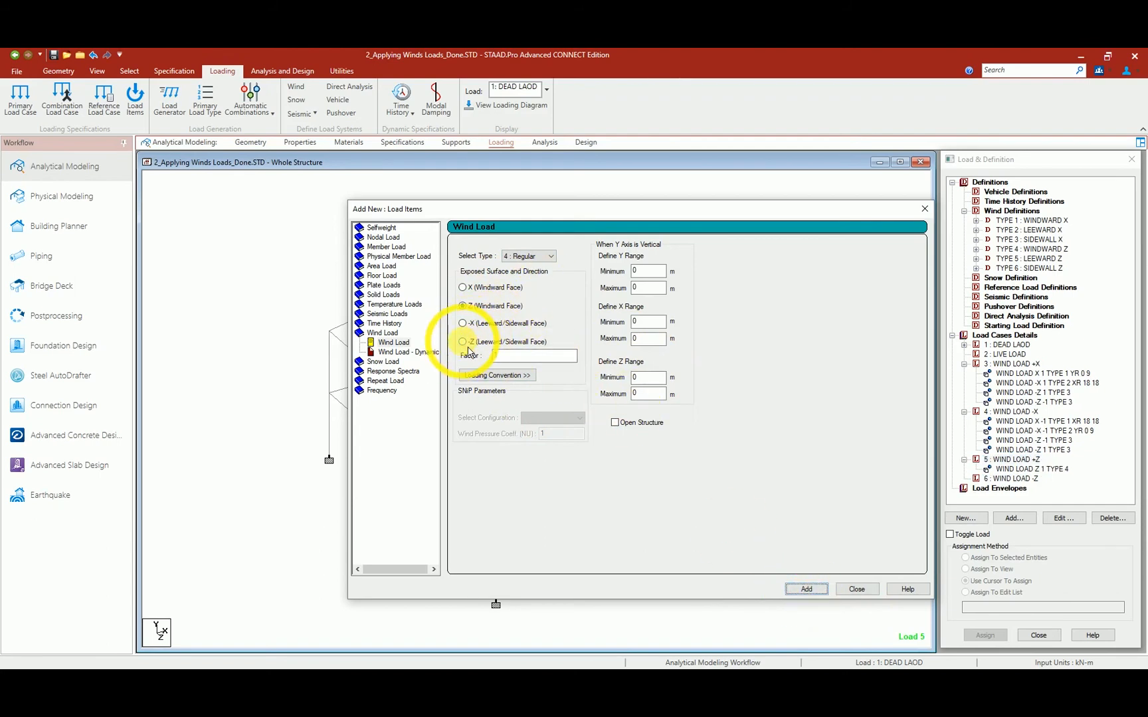
# Step: Add a type 5 leeward wind load on the -Z face with factor 1 to load case 5
pyautogui.click(542, 256)
pyautogui.click(521, 299)
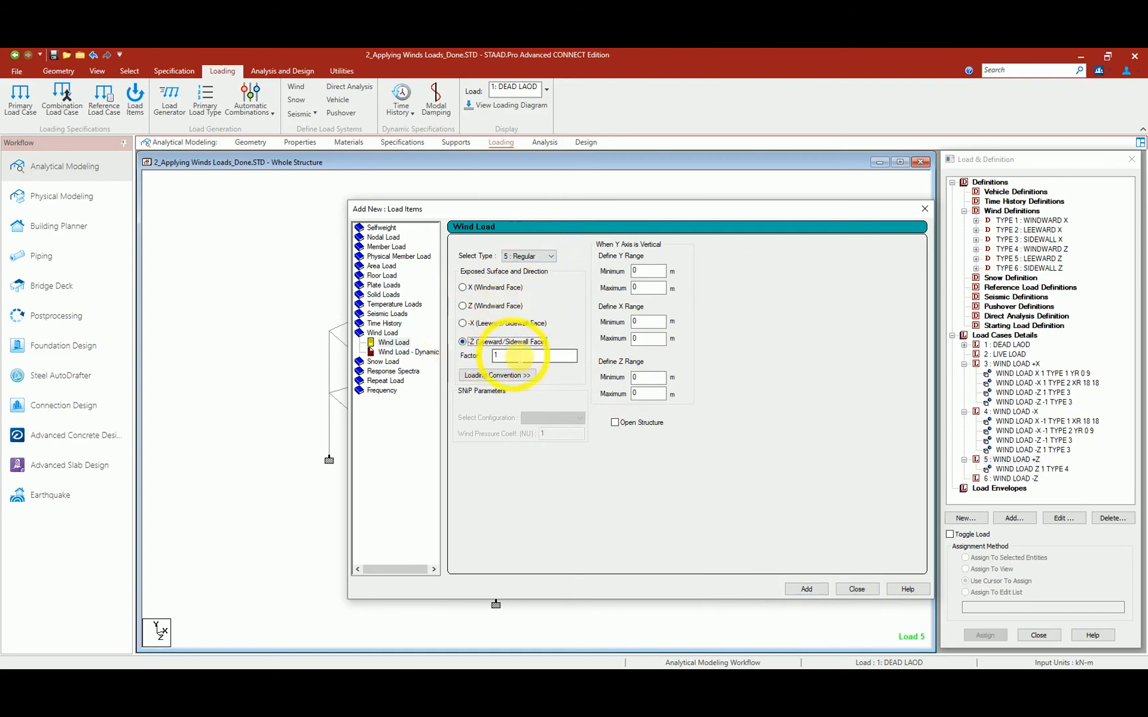
pyautogui.click(811, 590)
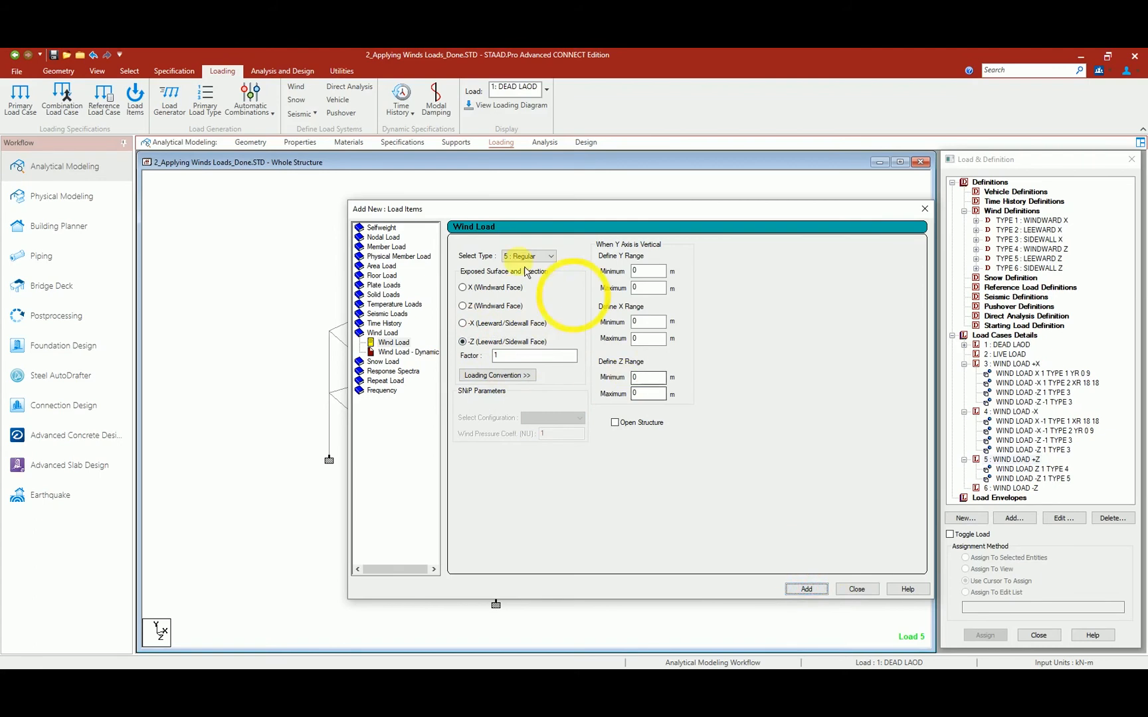
# Step: Add a type 6 sidewall load on the -X face to load case 5 with factor 1 and an X range of 18 to 18 m
pyautogui.click(541, 256)
pyautogui.click(528, 306)
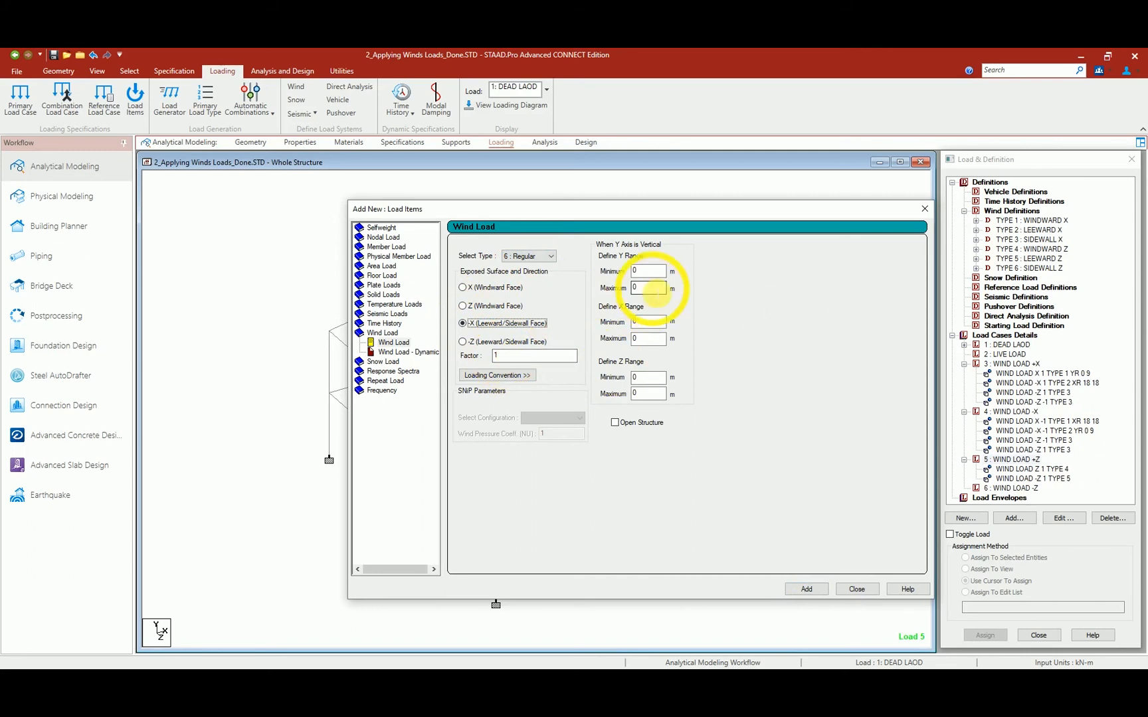
pyautogui.doubleClick(634, 321)
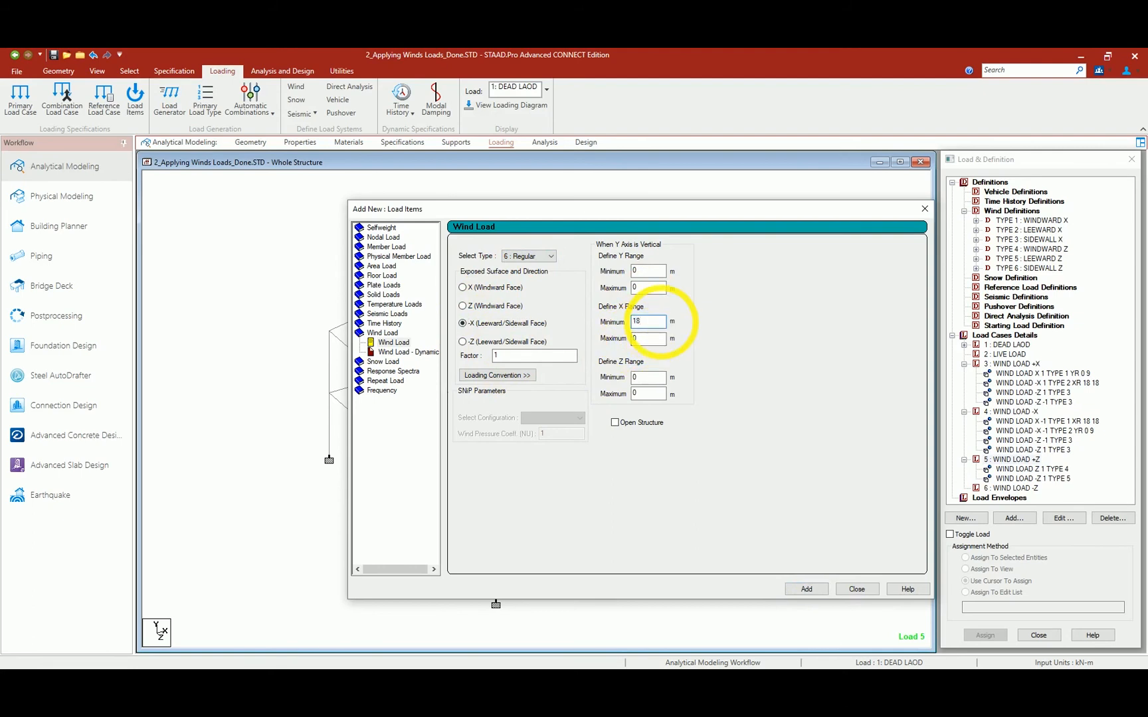
pyautogui.press('Tab')
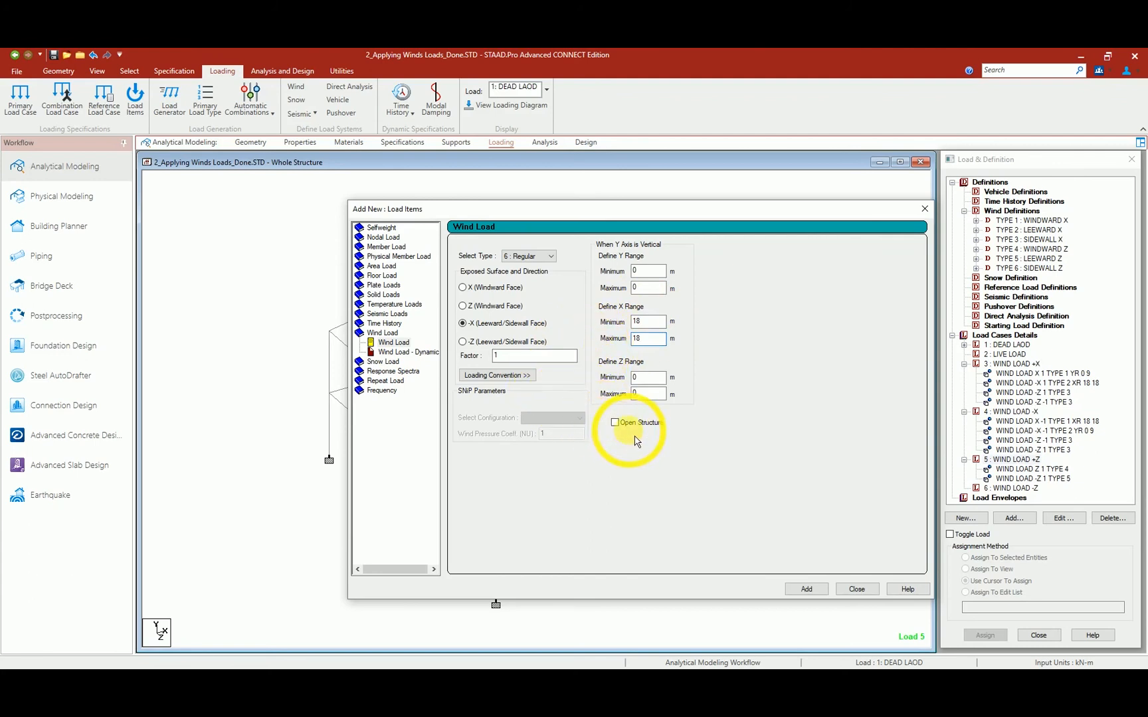
pyautogui.click(821, 595)
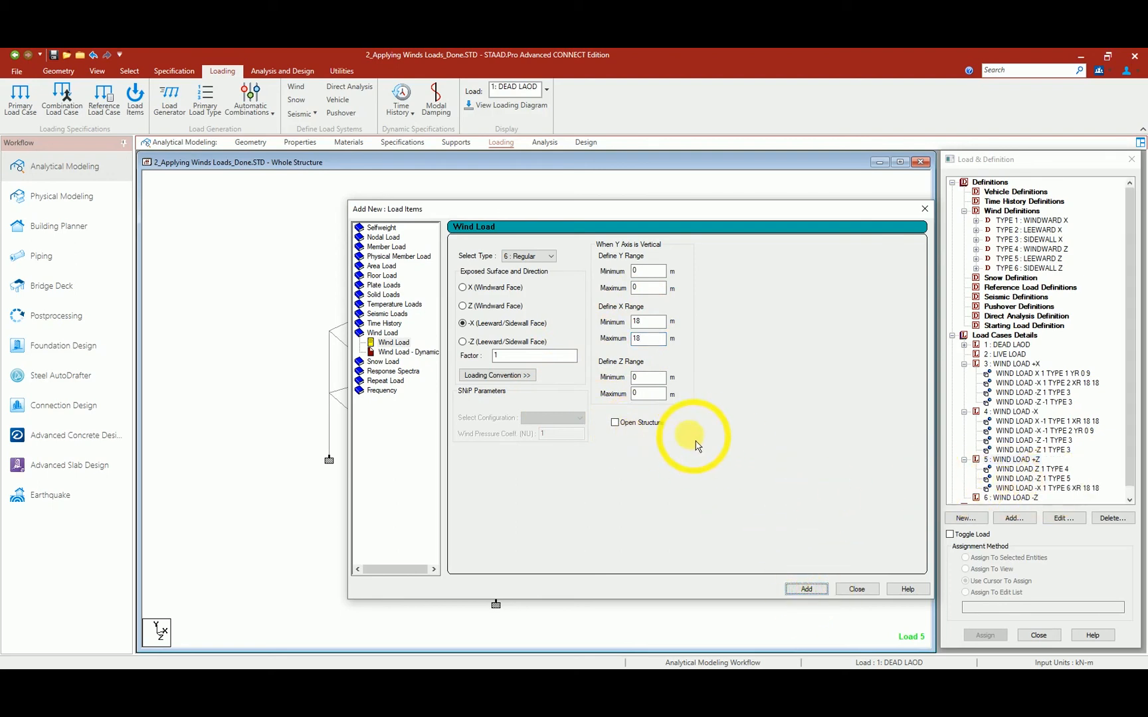
# Step: Add a second type 6 load on the -X face to load case 5 with factor -1, Y range 0 to 9 m and X range 0
pyautogui.click(454, 364)
pyautogui.write('-1')
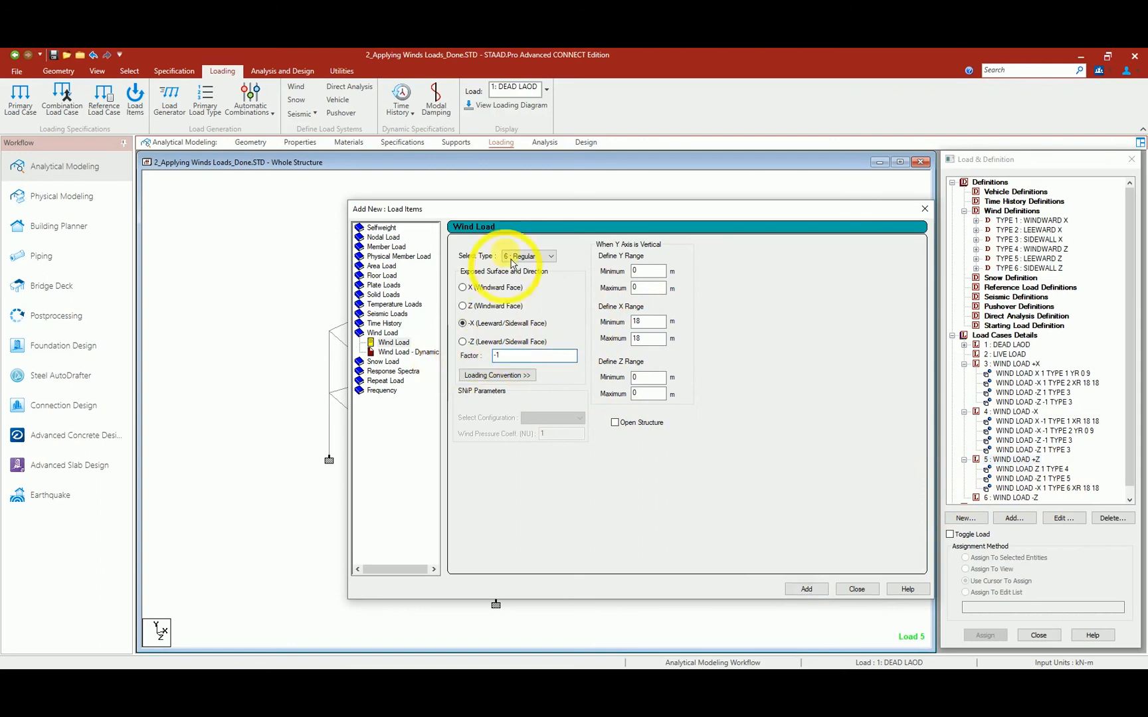
pyautogui.click(647, 288)
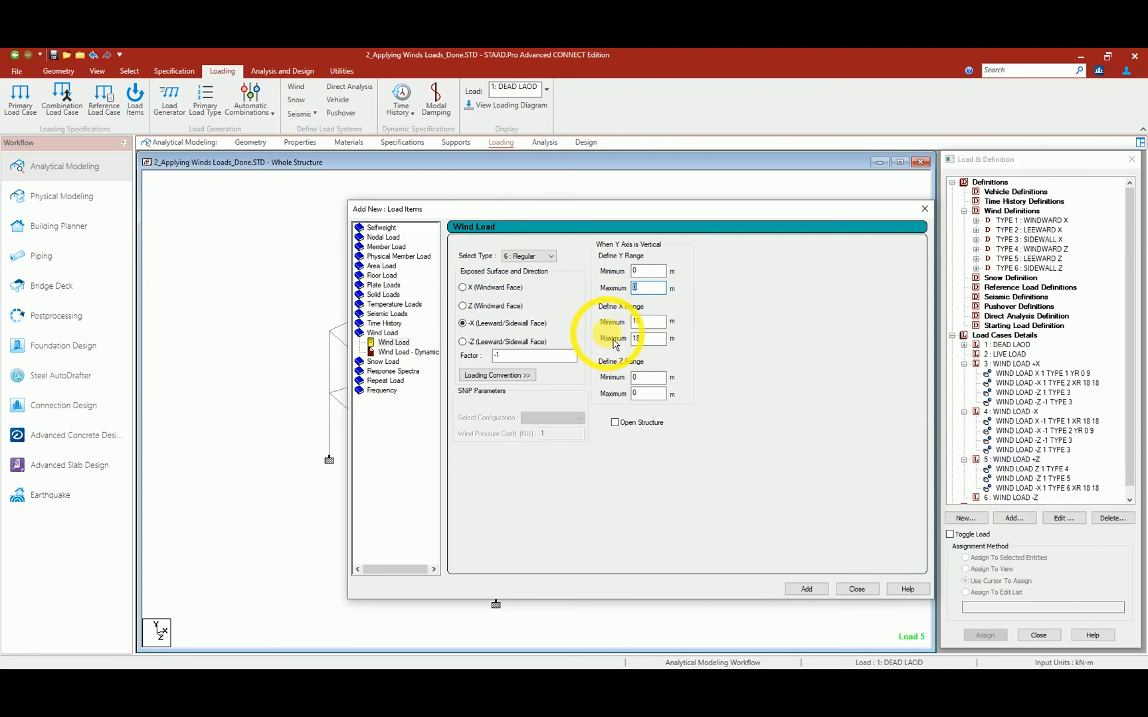
pyautogui.moveTo(647, 323); pyautogui.dragTo(571, 327)
pyautogui.write('0')
pyautogui.moveTo(648, 339); pyautogui.dragTo(618, 346)
pyautogui.write('0')
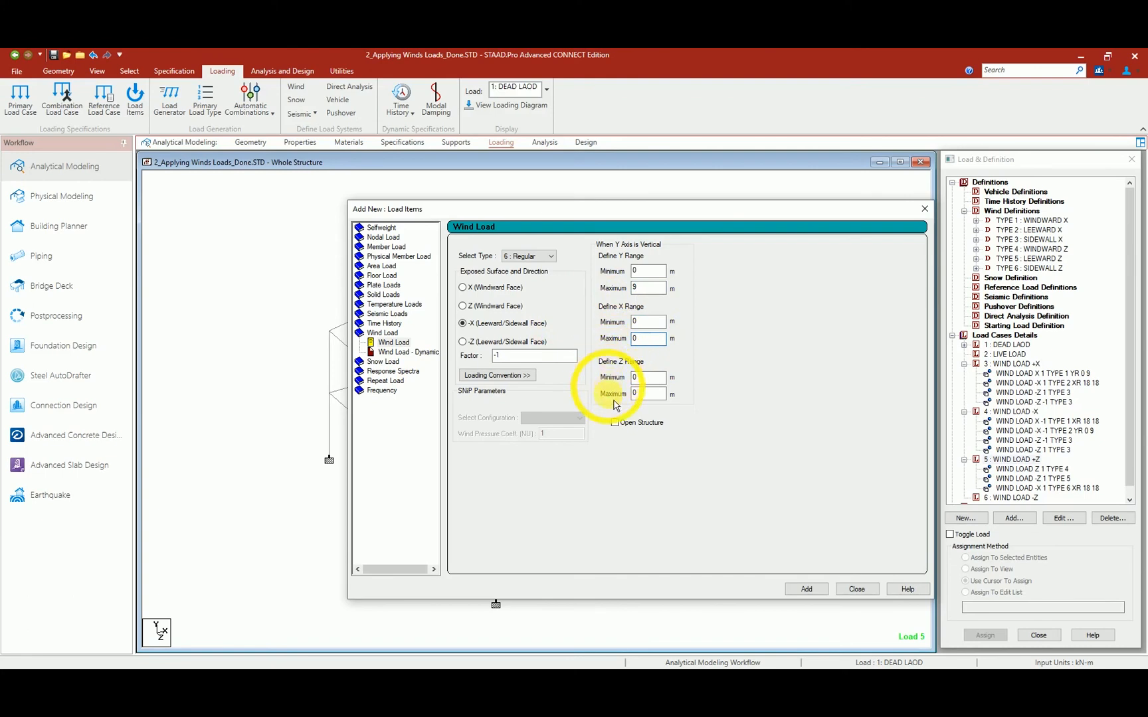
pyautogui.click(819, 592)
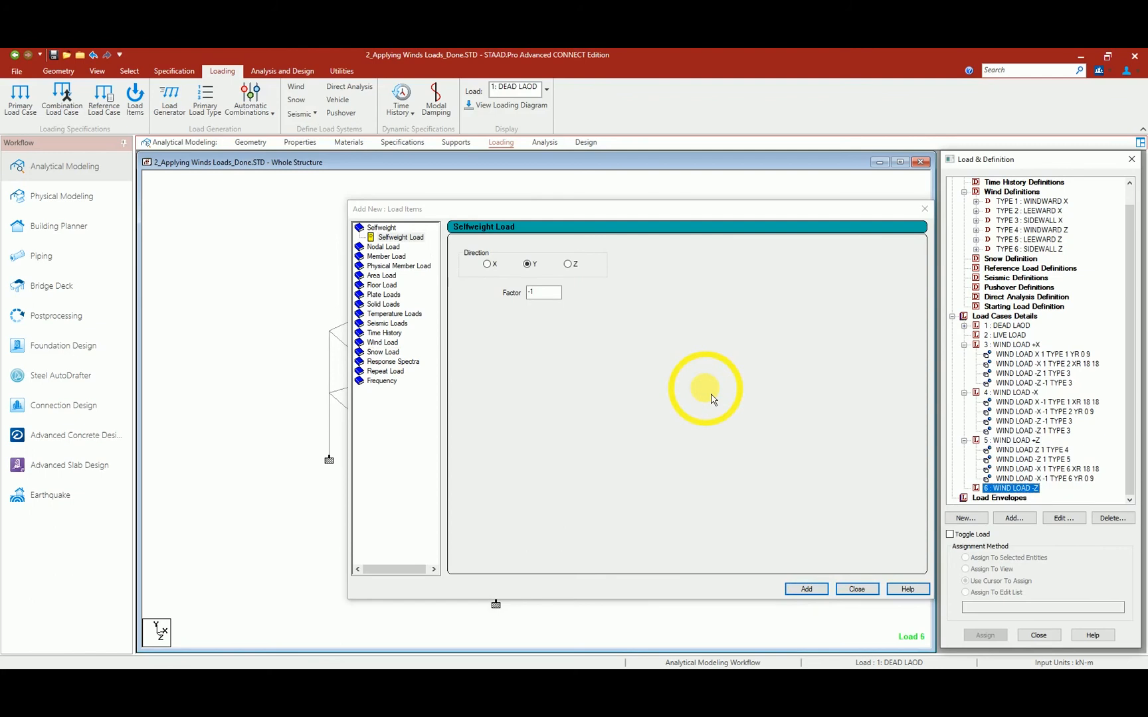
# Step: Add a type 4 windward wind load on the Z face with factor -1 to load case 6, WIND LOAD -Z
pyautogui.click(383, 342)
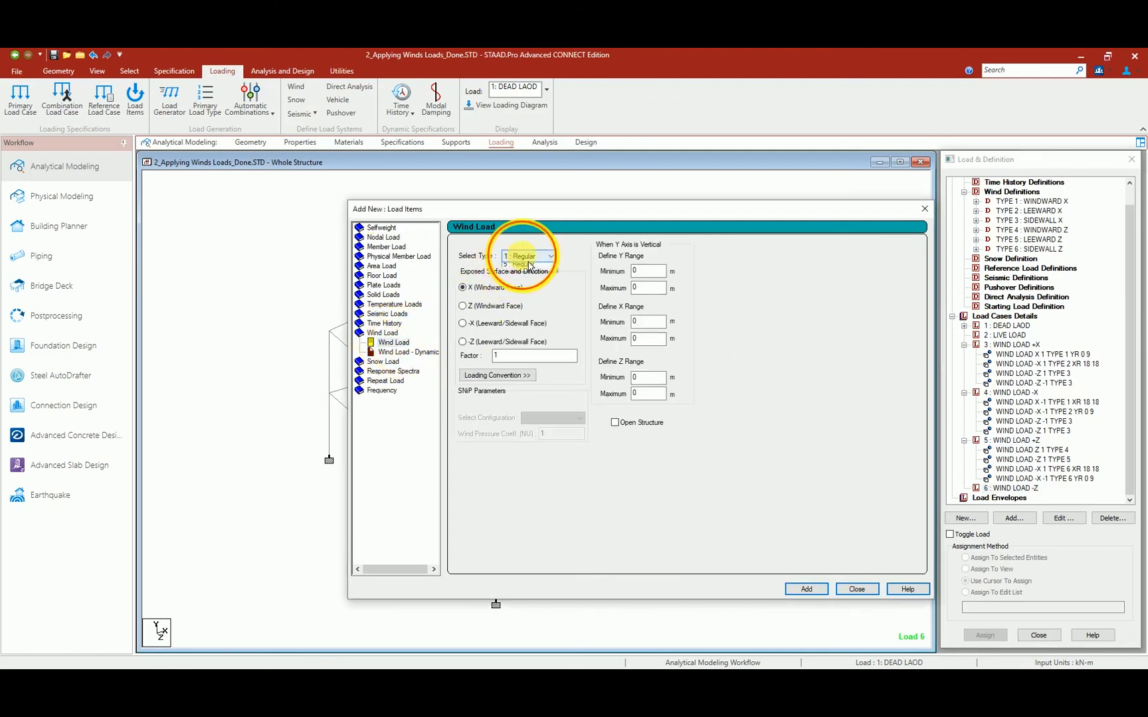
pyautogui.click(524, 292)
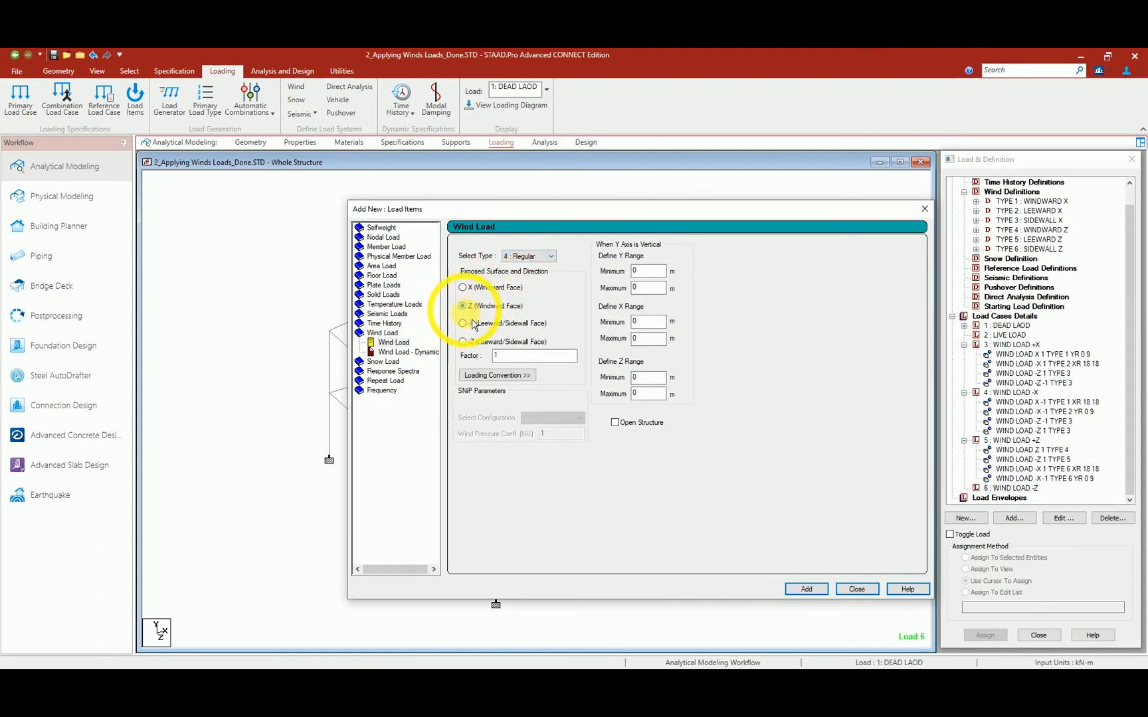
pyautogui.doubleClick(516, 357)
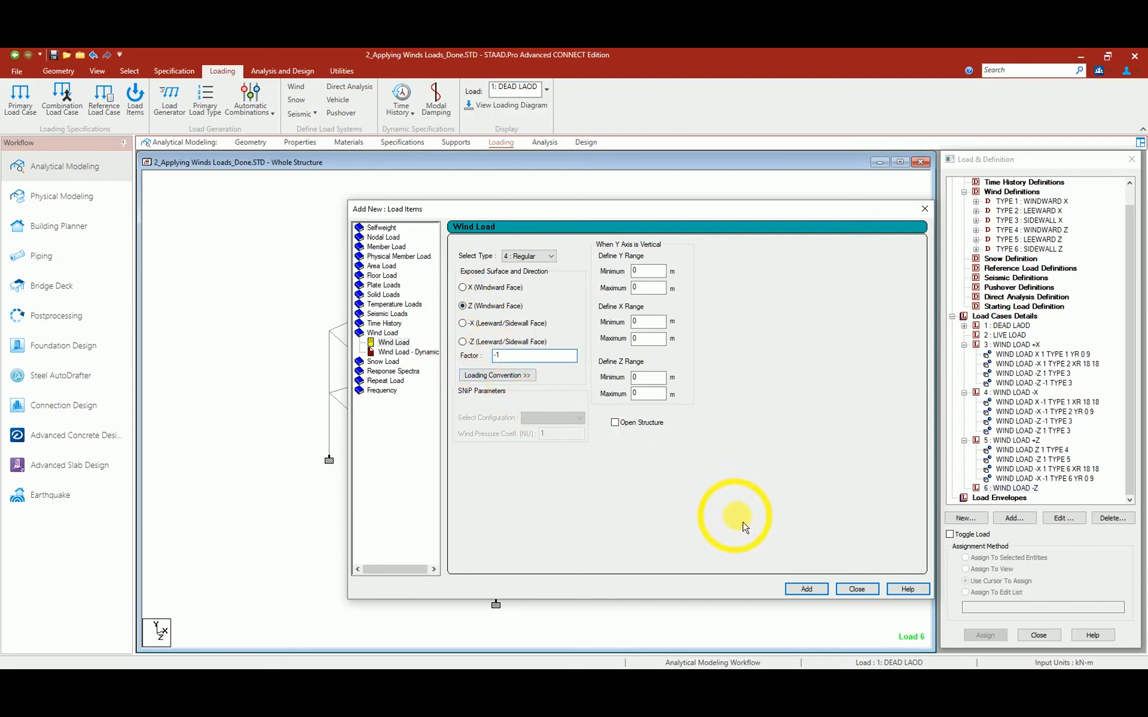
pyautogui.click(808, 593)
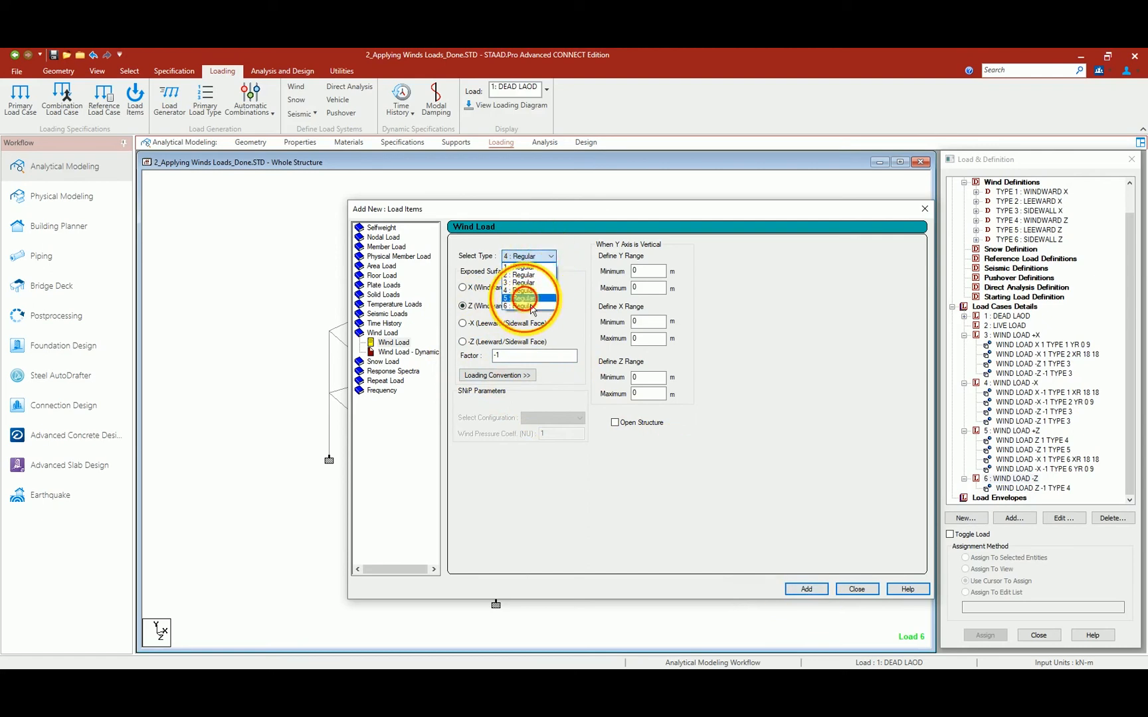
# Step: Add a type 5 leeward wind load on the -Z face with factor -1 to load case 6
pyautogui.click(529, 298)
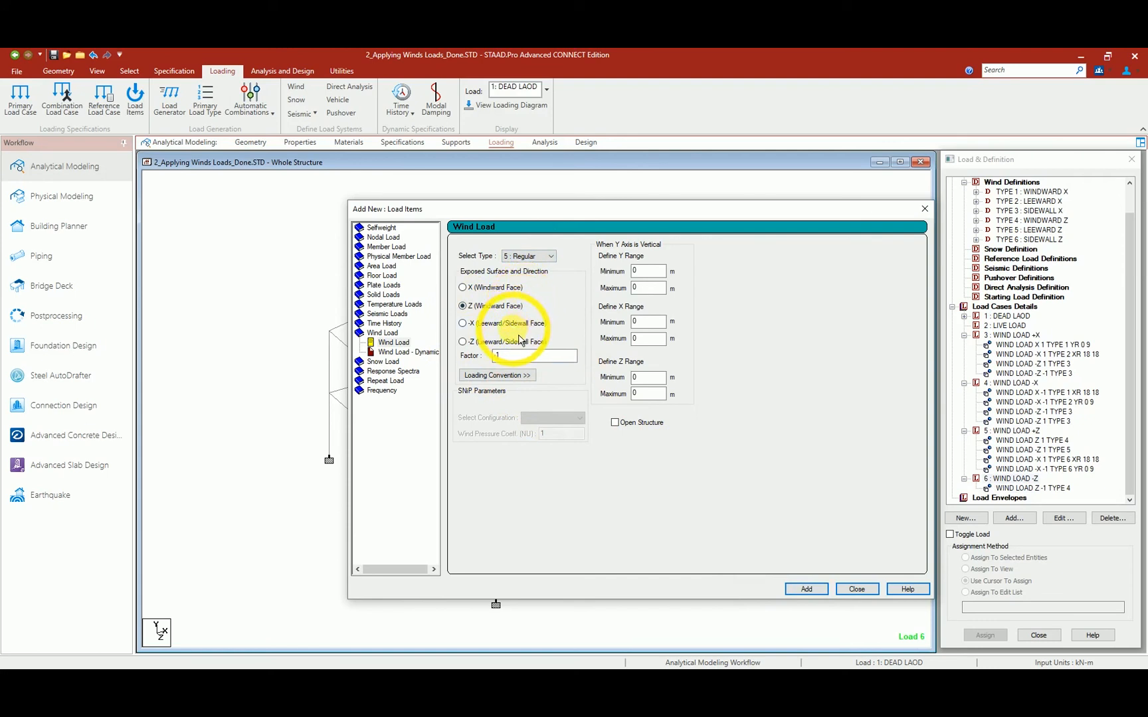
pyautogui.click(463, 341)
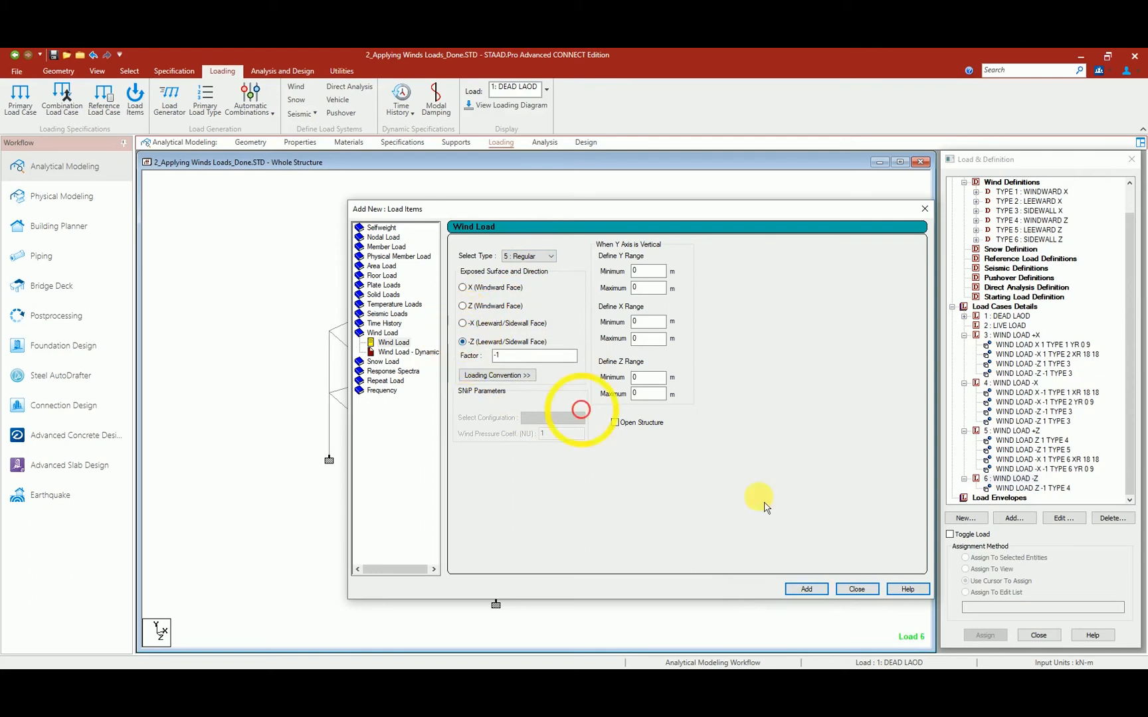
pyautogui.click(818, 593)
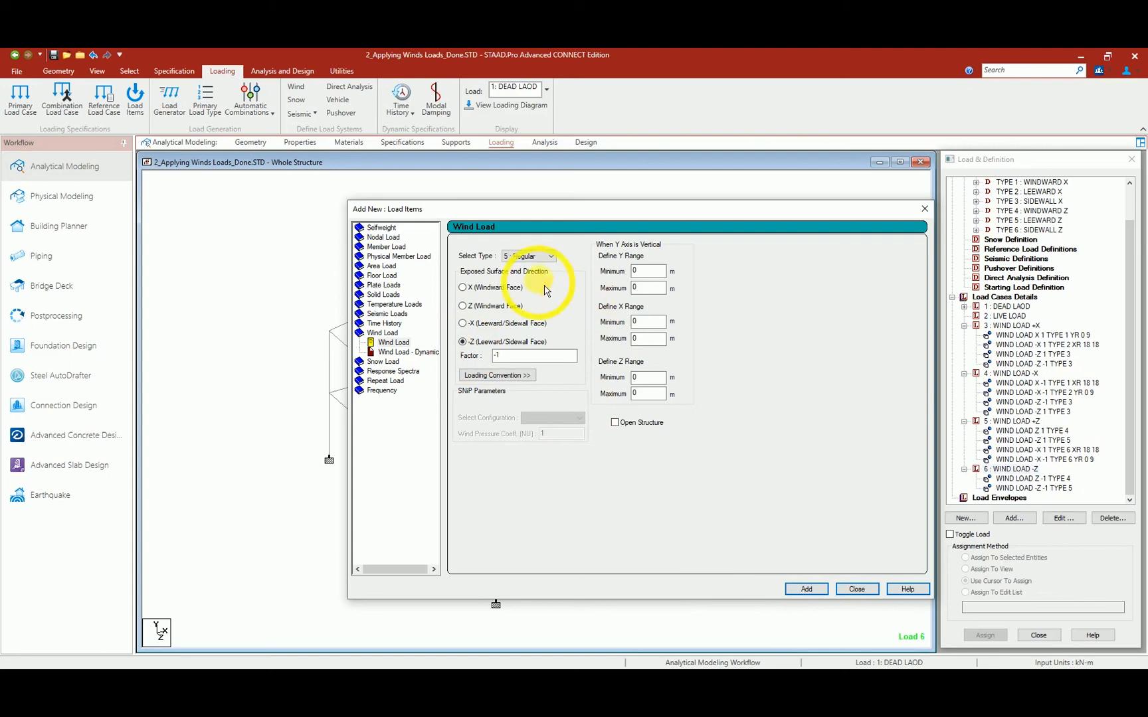
# Step: Add a type 6 sidewall load on the -X face to load case 6 with factor 1 and an X range of 18 to 18 m
pyautogui.click(550, 256)
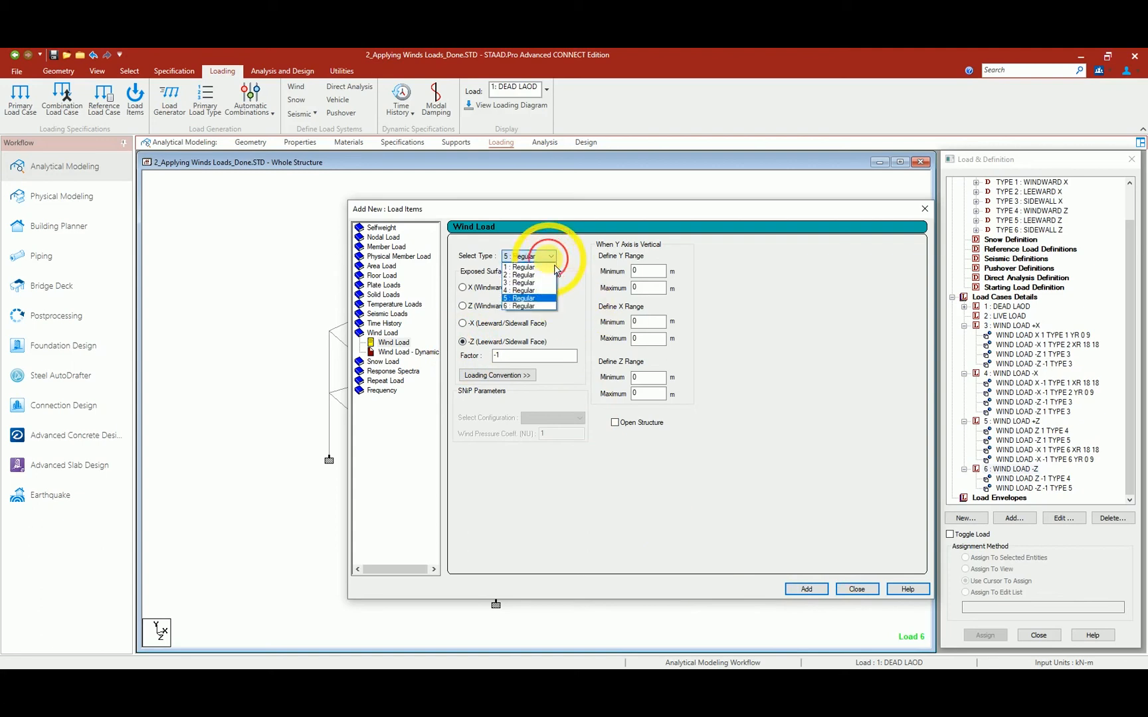
pyautogui.click(543, 307)
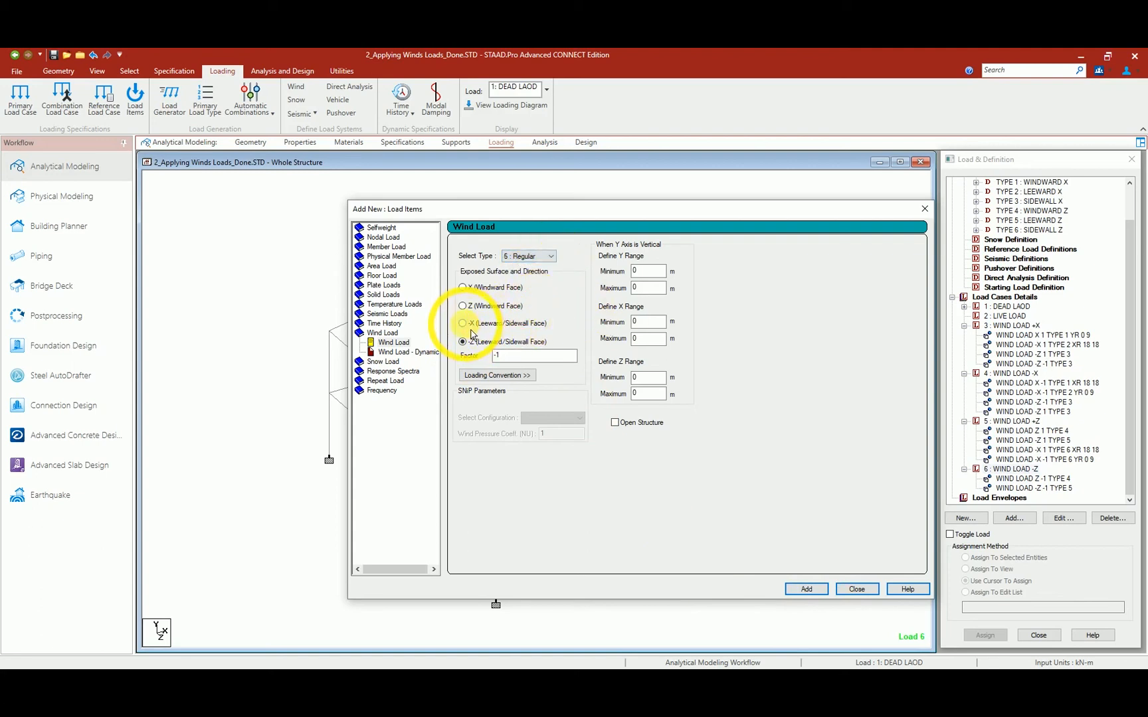
pyautogui.doubleClick(498, 355)
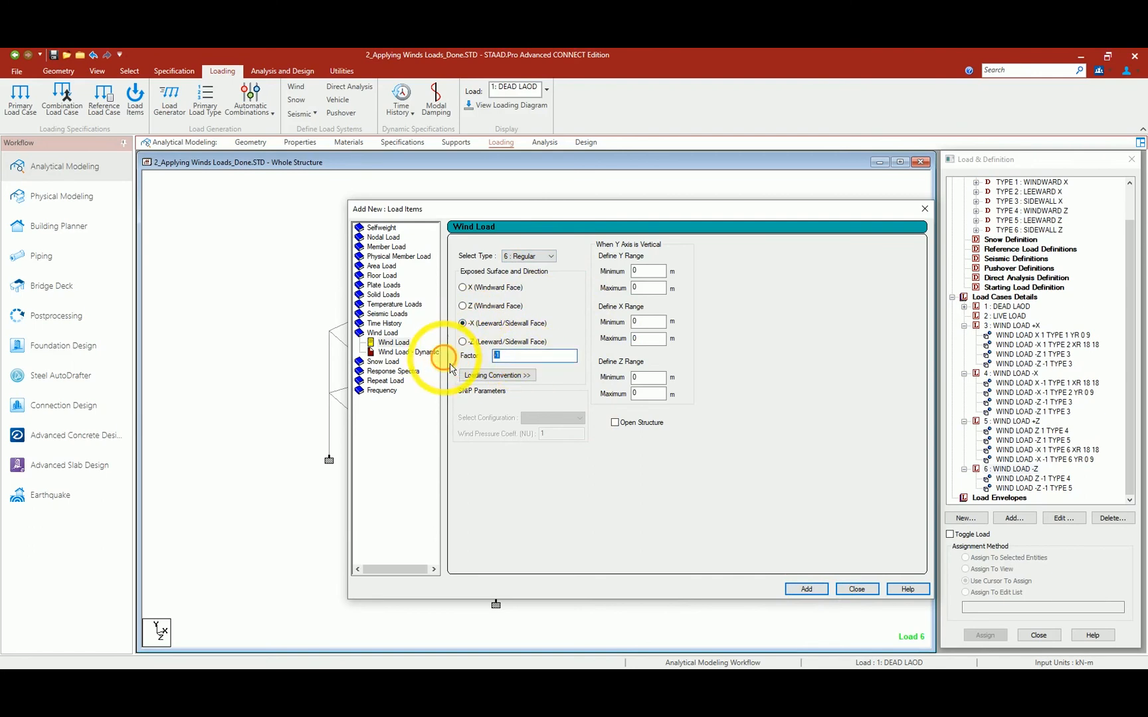
pyautogui.moveTo(642, 321); pyautogui.dragTo(584, 332)
pyautogui.click(584, 333)
pyautogui.click(585, 336)
pyautogui.click(645, 329)
pyautogui.write('18')
pyautogui.press('Tab')
pyautogui.write('18')
pyautogui.click(812, 589)
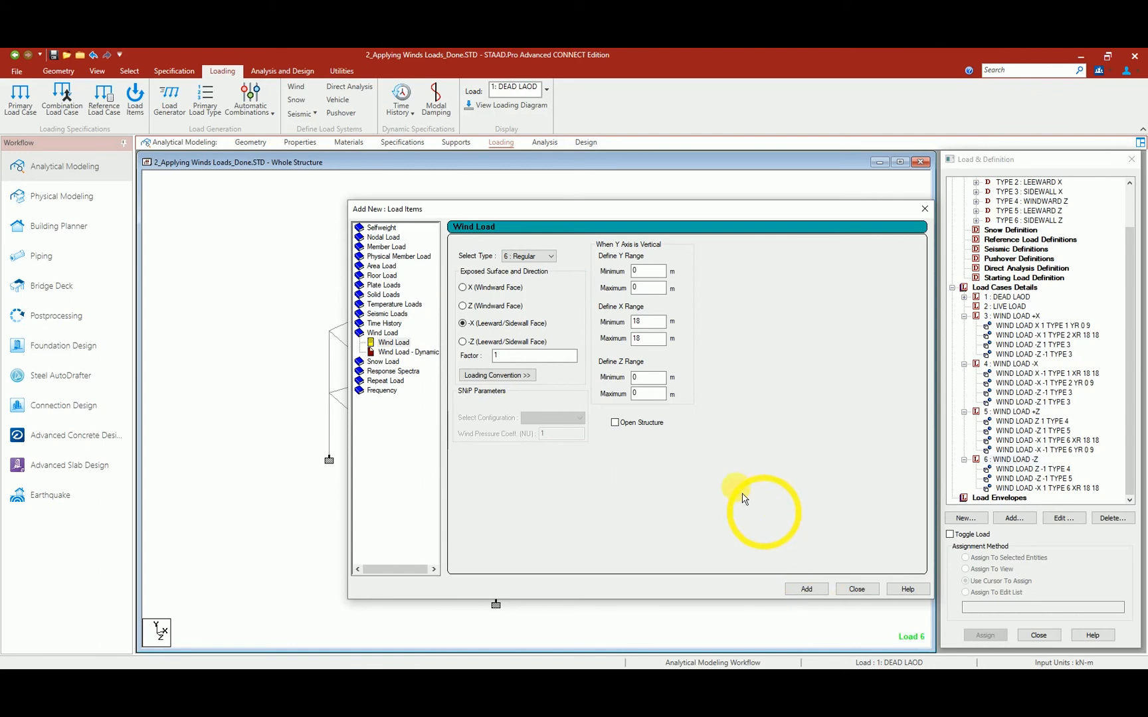
# Step: Add a second type 6 load on the -X face to load case 6 with factor -1, Y range 0 to 9 m and X range 0
pyautogui.doubleClick(648, 287)
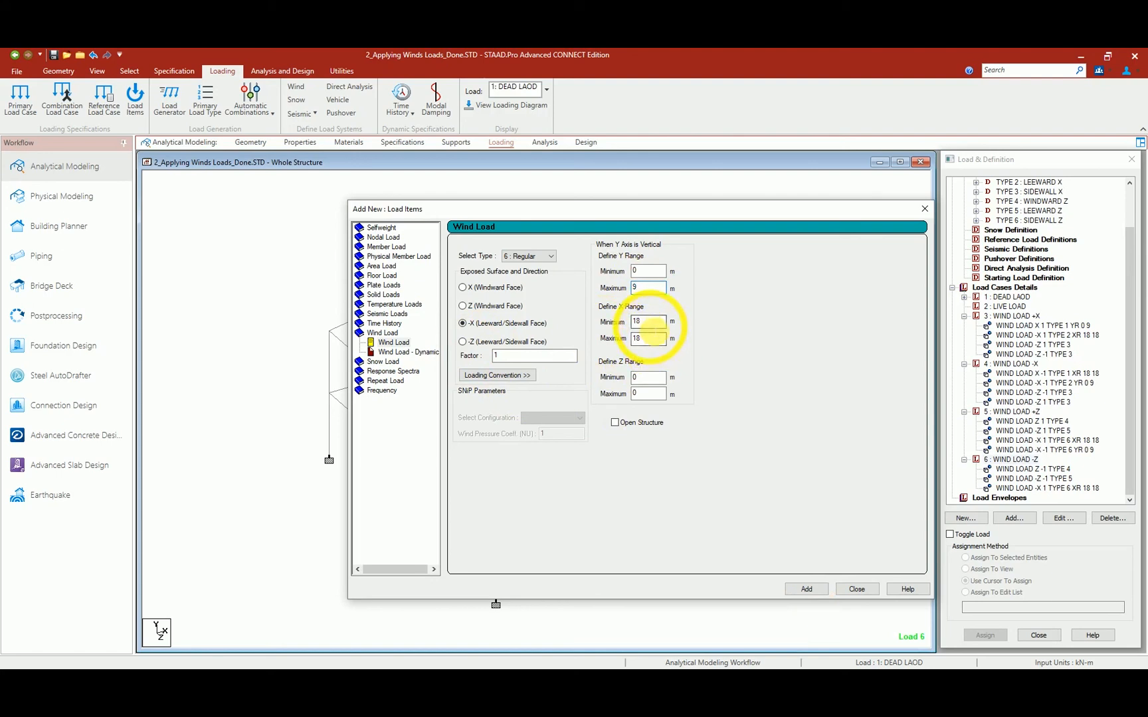
pyautogui.doubleClick(651, 324)
pyautogui.write('0')
pyautogui.doubleClick(498, 356)
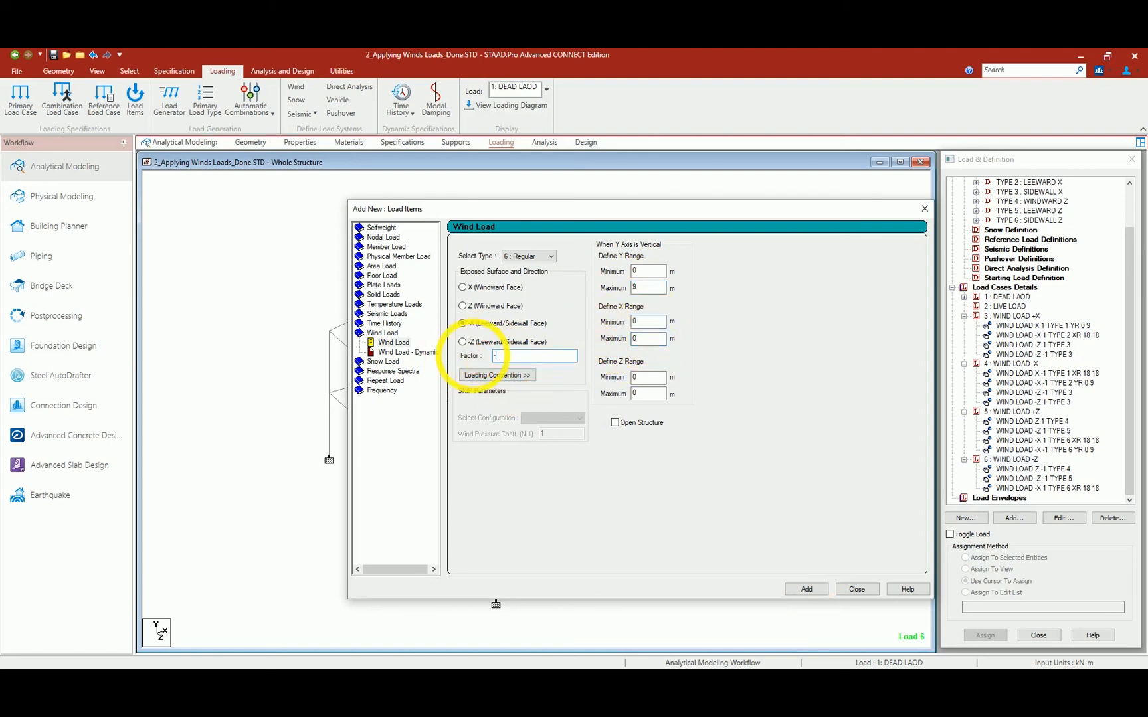
pyautogui.click(818, 597)
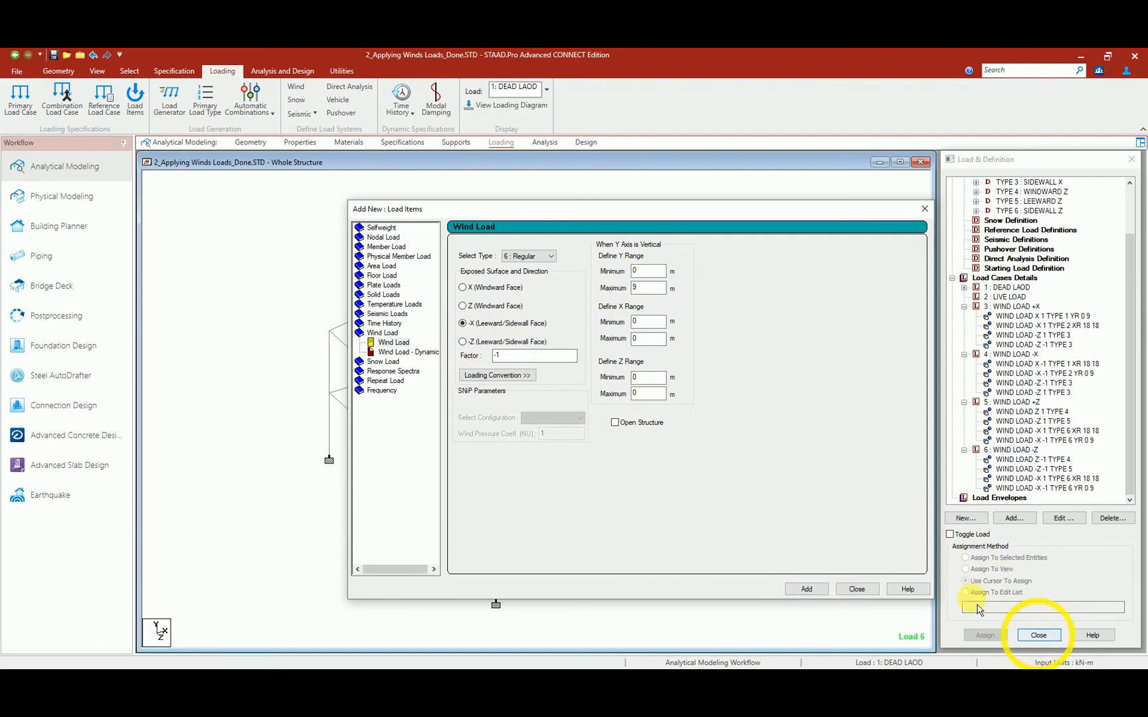
pyautogui.click(853, 590)
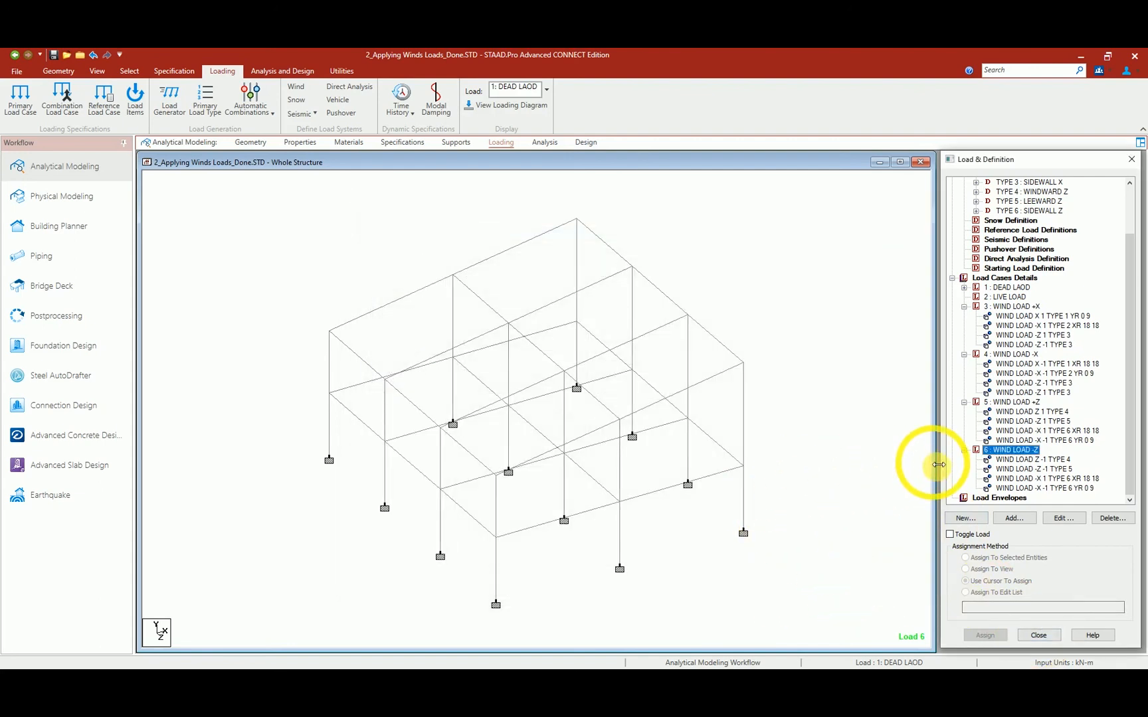
# Step: Examine each windward, leeward and sidewall load item of load case 5, WIND LOAD +Z, on the frame
pyautogui.click(1014, 413)
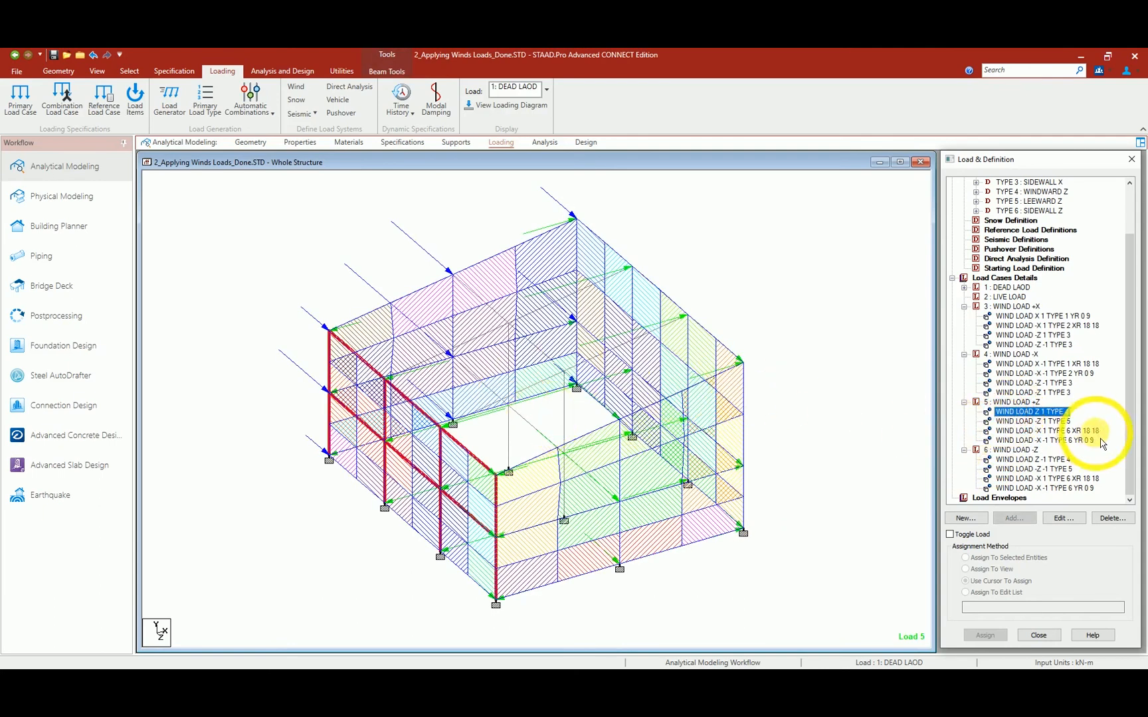
pyautogui.click(1036, 421)
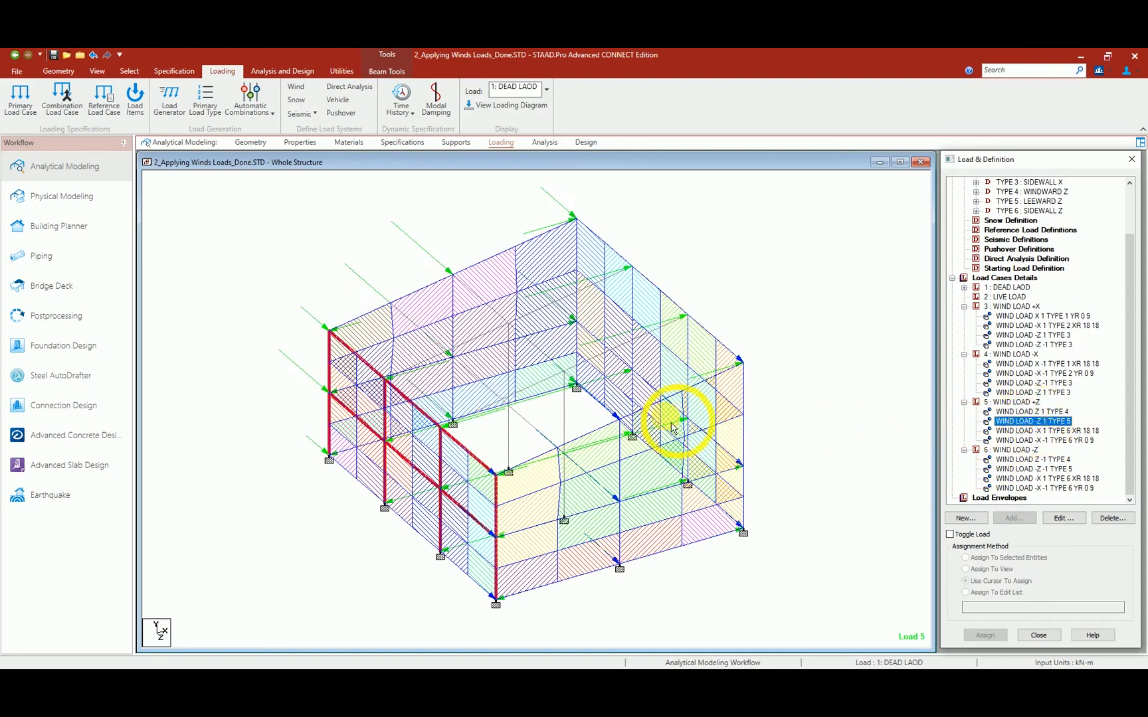
pyautogui.click(1015, 430)
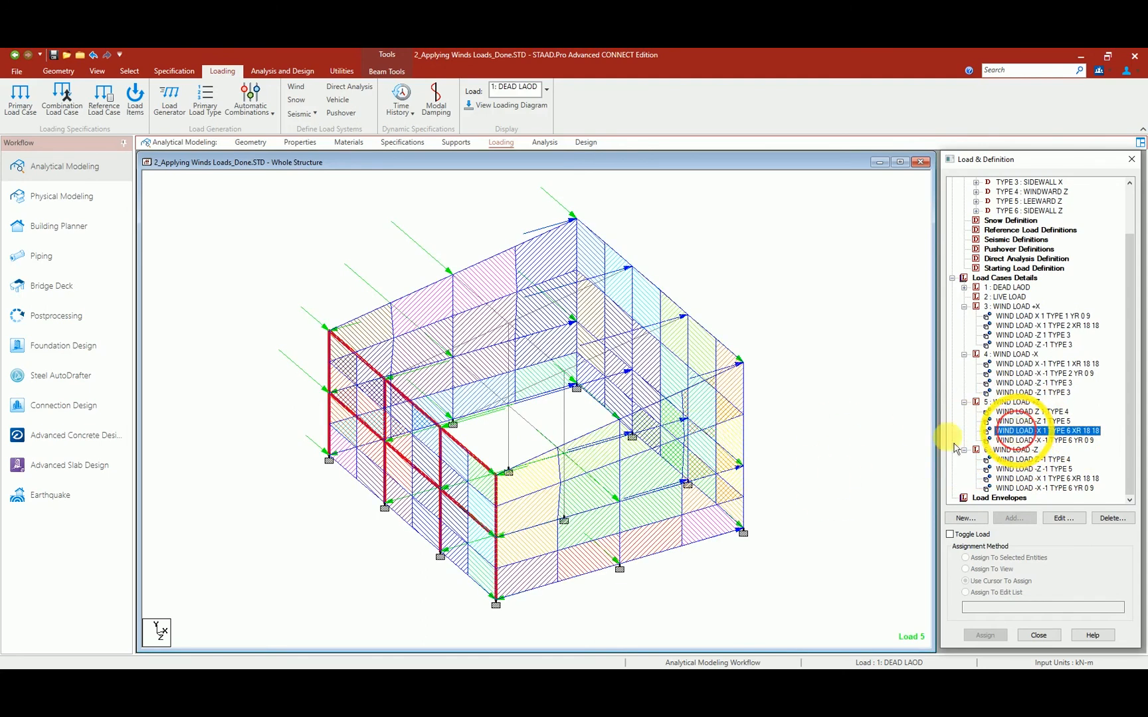
pyautogui.click(1016, 441)
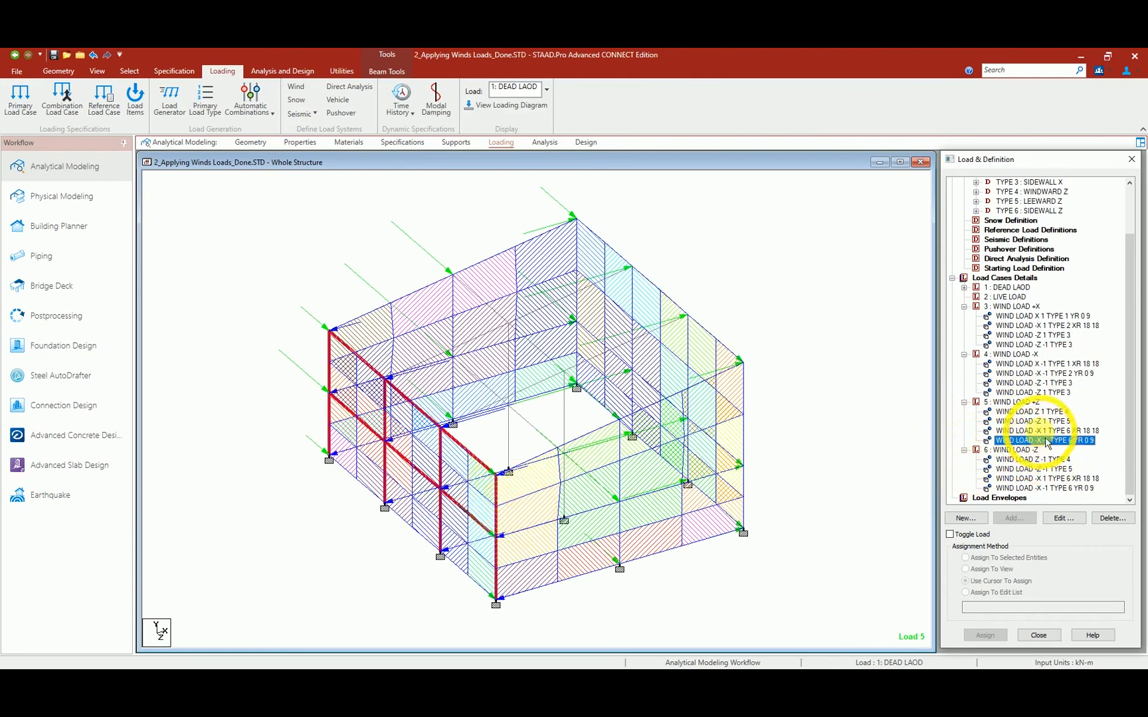
pyautogui.click(1026, 431)
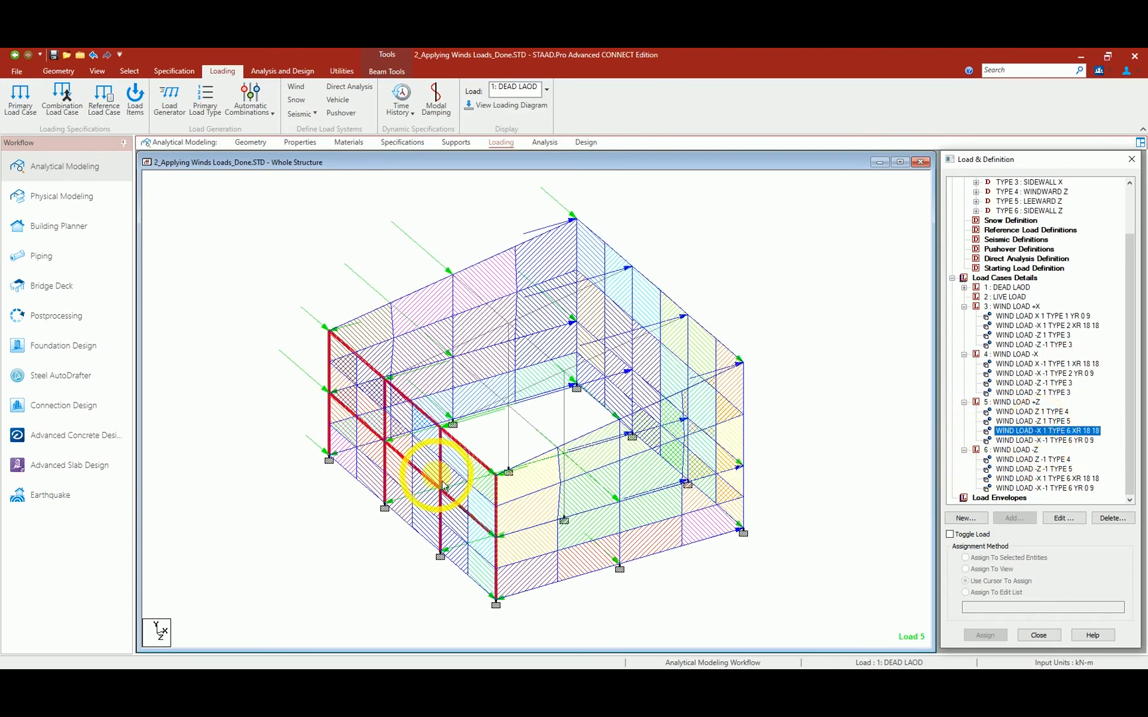
pyautogui.click(1028, 441)
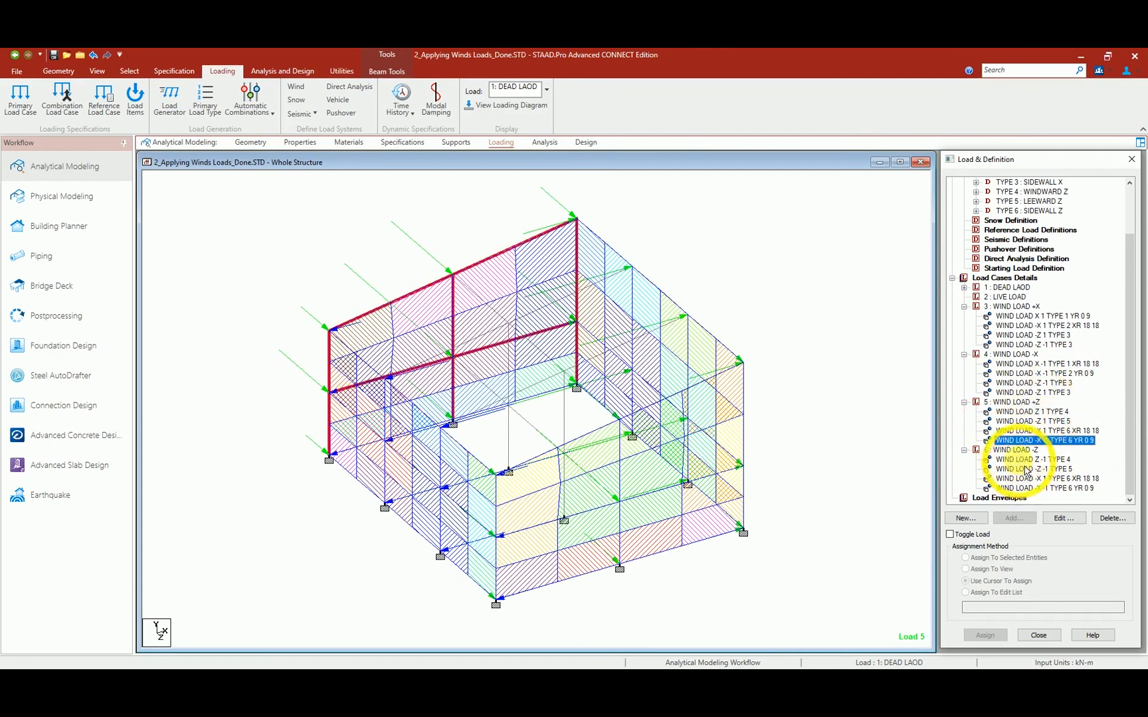
# Step: Examine each windward, leeward and sidewall load item of load case 6, WIND LOAD -Z, on the frame
pyautogui.click(1026, 459)
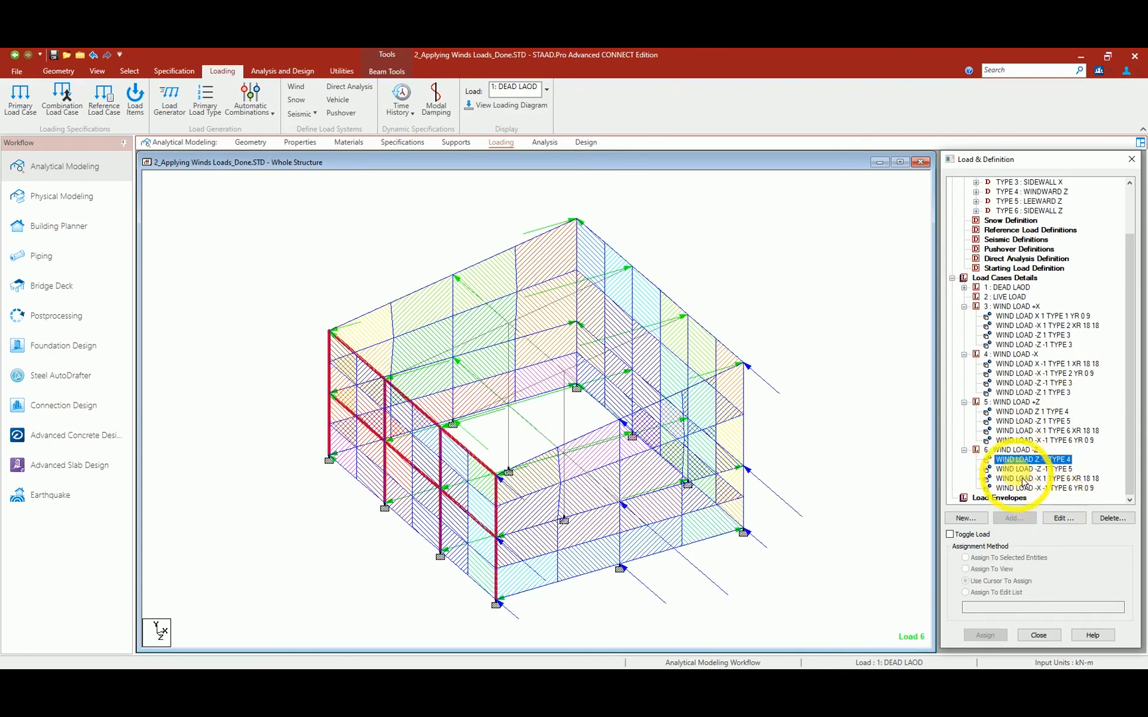
pyautogui.click(1026, 469)
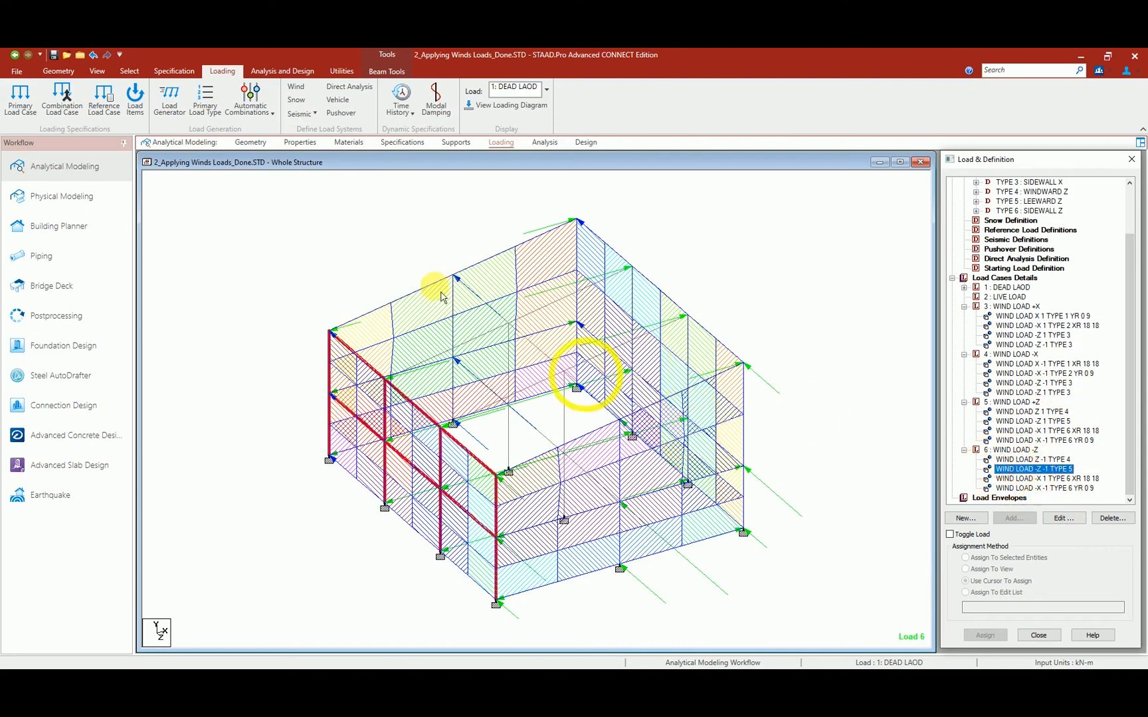
pyautogui.click(1019, 479)
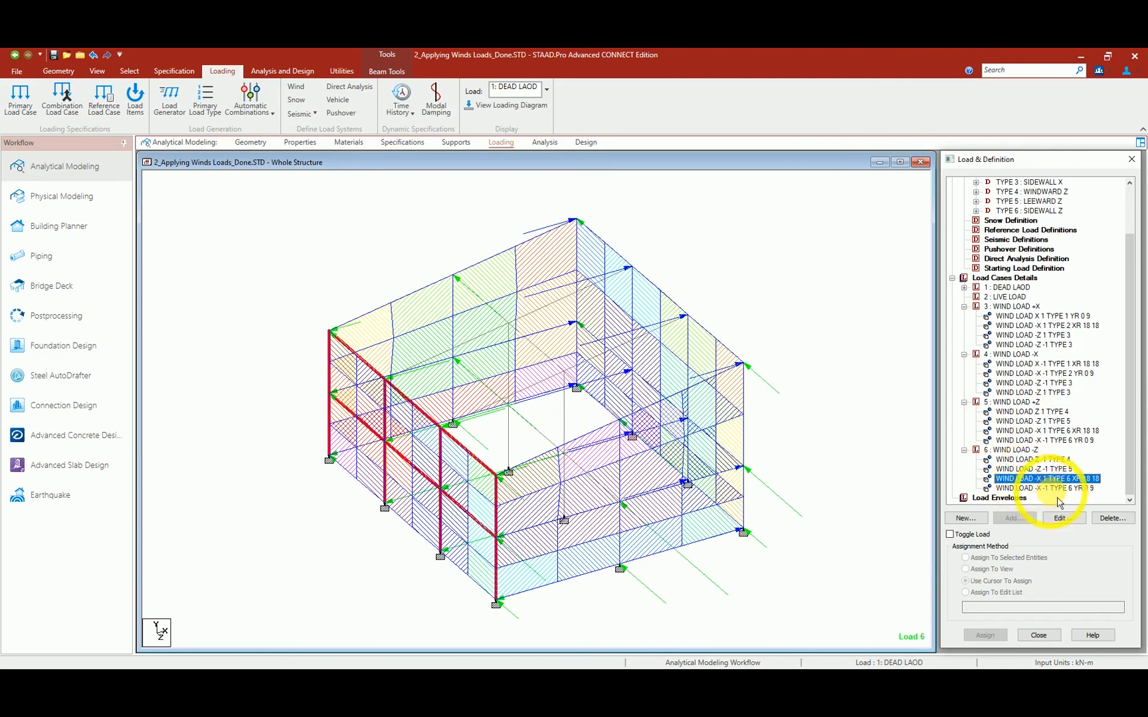
pyautogui.click(1057, 490)
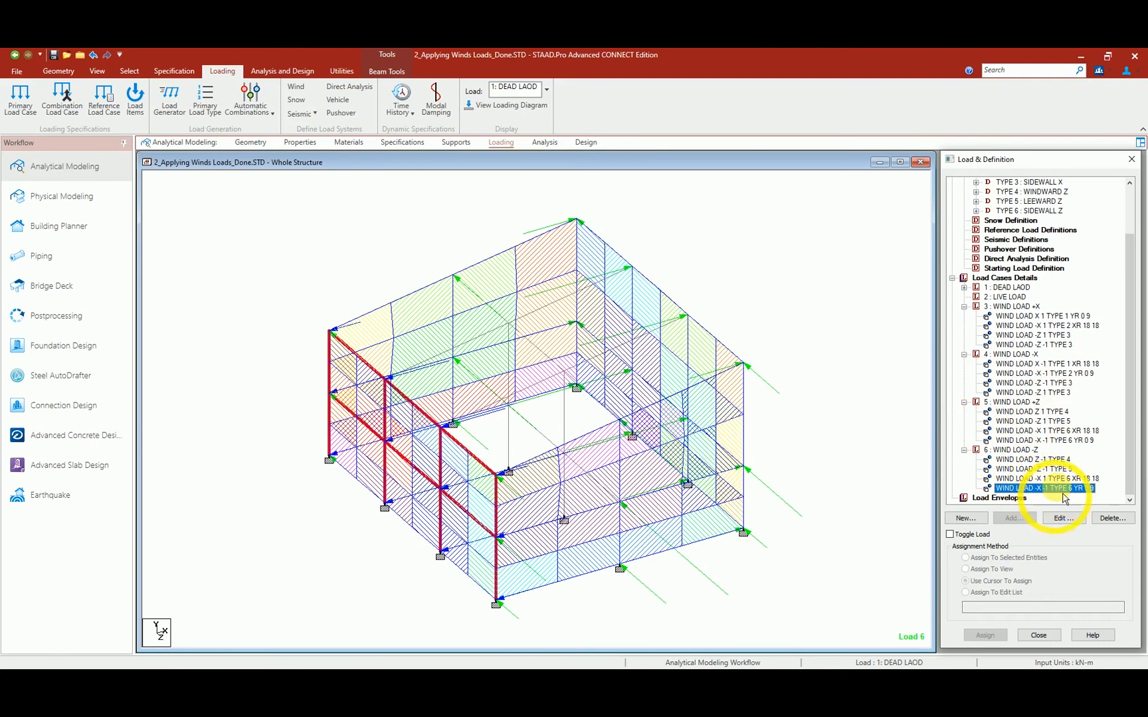
pyautogui.click(789, 389)
pyautogui.click(805, 364)
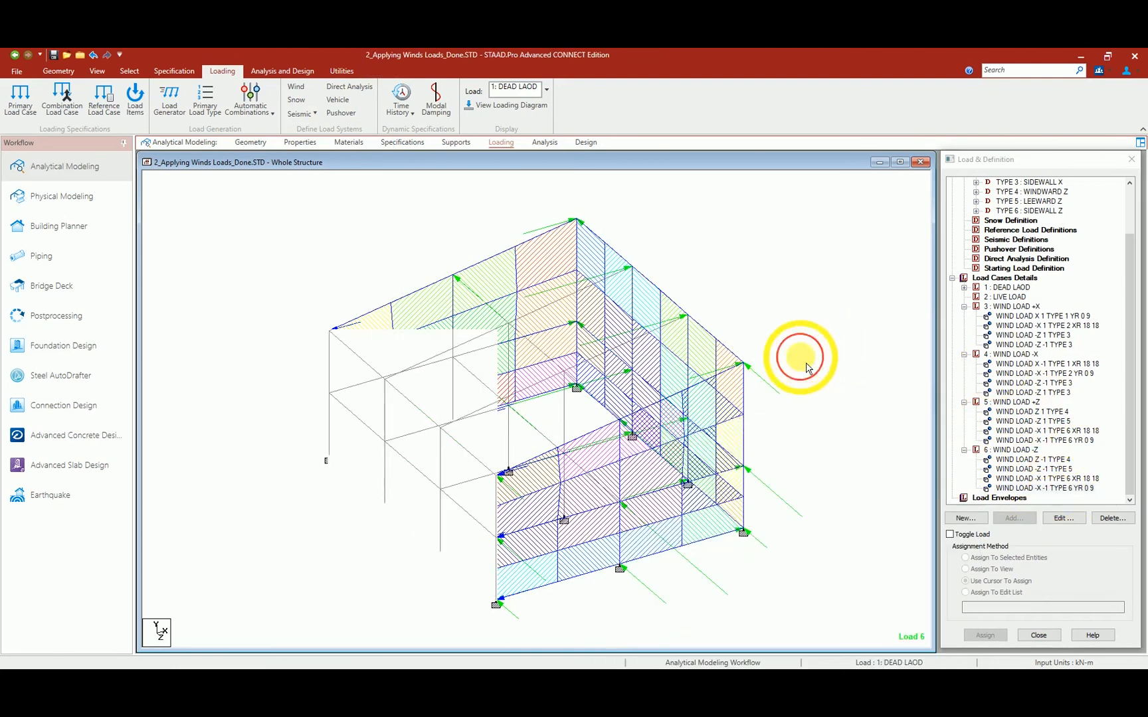
pyautogui.click(1011, 306)
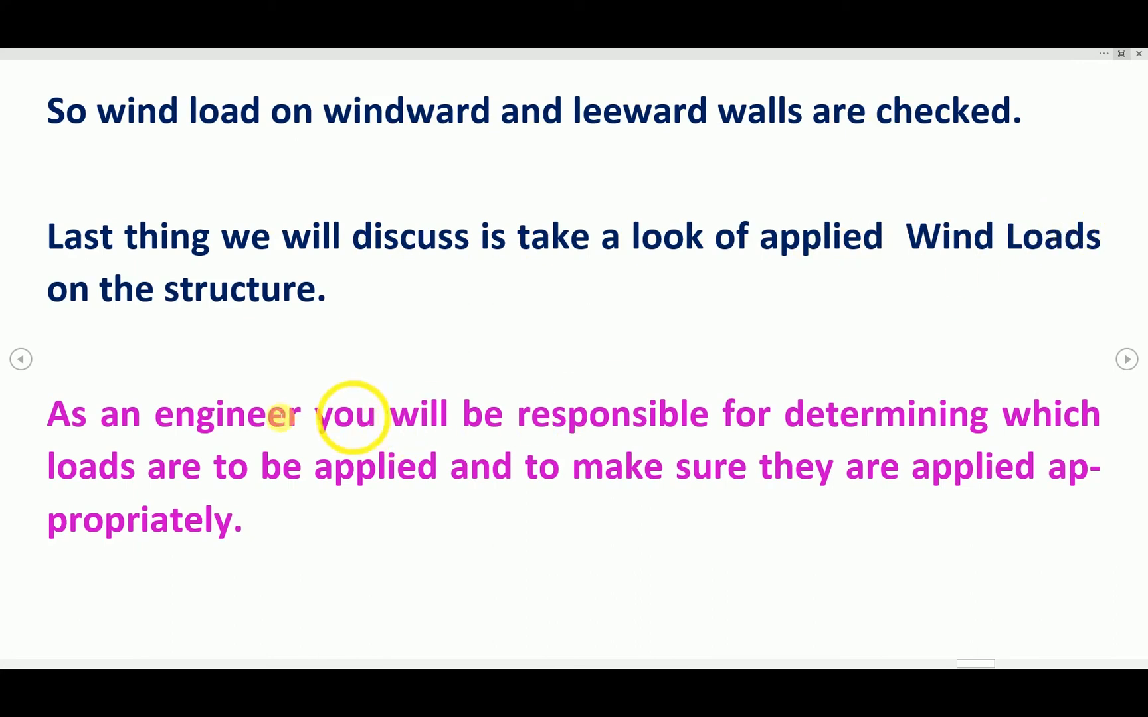
pyautogui.hotkey('ctrl', 'p')
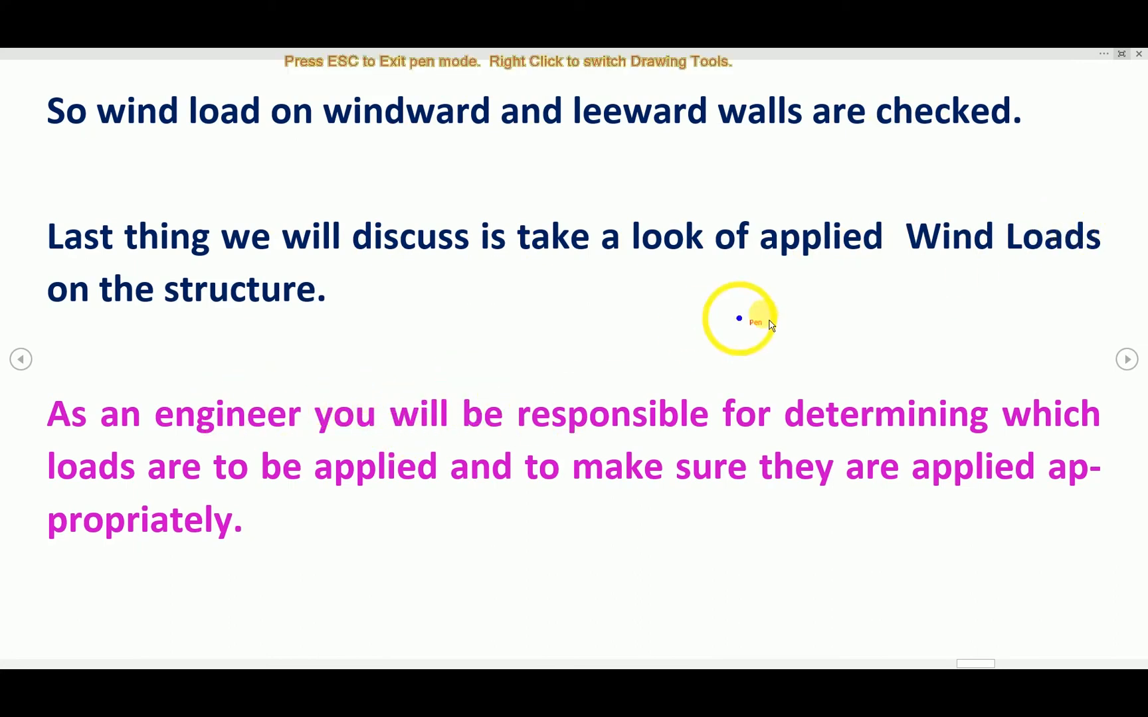
pyautogui.rightClick(764, 315)
pyautogui.click(840, 366)
pyautogui.moveTo(40, 370); pyautogui.dragTo(1123, 565)
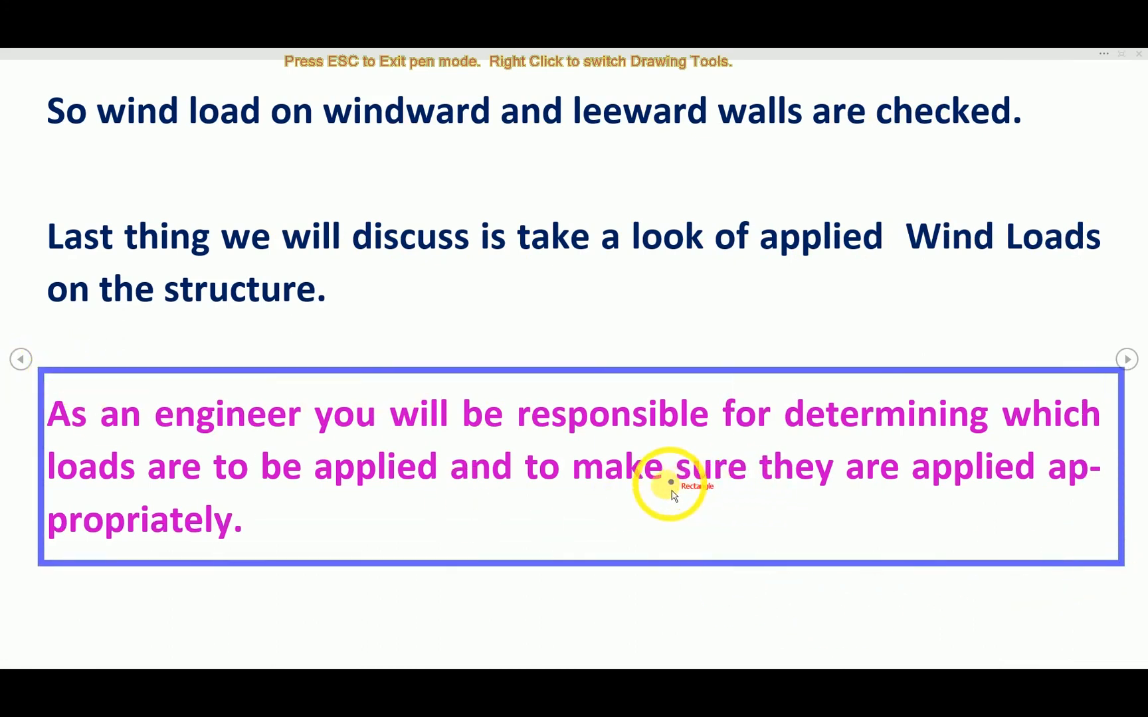
pyautogui.press('Escape')
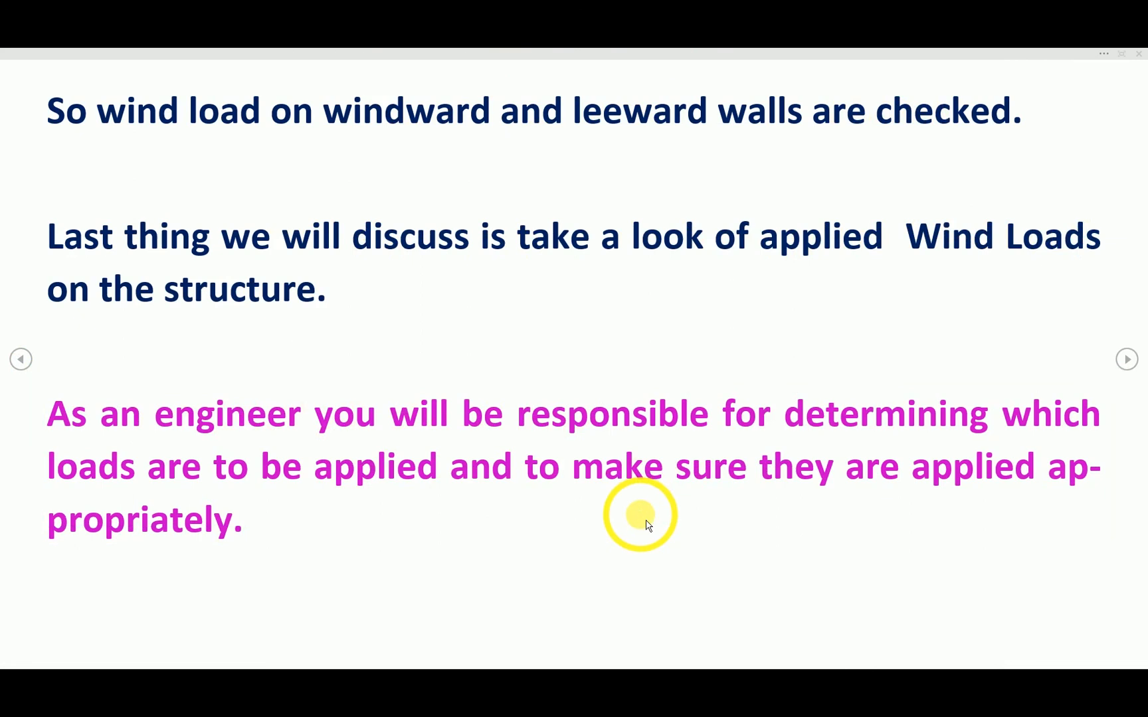
pyautogui.click(648, 525)
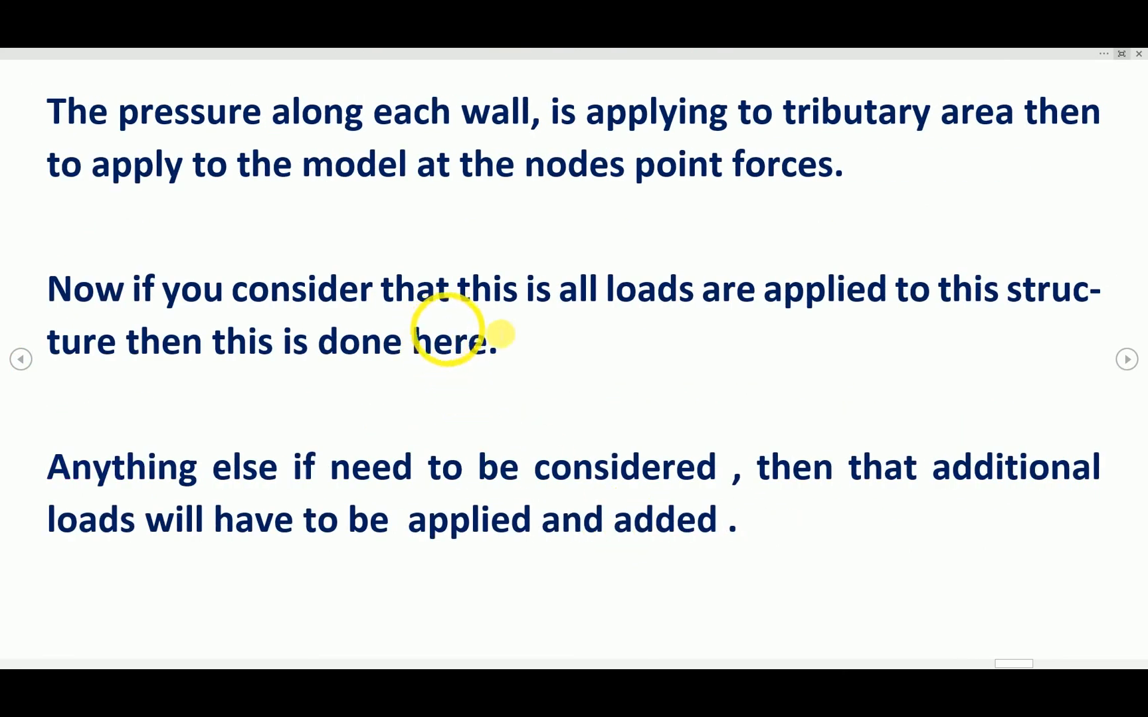
pyautogui.press('F8')
pyautogui.rightClick(748, 377)
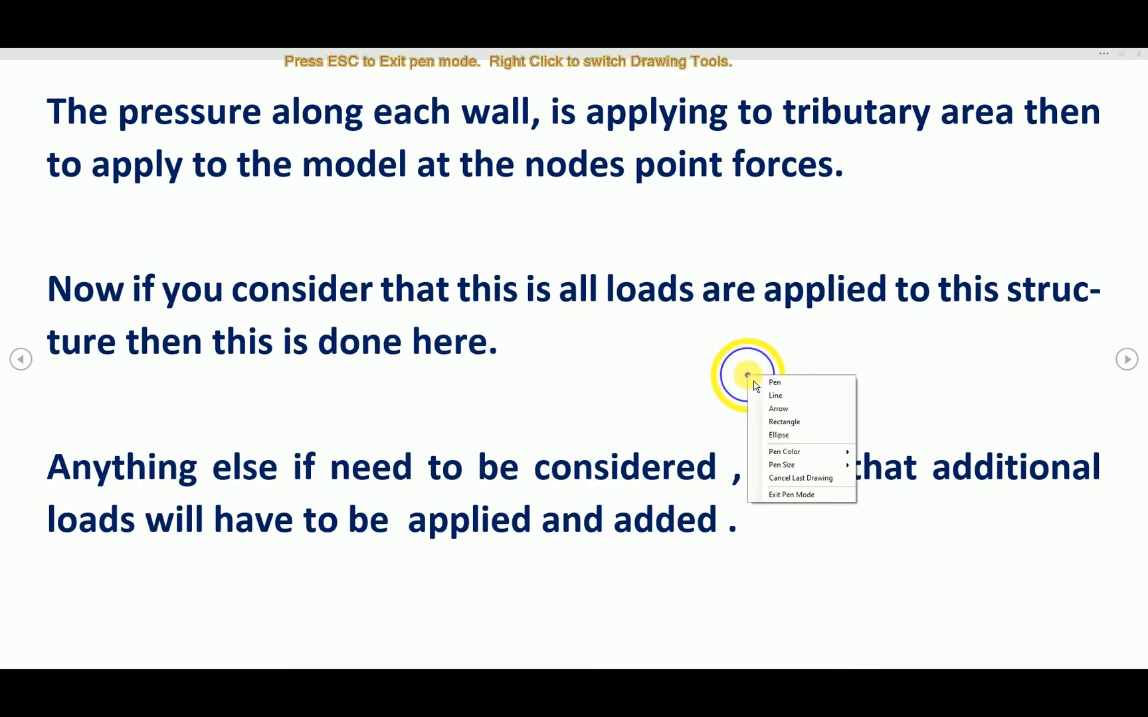
pyautogui.click(774, 425)
pyautogui.moveTo(25, 78)
pyautogui.mouseDown()
pyautogui.moveTo(70, 98)
pyautogui.moveTo(1121, 201)
pyautogui.mouseUp()
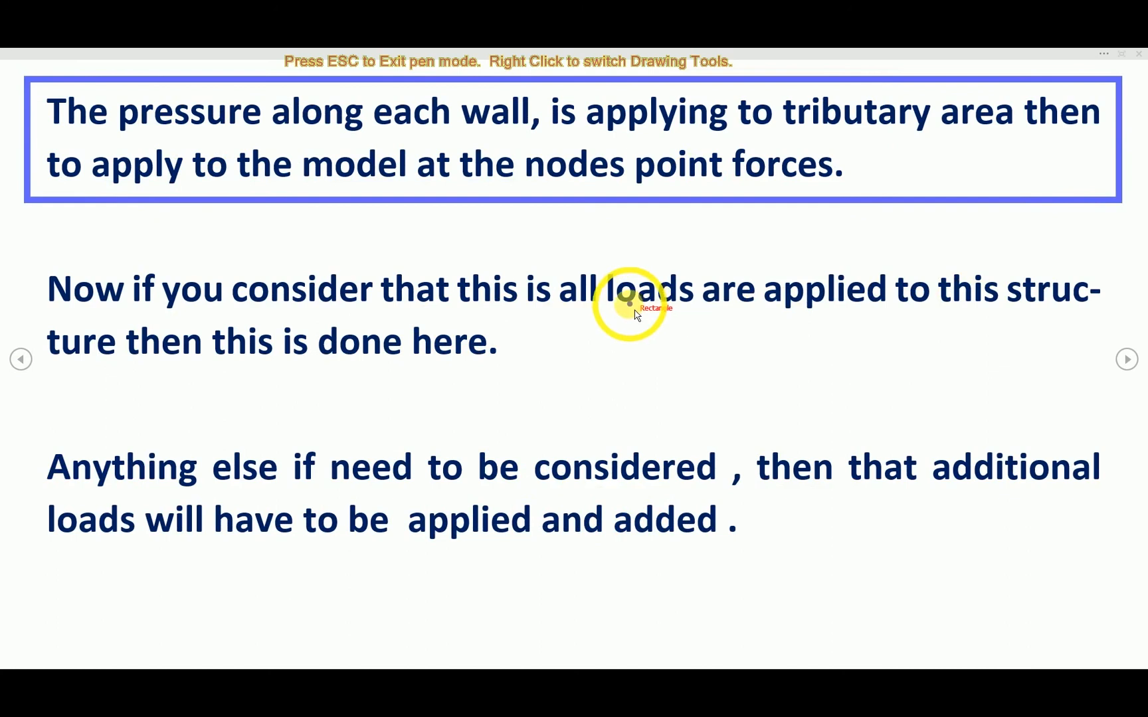
pyautogui.moveTo(27, 251); pyautogui.dragTo(596, 362)
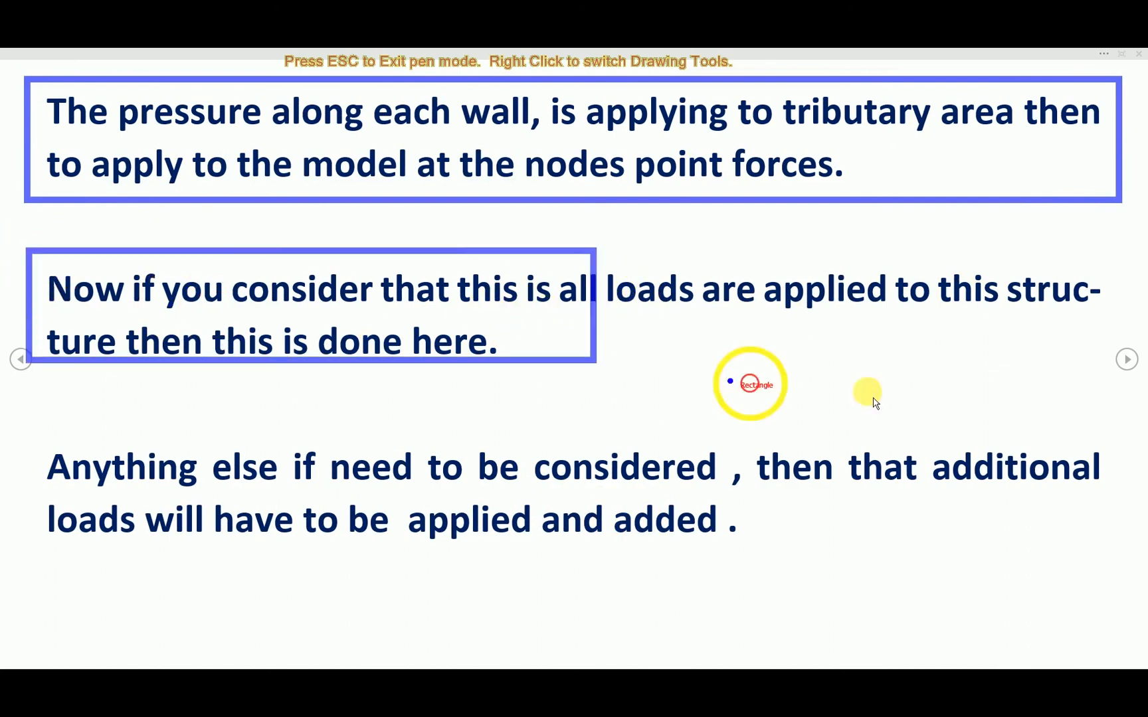
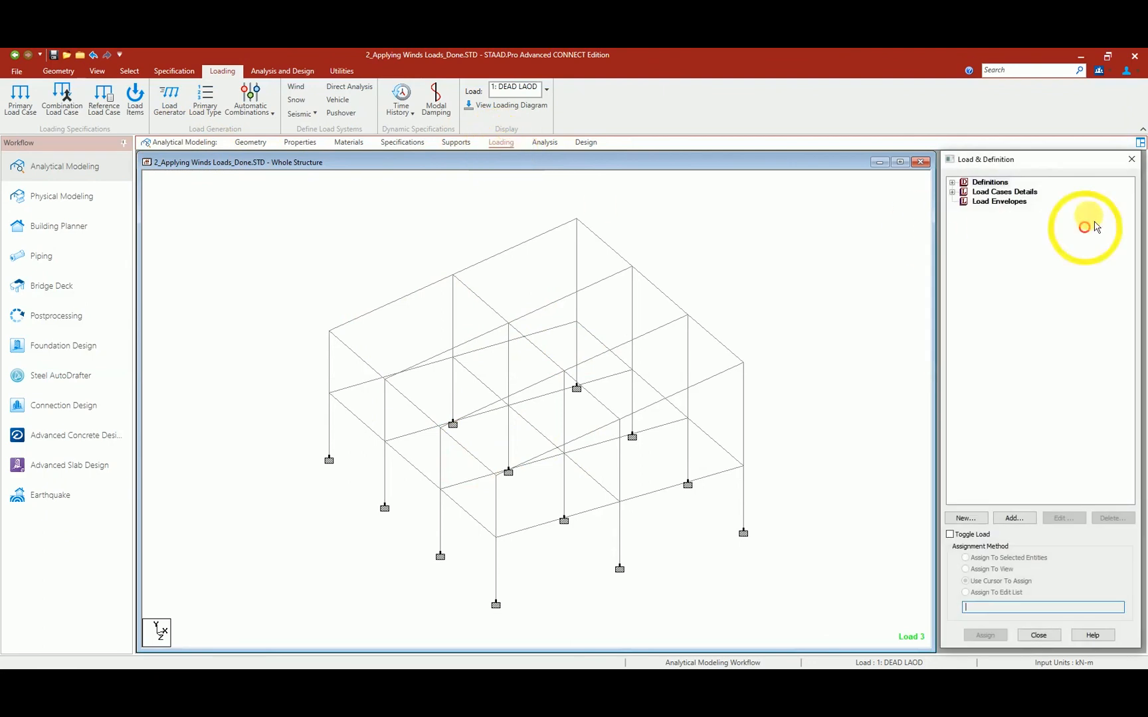
# Step: Start a new uniform force member load item for load case 3, WIND LOAD +X
pyautogui.click(952, 192)
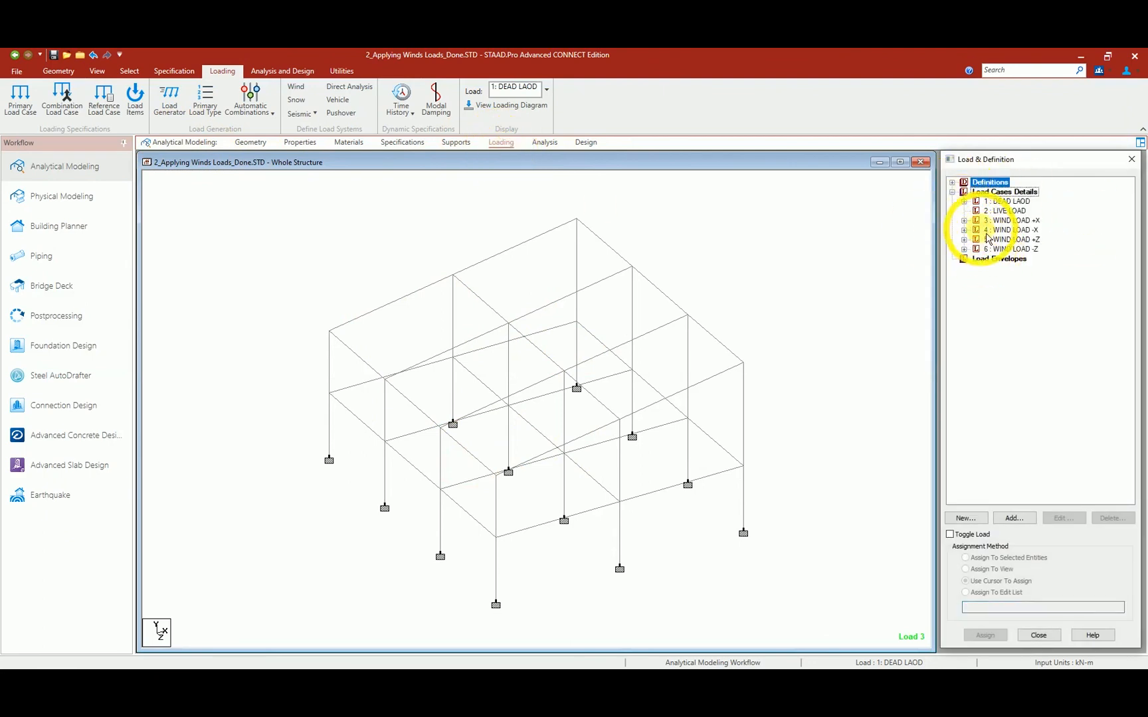
pyautogui.click(963, 220)
pyautogui.click(1017, 230)
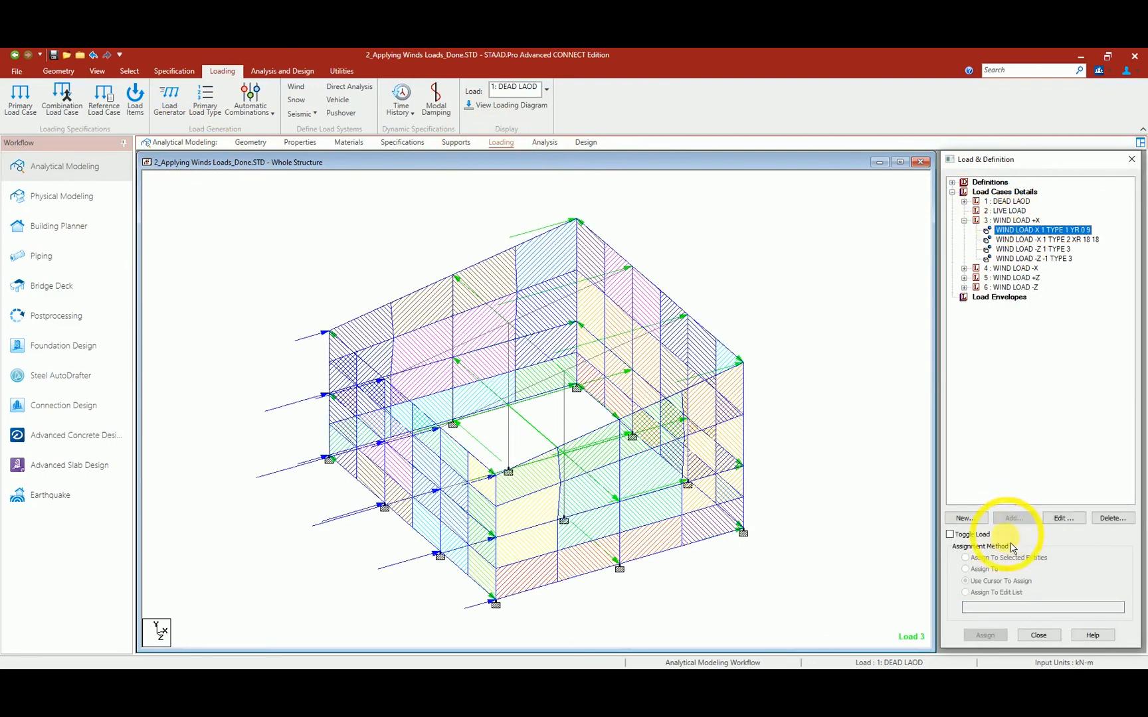
pyautogui.click(1013, 230)
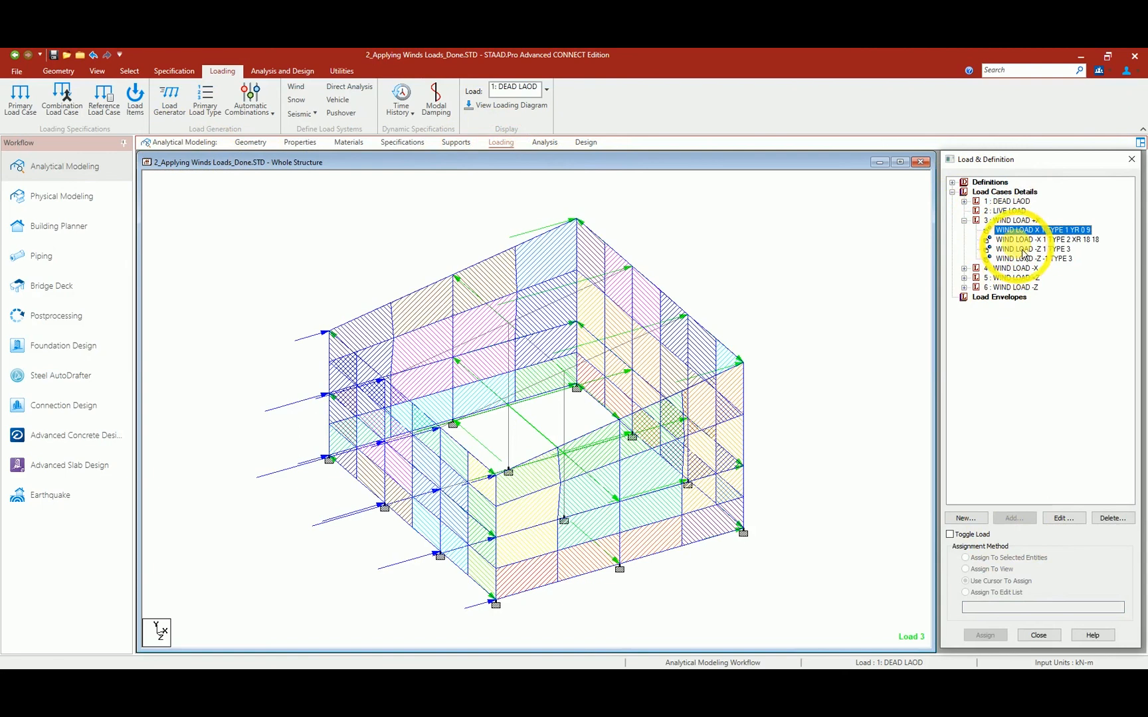
pyautogui.click(1006, 221)
pyautogui.click(1016, 518)
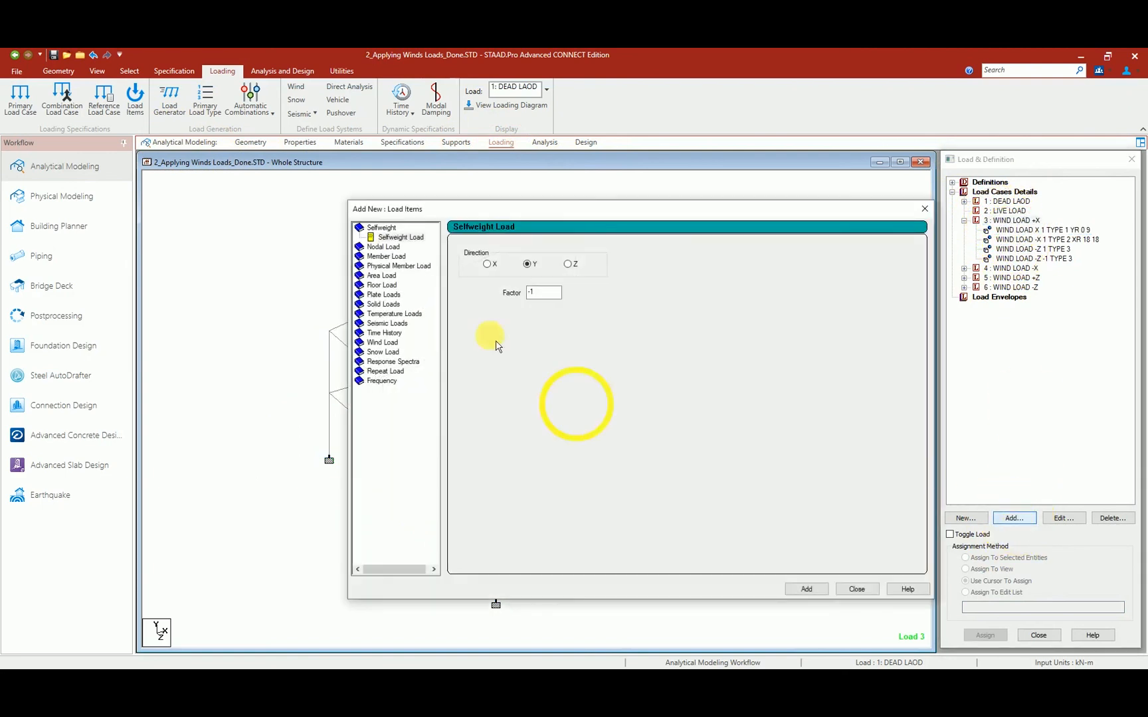
pyautogui.doubleClick(382, 247)
pyautogui.click(385, 258)
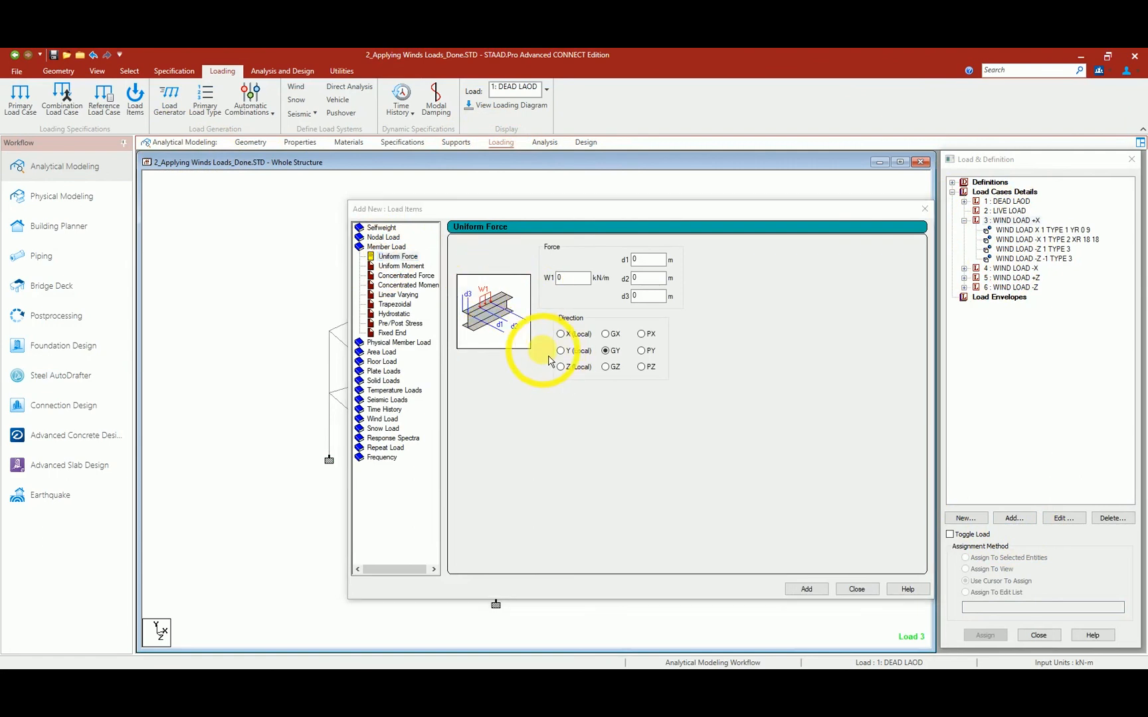
pyautogui.hotkey('alt', 'Tab')
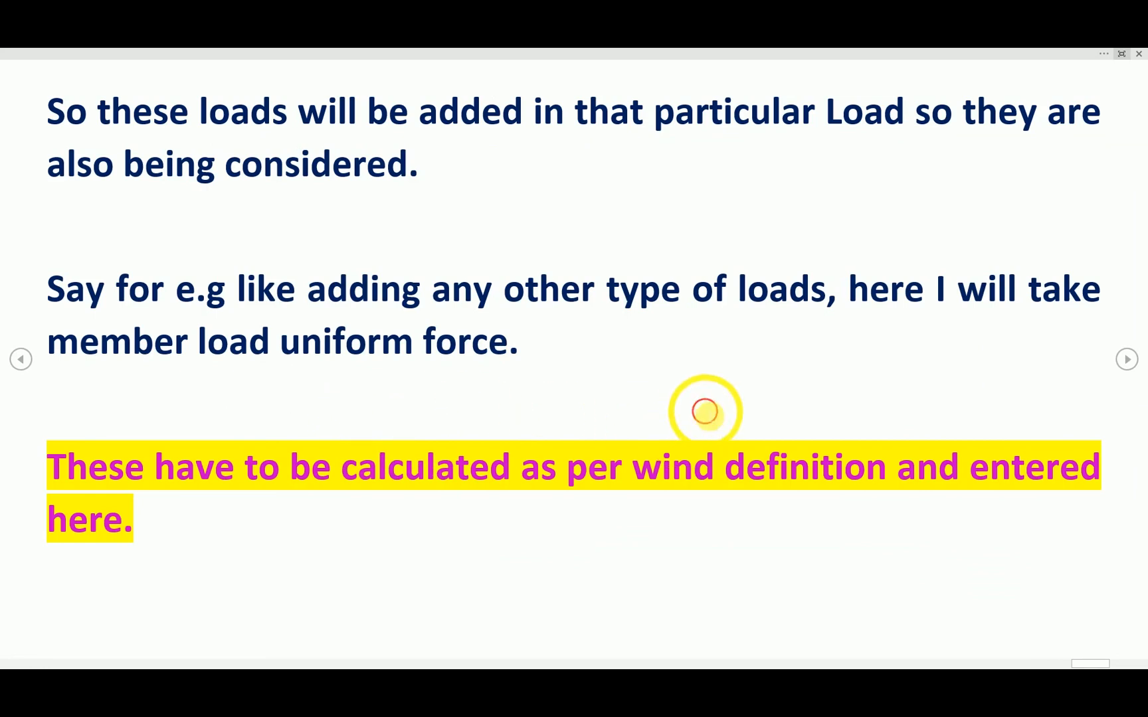
pyautogui.scroll(-1, 705, 412)
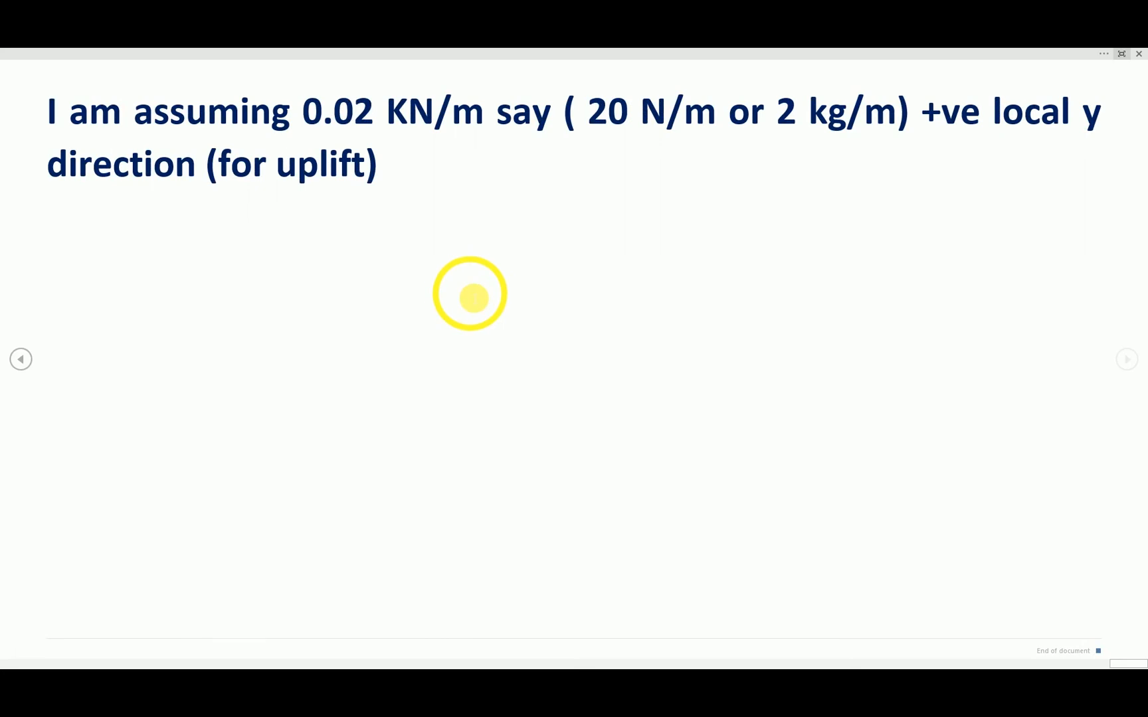
pyautogui.press('F9')
pyautogui.rightClick(564, 333)
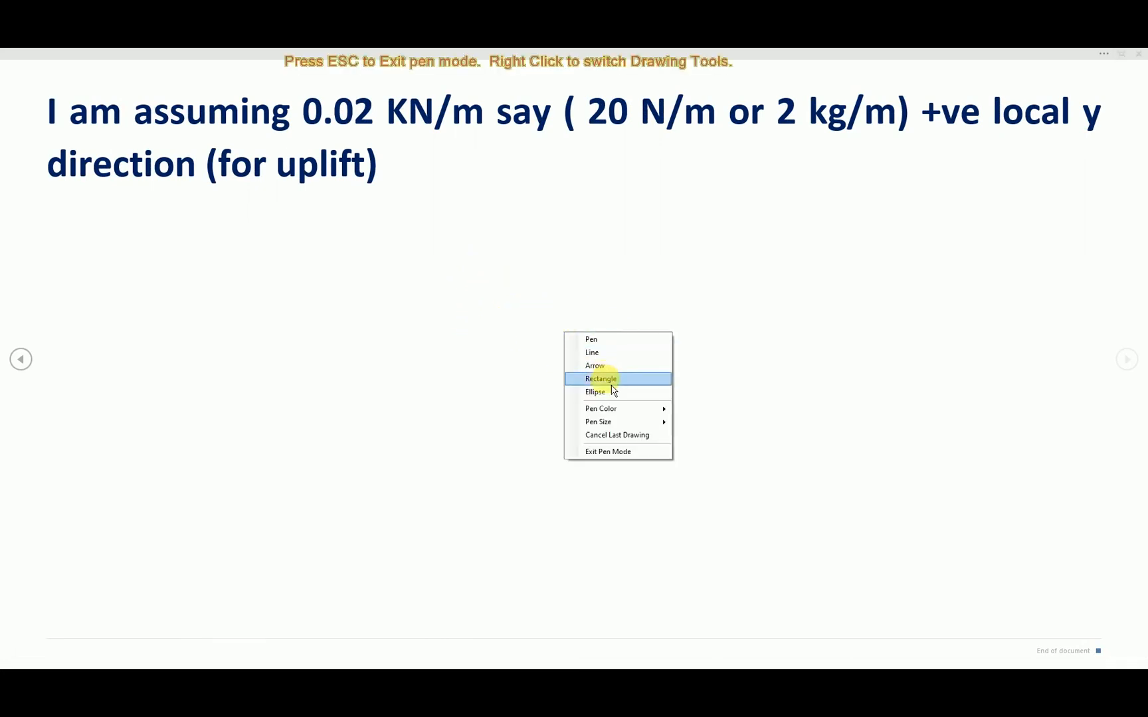
pyautogui.click(611, 382)
pyautogui.moveTo(13, 78)
pyautogui.mouseDown()
pyautogui.moveTo(761, 197)
pyautogui.moveTo(1139, 202)
pyautogui.mouseUp()
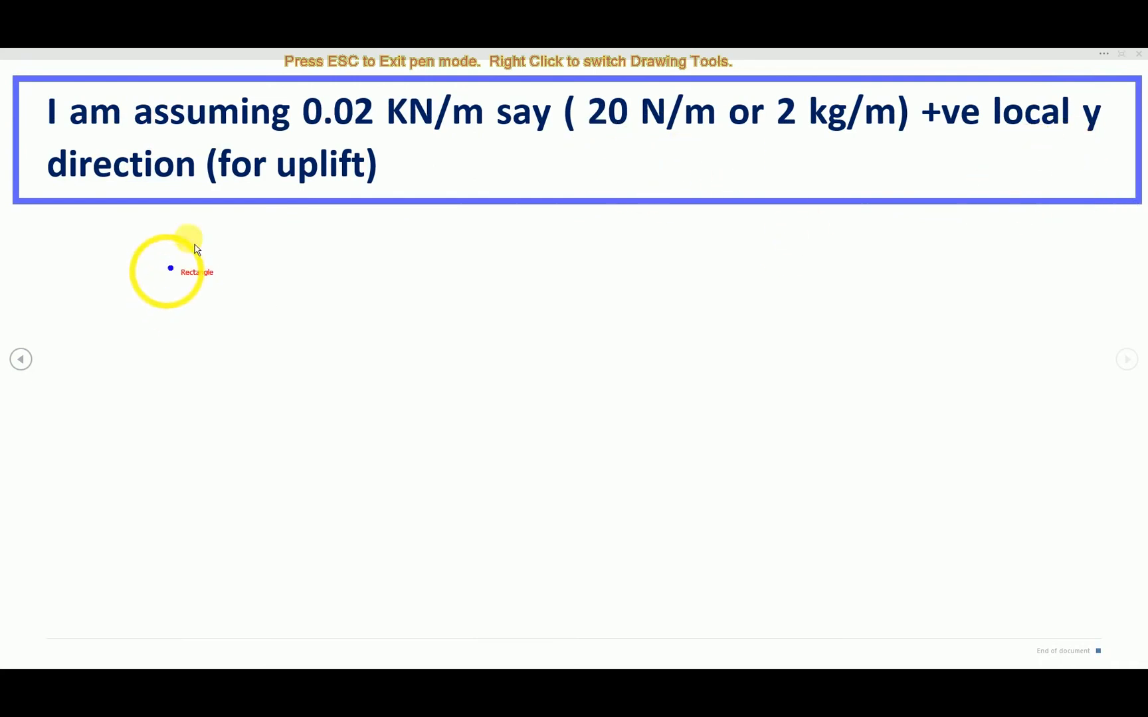
pyautogui.press('Escape')
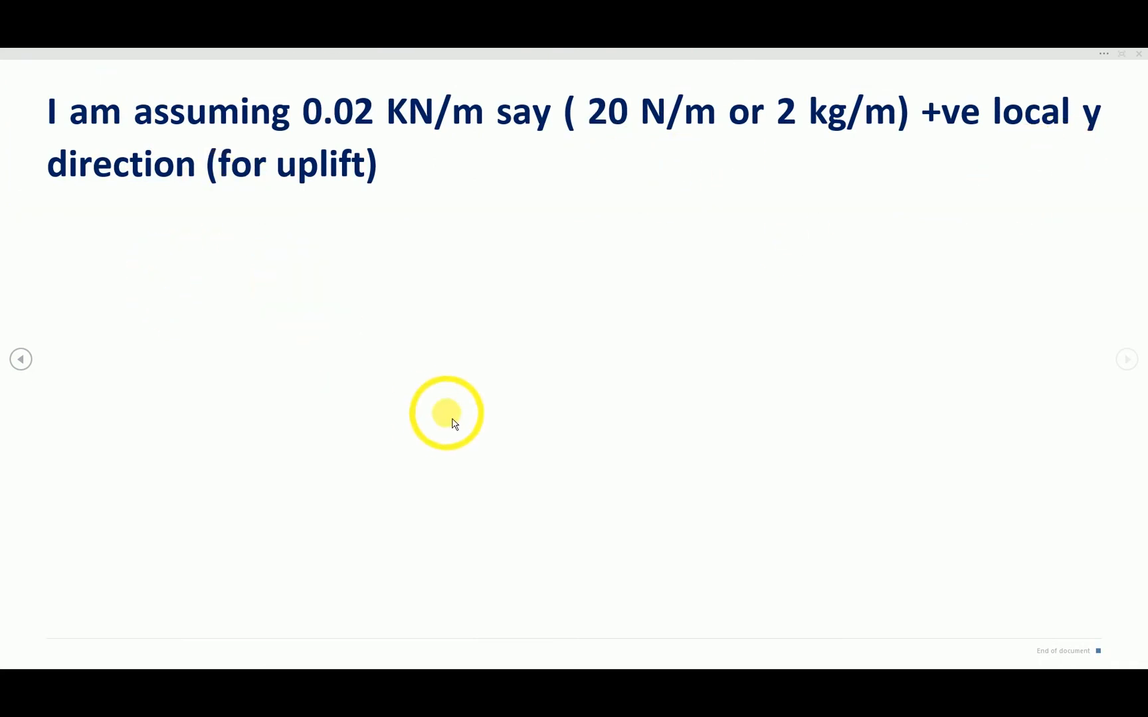
pyautogui.hotkey('alt', 'Tab')
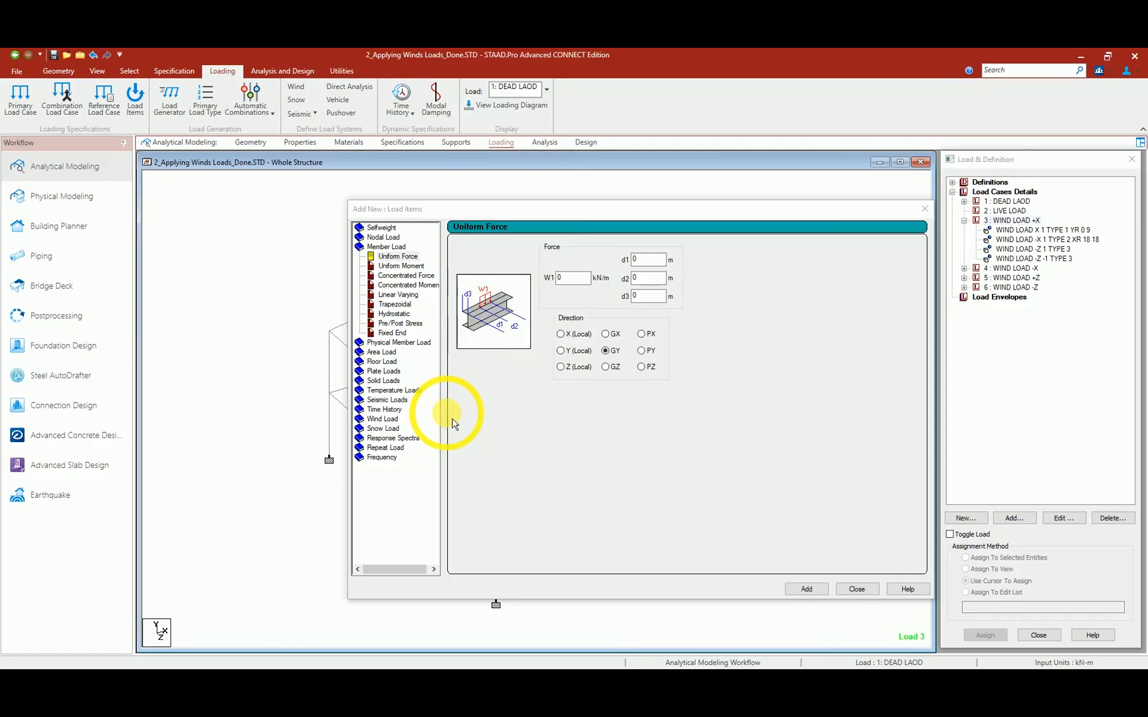
# Step: Add a uniform member force W1 of 0.02 kN/m in the local Y direction to load case 3, WIND LOAD +X
pyautogui.doubleClick(561, 278)
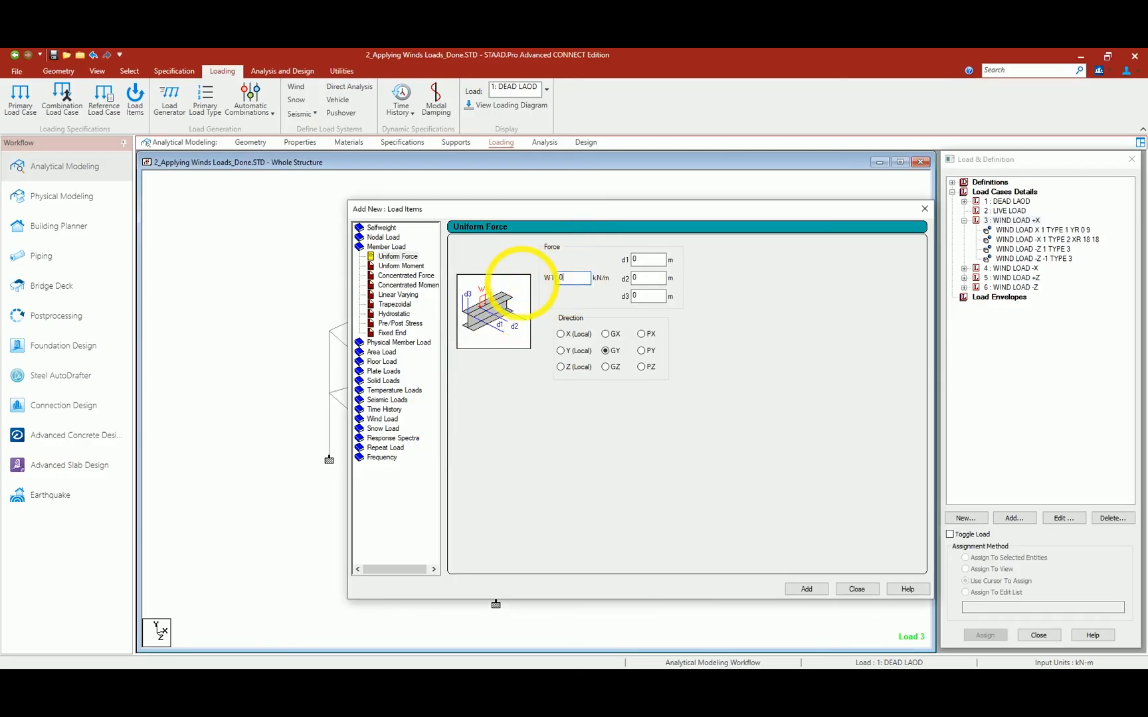
pyautogui.write('.02')
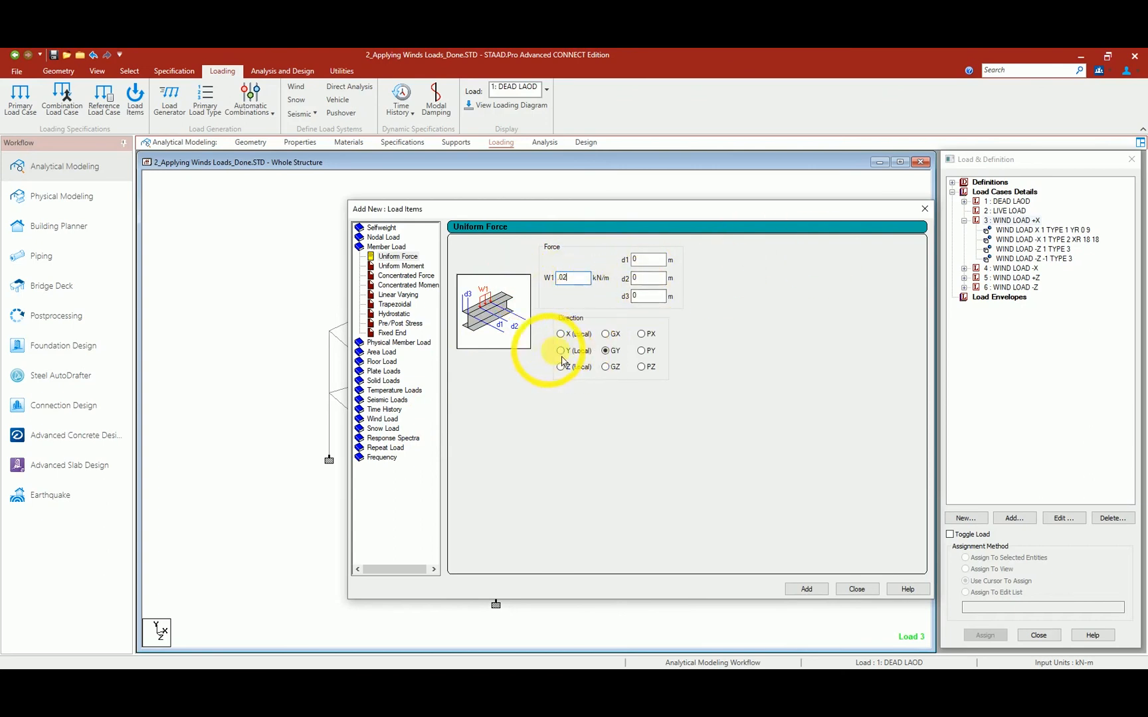
pyautogui.click(808, 589)
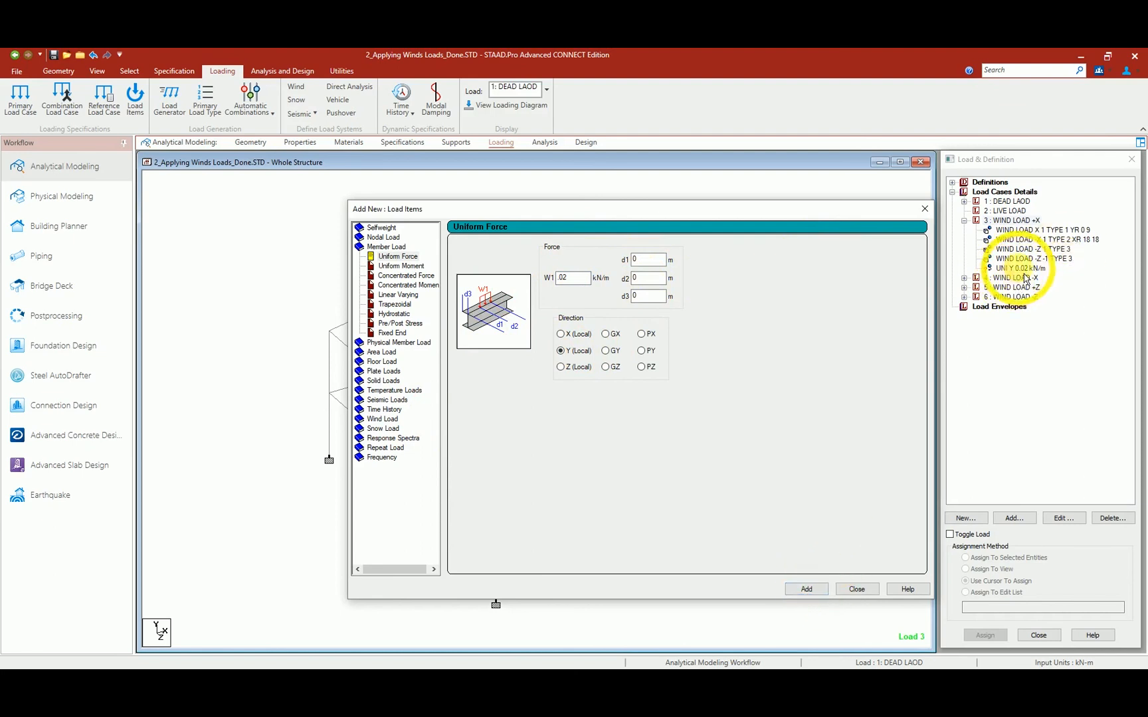
pyautogui.click(856, 590)
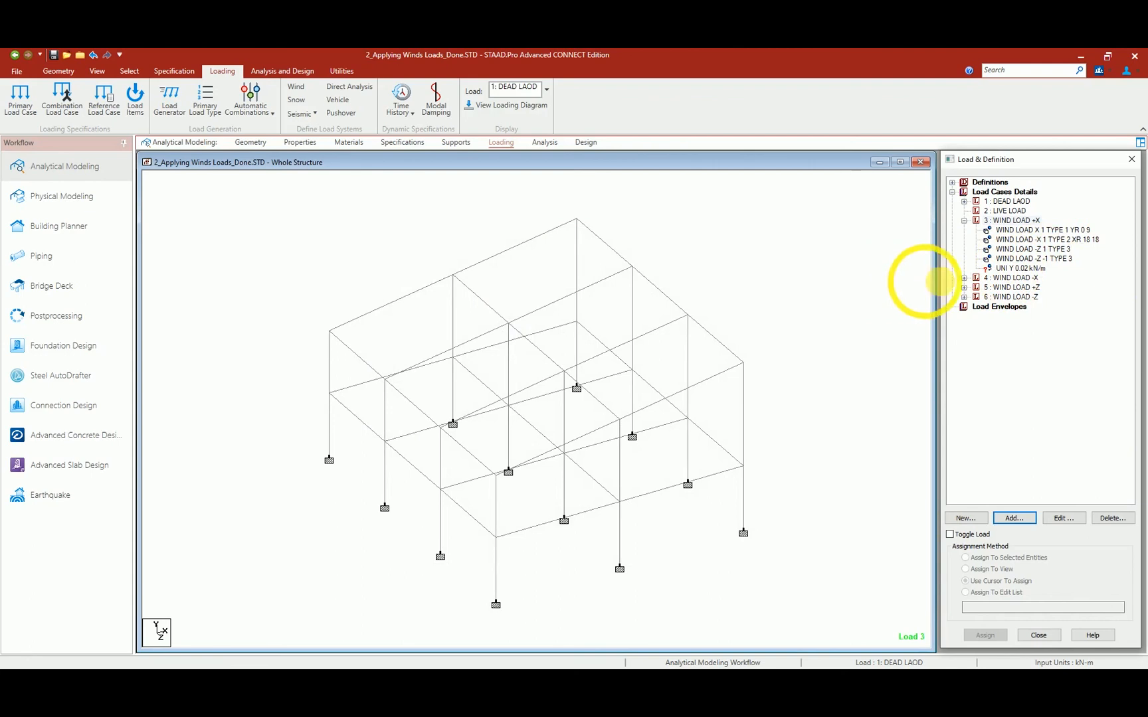
pyautogui.click(1014, 269)
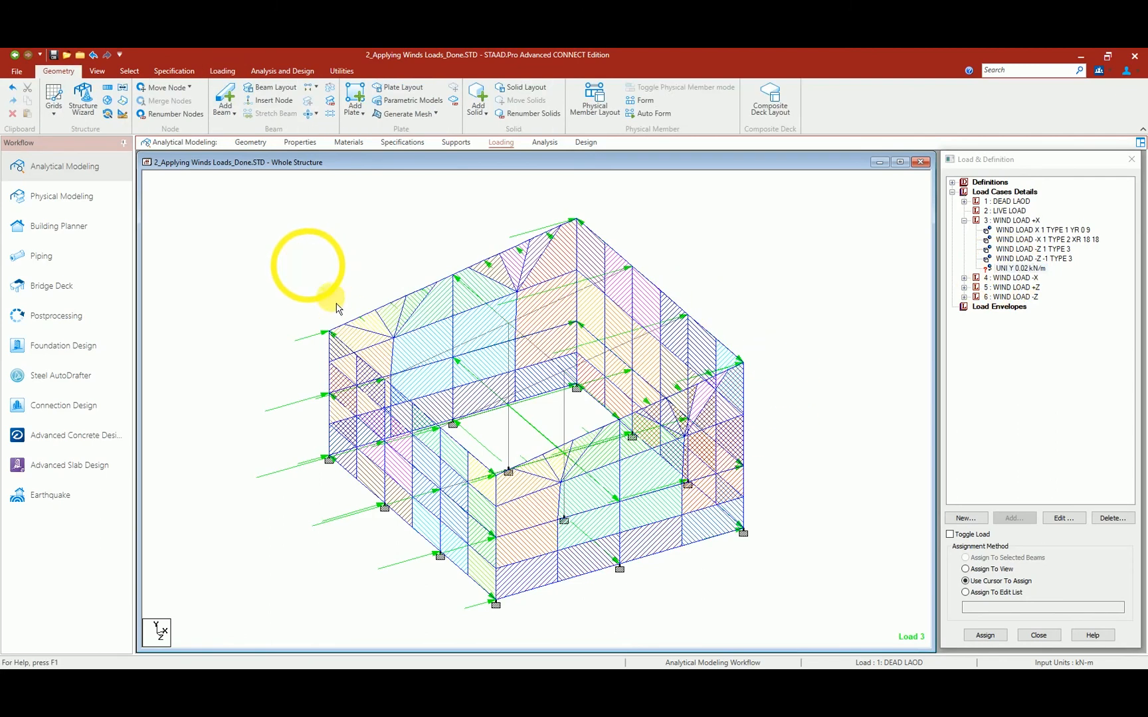
pyautogui.click(360, 321)
pyautogui.click(403, 297)
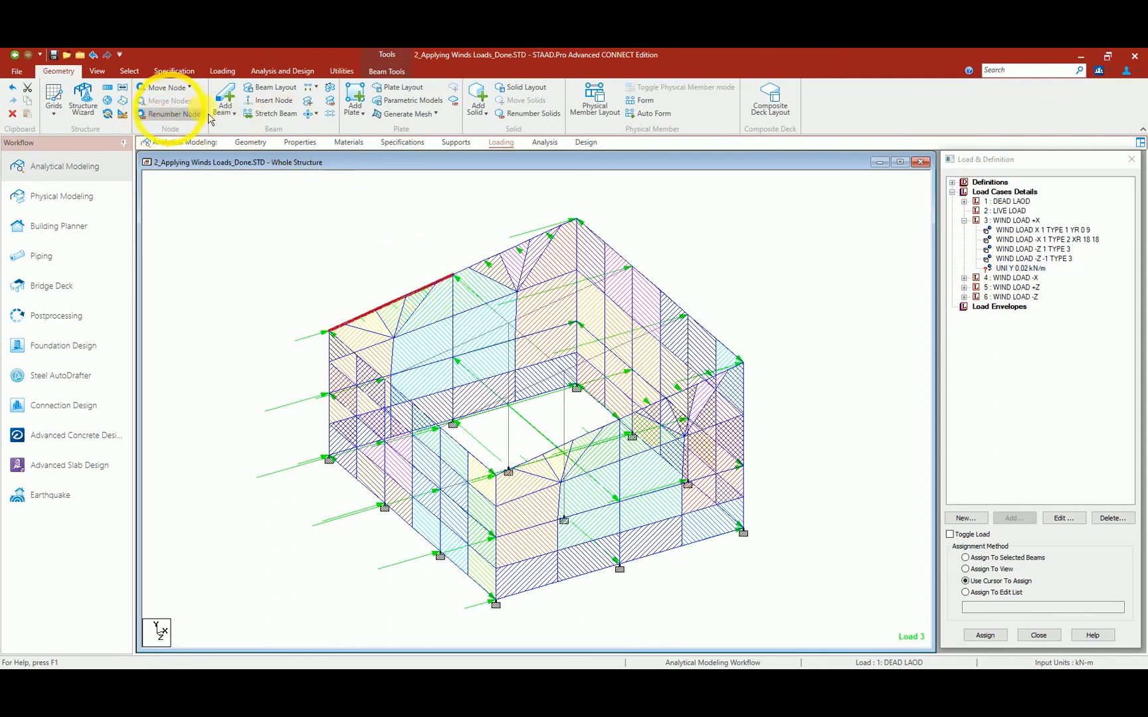
pyautogui.click(274, 104)
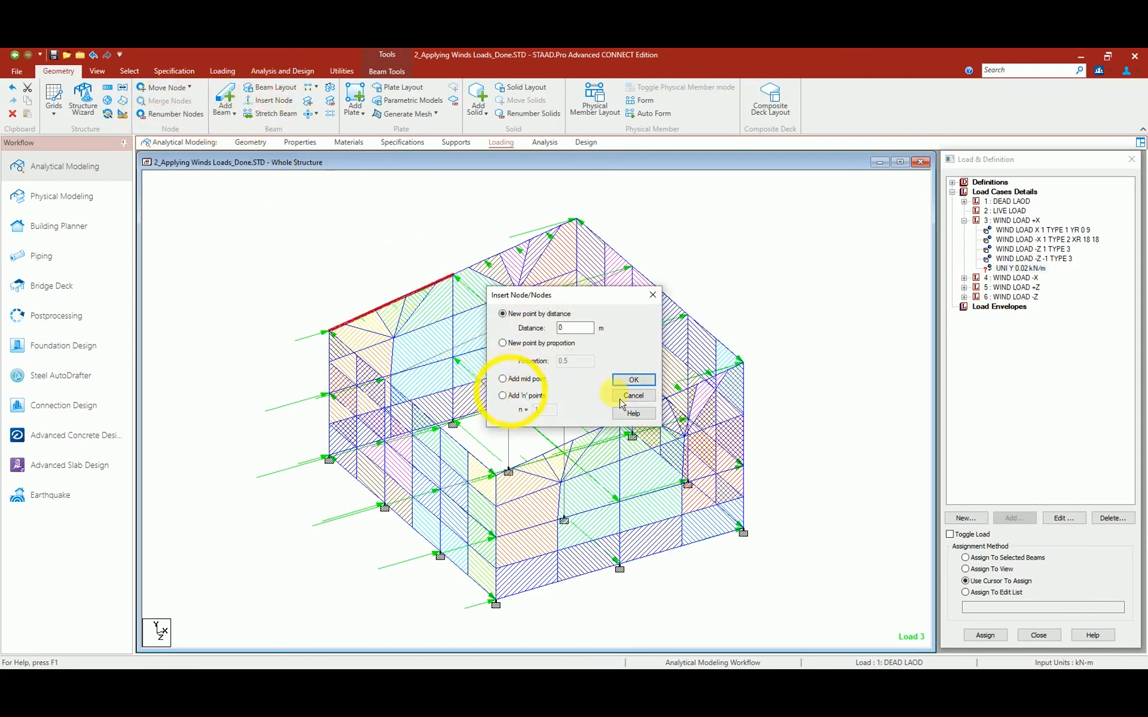
pyautogui.click(628, 399)
# Step: Isolate the roof-level beams from the rest of the frame and show them in plan view with nothing selected
pyautogui.moveTo(389, 293); pyautogui.dragTo(344, 279)
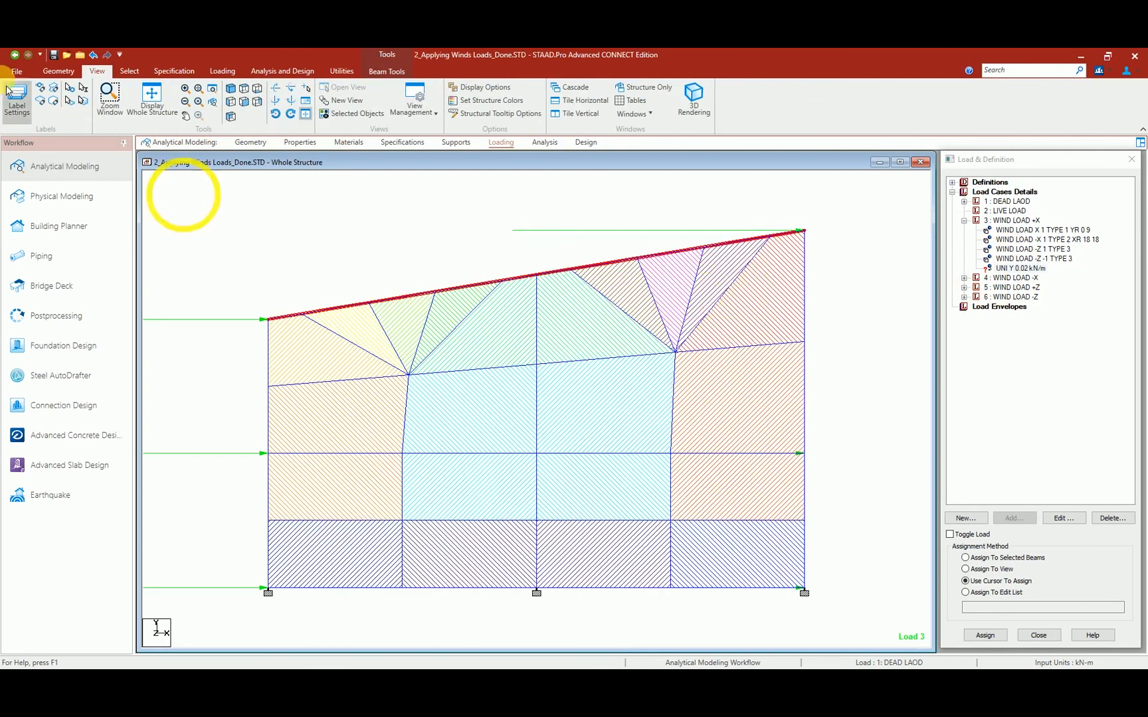
pyautogui.click(359, 114)
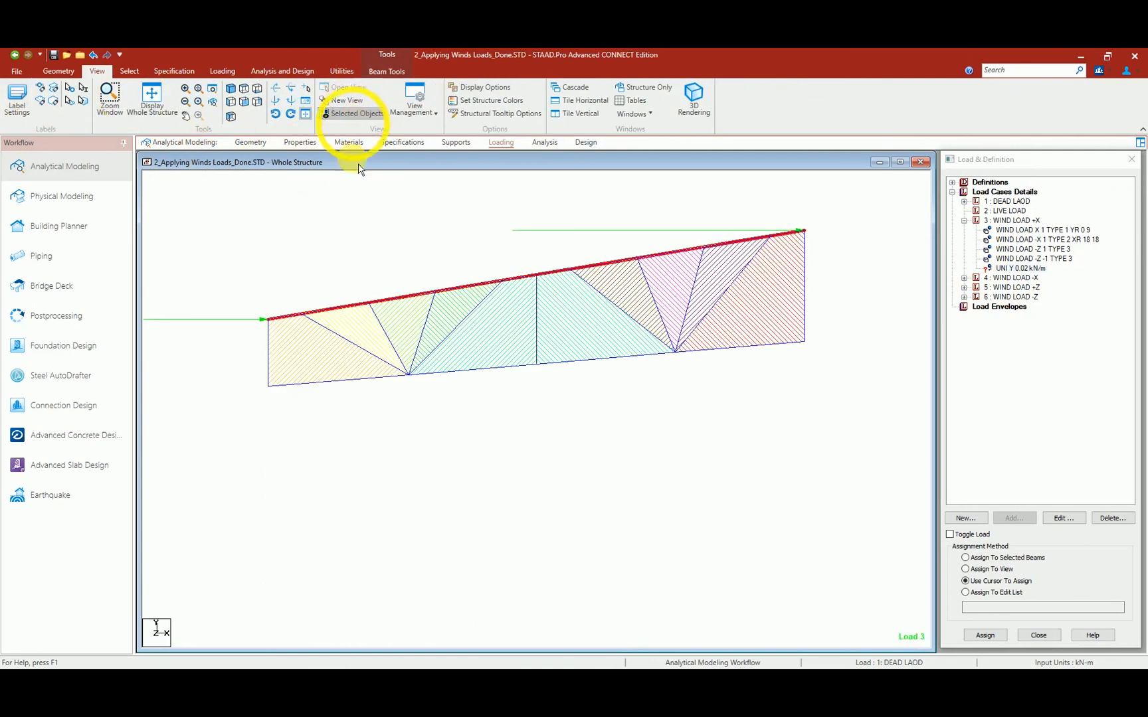
pyautogui.click(230, 89)
pyautogui.moveTo(300, 345); pyautogui.dragTo(452, 331, button='middle')
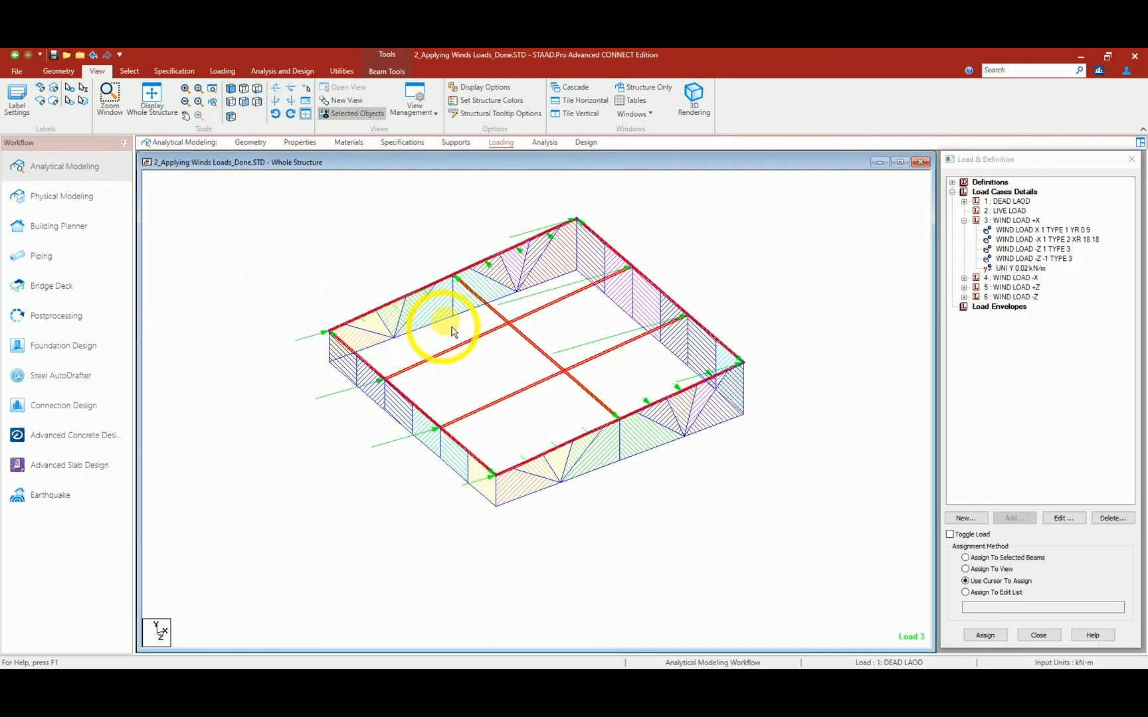
pyautogui.click(245, 101)
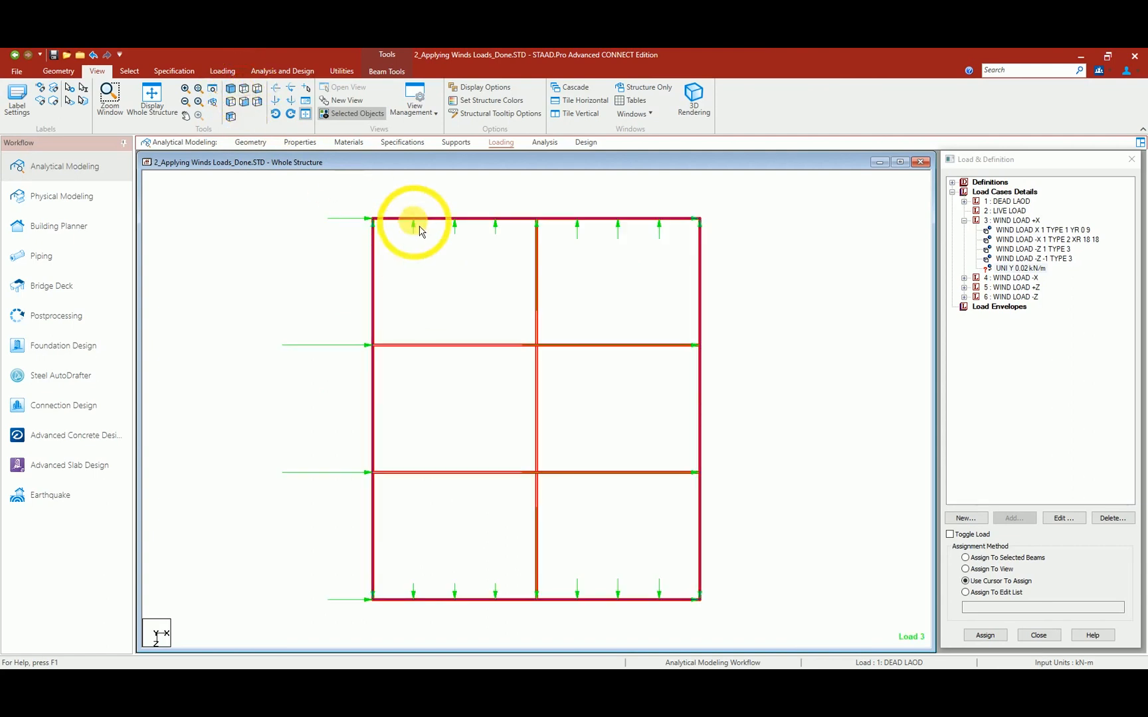
pyautogui.click(302, 269)
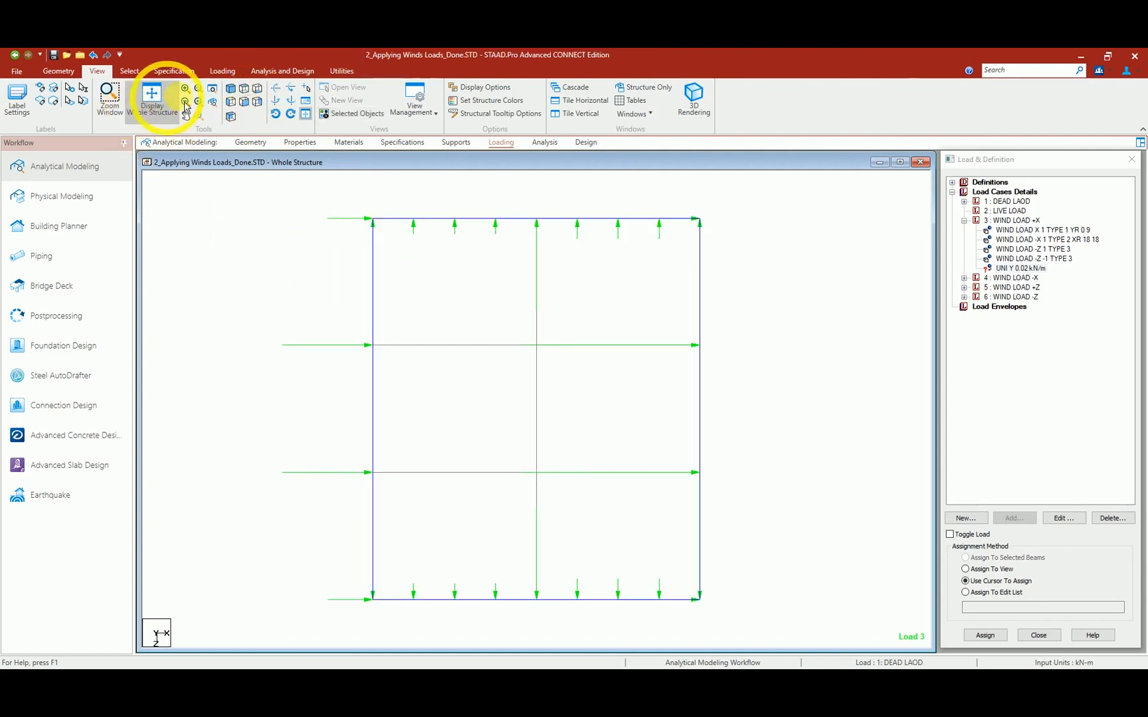
# Step: Add six roof beams parallel to Z, three in each bay, connecting the opposite intermediate nodes of the two outer edge beams
pyautogui.click(60, 74)
pyautogui.click(226, 95)
pyautogui.moveTo(413, 219); pyautogui.dragTo(414, 600)
pyautogui.moveTo(456, 221); pyautogui.dragTo(455, 599)
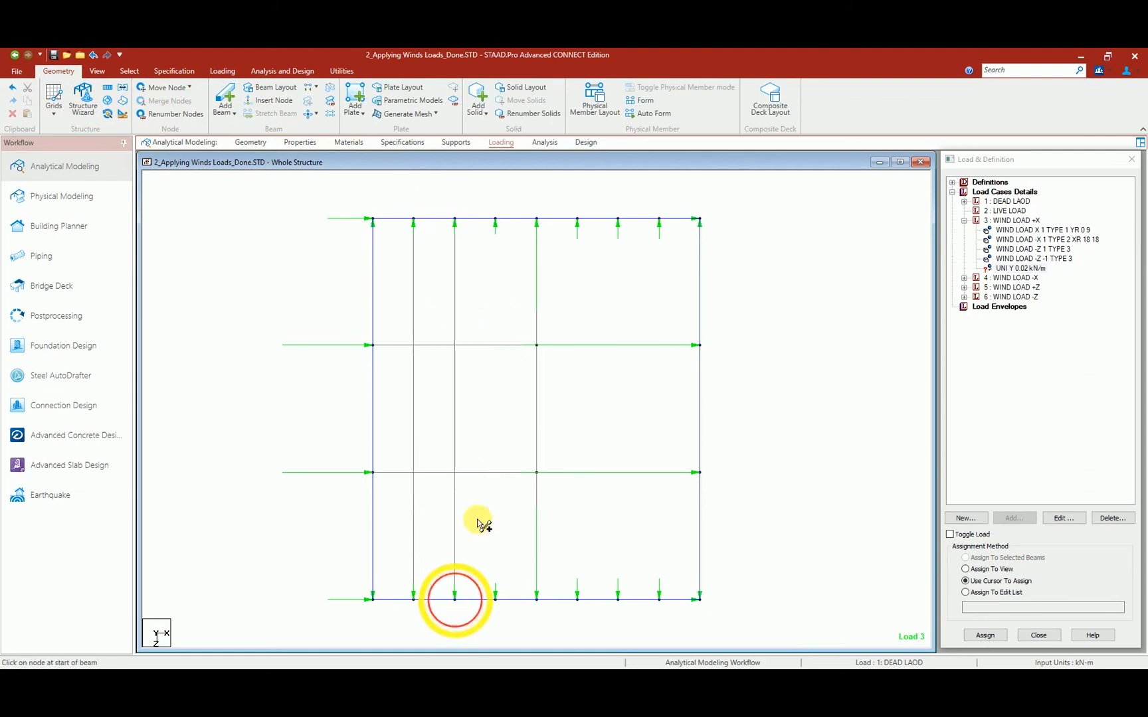
pyautogui.moveTo(495, 221); pyautogui.dragTo(495, 600)
pyautogui.moveTo(577, 220); pyautogui.dragTo(577, 600)
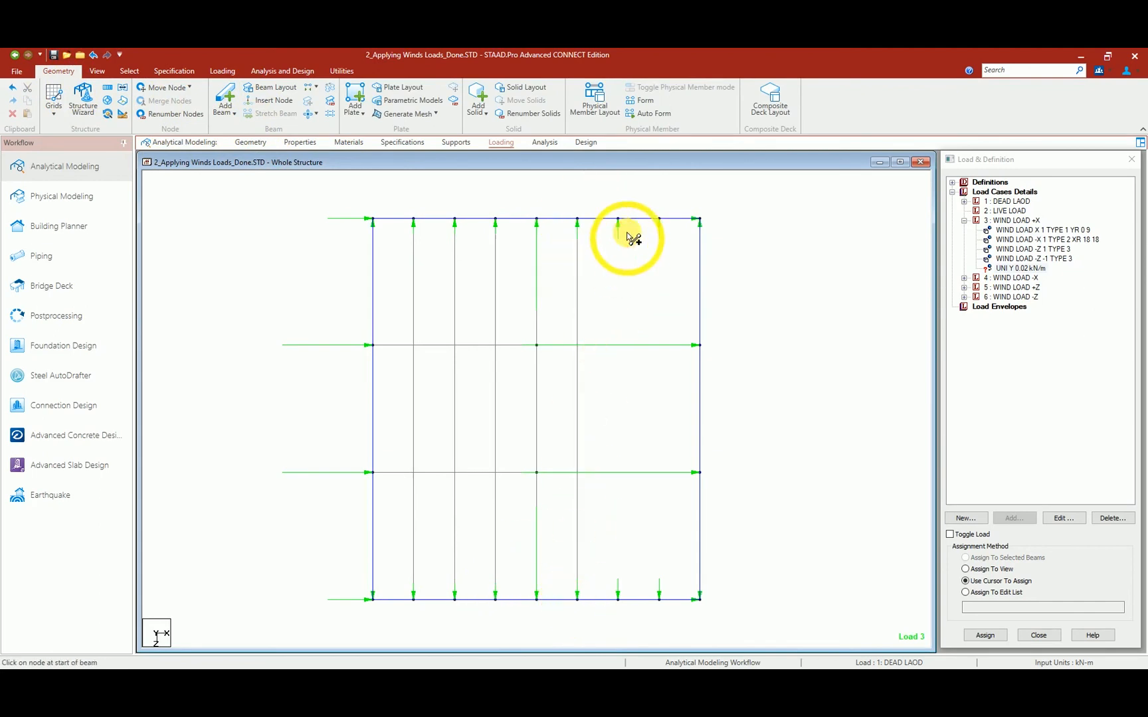
pyautogui.moveTo(618, 223); pyautogui.dragTo(618, 600)
pyautogui.moveTo(660, 221); pyautogui.dragTo(659, 600)
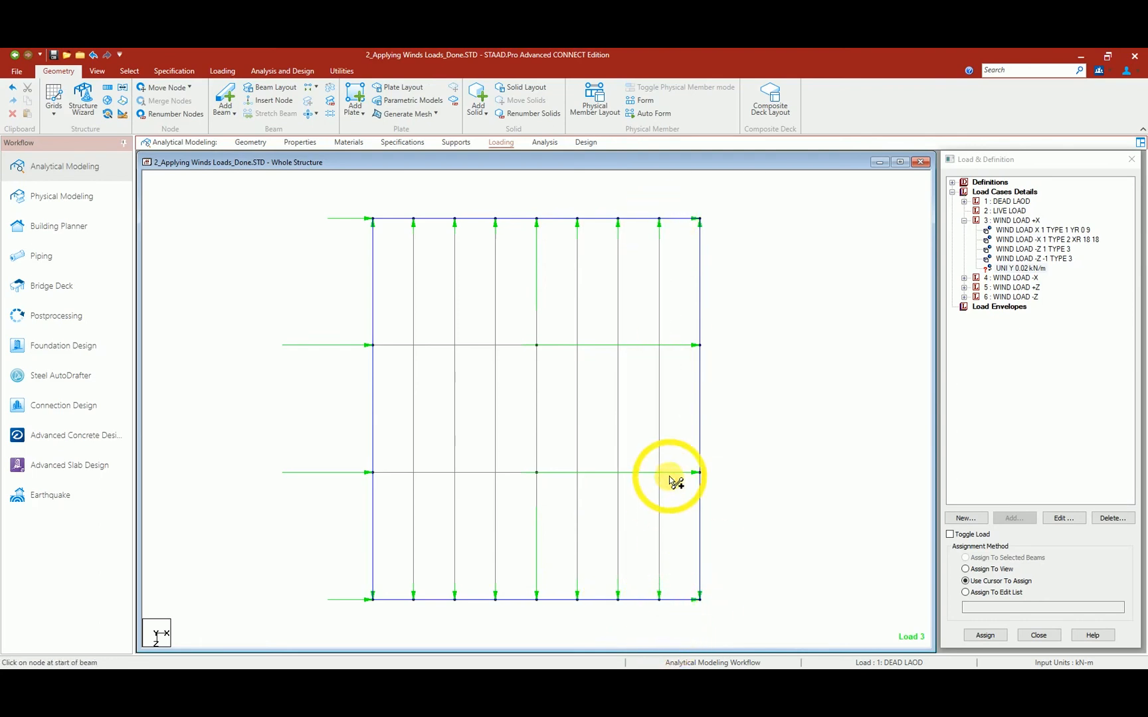
# Step: Isolate the roof-level members in isometric view and select all the roof beams running parallel to Z
pyautogui.click(97, 71)
pyautogui.click(233, 101)
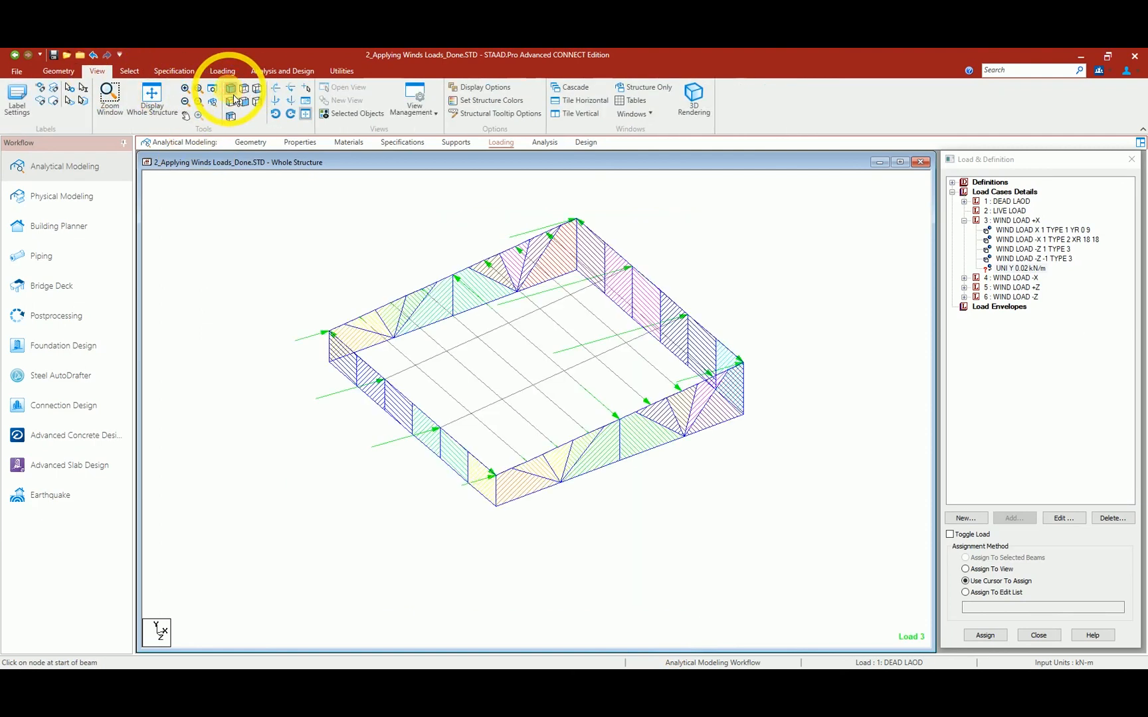
pyautogui.click(139, 121)
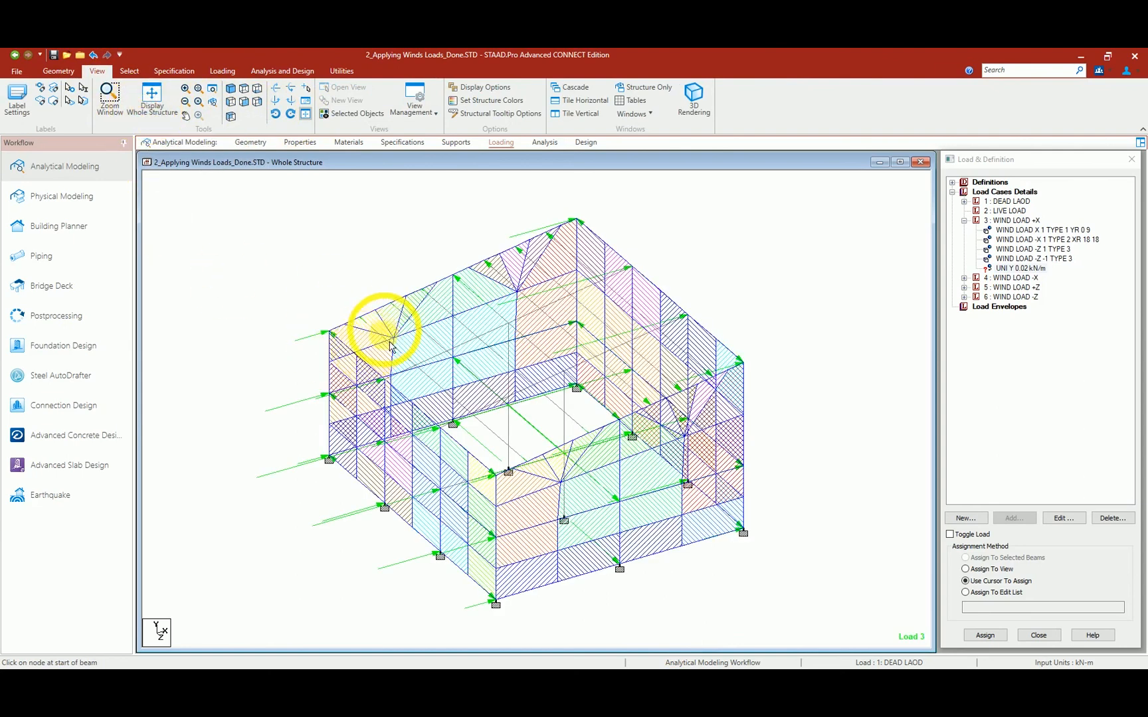
pyautogui.scroll(1, 386, 335)
pyautogui.click(365, 329)
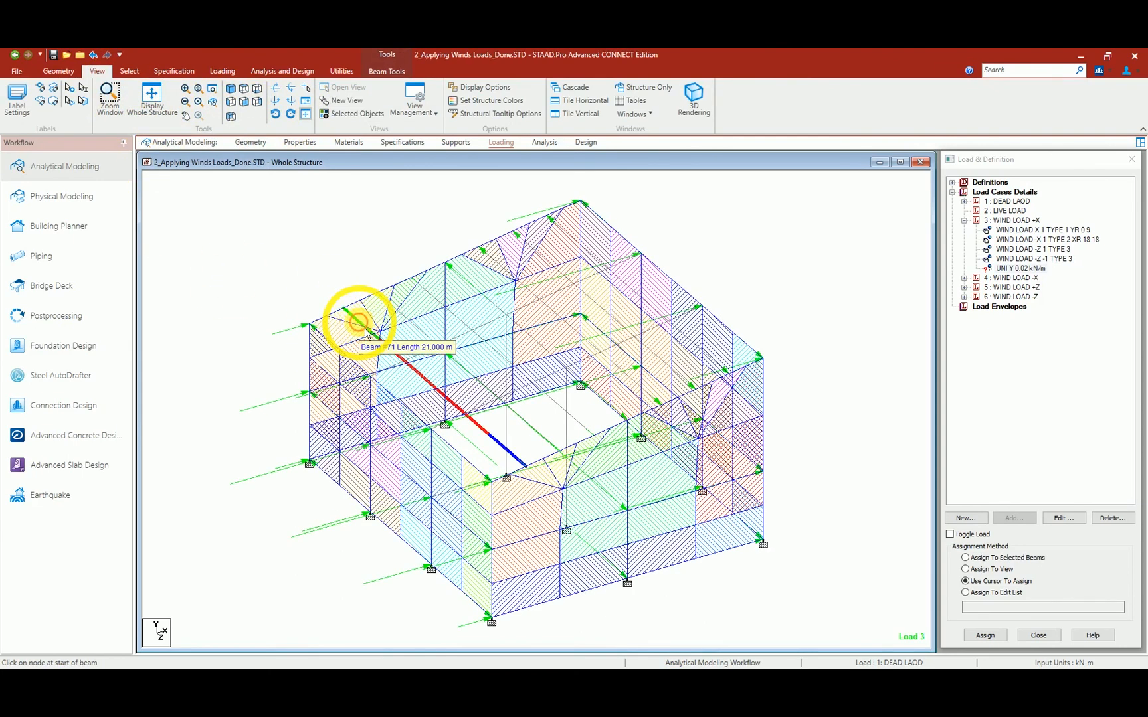
pyautogui.click(548, 445)
pyautogui.moveTo(533, 455)
pyautogui.mouseDown(button='middle')
pyautogui.moveTo(536, 421)
pyautogui.moveTo(532, 446)
pyautogui.mouseUp(button='middle')
pyautogui.click(559, 400)
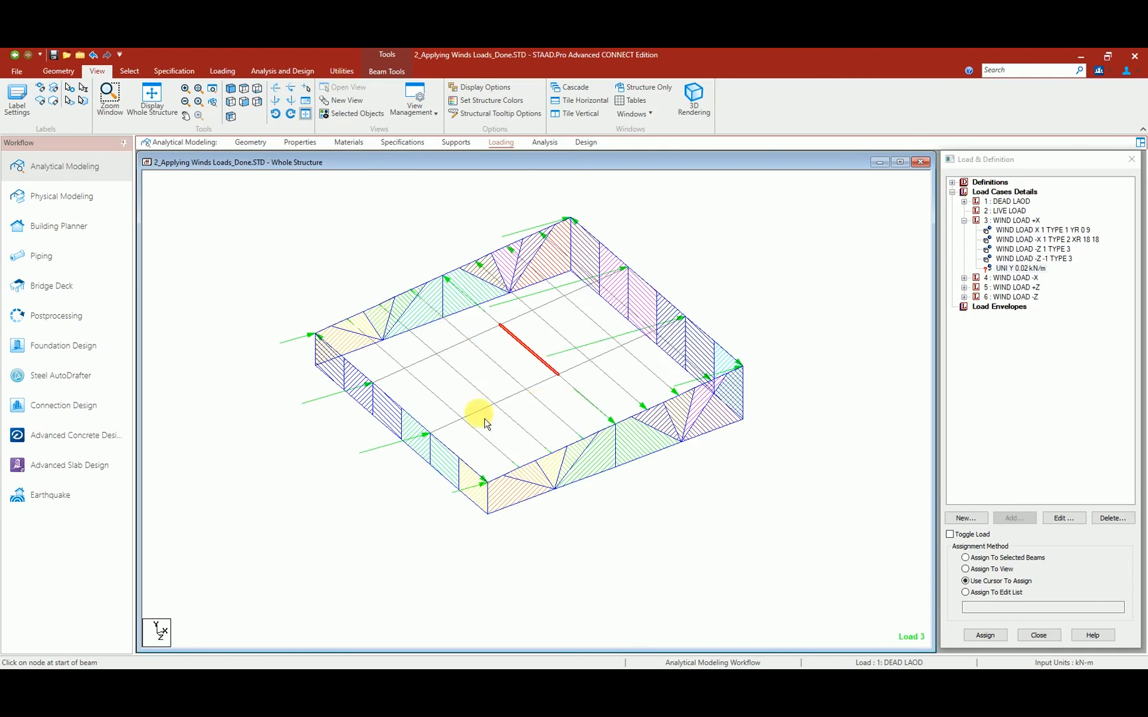
pyautogui.click(231, 89)
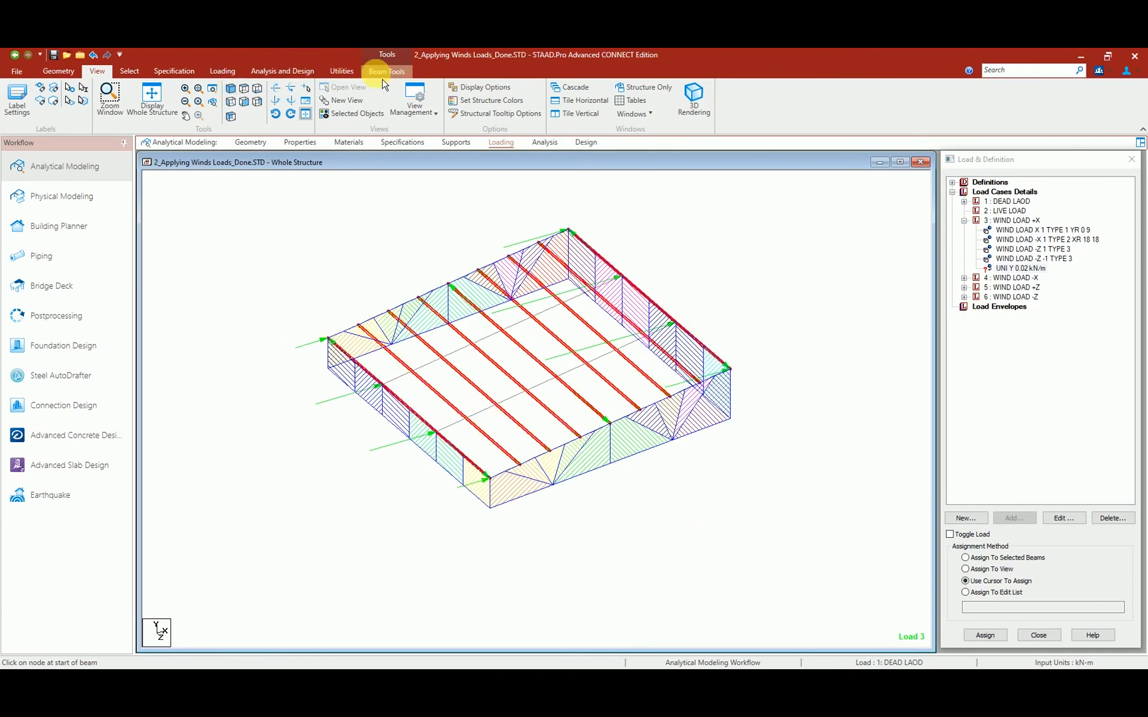
# Step: Create a beam group named ROOFS and associate the selected roof beams with it
pyautogui.click(342, 71)
pyautogui.click(165, 97)
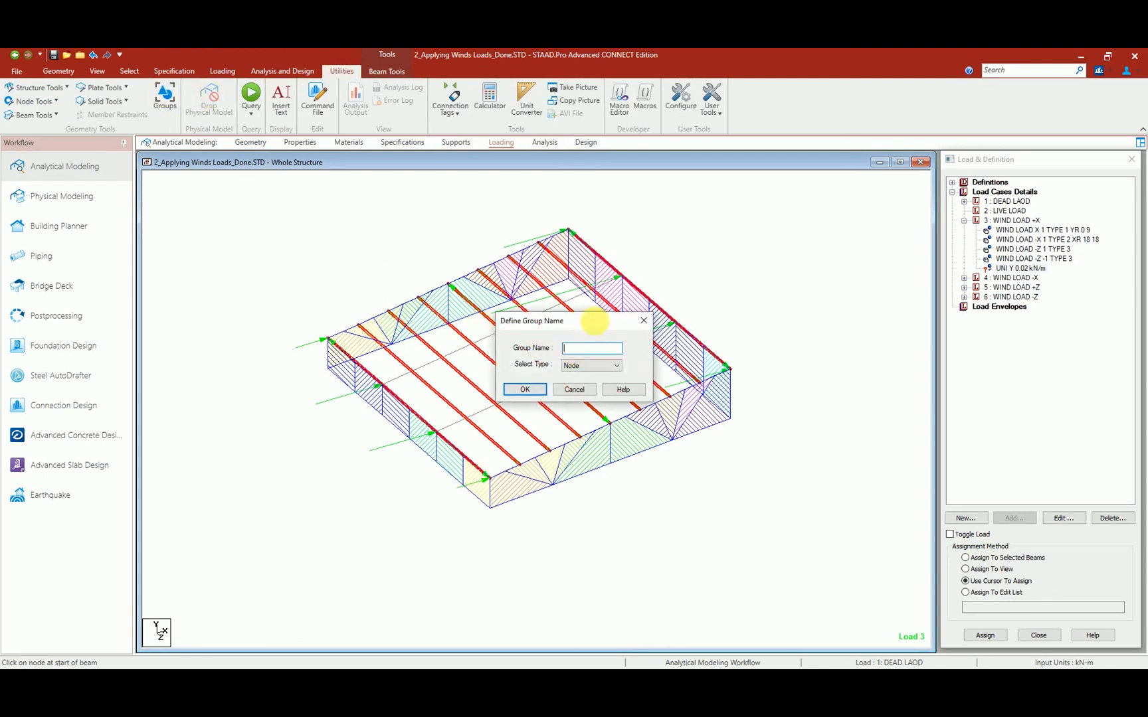
pyautogui.click(597, 385)
pyautogui.click(525, 390)
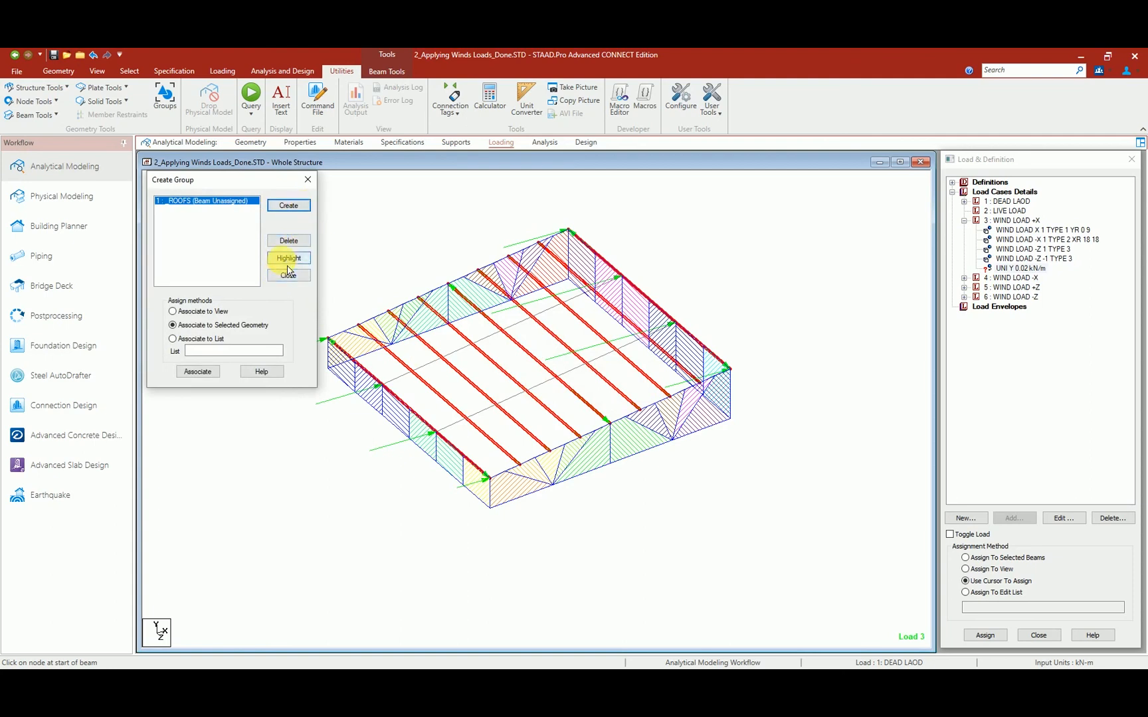
pyautogui.click(213, 379)
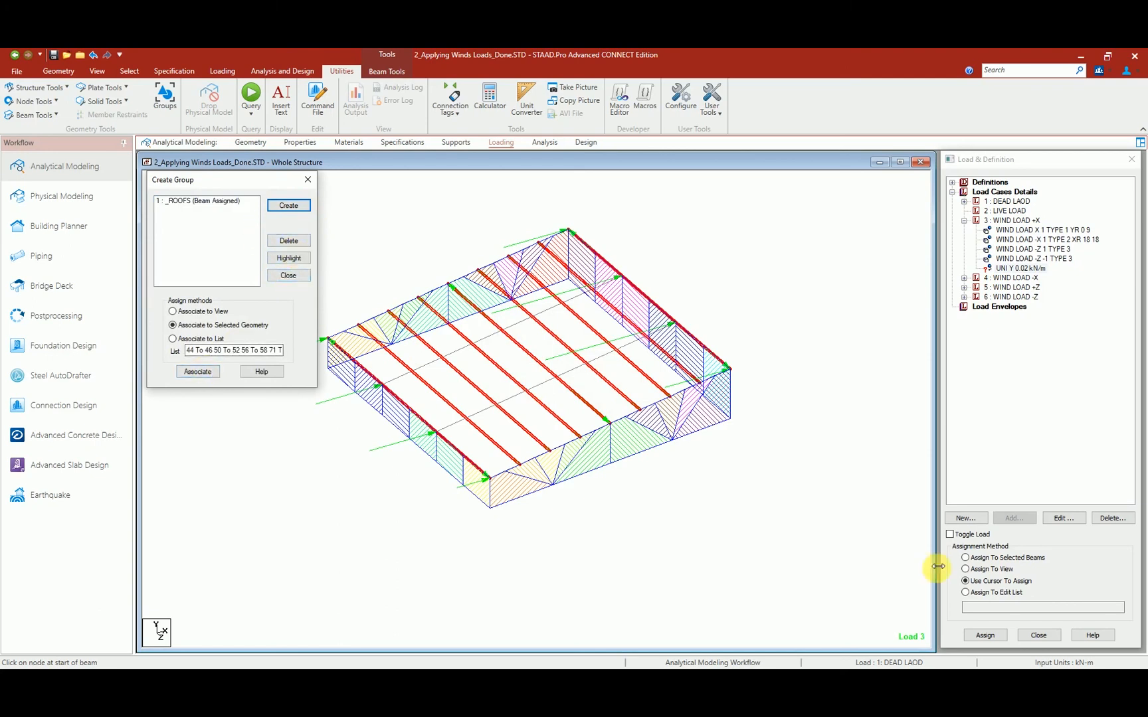
pyautogui.click(987, 636)
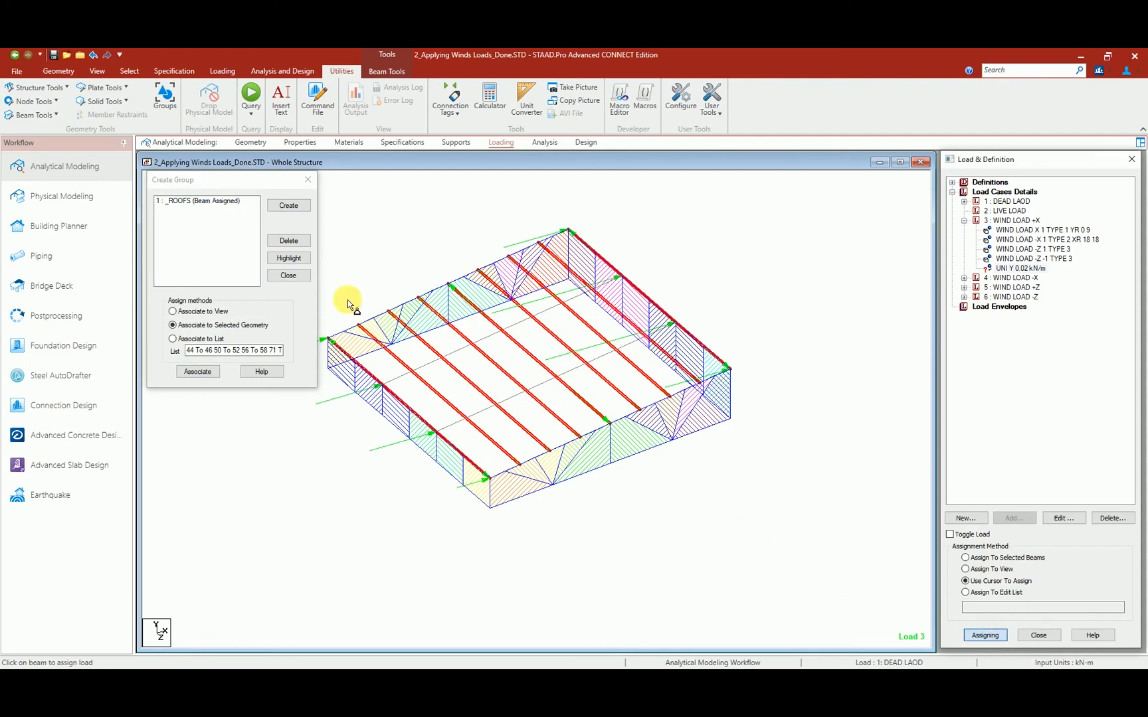
pyautogui.click(292, 275)
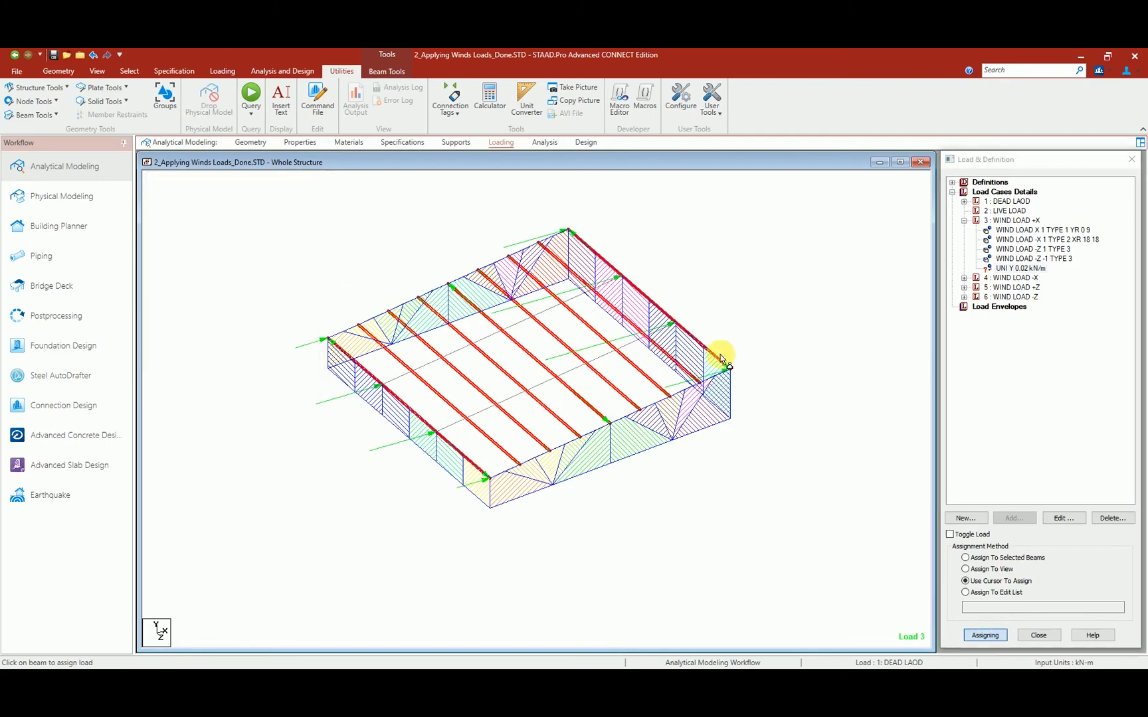
# Step: Assign the UNI Y 0.02 kN/m load of WIND LOAD +X to the selected roof beams and display it on them
pyautogui.click(1001, 269)
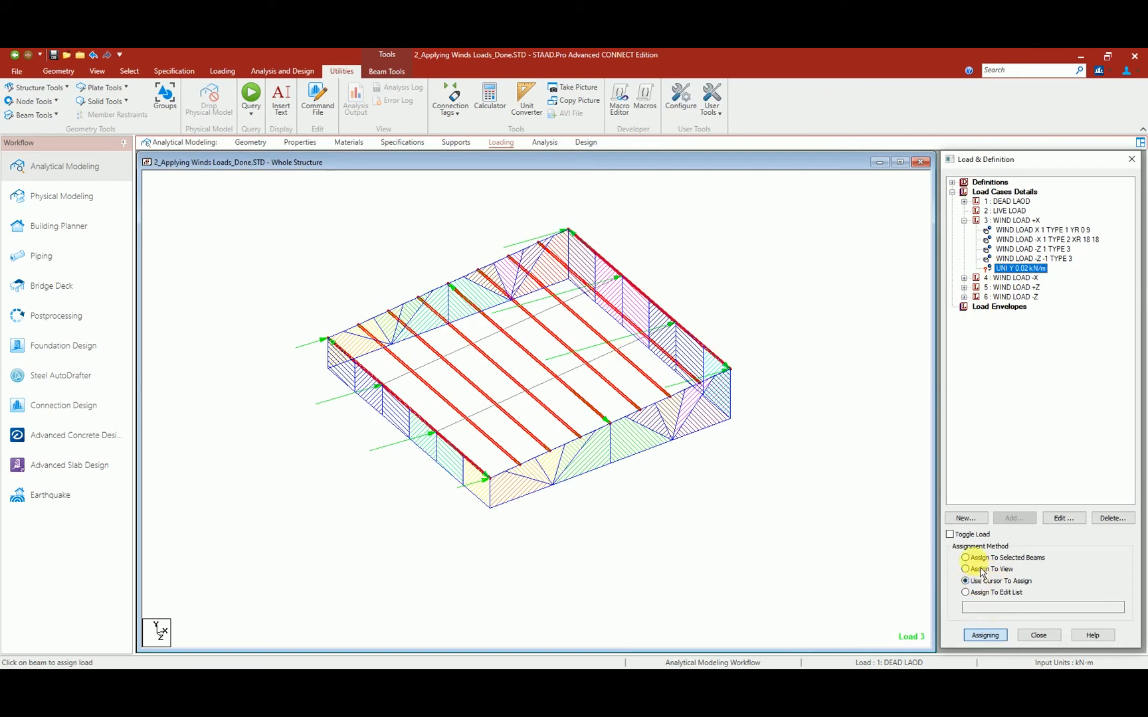
pyautogui.click(985, 636)
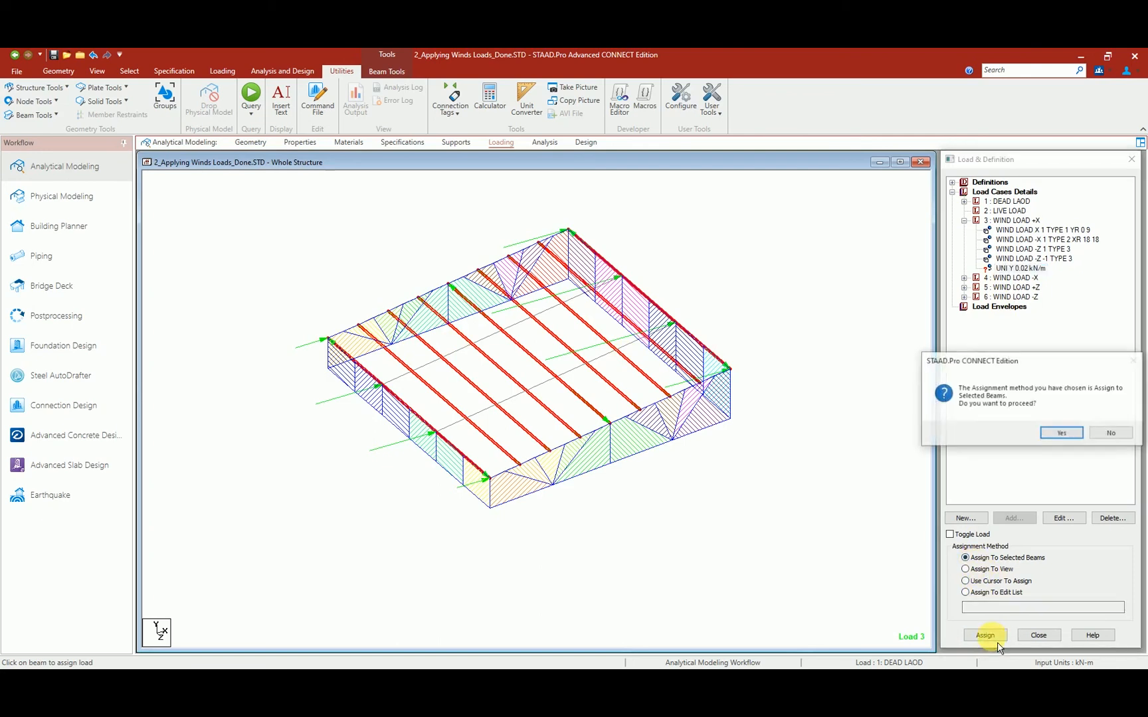
pyautogui.click(1062, 433)
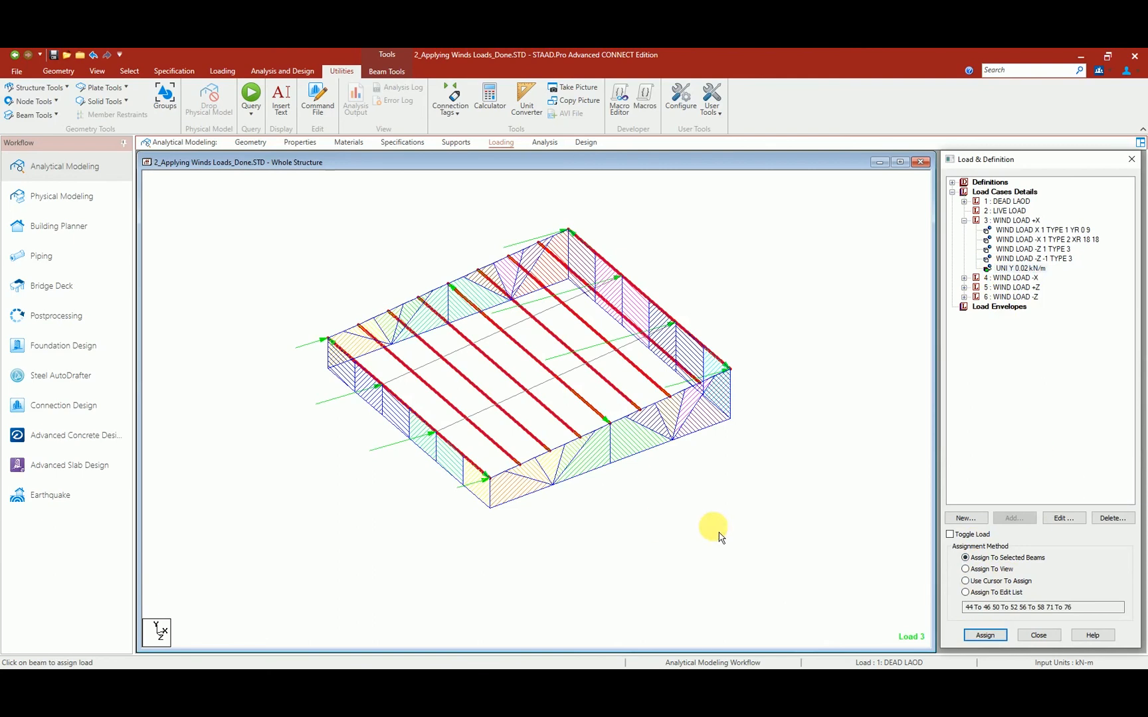
pyautogui.click(1010, 269)
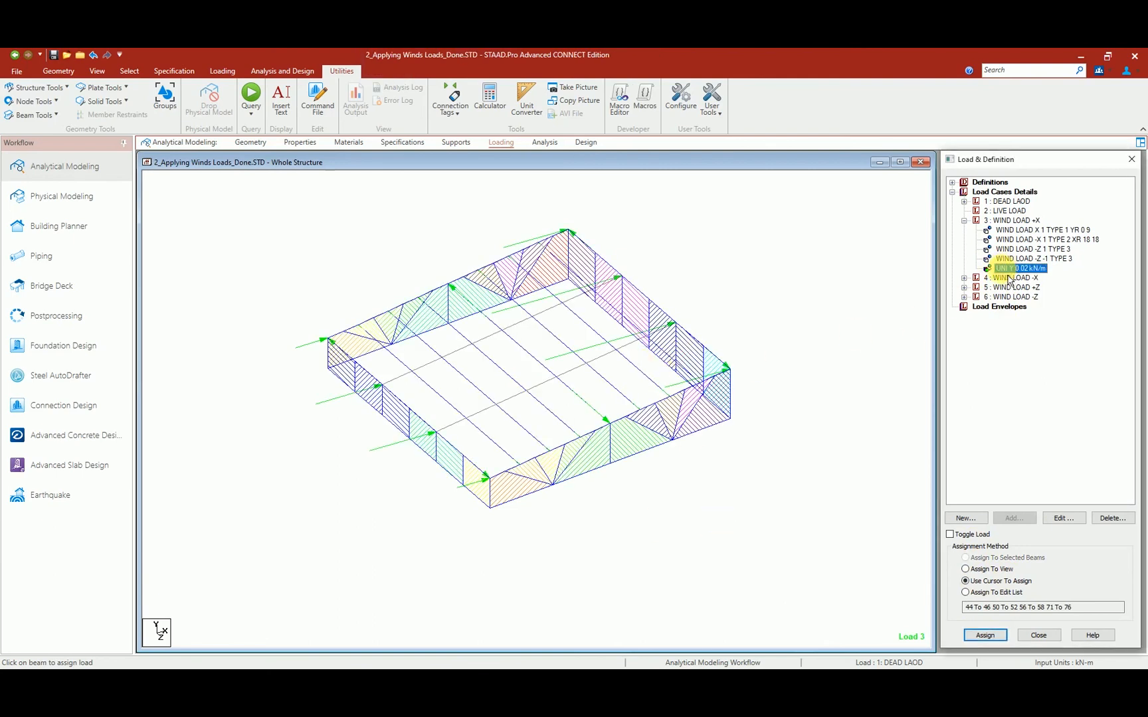
pyautogui.click(875, 533)
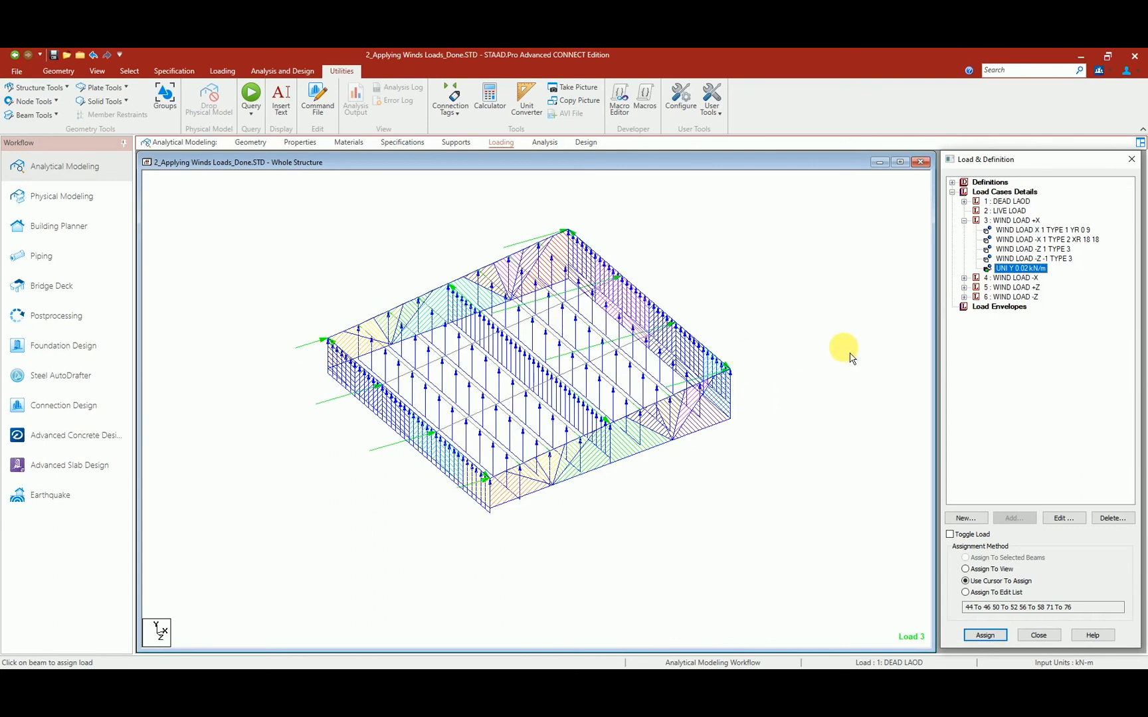
# Step: Examine the WIND LOAD +X loads on the whole structure, and select load case 4, WIND LOAD -X
pyautogui.click(444, 286)
pyautogui.click(320, 240)
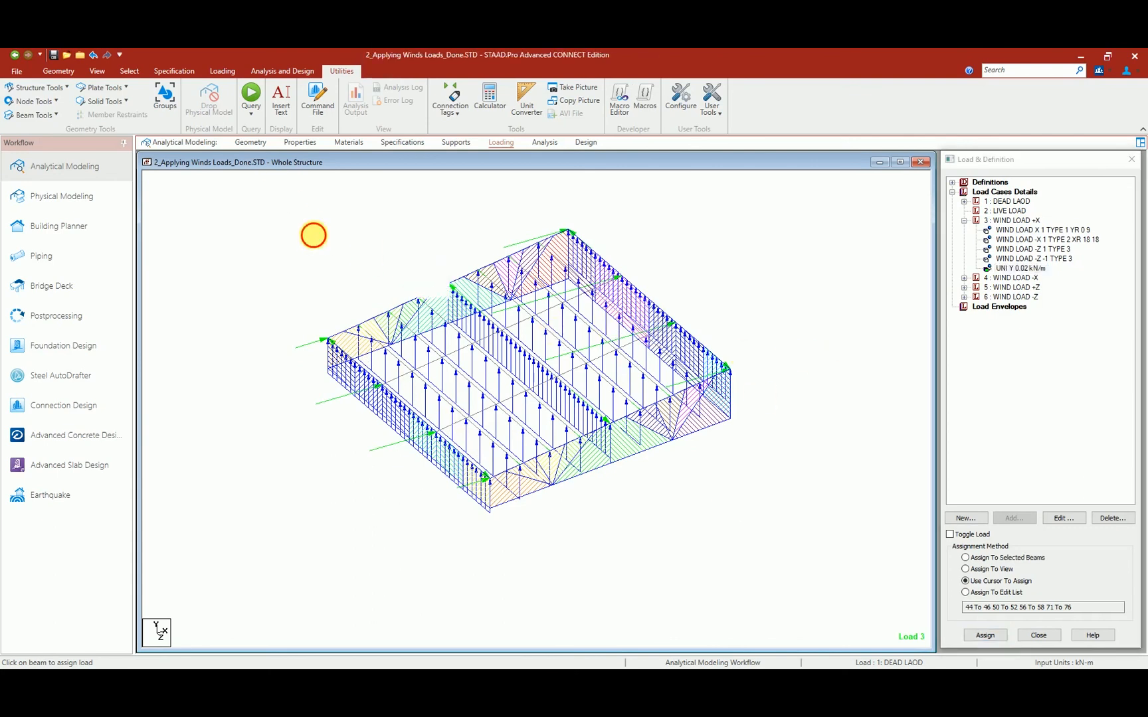
pyautogui.click(97, 71)
pyautogui.click(152, 99)
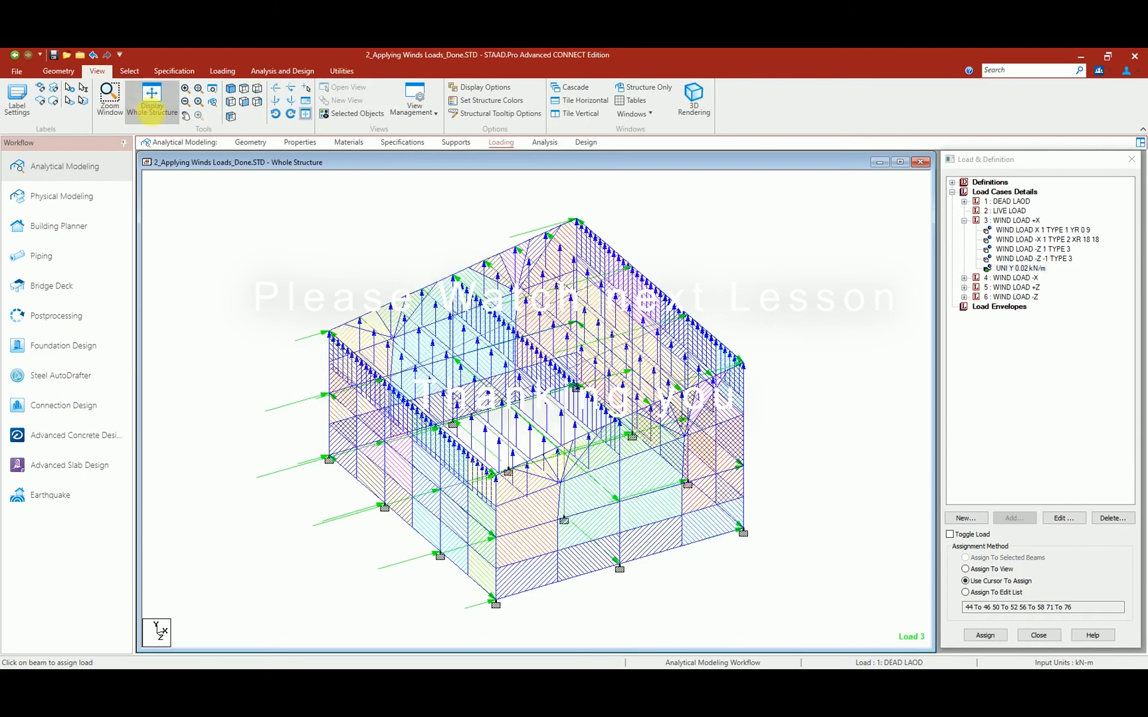
pyautogui.click(1002, 278)
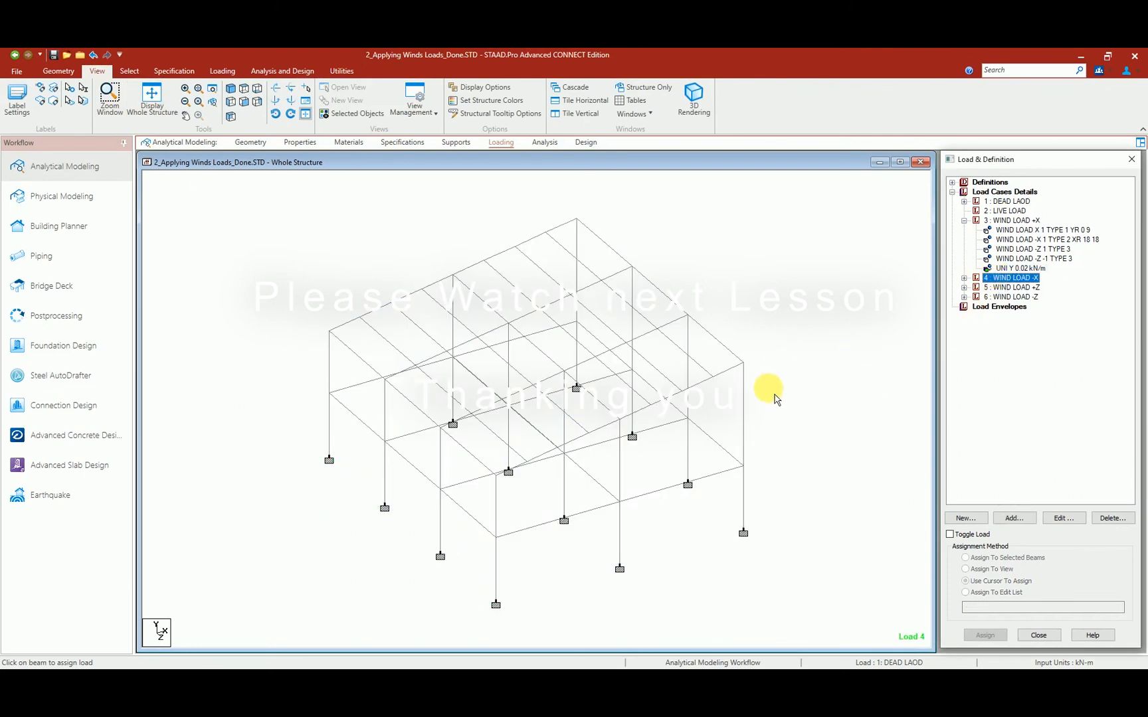
pyautogui.hotkey('alt', 'Tab')
pyautogui.hotkey('alt', 'Tab')
pyautogui.hotkey('alt', 'Tab')
pyautogui.hotkey('alt', 'Tab')
pyautogui.hotkey('alt', 'Tab')
pyautogui.hotkey('alt', 'Tab')
pyautogui.hotkey('alt', 'Tab')
pyautogui.hotkey('alt', 'Tab')
pyautogui.hotkey('alt', 'Tab')
pyautogui.hotkey('alt', 'Tab')
pyautogui.hotkey('alt', 'Tab')
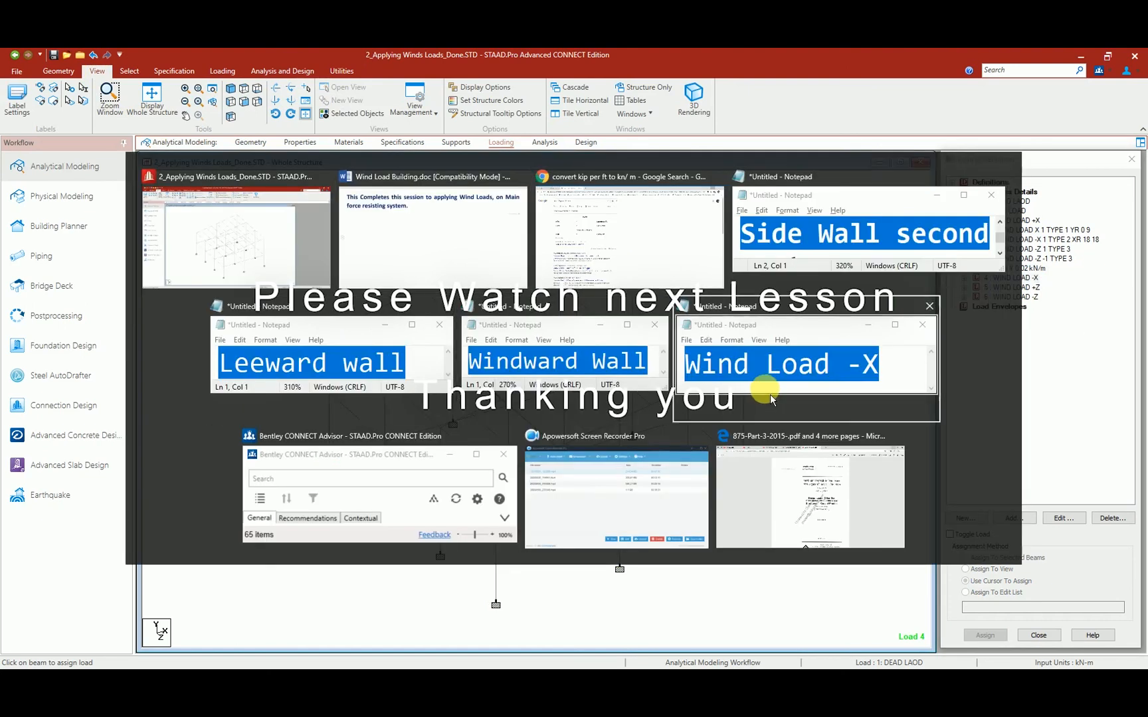